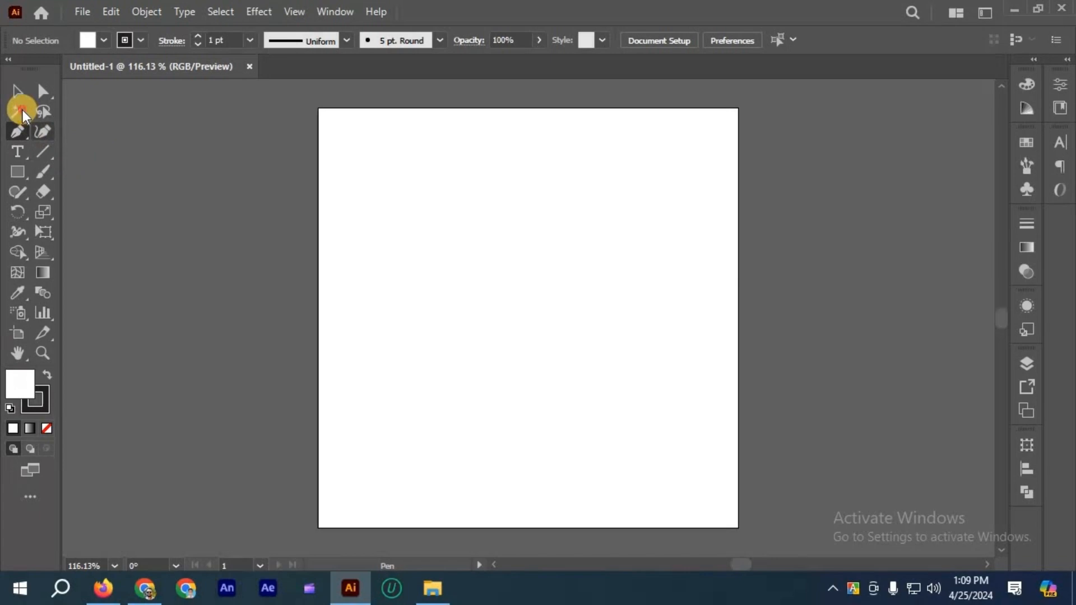
left_click(23, 110)
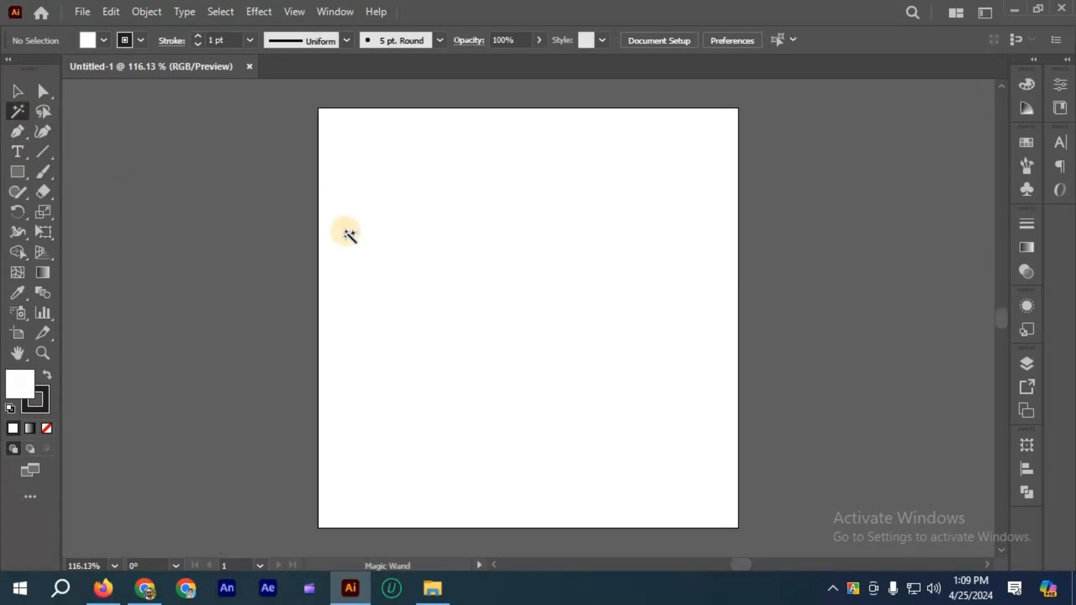
key("p")
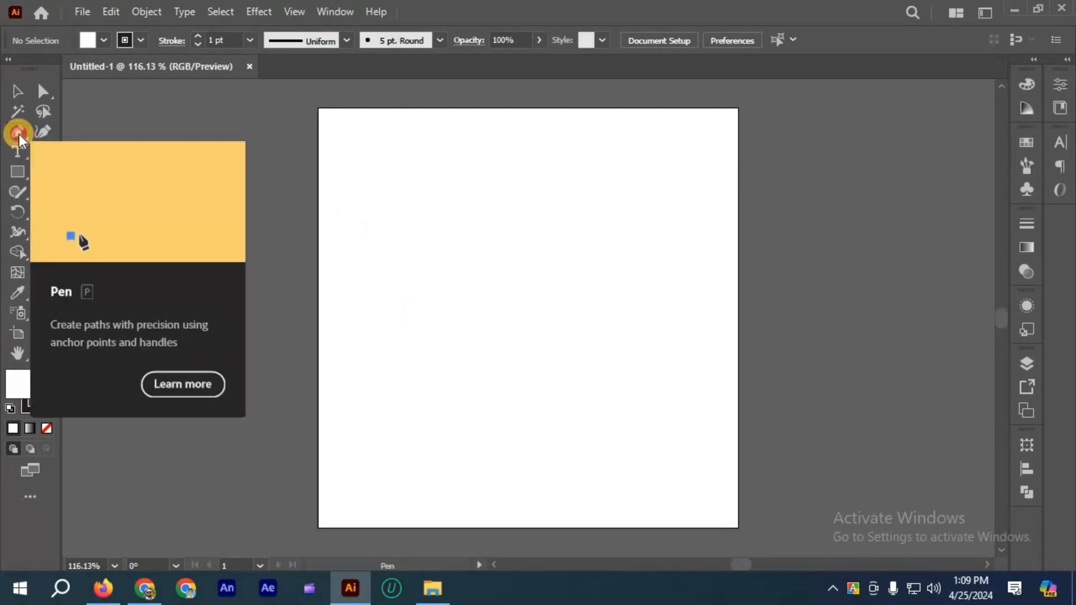
left_click(19, 133)
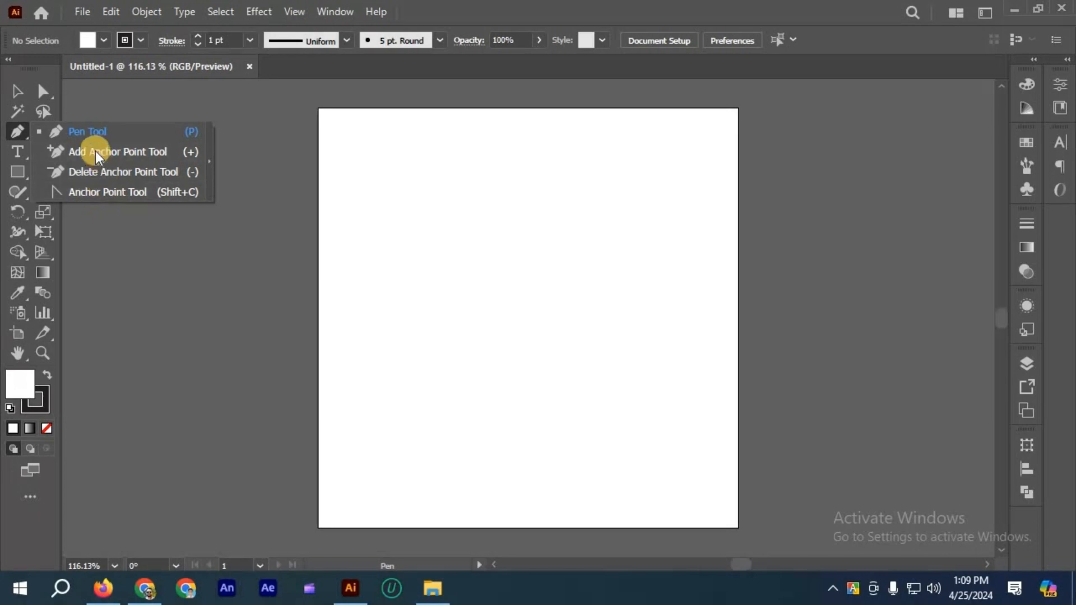
left_click(19, 91)
left_click(19, 126)
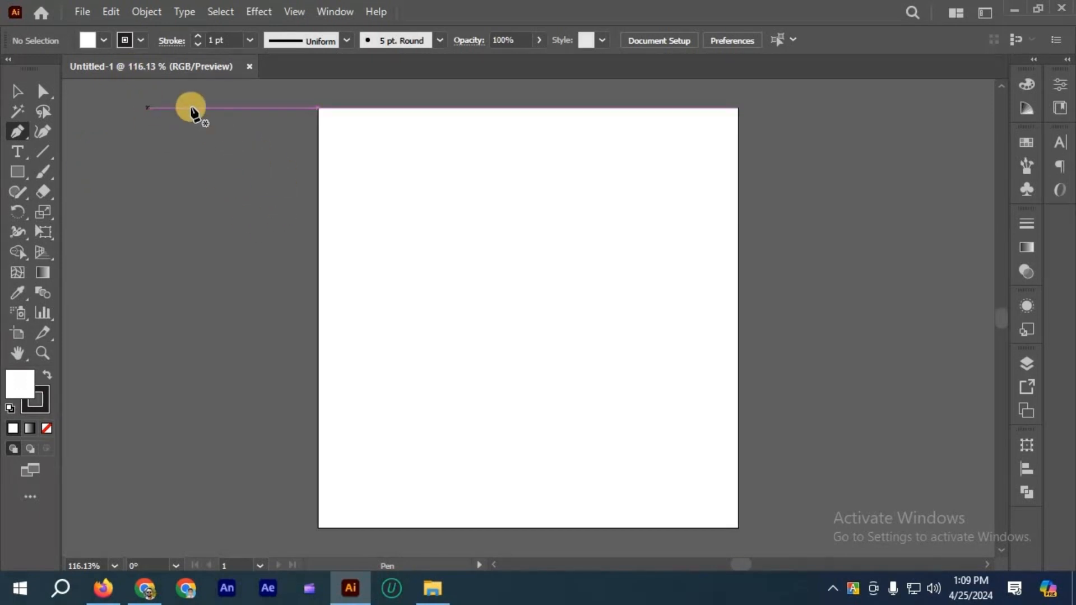
- Draw a square in the upper-left part of the artboard and move it slightly toward the centre
left_click(16, 171)
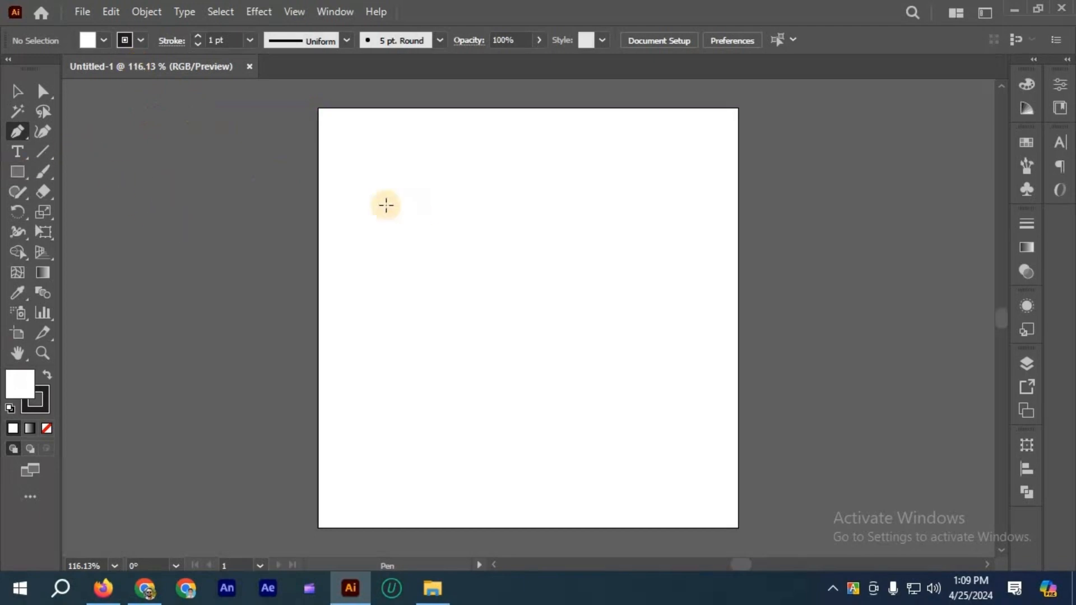
left_click_drag(358, 200, 500, 341)
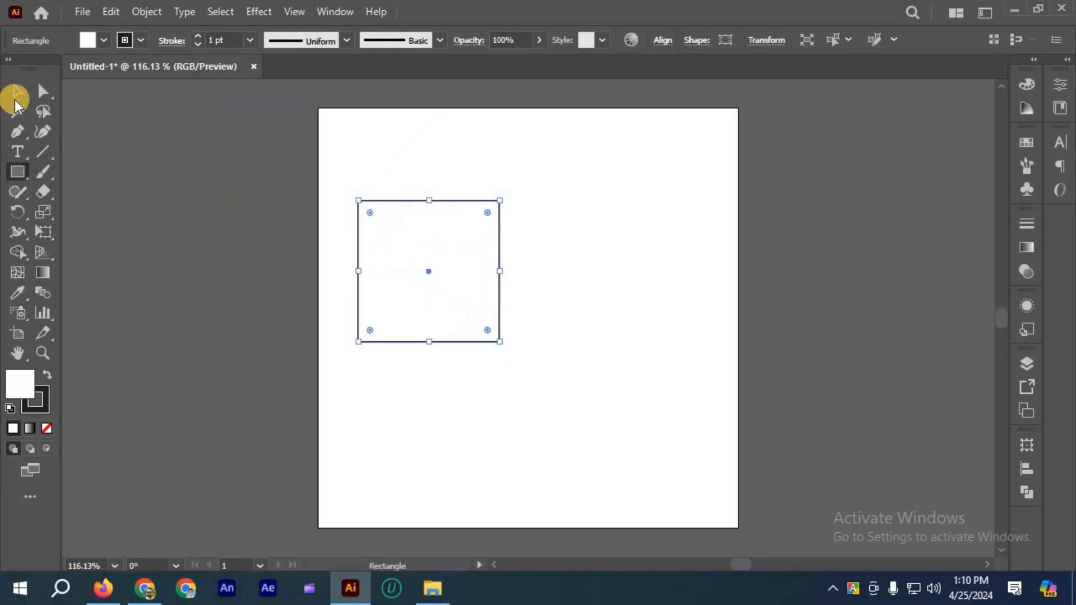
key("v")
left_click_drag(439, 268, 482, 275)
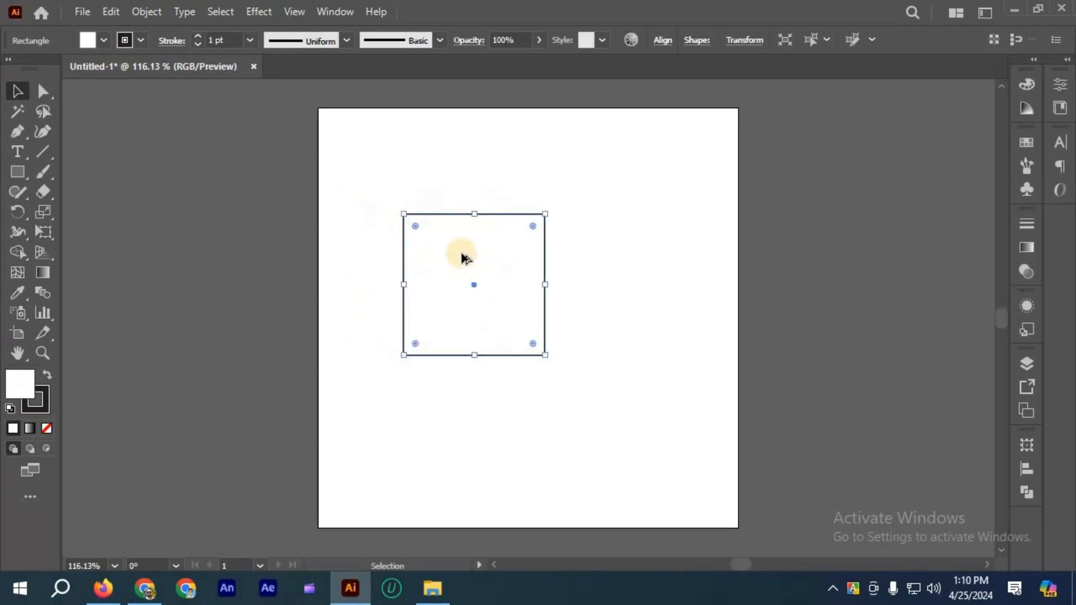
- Give the square a bright blue fill and a dark navy stroke from the swatches, and check its edge up close
key("ctrl+equal")
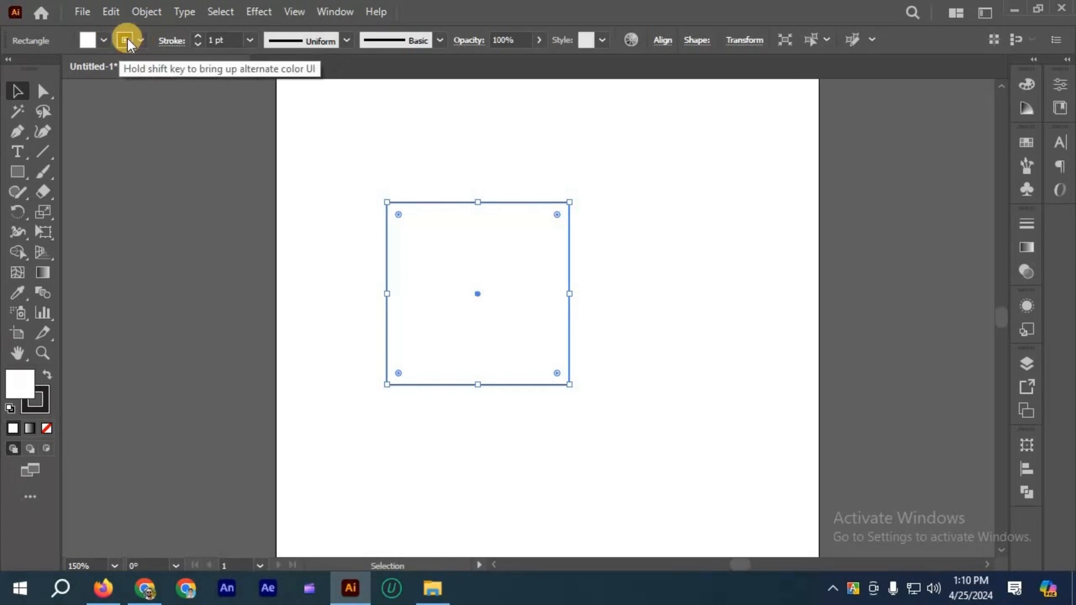
left_click(101, 40)
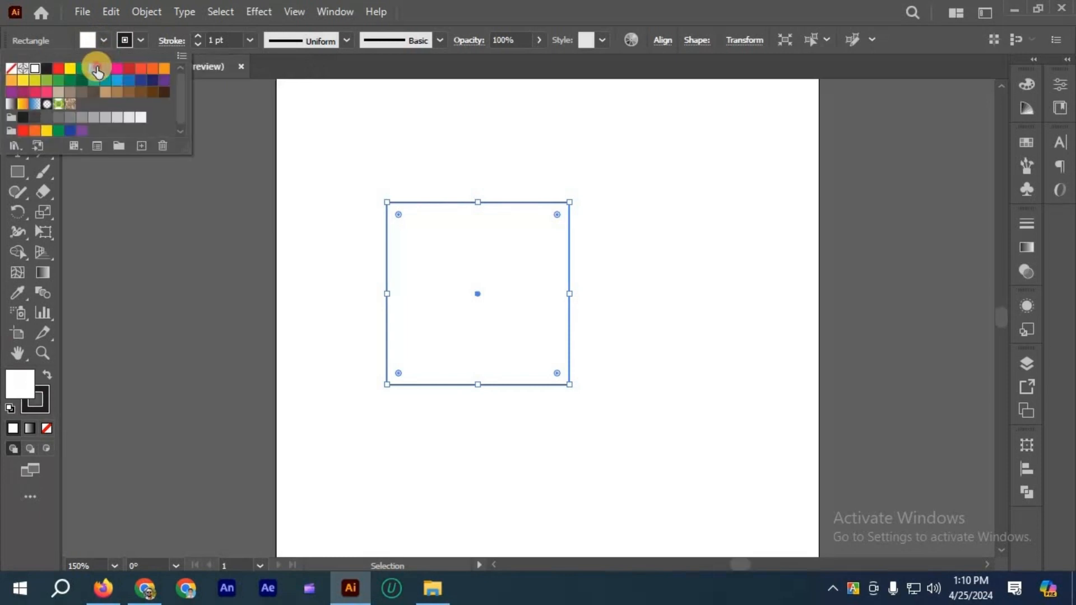
left_click(95, 69)
left_click(142, 39)
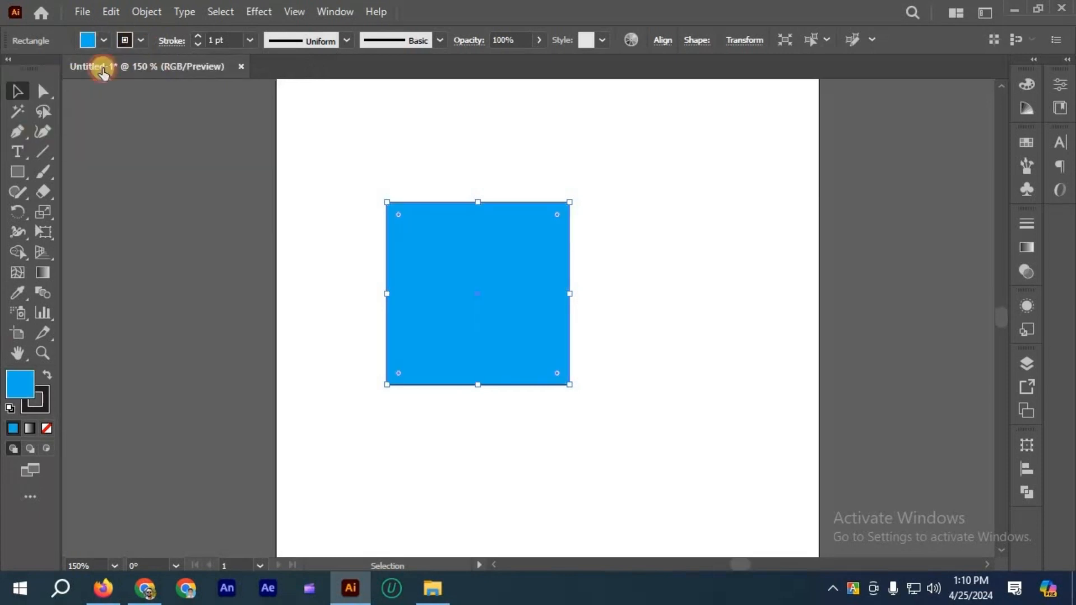
left_click(152, 72)
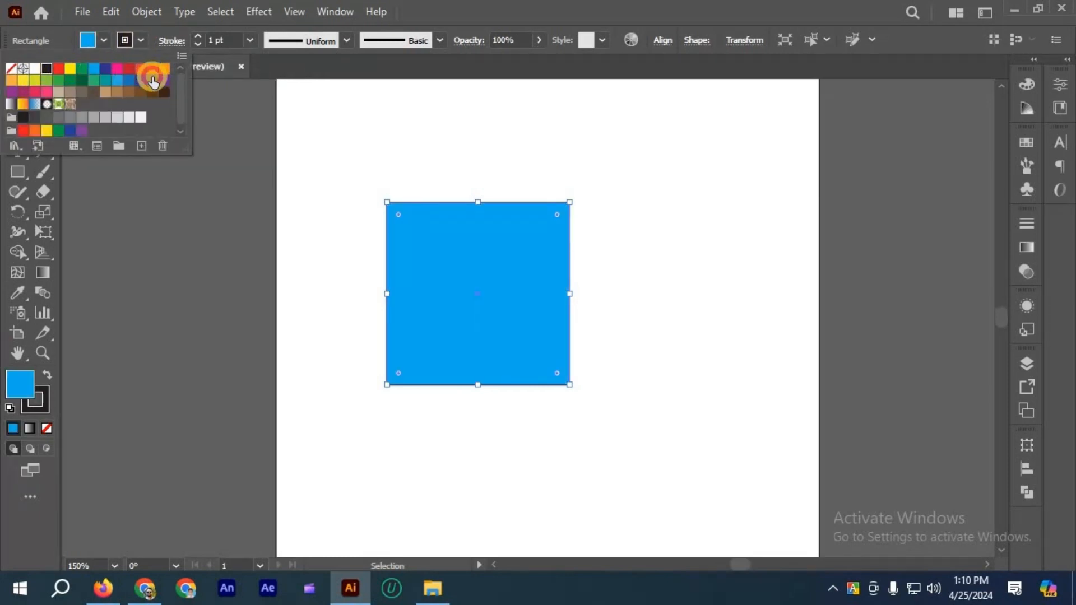
left_click(152, 81)
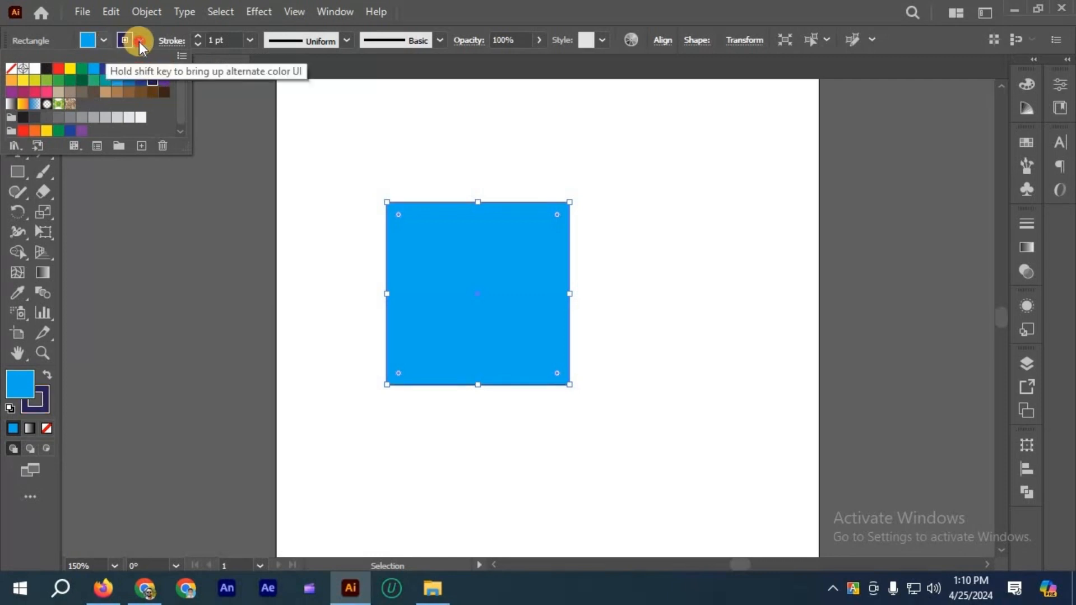
left_click(523, 204)
scroll(530, 197, "up", 3)
left_click(531, 165)
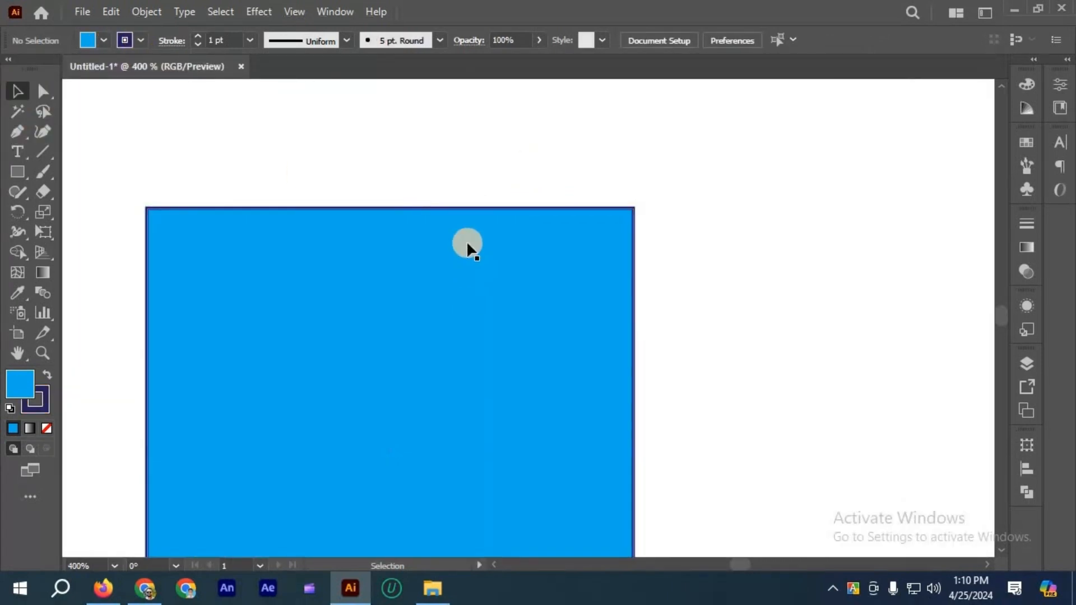
scroll(593, 166, "down", 1)
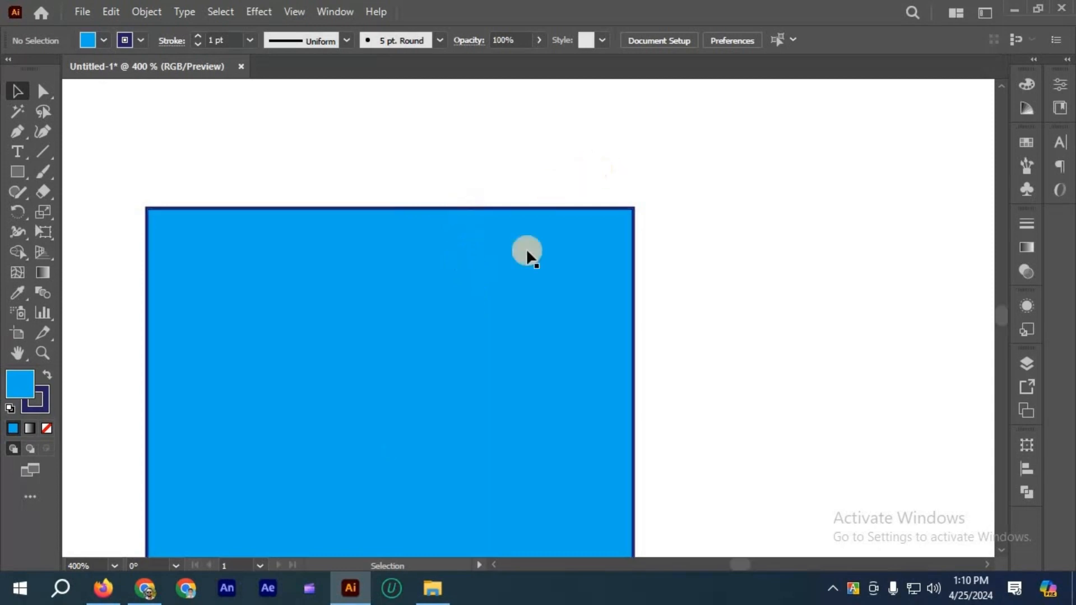
- Reselect the square and change its fill to the medium green 52ba83 with the Color Picker
left_click(554, 205)
scroll(554, 206, "down", 1)
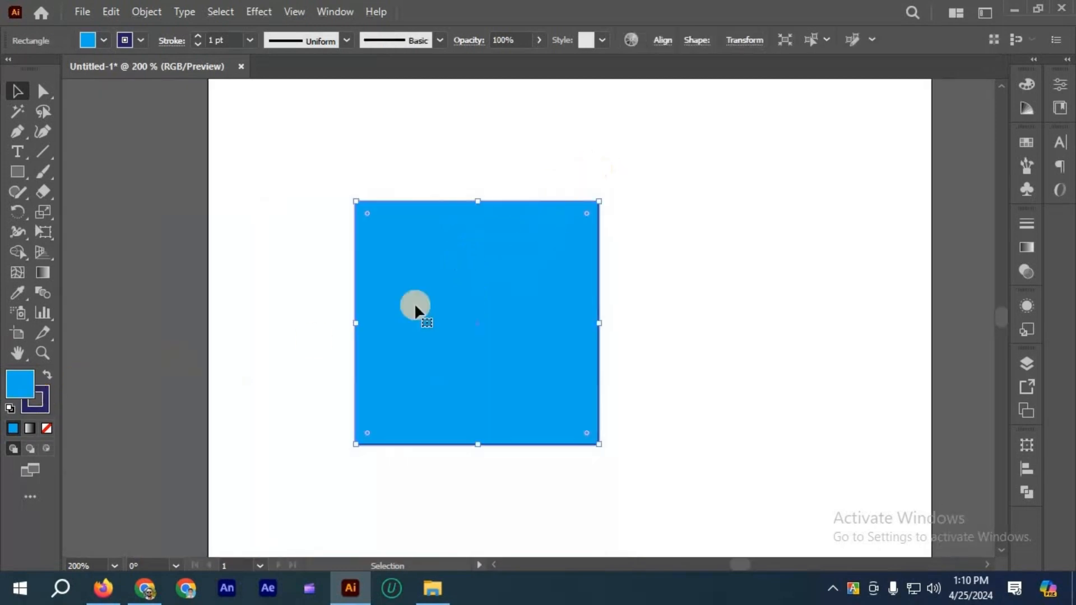
key("ctrl+plus")
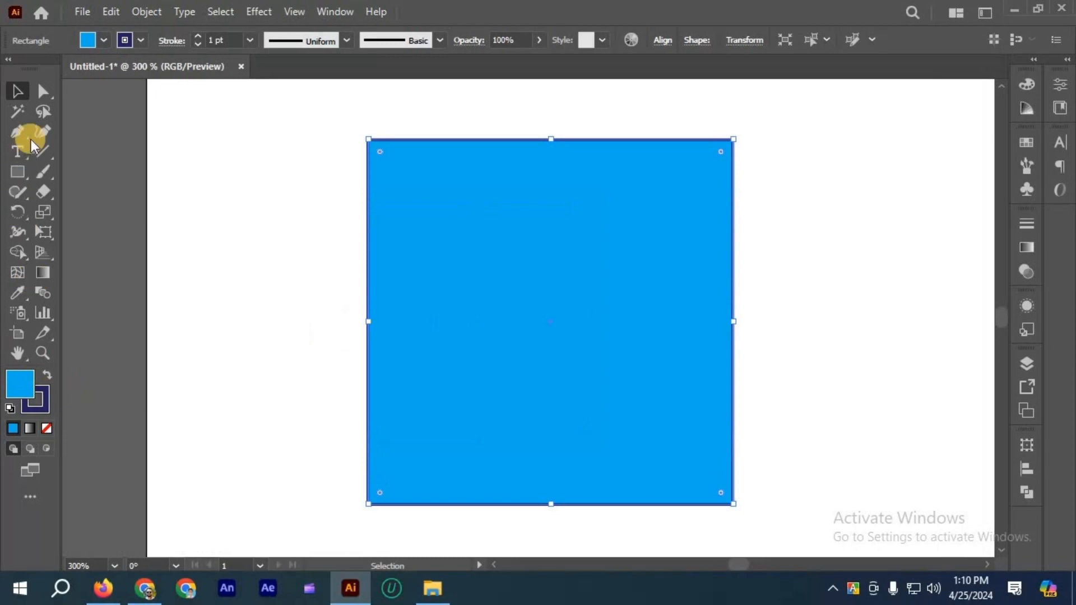
double_click(20, 386)
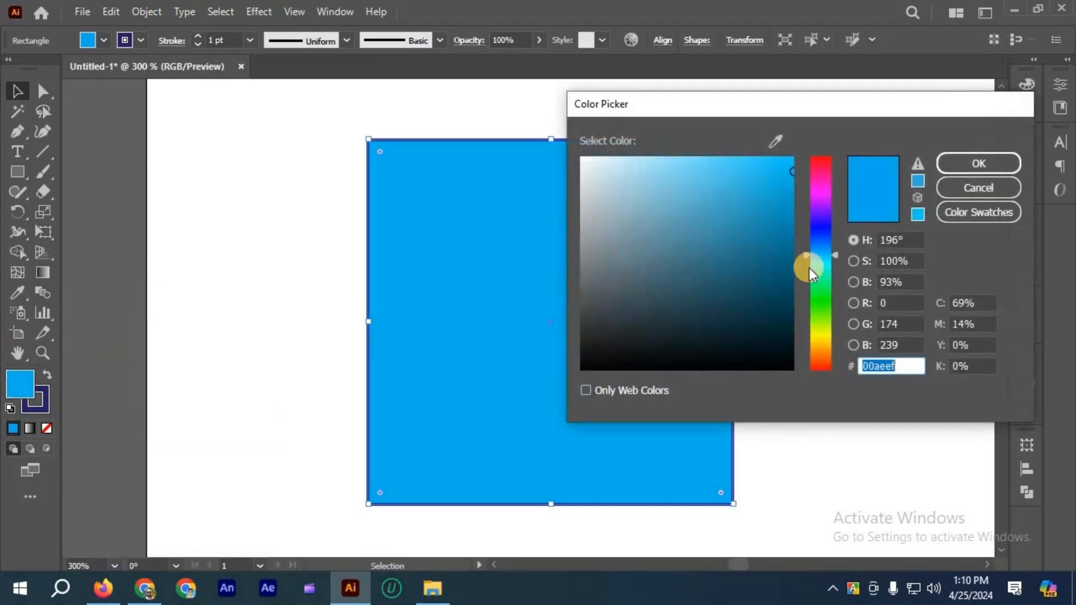
left_click(821, 282)
left_click(772, 278)
left_click(739, 291)
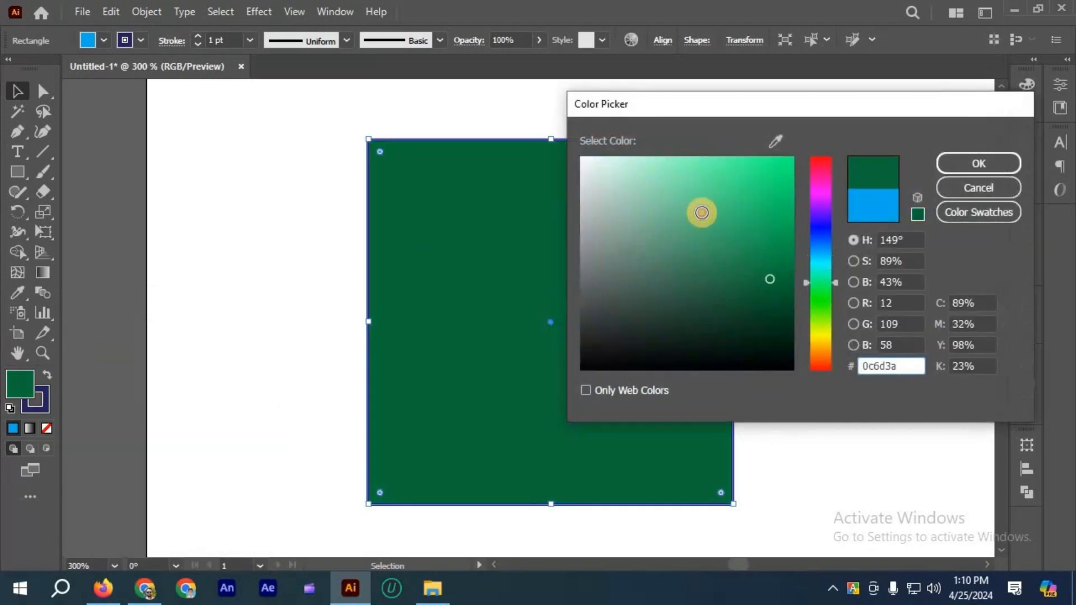
left_click(700, 213)
key("Return")
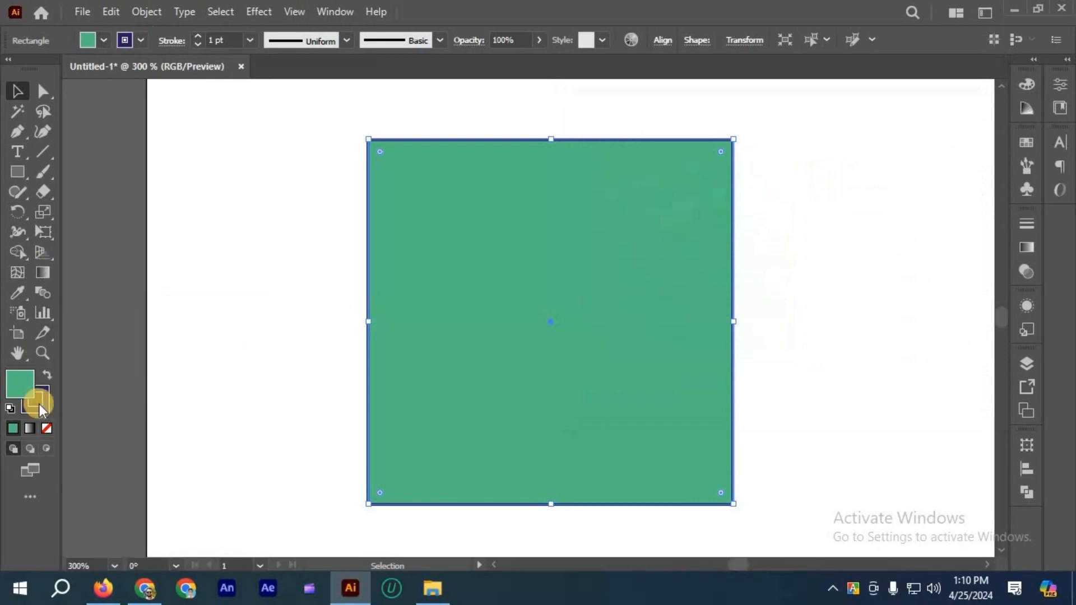
- Change the square's stroke to the orange d66600 with the Color Picker
left_click(40, 404)
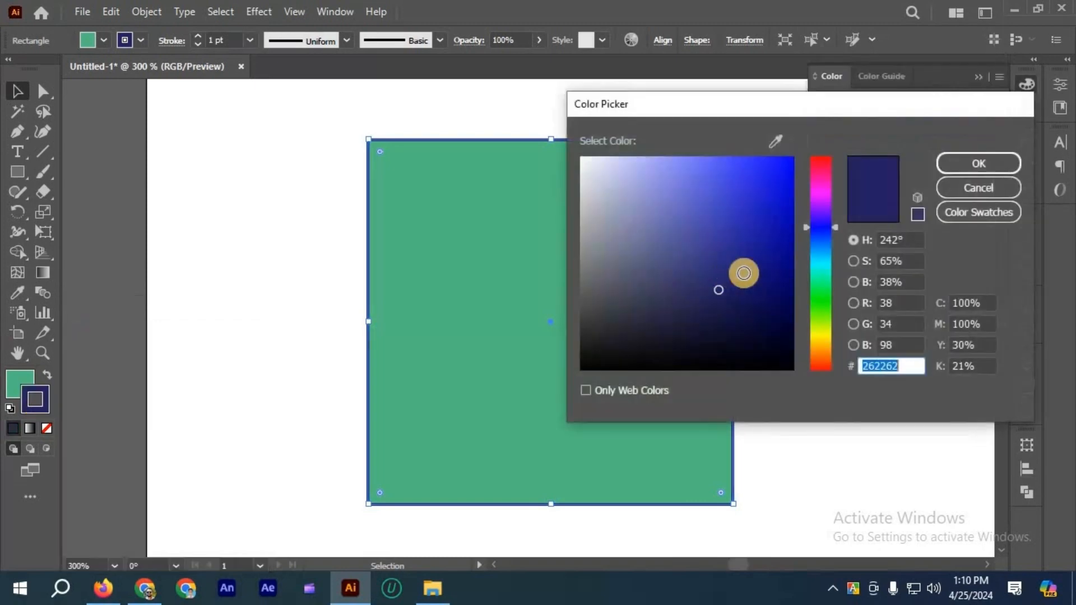
mouse_move(754, 273)
left_mouse_down()
mouse_move(776, 313)
mouse_move(825, 354)
left_mouse_up()
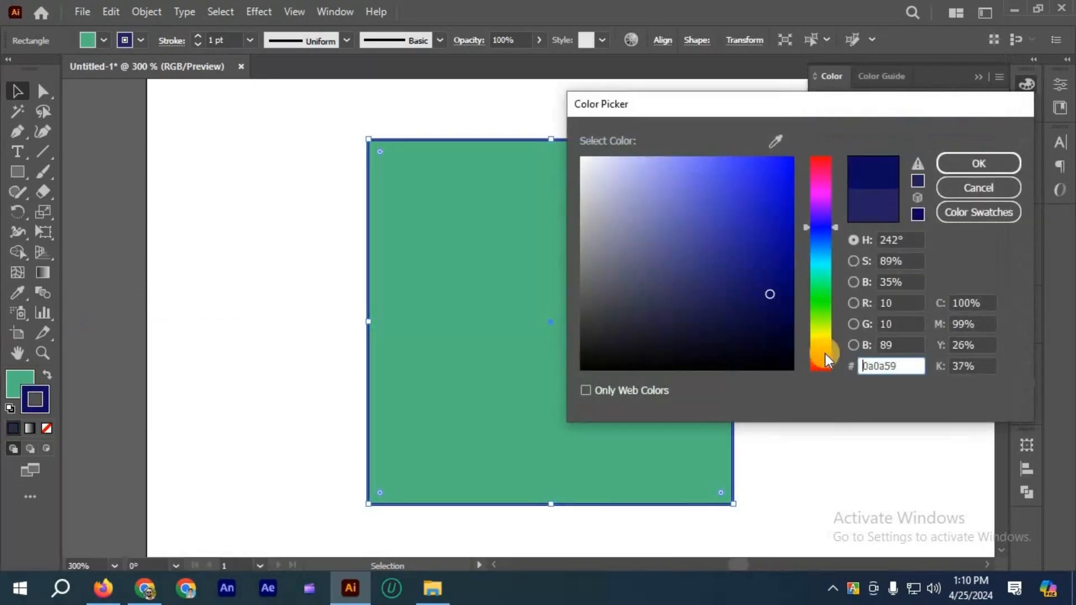
left_click(819, 353)
left_click_drag(753, 301, 775, 304)
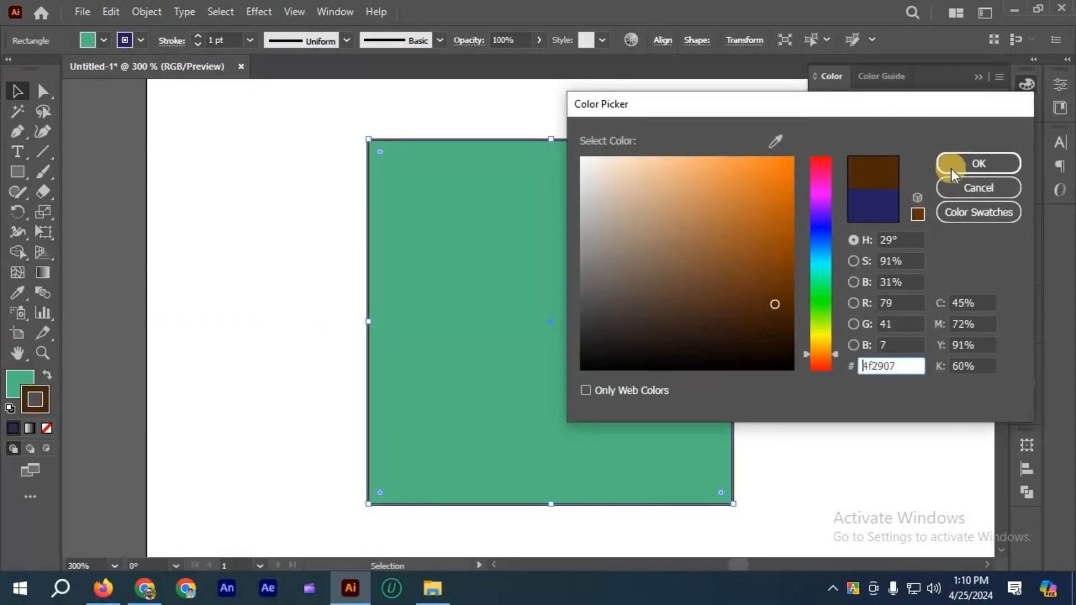
left_click(794, 190)
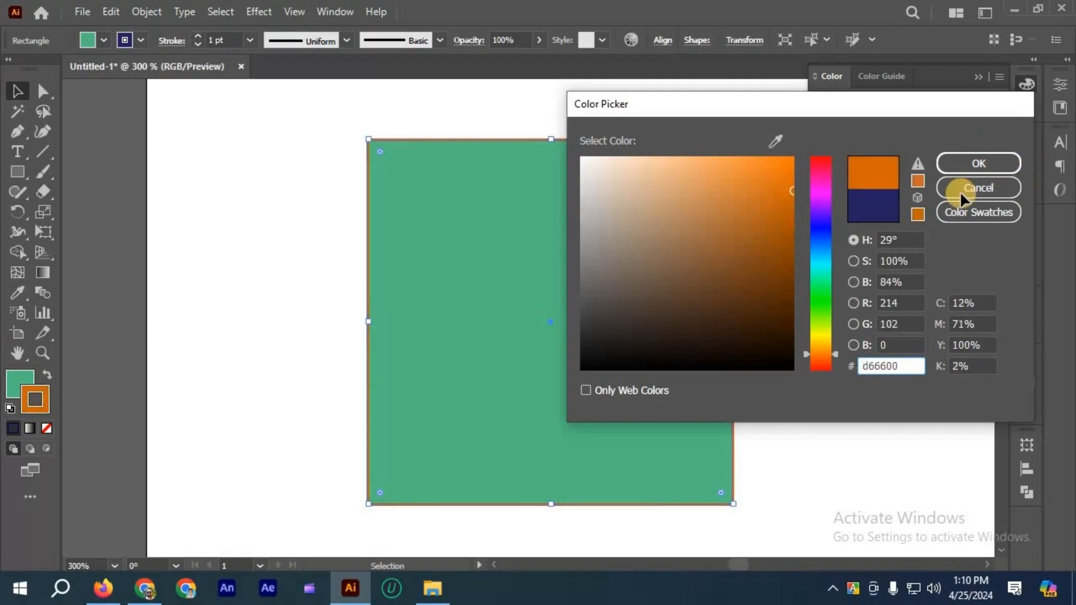
left_click(970, 166)
- Swap the square's fill and stroke colours, and swap them back again
scroll(492, 143, "up", 2)
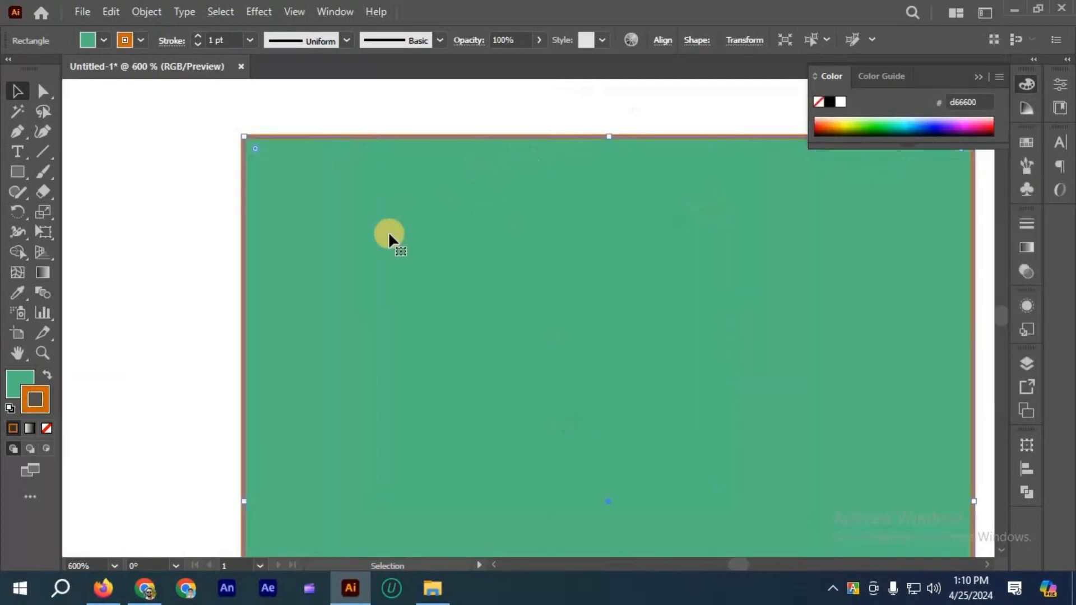
scroll(553, 230, "down", 1)
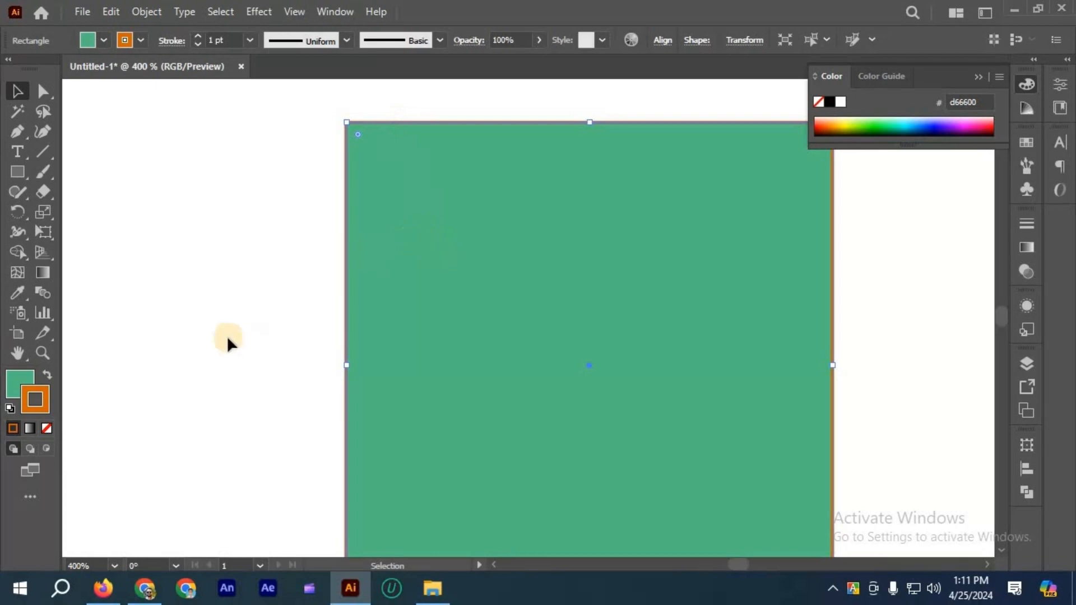
left_click(47, 376)
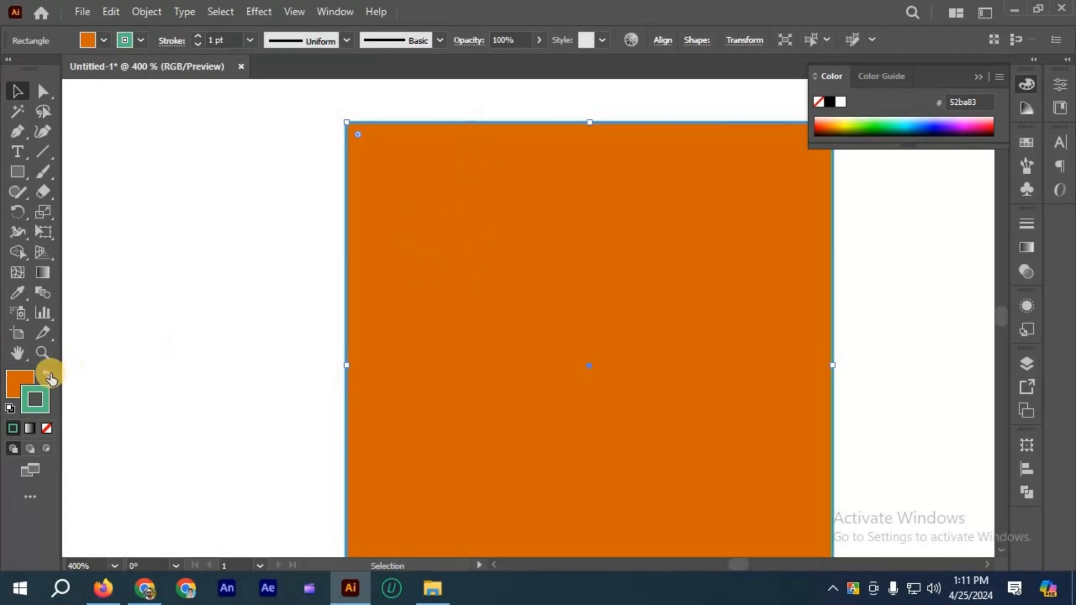
key("shift+x")
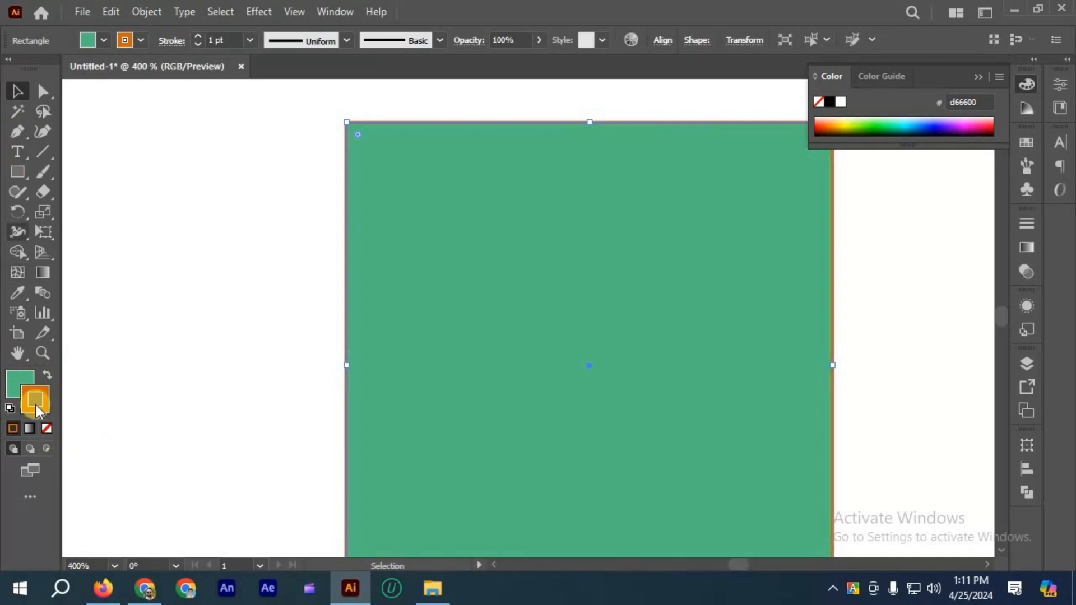
- Change the square's fill to the dark green 01602c with the Color Picker and deselect the square
double_click(15, 383)
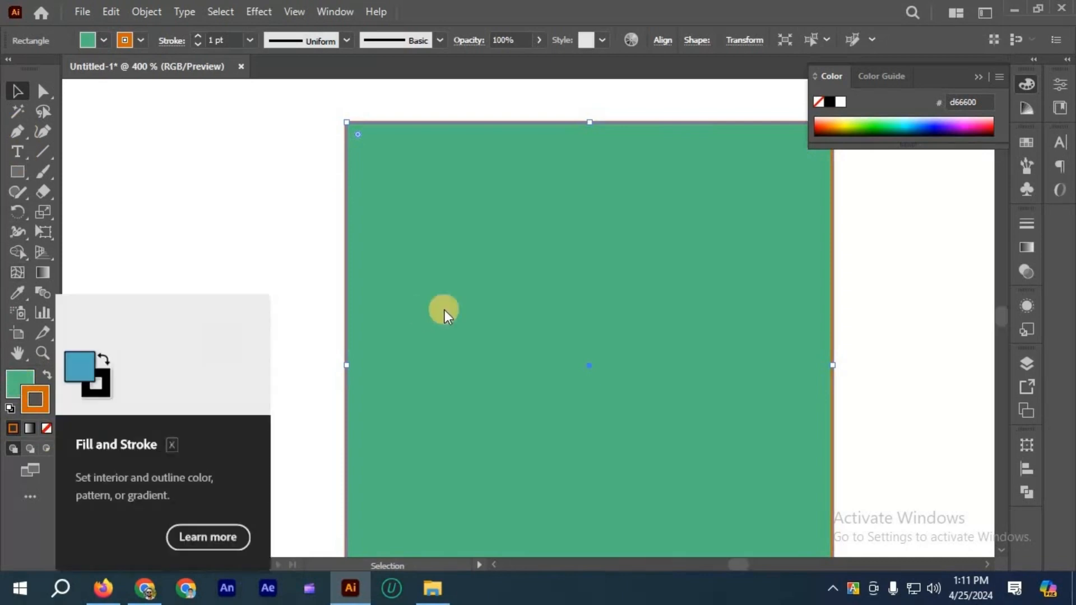
left_click(792, 289)
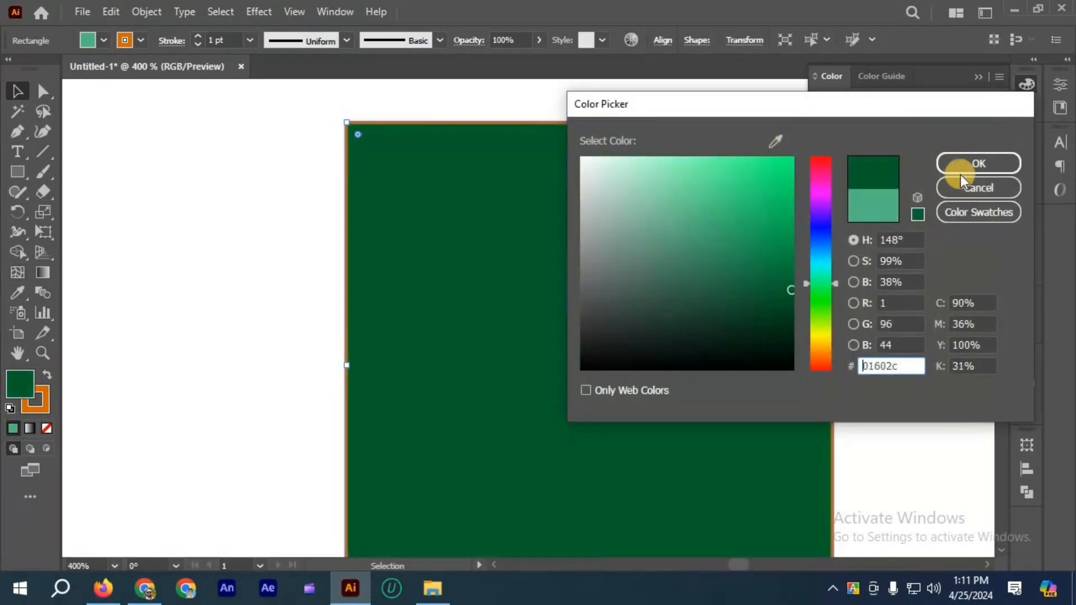
left_click(974, 166)
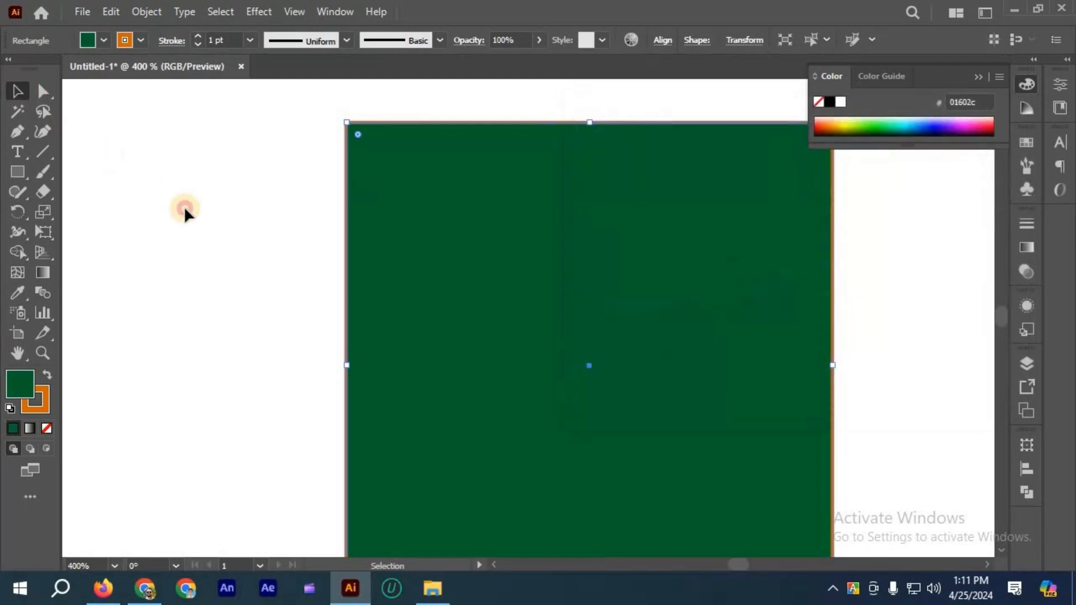
left_click(194, 216)
- Reselect the green square and increase its stroke weight to 6 pt
scroll(421, 215, "down", 1)
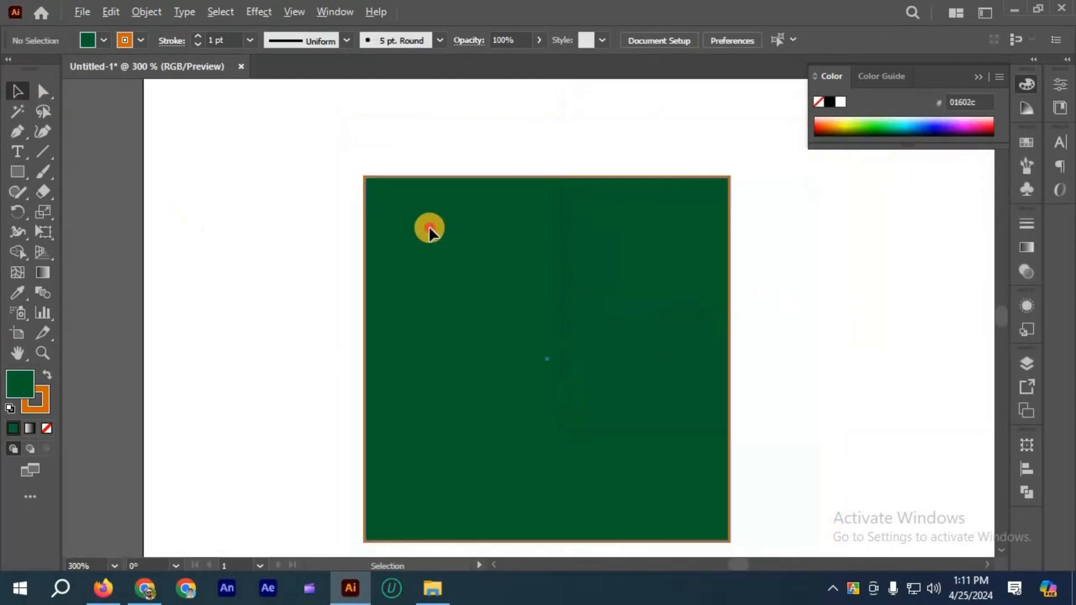
left_click(446, 207)
scroll(445, 208, "up", 1)
scroll(618, 125, "down", 2)
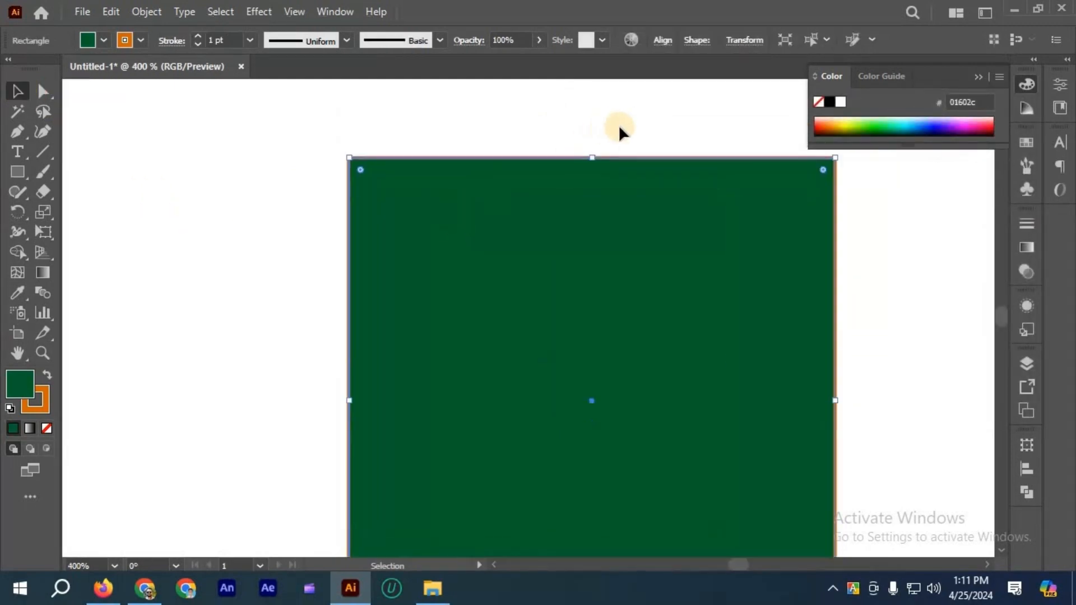
scroll(577, 146, "up", 2)
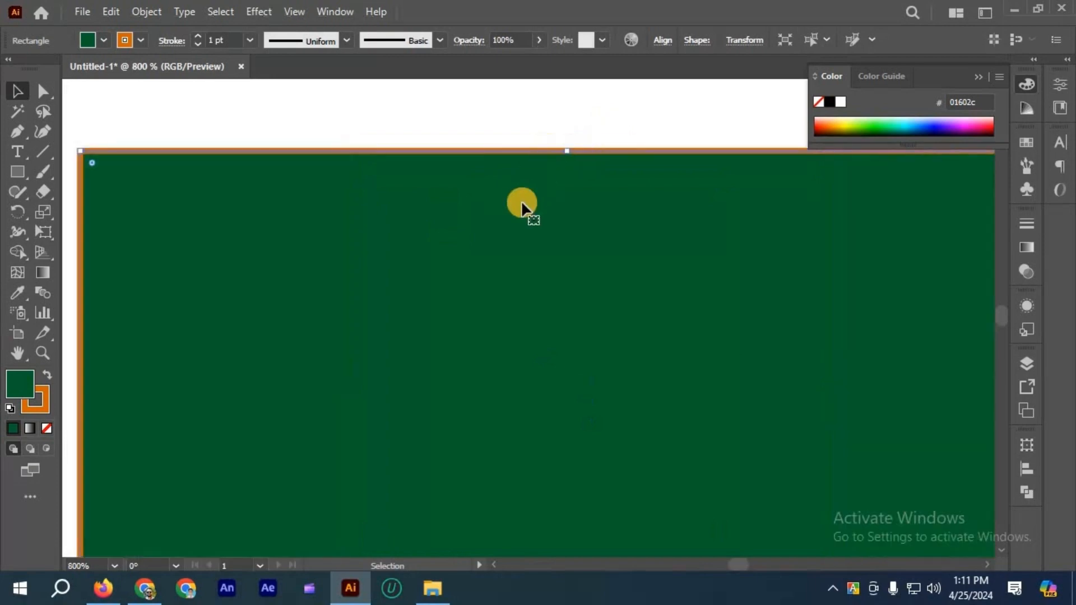
scroll(521, 200, "down", 1)
scroll(277, 109, "up", 1)
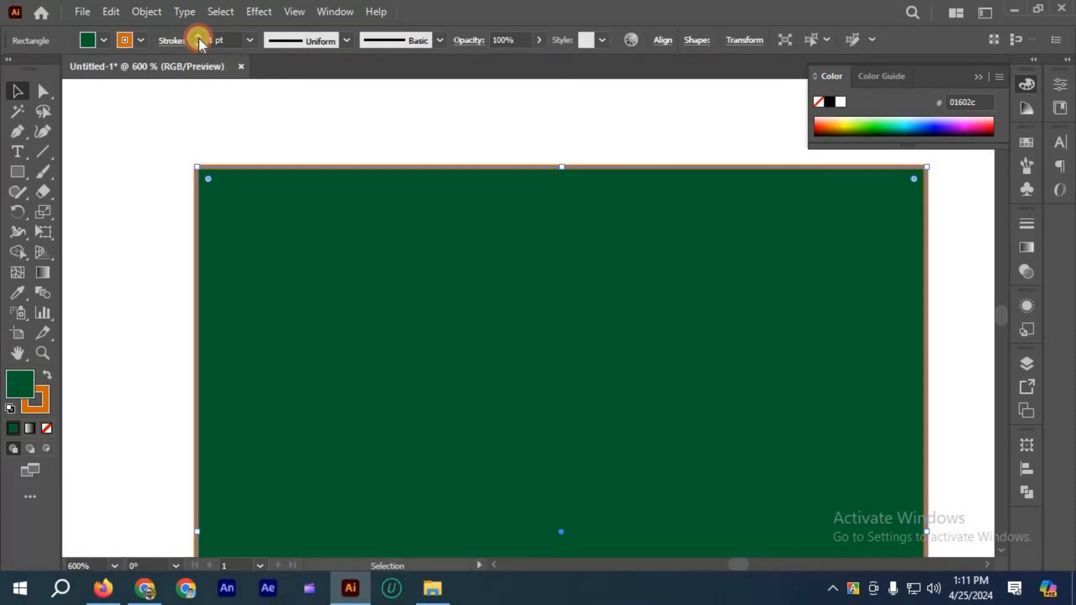
left_click(199, 37)
left_click(198, 37)
left_click(198, 37)
left_click(198, 37)
left_click(199, 37)
left_click(198, 37)
left_click(198, 37)
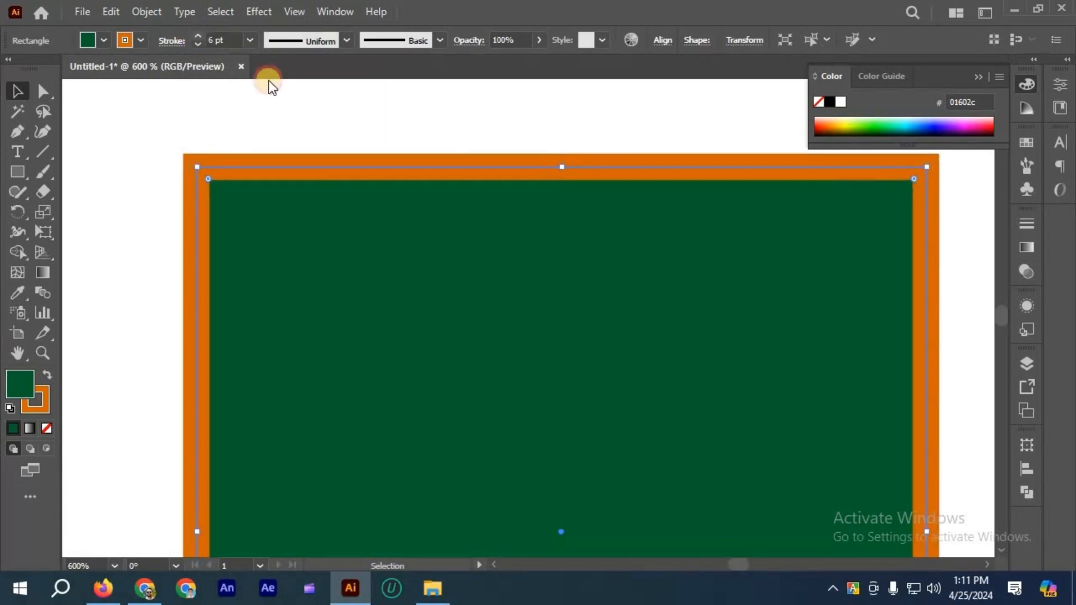
- Reselect the green square, reduce its stroke weight to 4 pt and deselect it
key("ctrl+2")
scroll(341, 168, "down", 1)
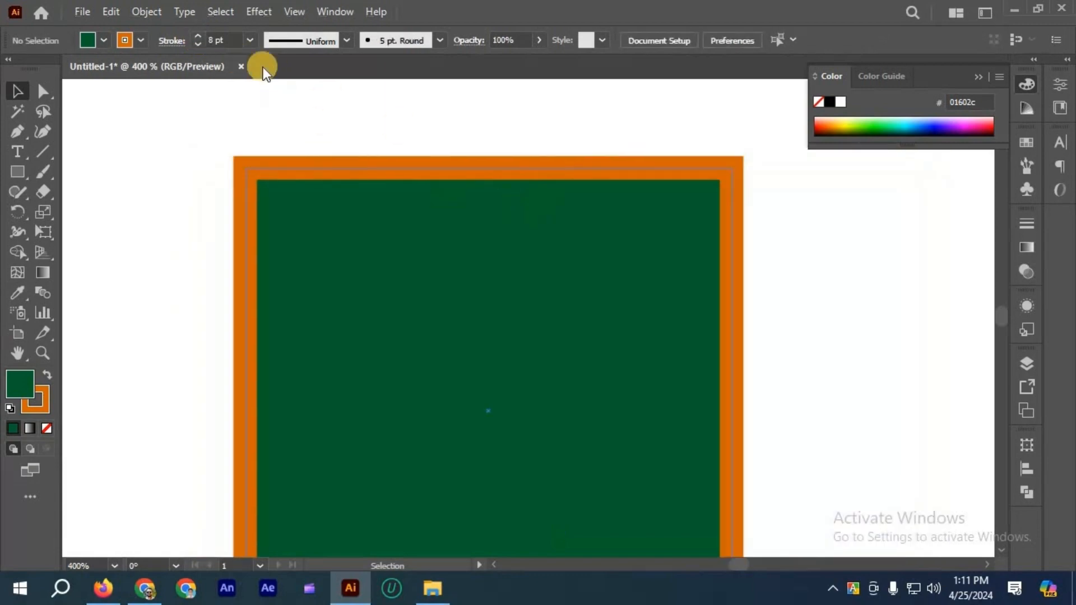
left_click(198, 45)
left_click(197, 45)
left_click(197, 45)
left_click(364, 241)
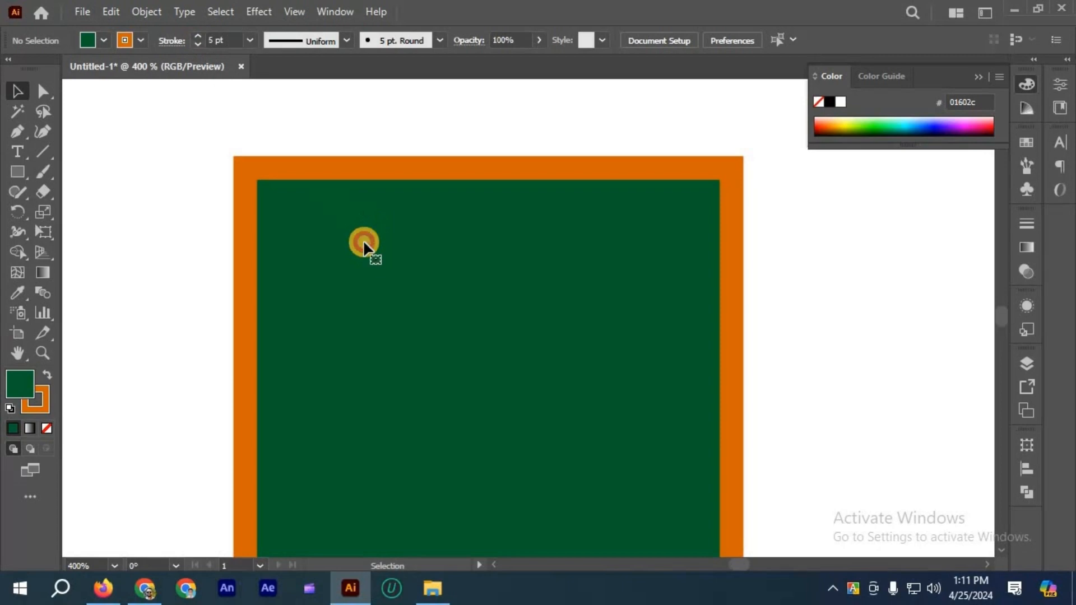
left_click(197, 45)
left_click(198, 45)
left_click(198, 44)
left_click(197, 45)
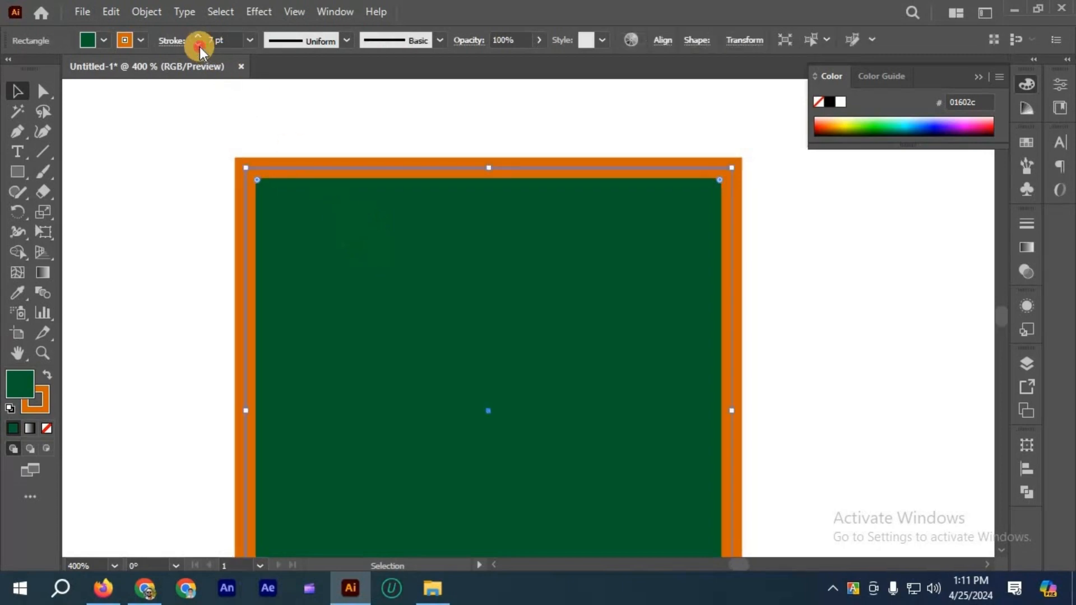
left_click(282, 138)
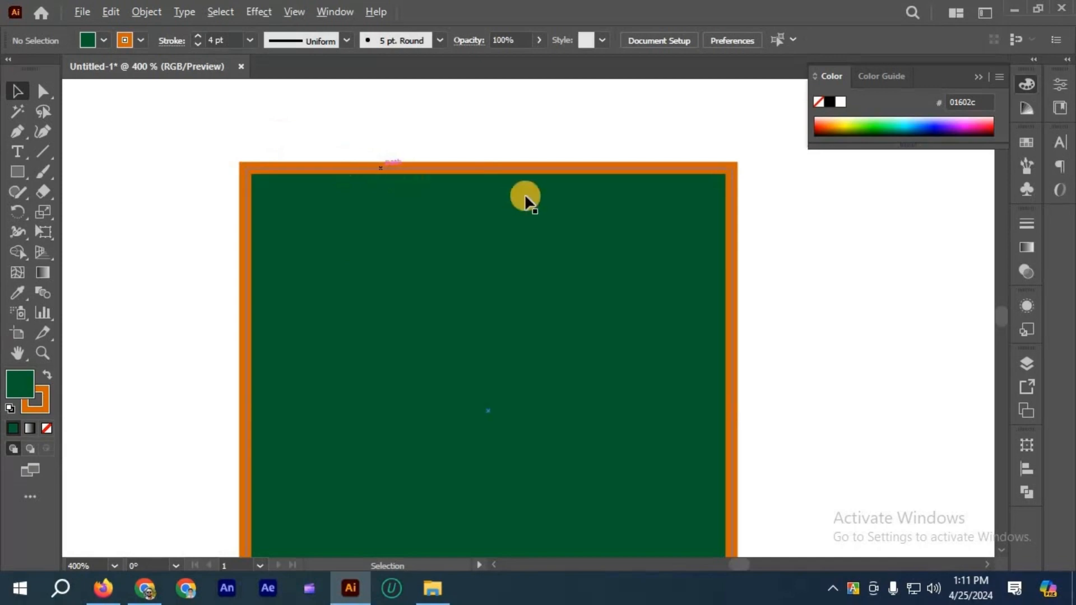
- Delete the green square from the artboard and collapse the floating colour controls
scroll(526, 196, "down", 1)
scroll(595, 260, "down", 3)
scroll(594, 260, "up", 2)
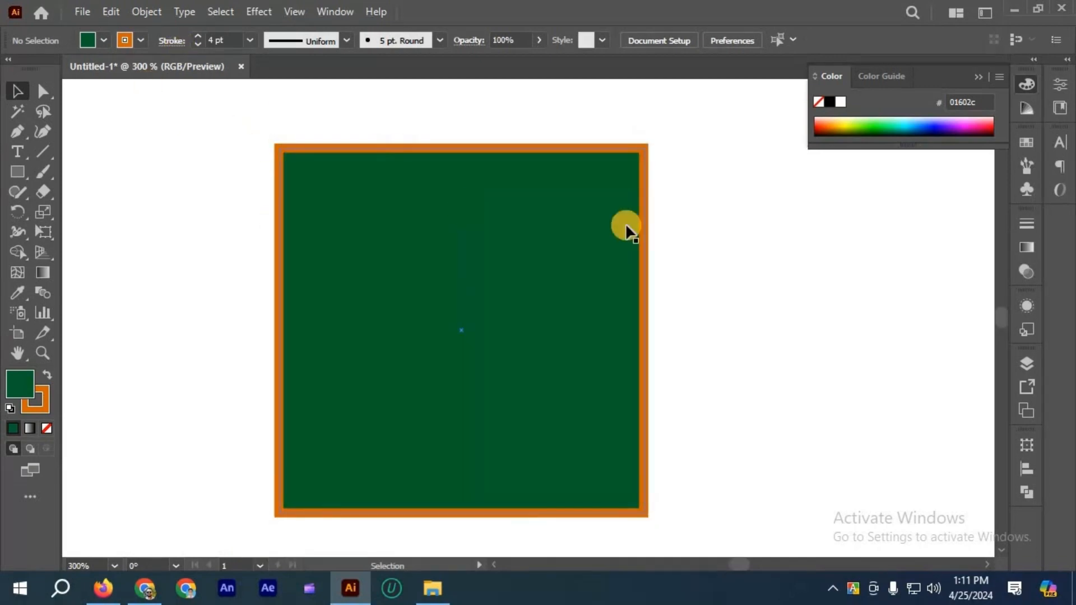
scroll(537, 200, "down", 1)
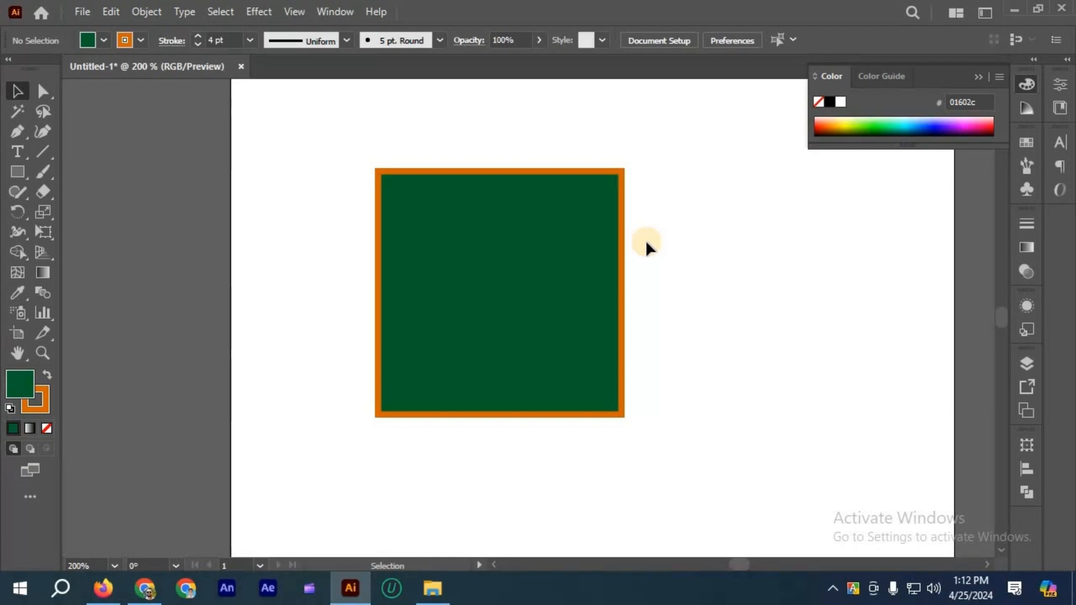
scroll(646, 240, "down", 1)
left_click_drag(536, 246, 324, 236)
key("Delete")
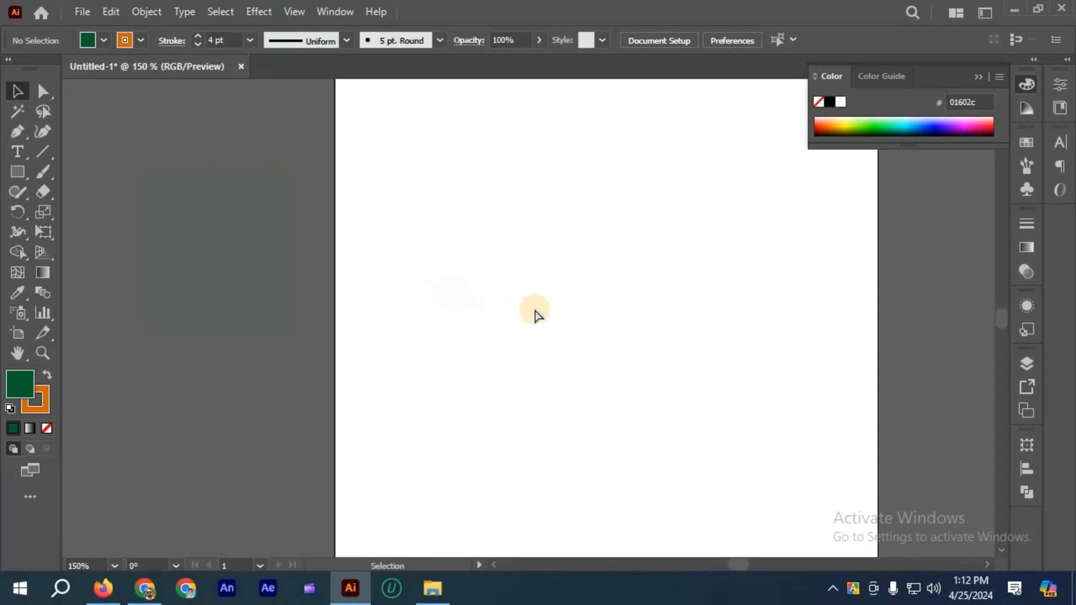
scroll(990, 86, "right", 2)
left_click(990, 119)
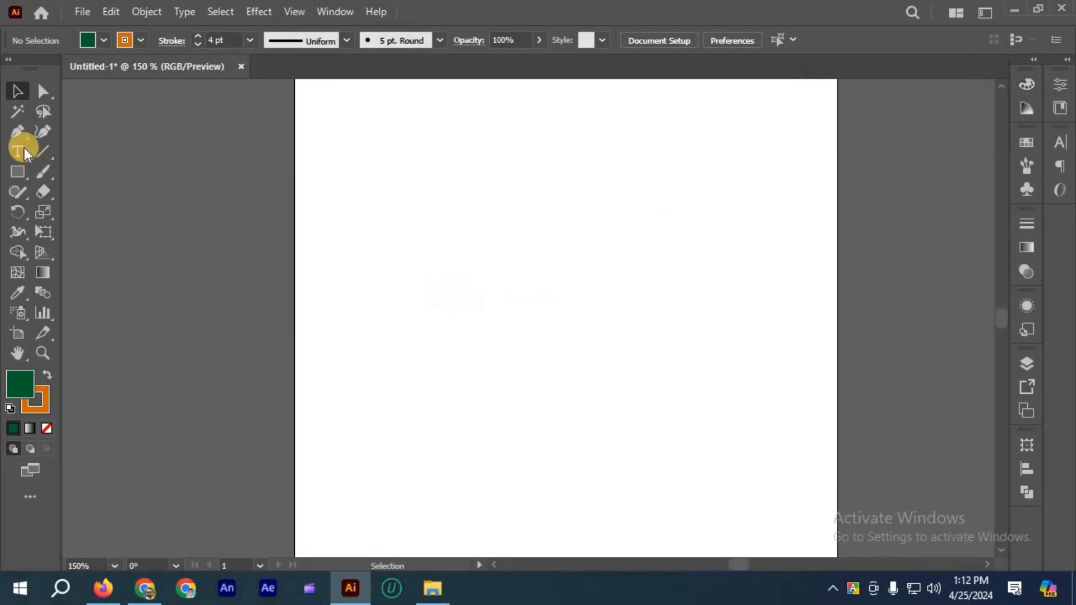
- Draw a straight, upward-sloping line with the Pen tool, undoing the first attempt and placing its two anchor points again
left_click(16, 133)
key("p")
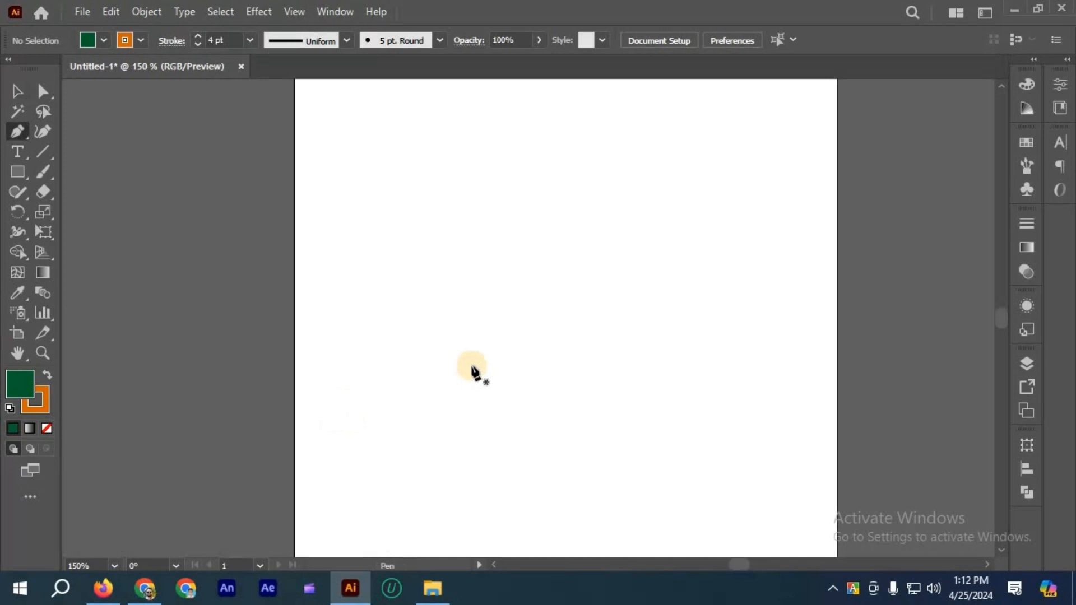
left_click(358, 252)
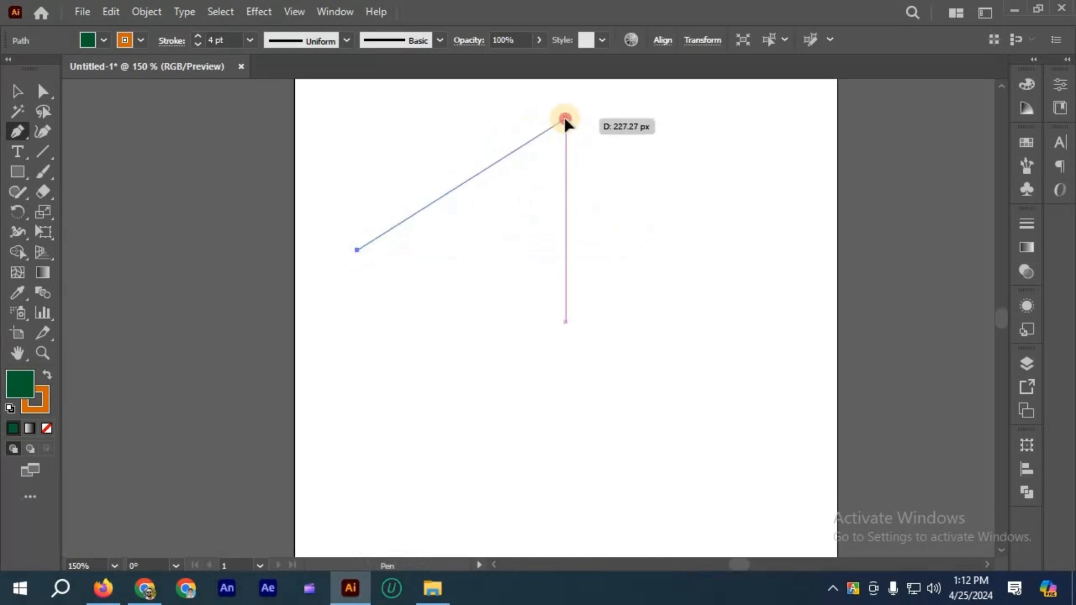
left_click(565, 120)
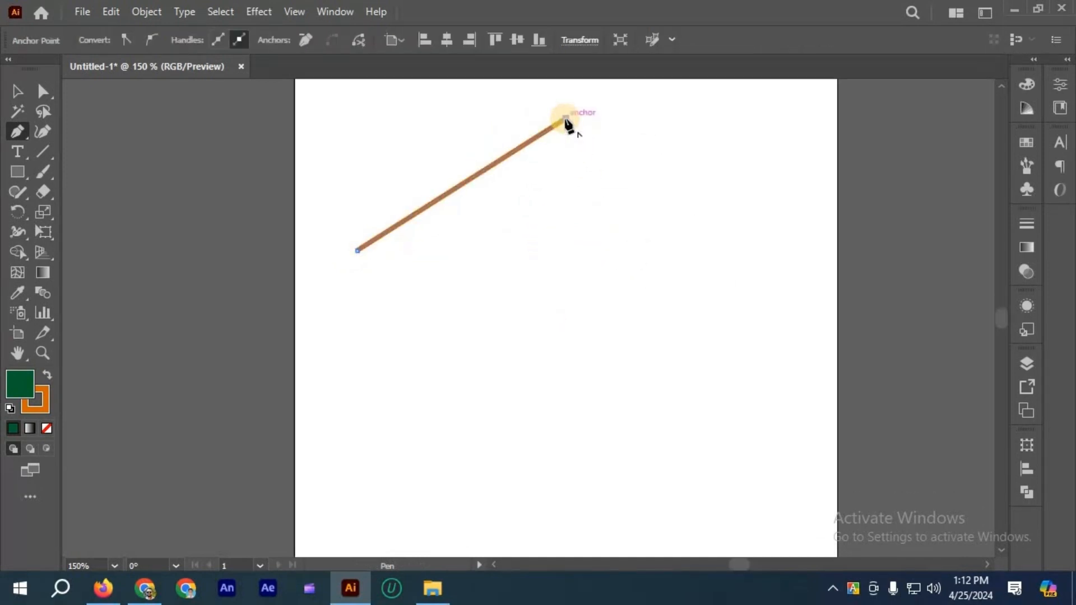
key("ctrl+z")
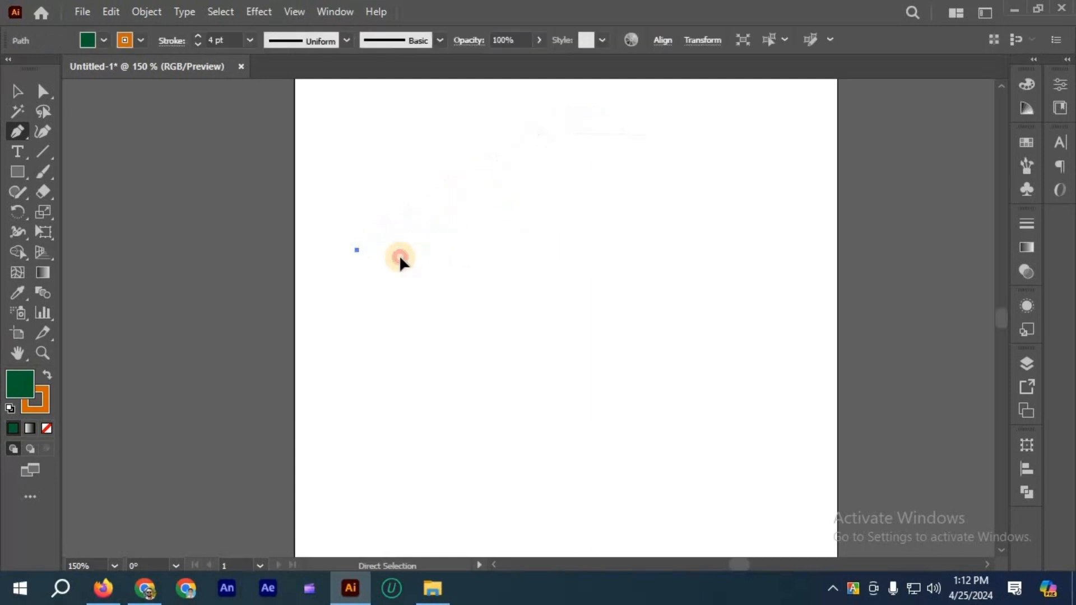
left_click(400, 258)
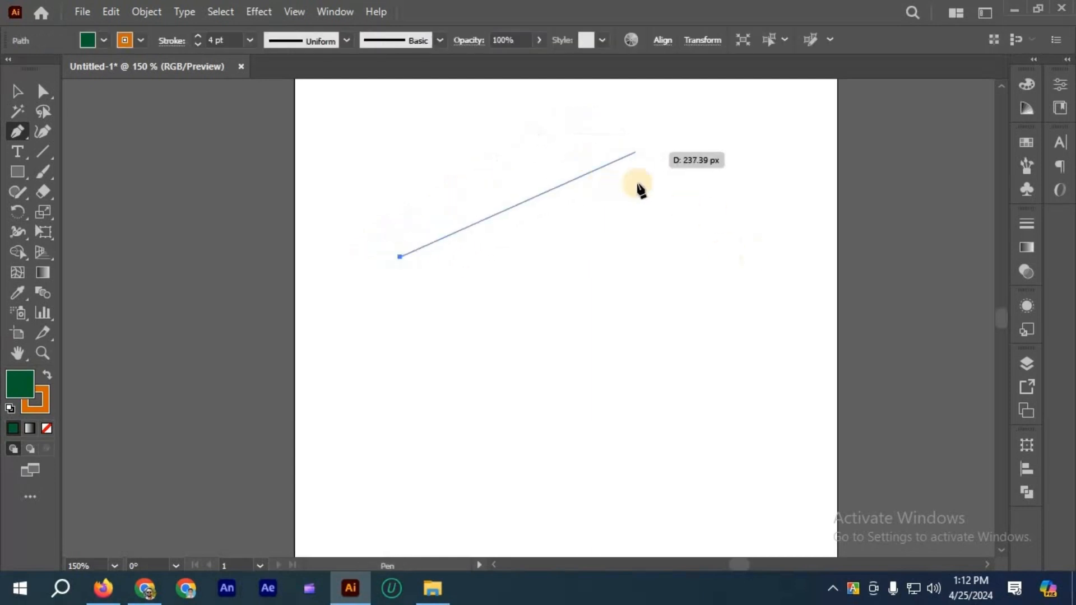
left_click(605, 177)
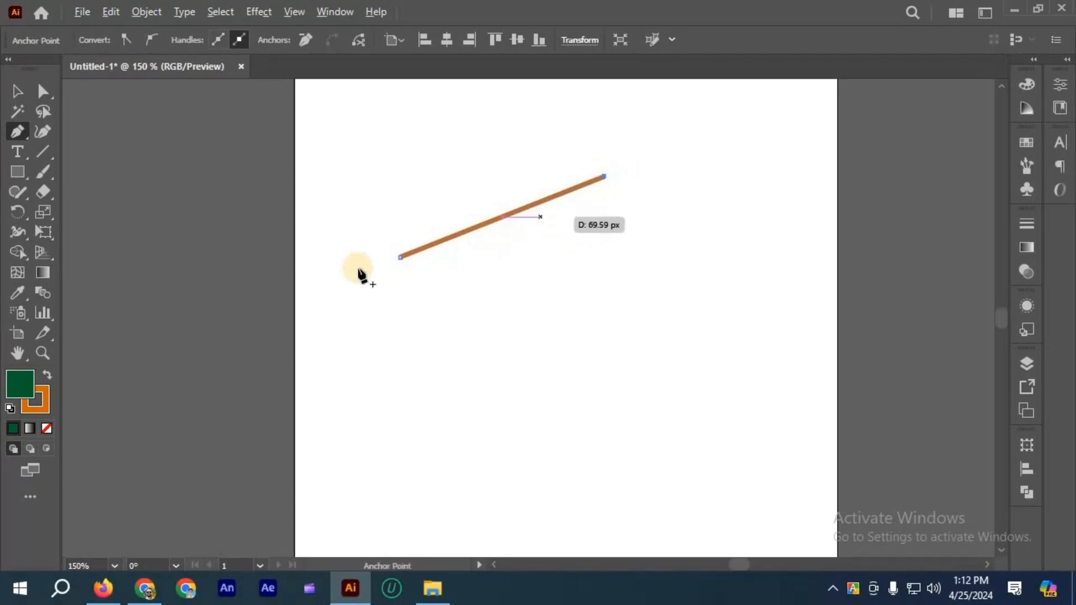
- Extend the line into an open, filled zigzag path with four more corner anchor points, ending below the first segment
key("ctrl+equal")
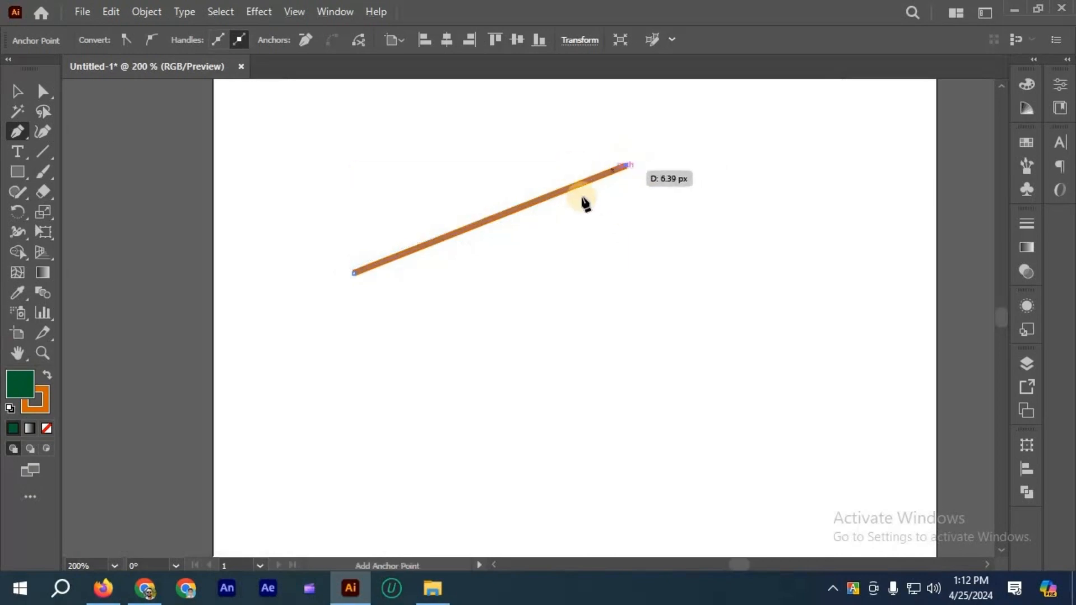
key("ctrl+minus")
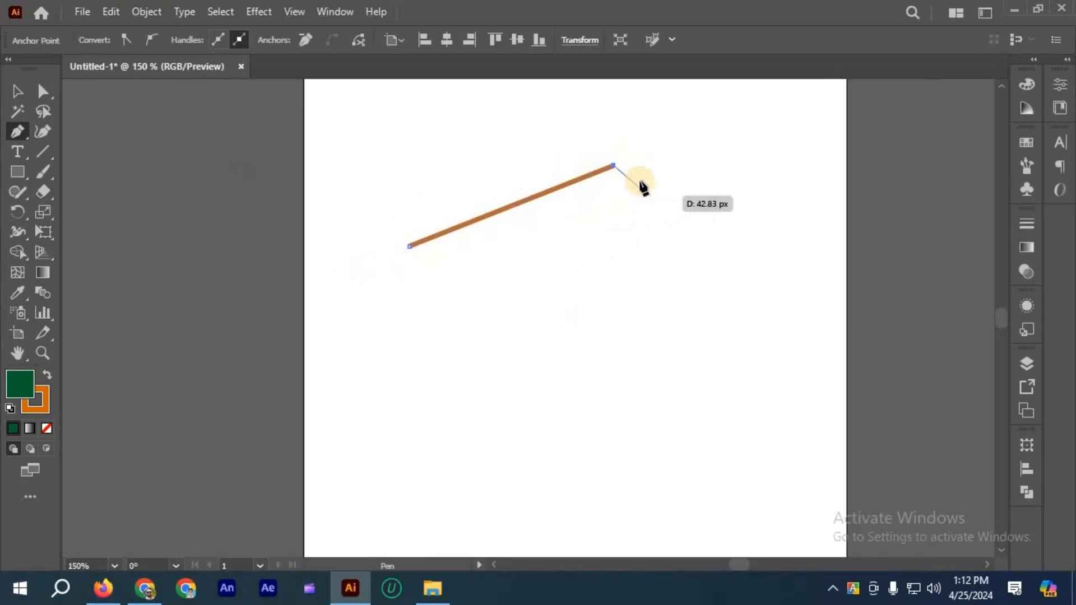
key("ctrl+equal")
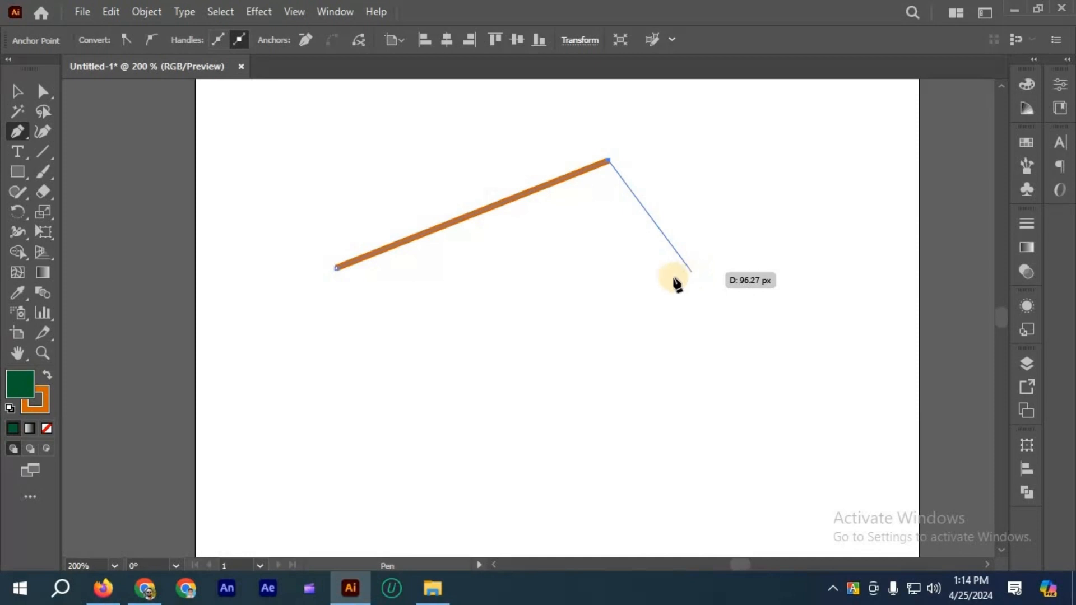
left_click(673, 276)
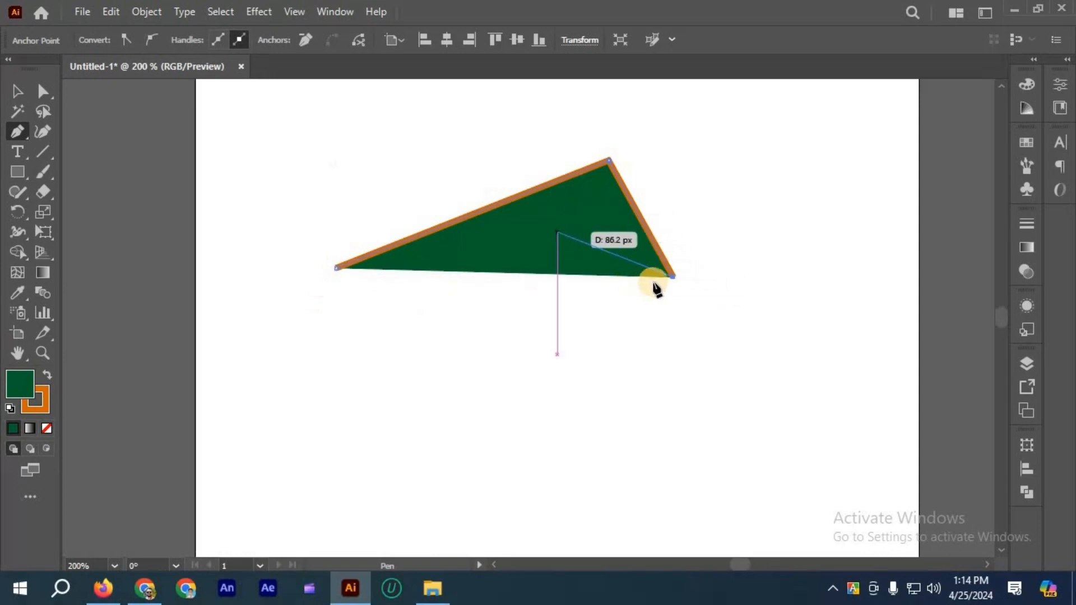
left_click(674, 277)
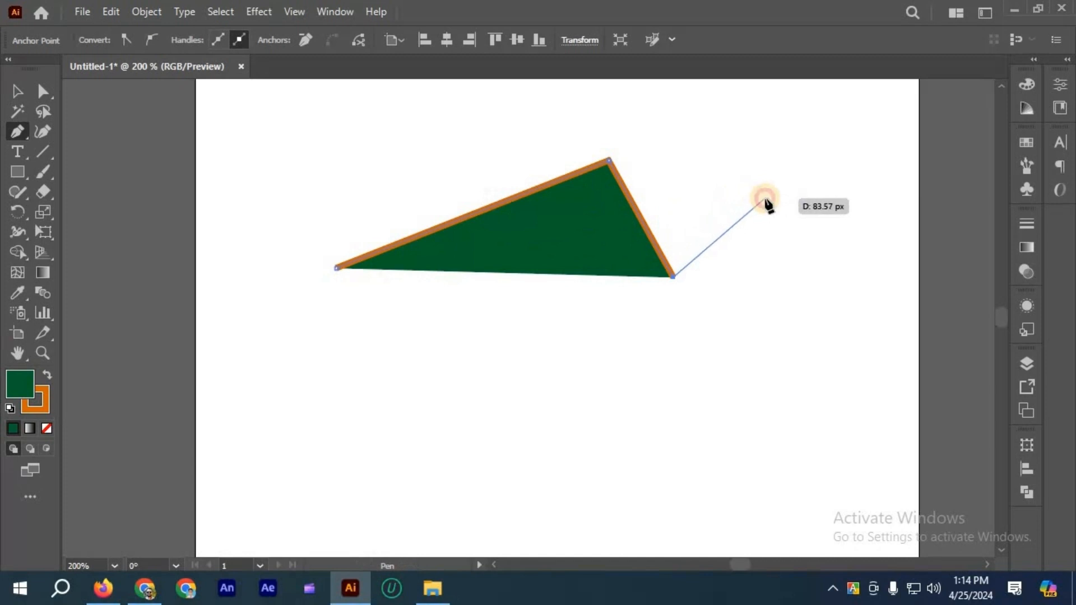
left_click(764, 198)
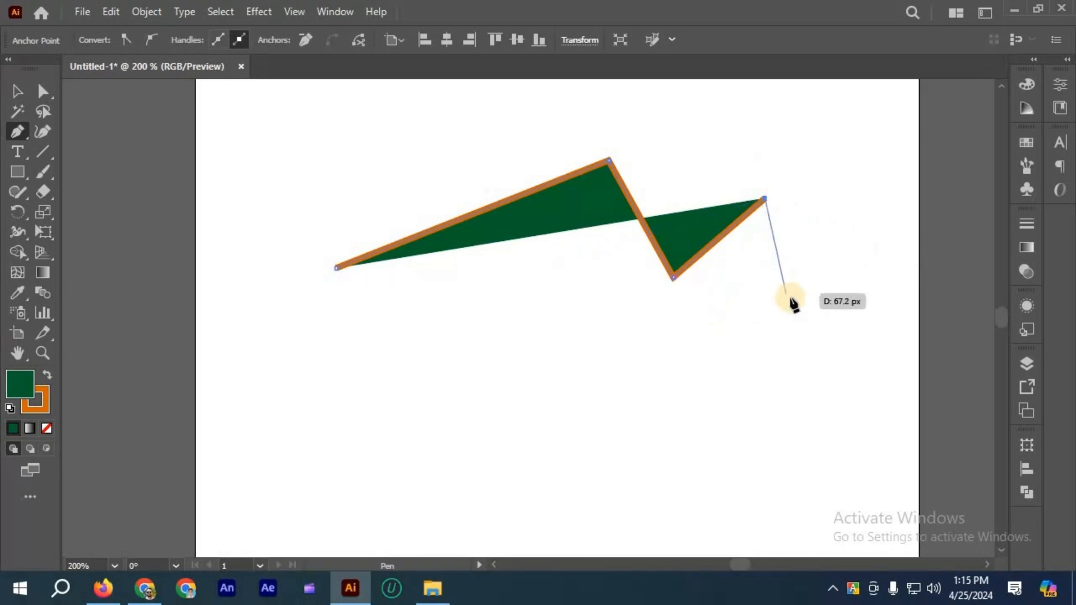
left_click(817, 319)
left_click(654, 426)
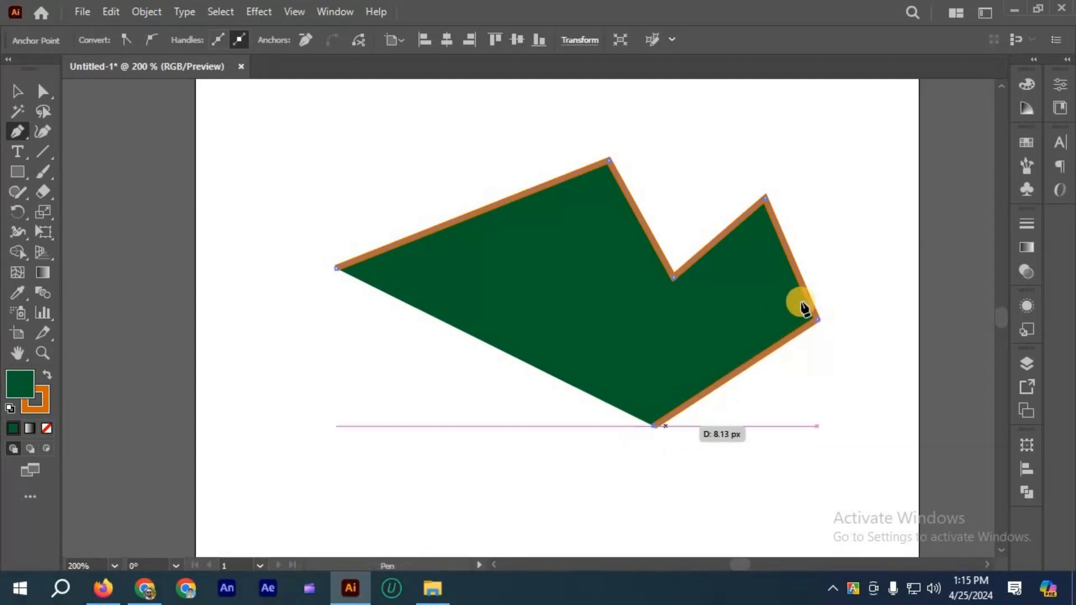
- Examine the open path in Outline mode and return to the normal preview
scroll(802, 303, "down", 1)
scroll(794, 382, "down", 1)
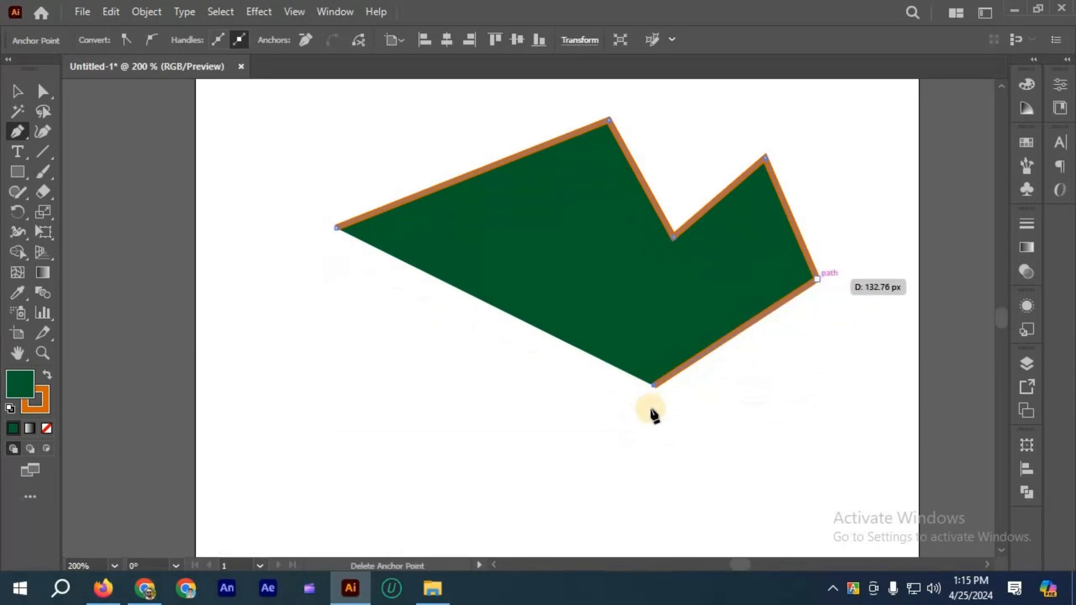
left_click(371, 256)
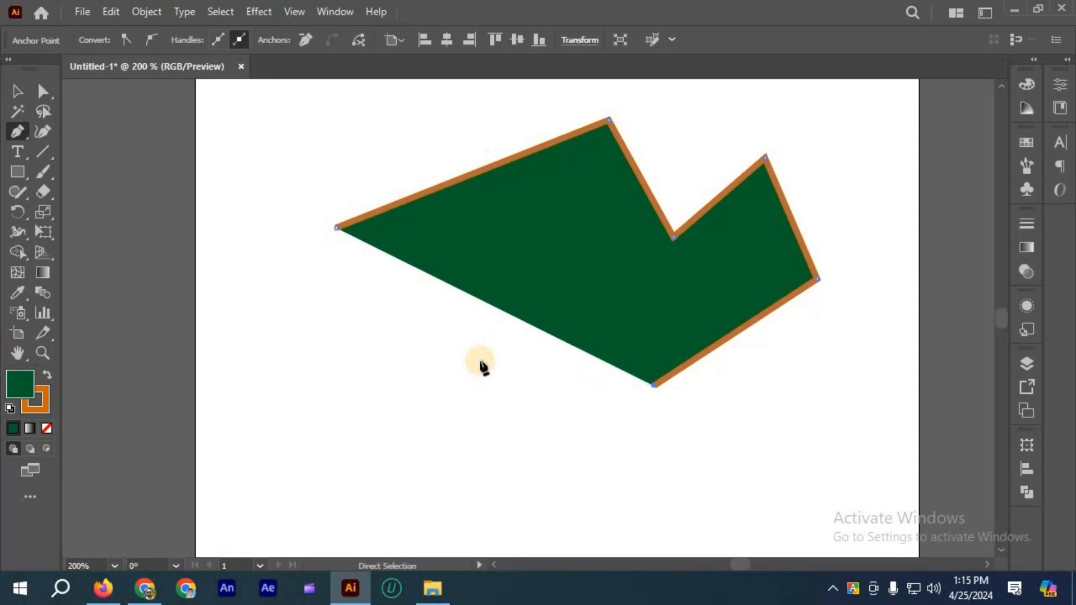
key("ctrl+y")
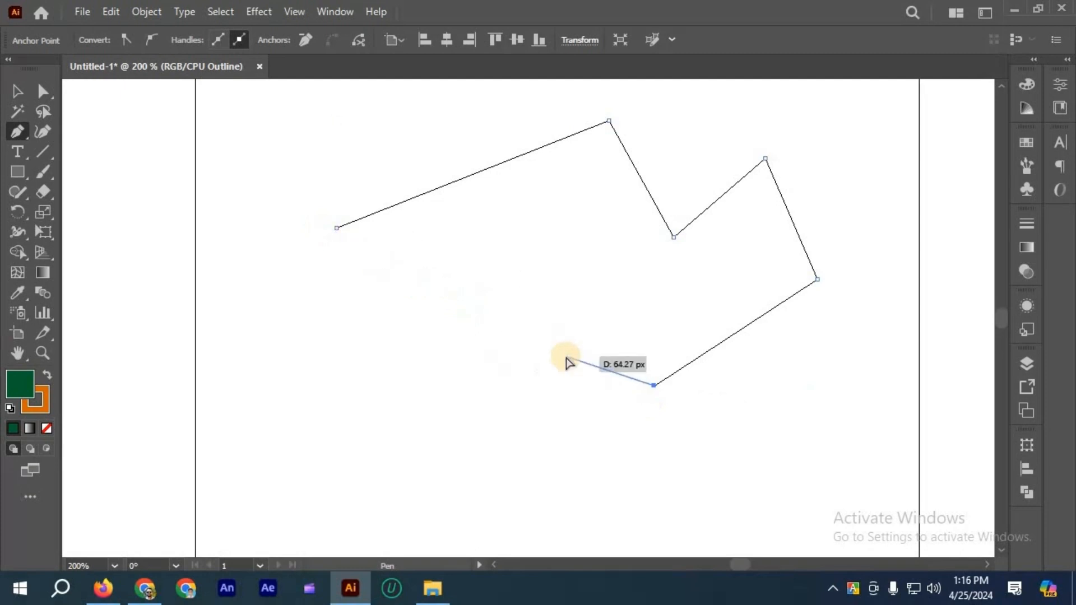
key("ctrl+y")
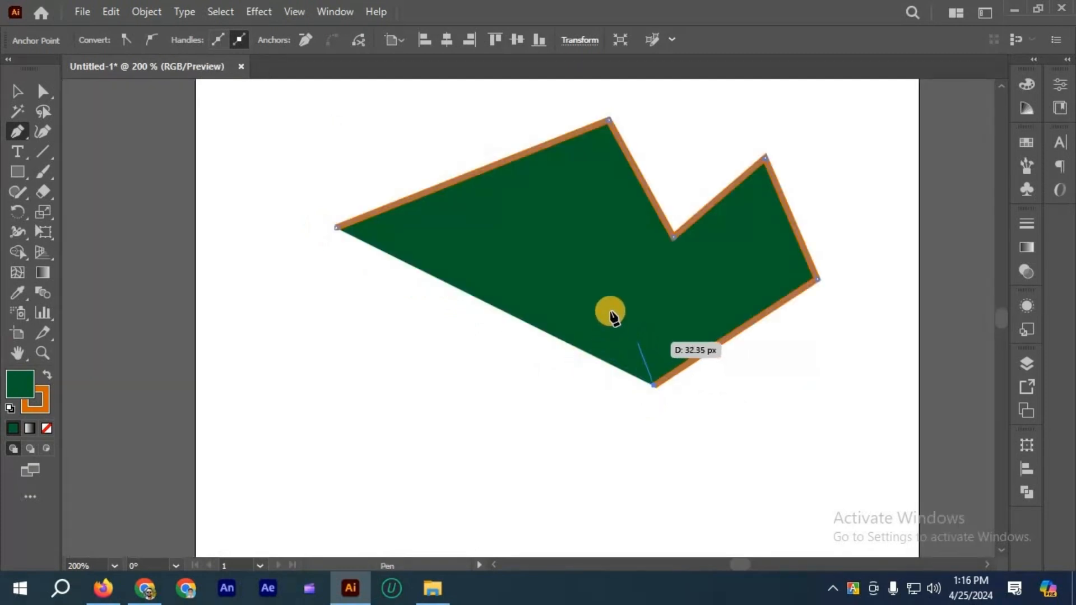
scroll(521, 364, "up", 1)
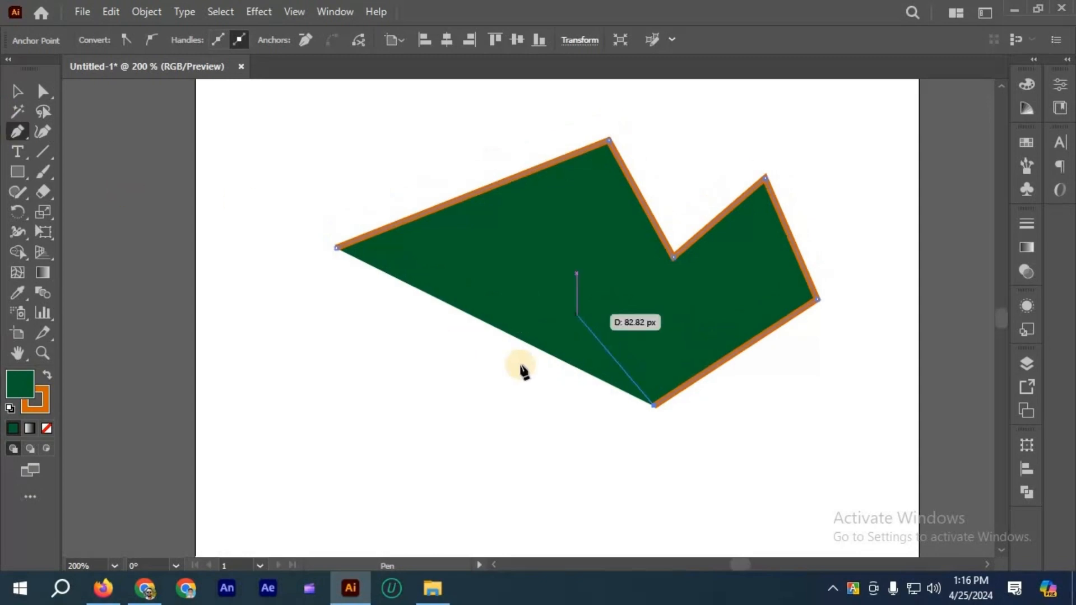
- Select the open path with the Selection tool, increase its stroke weight to 13 pt and deselect it
left_click(19, 95)
left_click(311, 157)
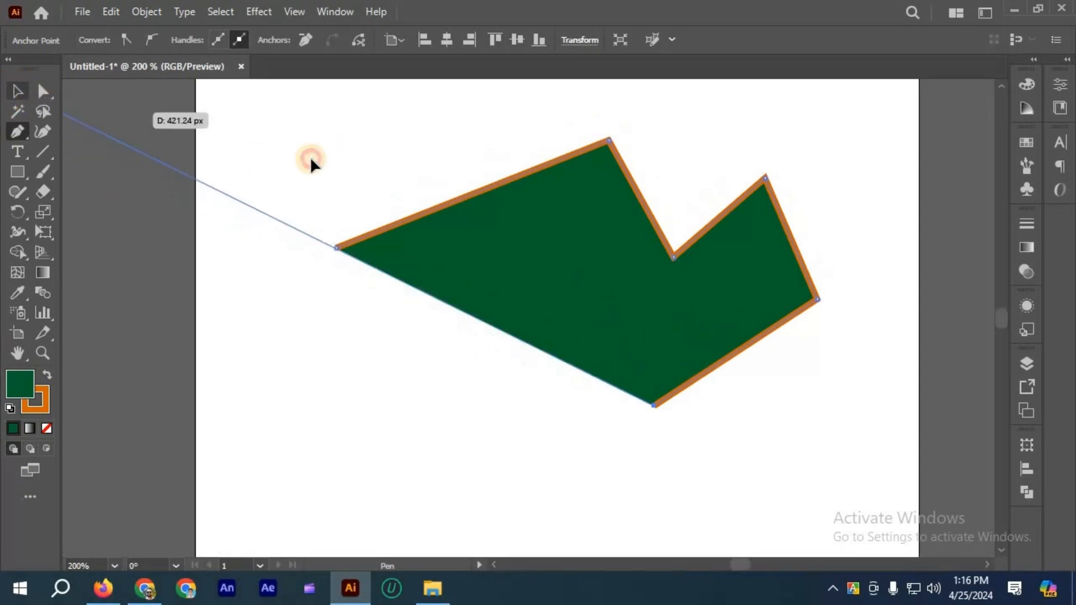
left_click(523, 253)
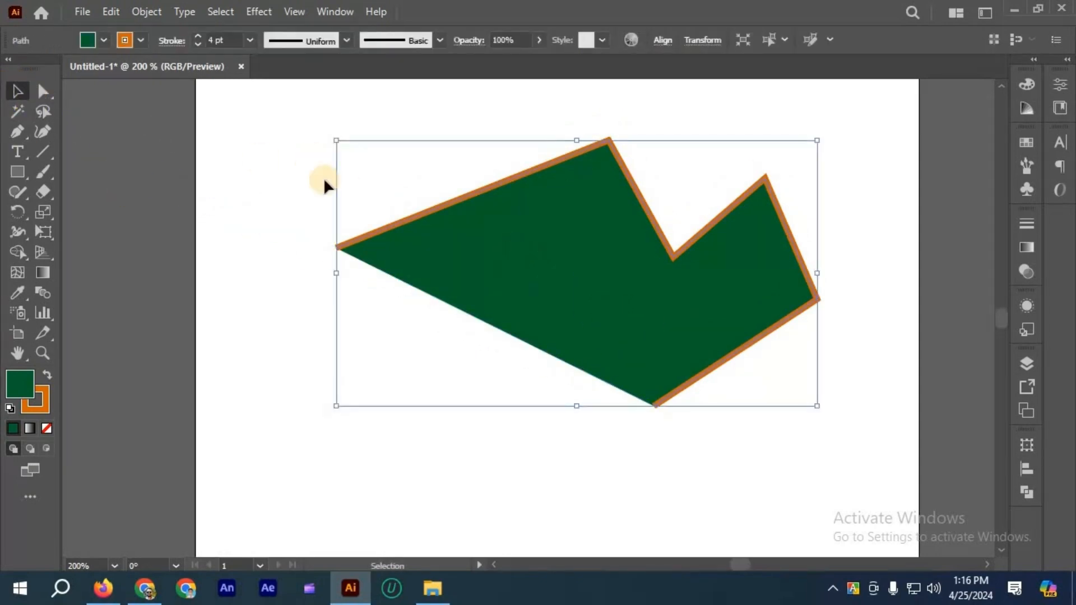
left_click(199, 36)
left_click(200, 36)
left_click(199, 36)
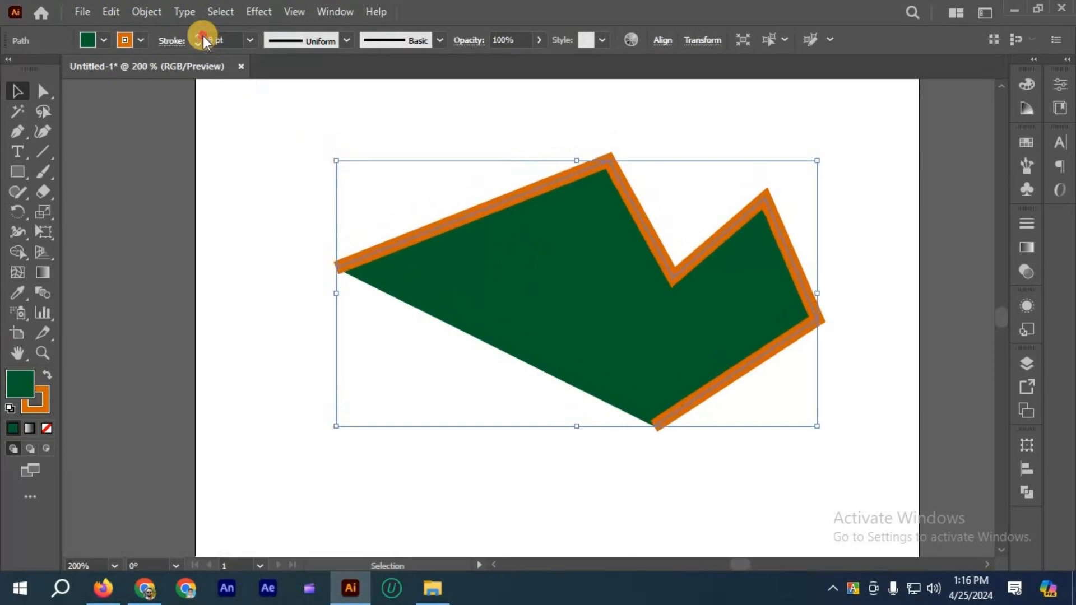
left_click(200, 36)
key("Up")
key("Up")
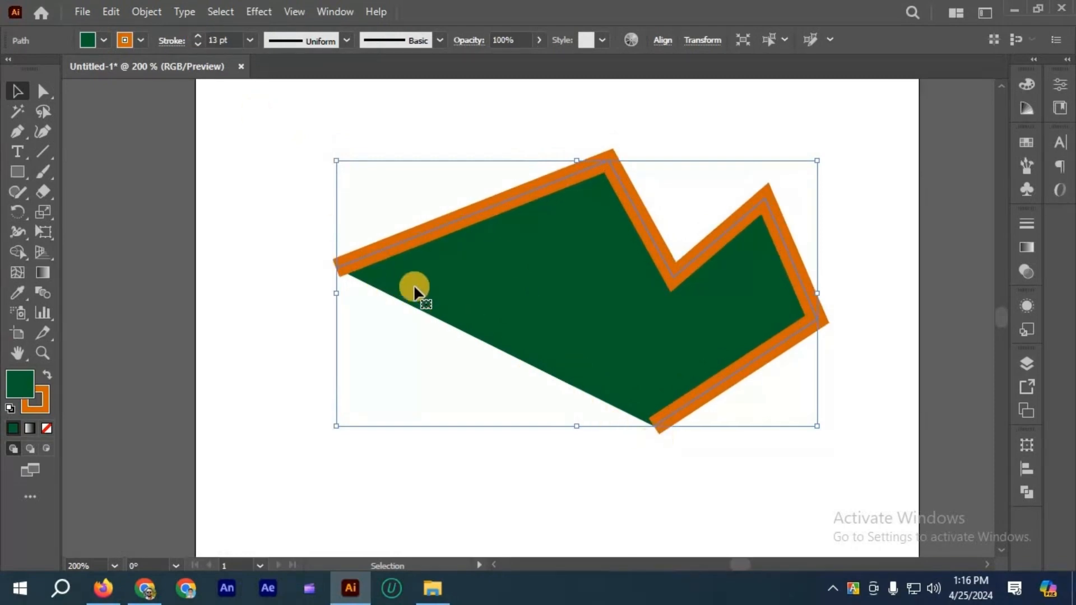
left_click(254, 117)
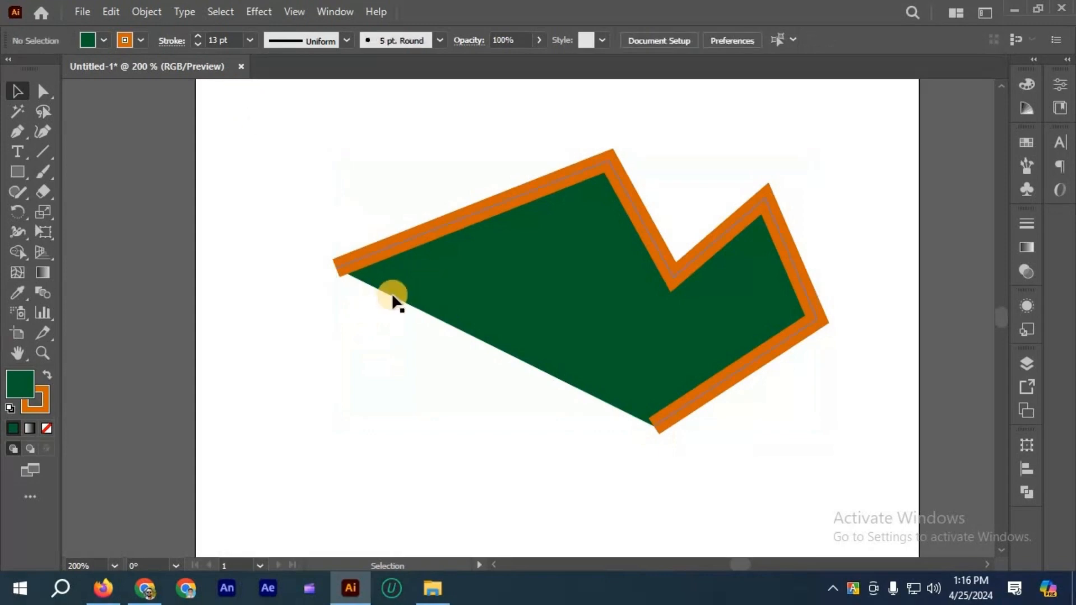
- Reselect the open path and undo its last stroke weight increases
left_click_drag(335, 275, 619, 430)
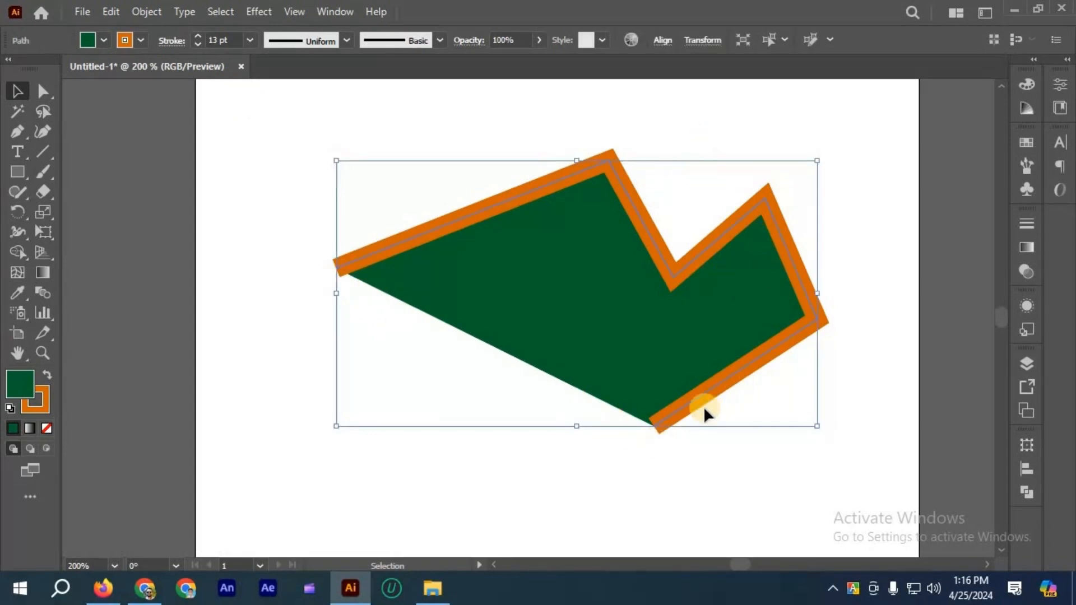
left_click(588, 266, "shift")
left_click(600, 293, "shift")
key("ctrl+z")
key("ctrl+z")
key("ctrl+z")
key("ctrl+z")
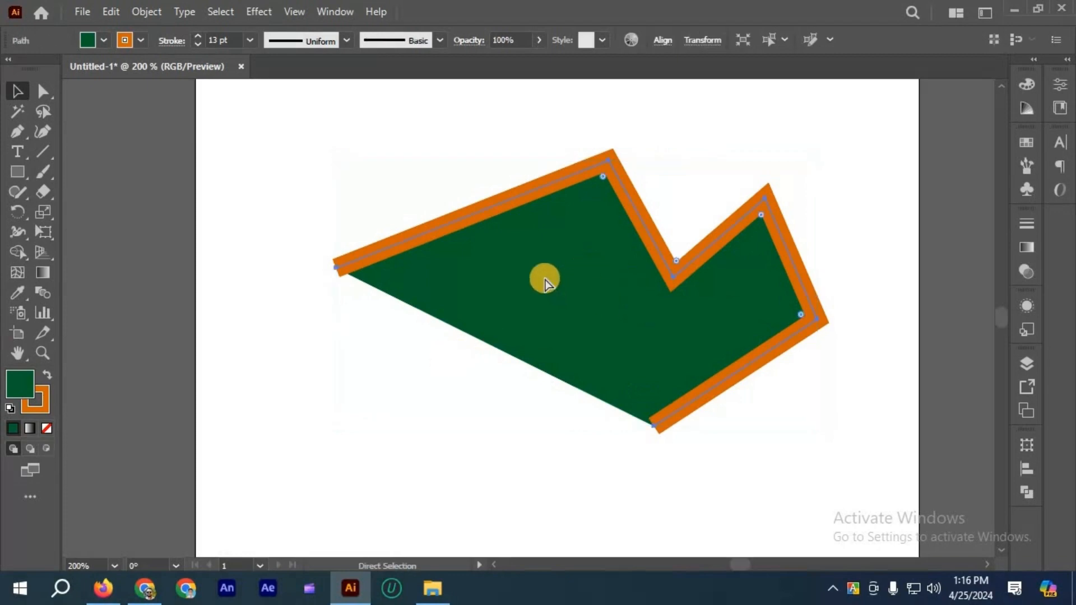
- Move the green path off the artboard to its left side and activate the Pen tool for a new path
scroll(555, 276, "down", 2)
left_click_drag(435, 174, 25, 133)
key("p")
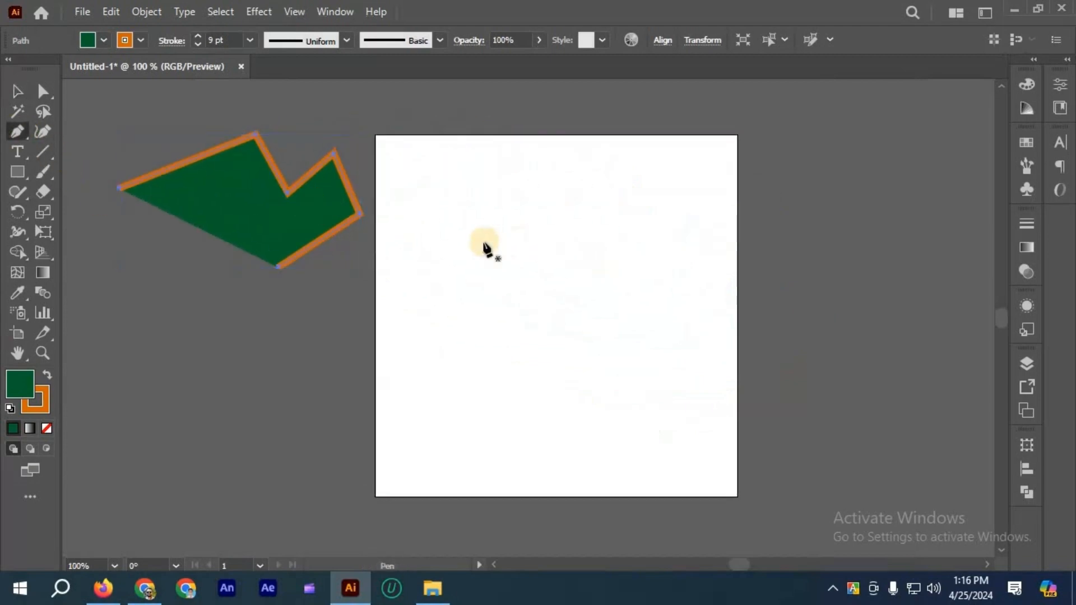
scroll(583, 303, "up", 2)
scroll(456, 307, "down", 1)
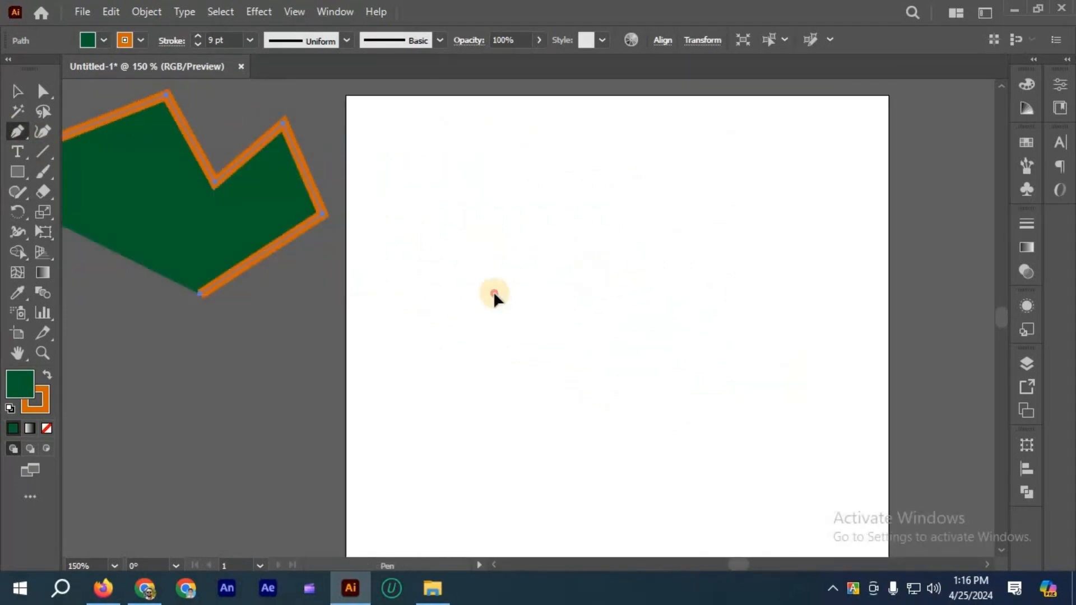
- Draw an open zigzag path of seven anchor points on the artboard with the Pen tool
scroll(493, 292, "down", 1)
scroll(546, 268, "up", 2)
left_click(611, 182)
left_click(776, 278)
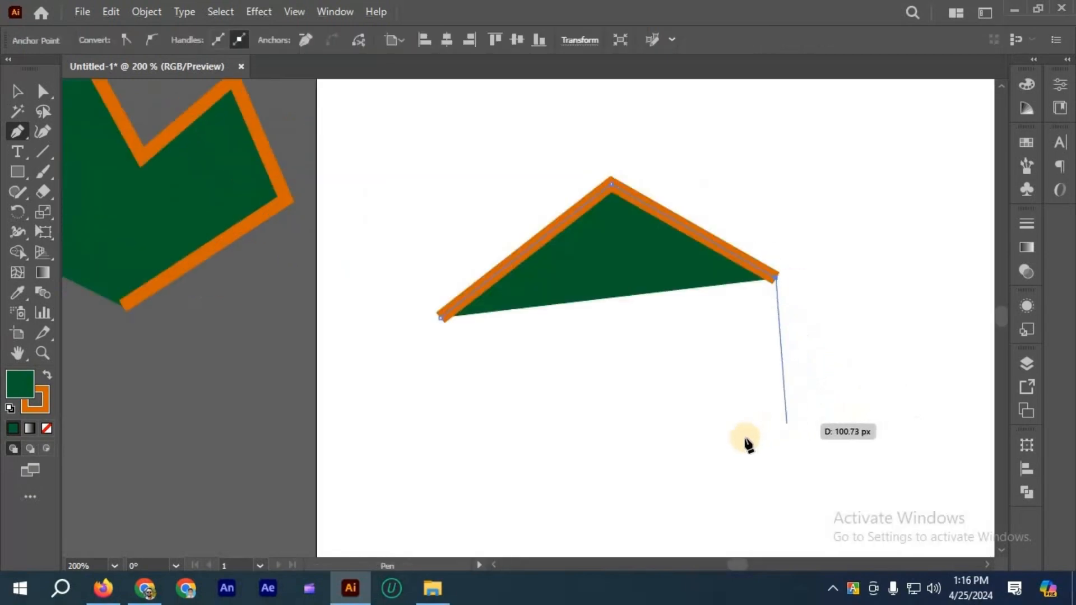
left_click(680, 455)
left_click(873, 408)
scroll(824, 499, "down", 1)
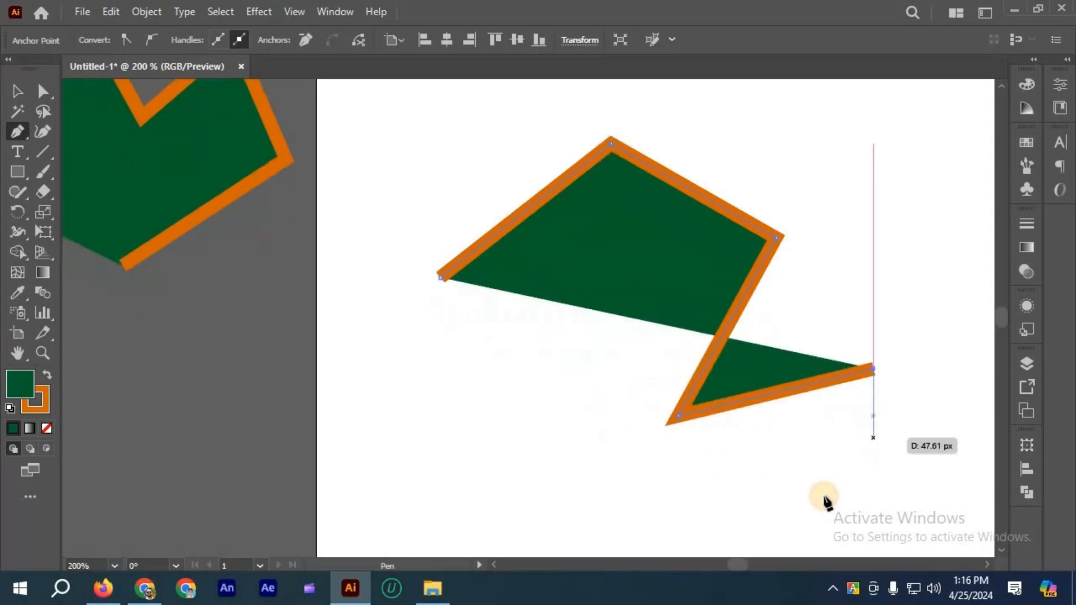
left_click(825, 493)
scroll(643, 511, "down", 2)
left_click(634, 501)
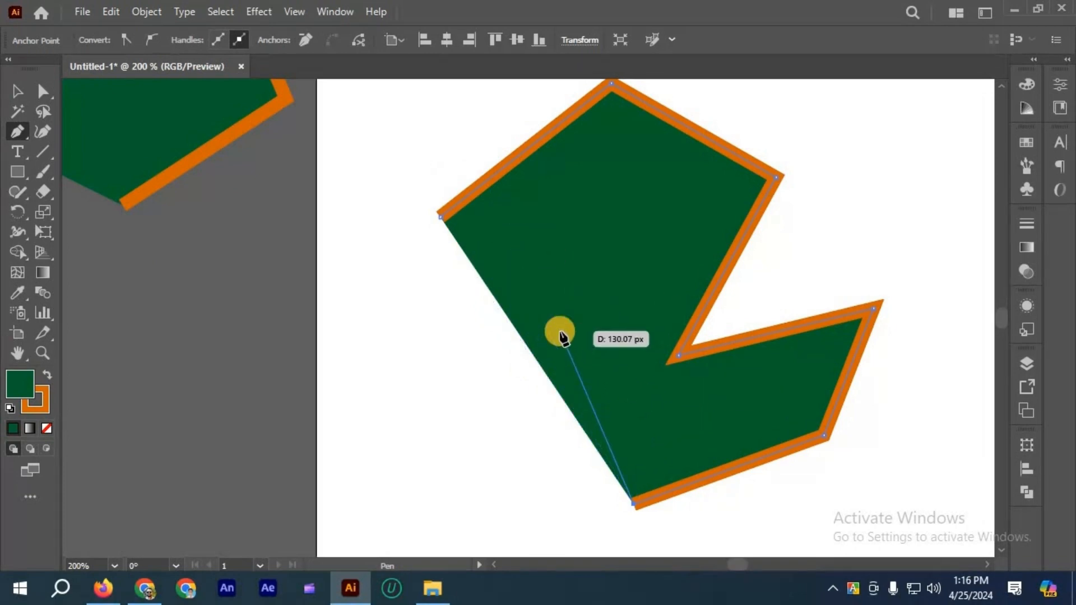
- Close the path by joining its last anchor to its starting anchor
scroll(541, 294, "down", 2)
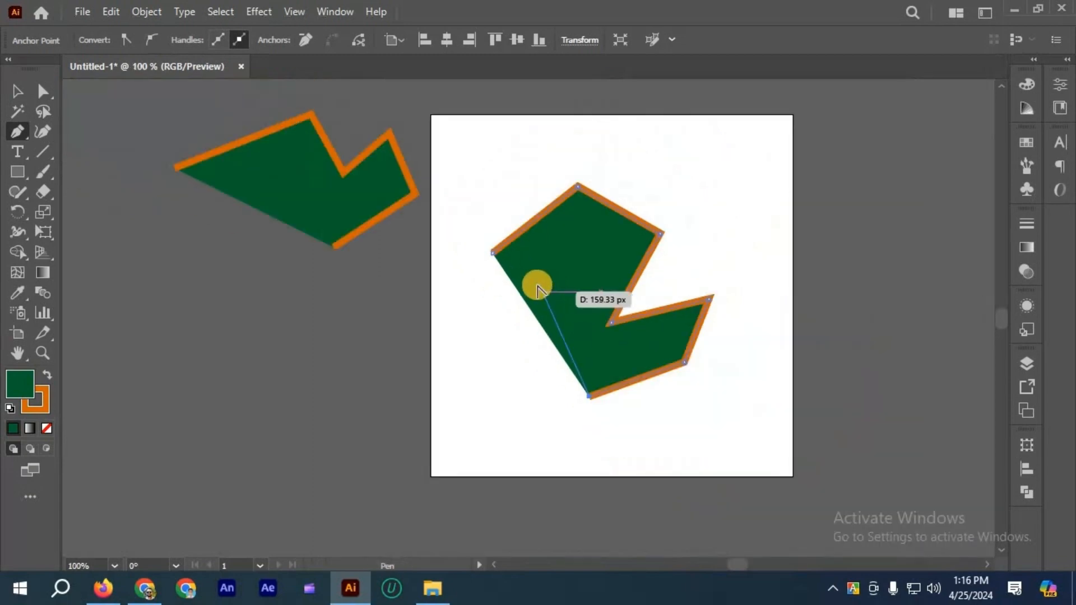
scroll(529, 286, "up", 1)
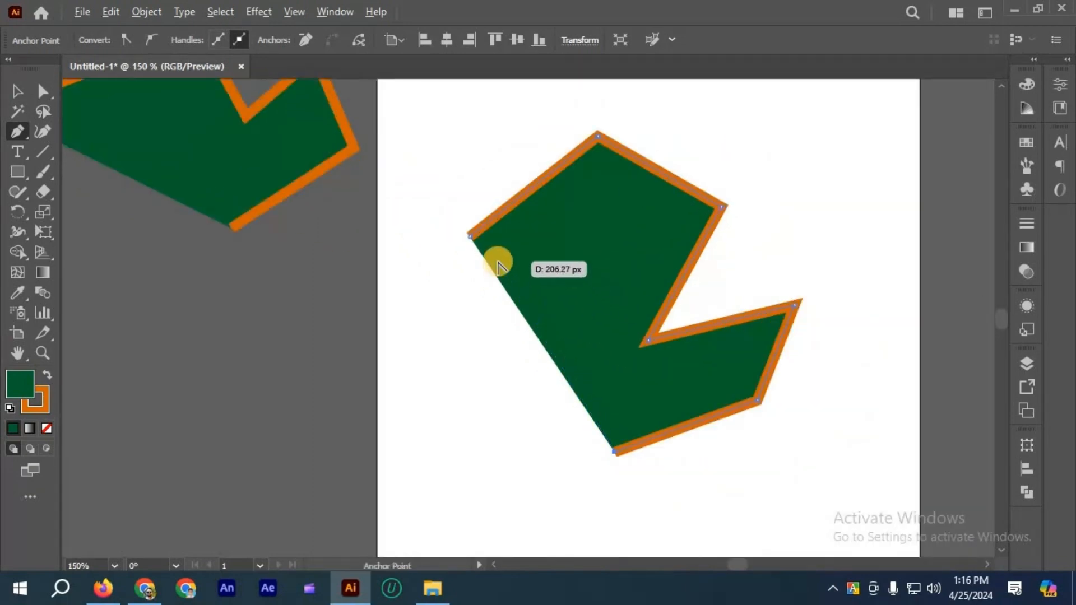
scroll(504, 265, "up", 1)
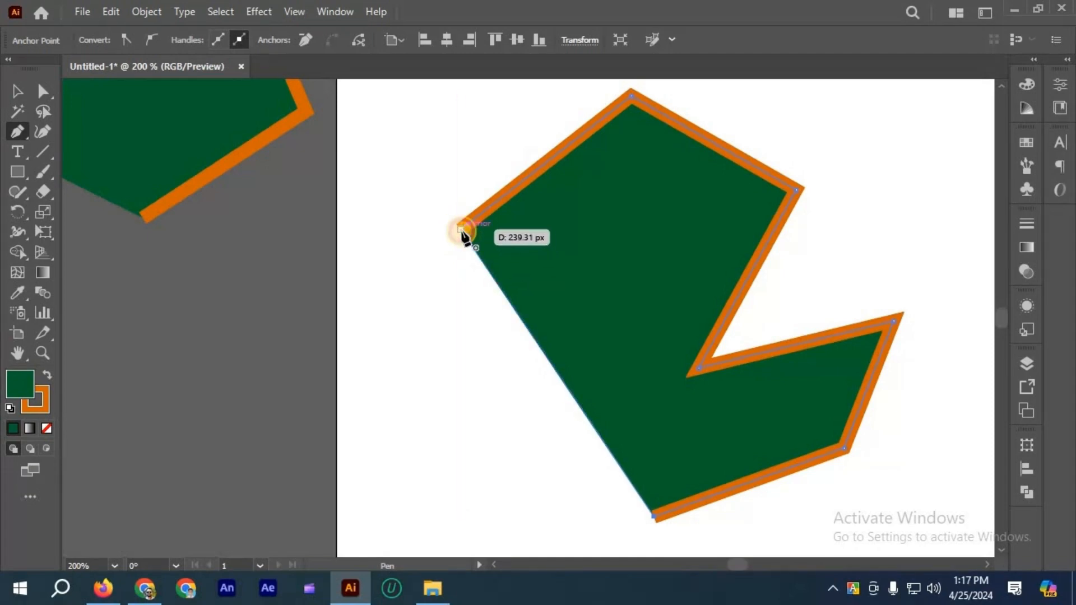
left_click(461, 234)
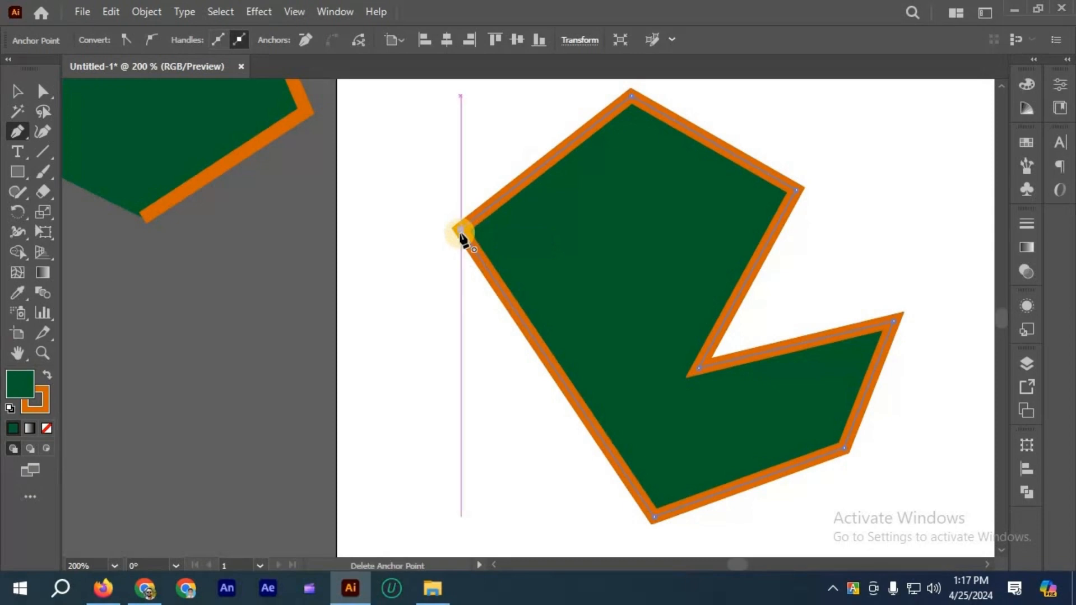
key("ctrl+z")
scroll(460, 234, "up", 1)
scroll(461, 234, "up", 5)
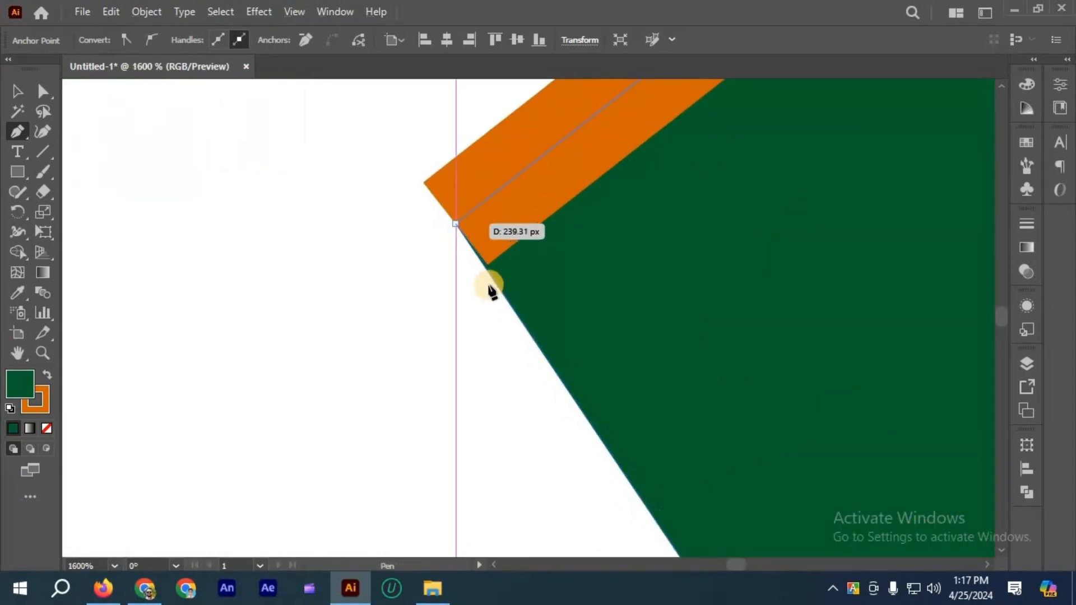
scroll(475, 272, "down", 1)
scroll(491, 312, "down", 2)
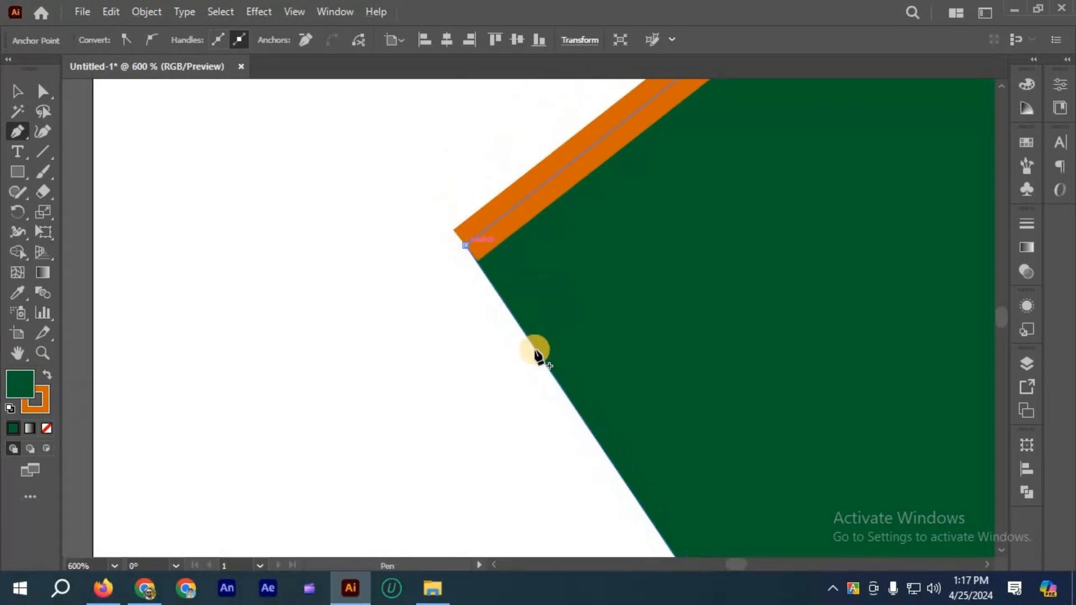
left_click(538, 353)
- Examine the closed path's starting corner in Outline mode with the Direct Selection tool, and return to the normal preview
key("ctrl+y")
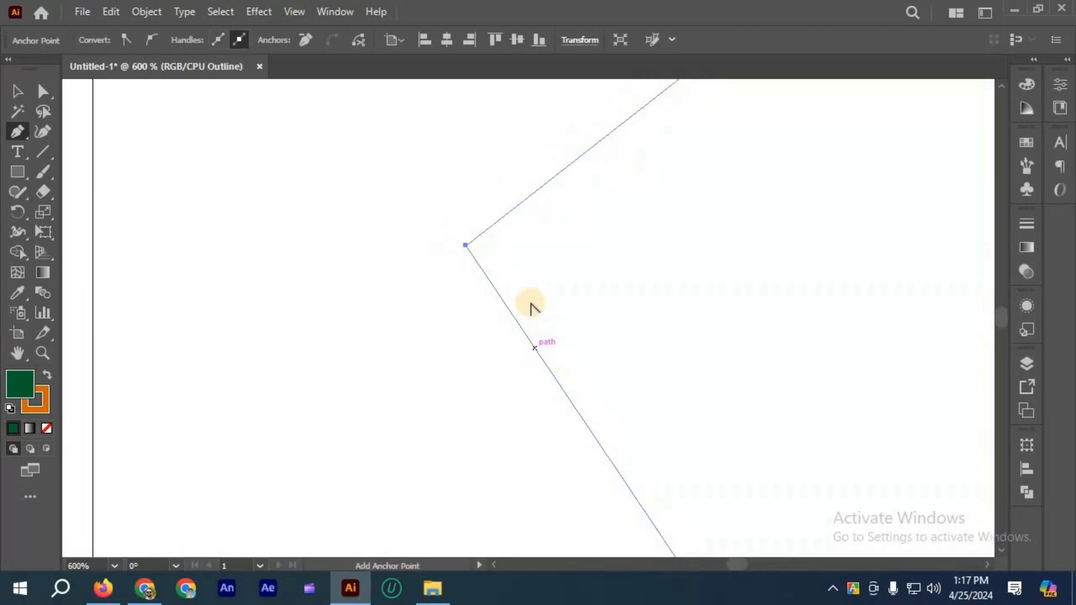
key("ctrl+plus")
key("a")
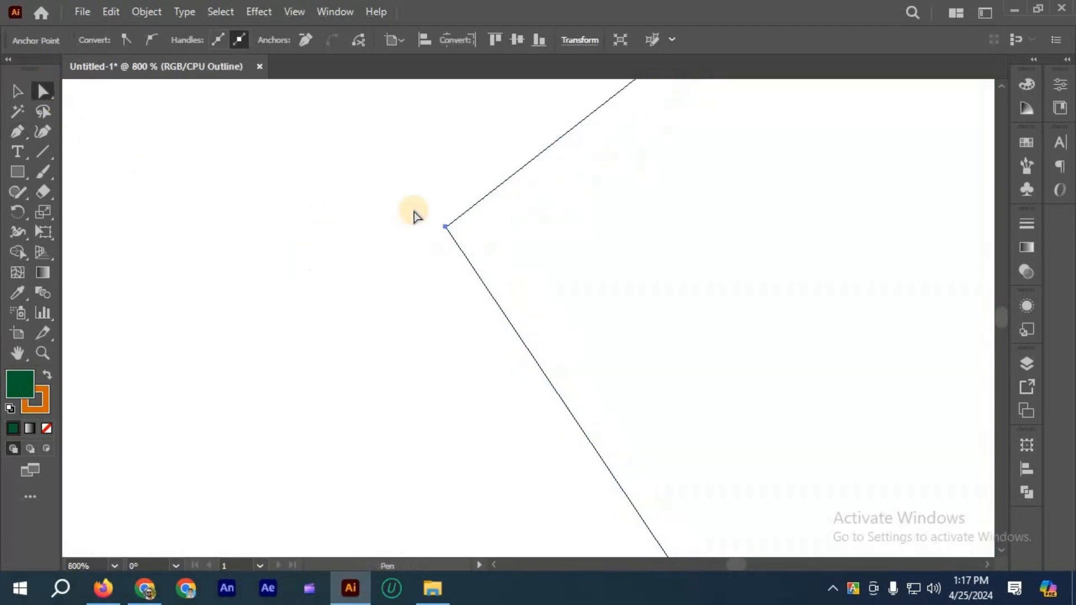
left_click(455, 233)
left_click_drag(484, 305, 605, 423)
left_click_drag(446, 230, 451, 255)
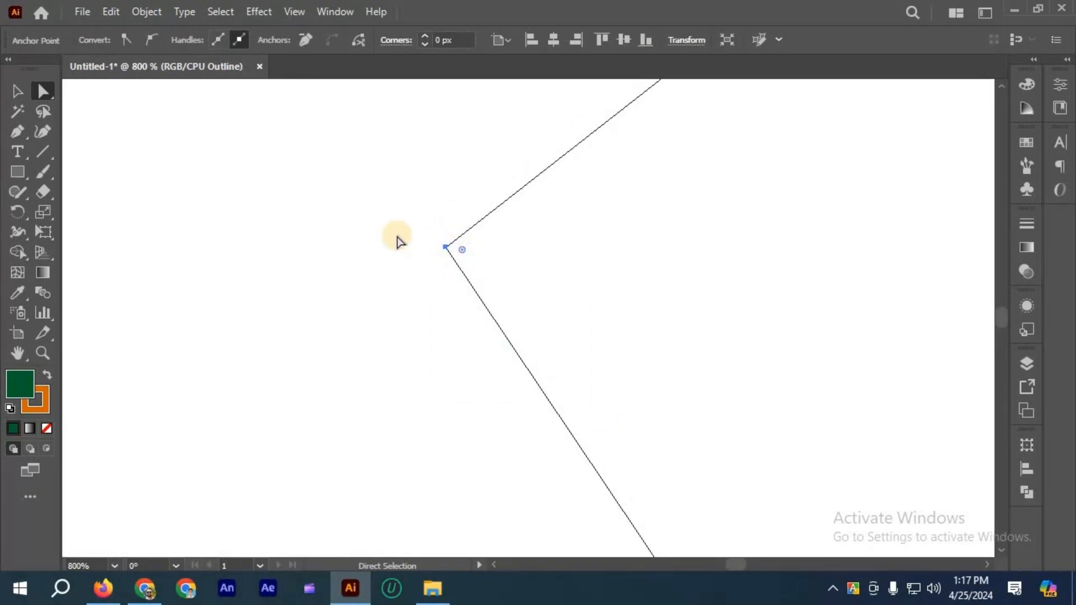
key("ctrl+y")
- Move the closed green shape off the artboard's left side, beneath the open green path
scroll(499, 241, "down", 2)
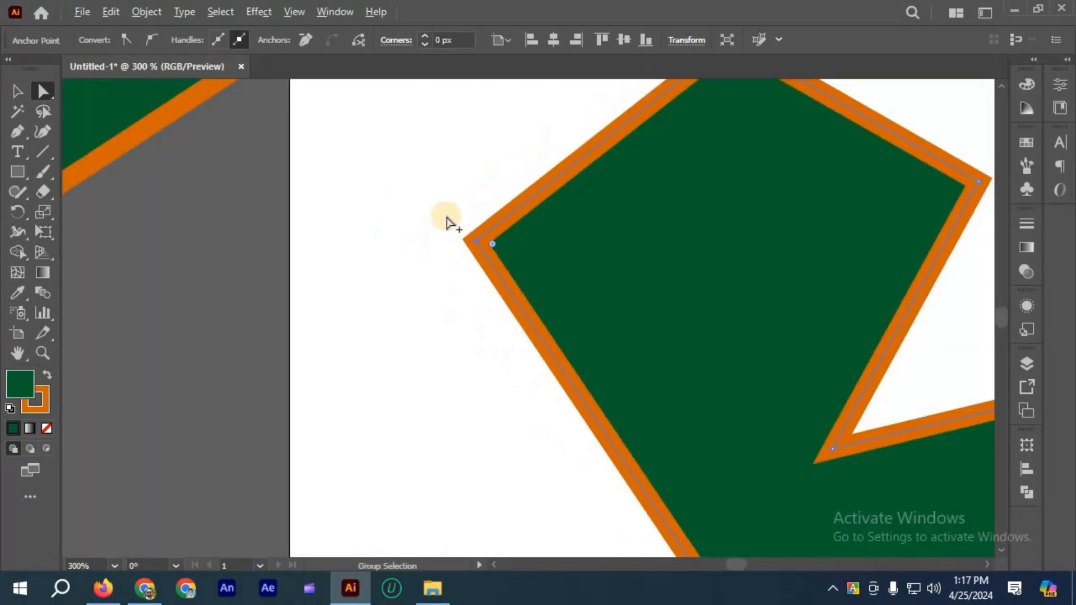
scroll(446, 223, "down", 4)
scroll(454, 223, "up", 2)
left_click(20, 91)
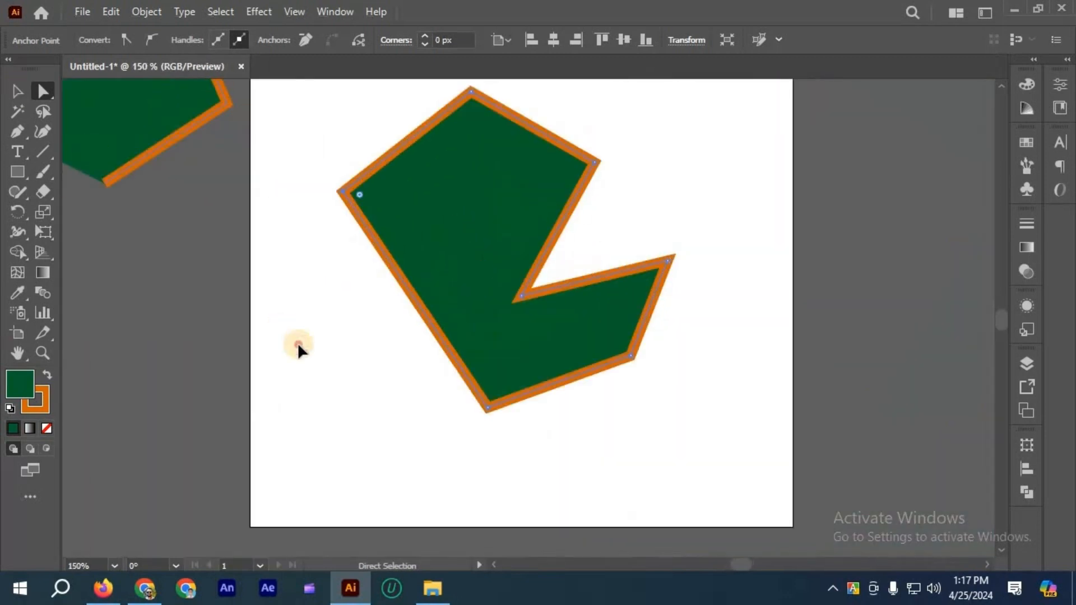
left_click(298, 343)
scroll(576, 327, "down", 1)
left_click_drag(552, 310, 274, 359)
left_click_drag(271, 402, 117, 452)
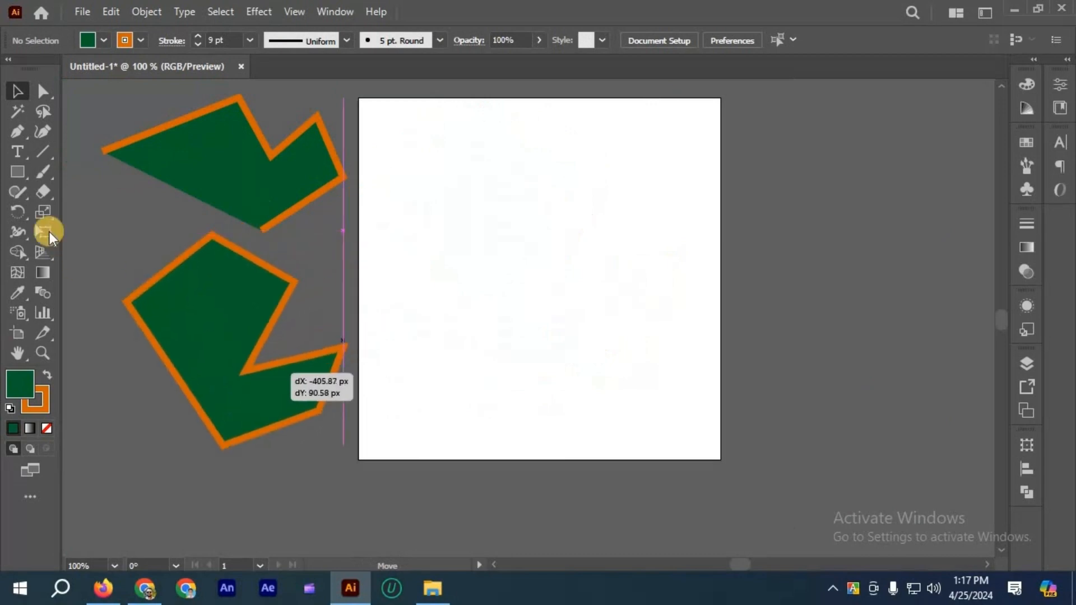
- Draw a closed square with sides of about 144 px on the artboard with the Pen tool and deselect it
left_click(22, 136)
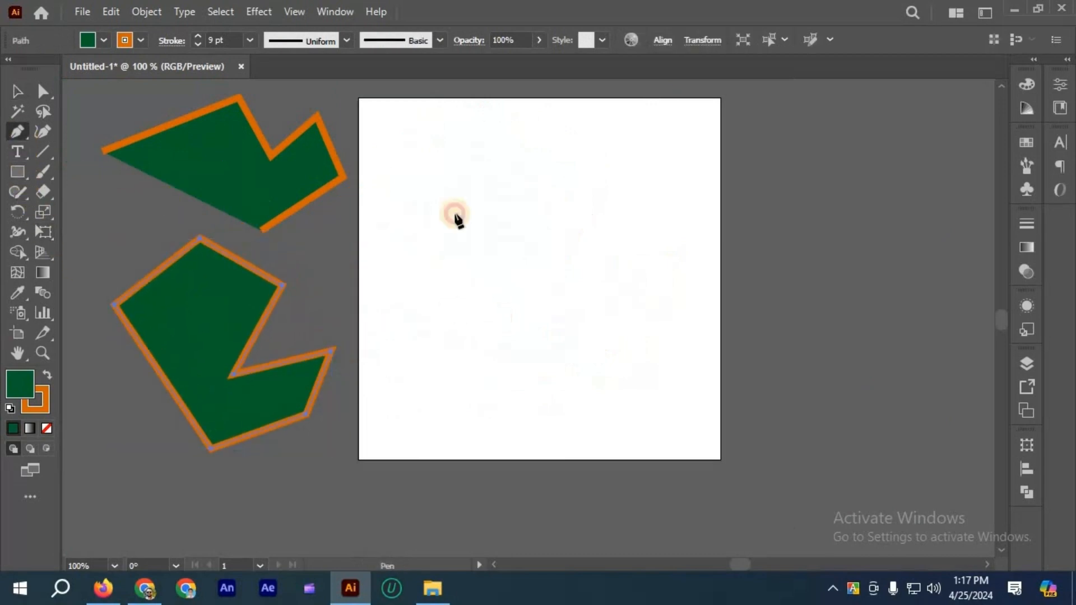
left_click(454, 195)
left_click(564, 195)
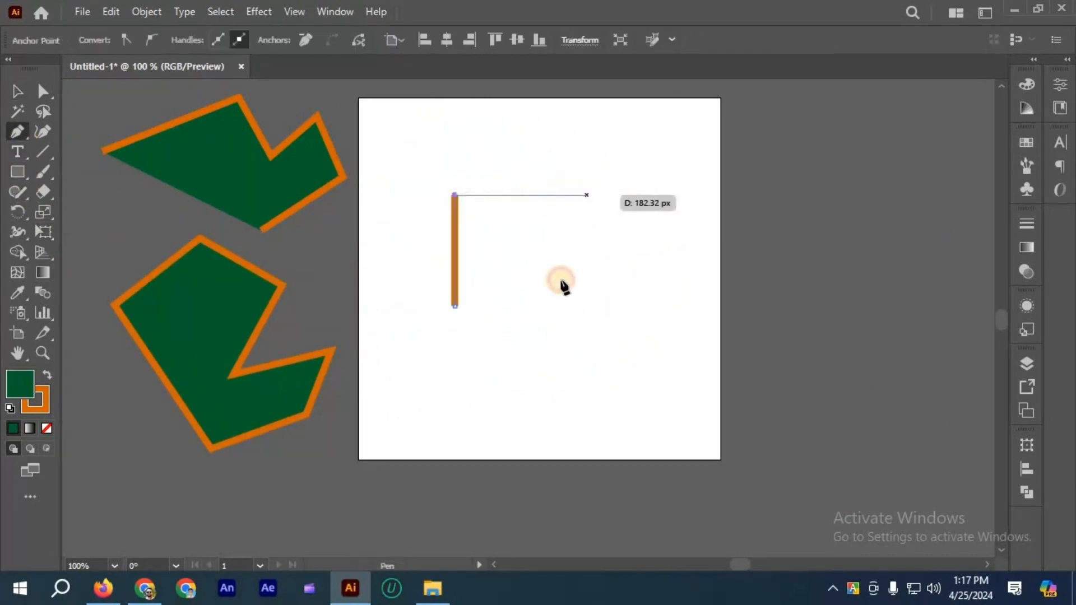
left_click(563, 304)
left_click(455, 306)
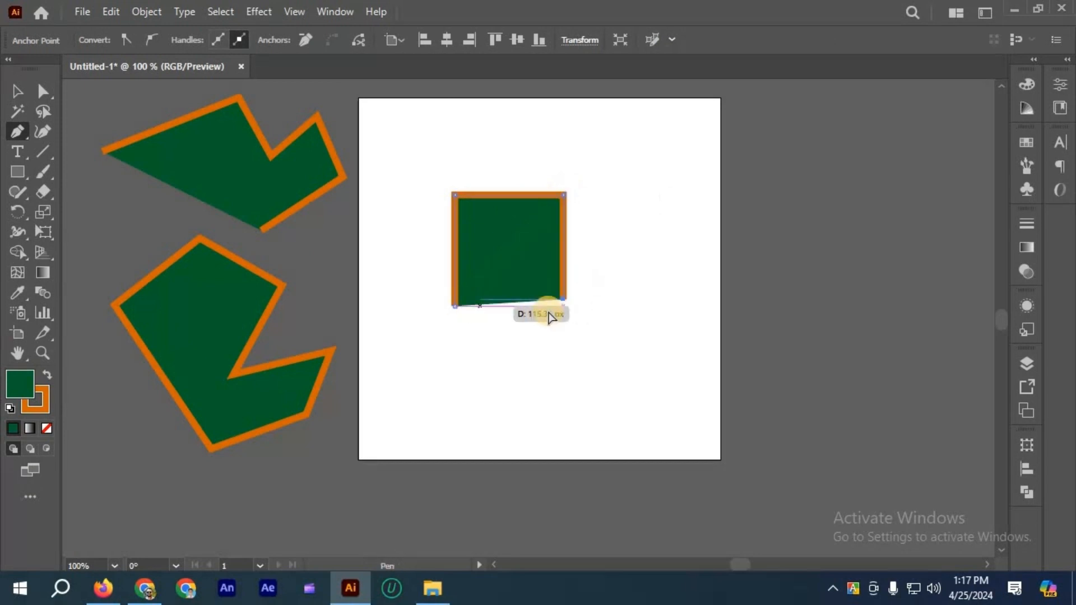
key("ctrl+z")
left_click(563, 306)
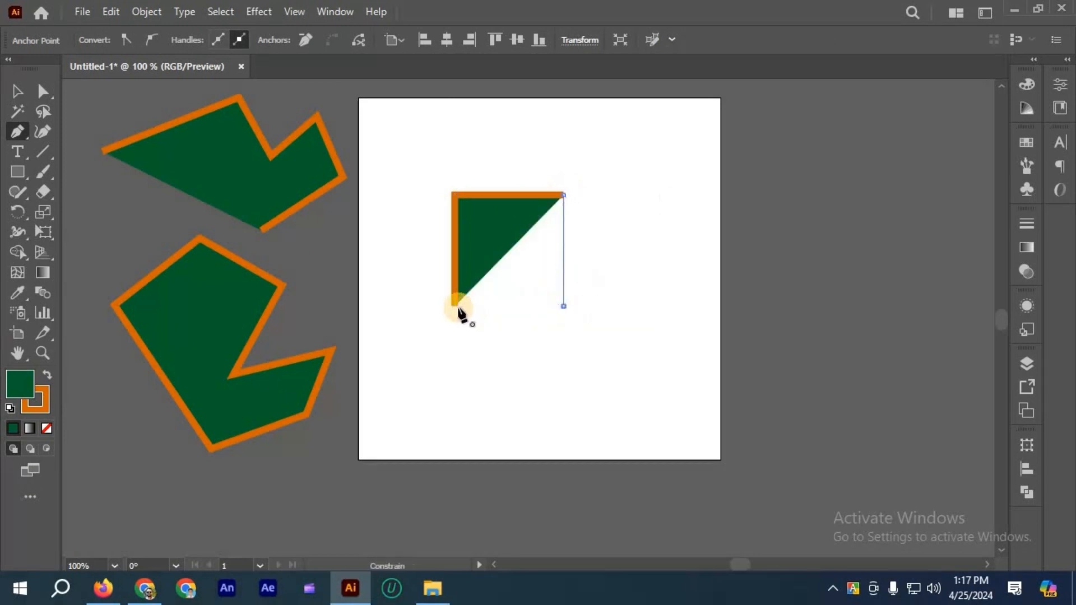
left_click(455, 307)
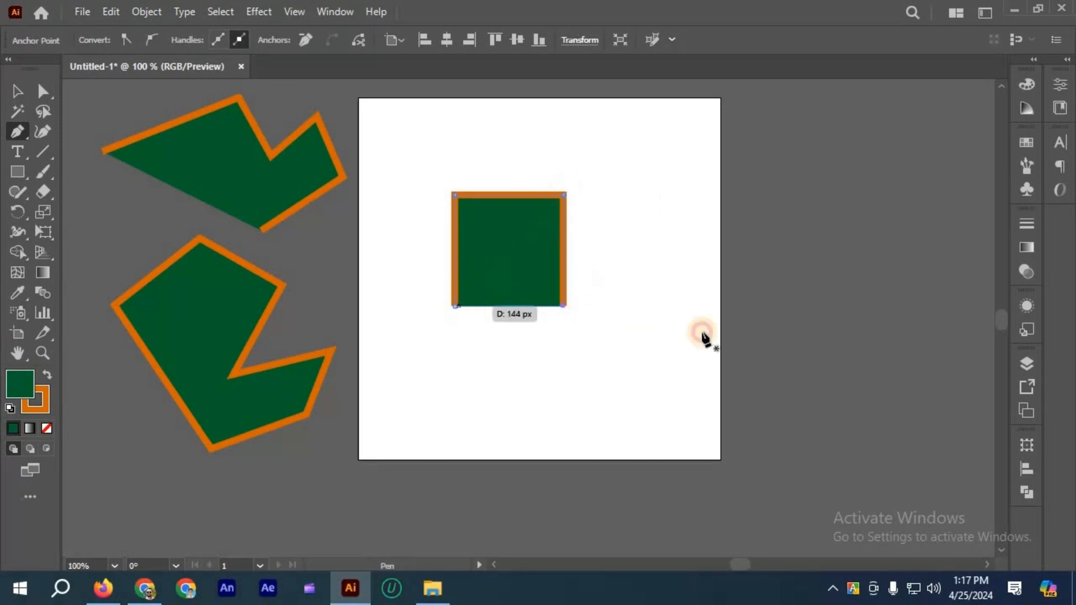
left_click(483, 388)
- Move the green square toward the upper-left part of the artboard
scroll(500, 400, "down", 1)
scroll(499, 312, "up", 3)
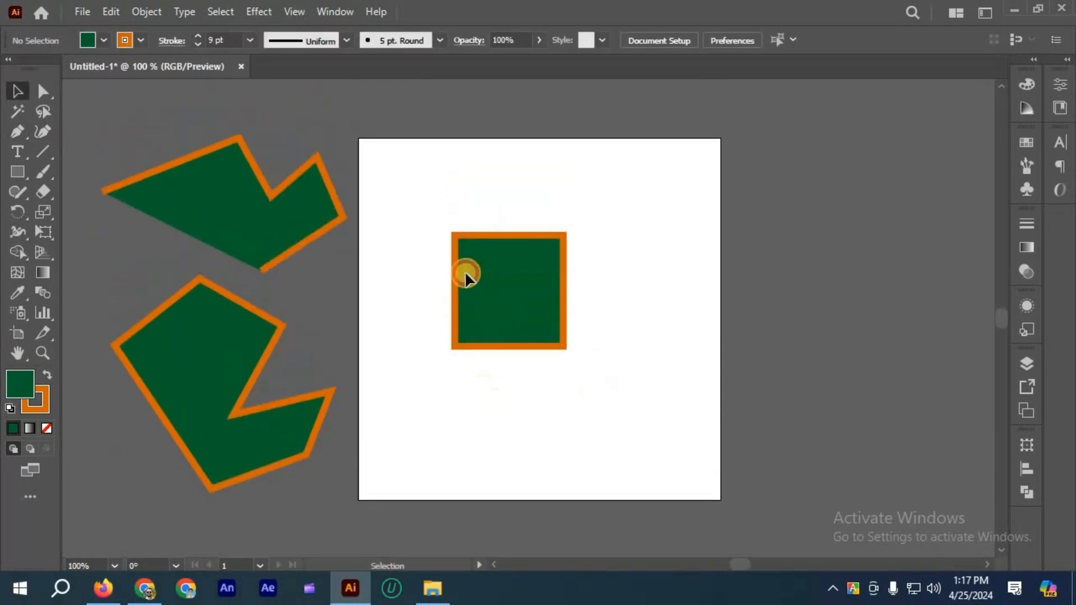
key("ctrl+z")
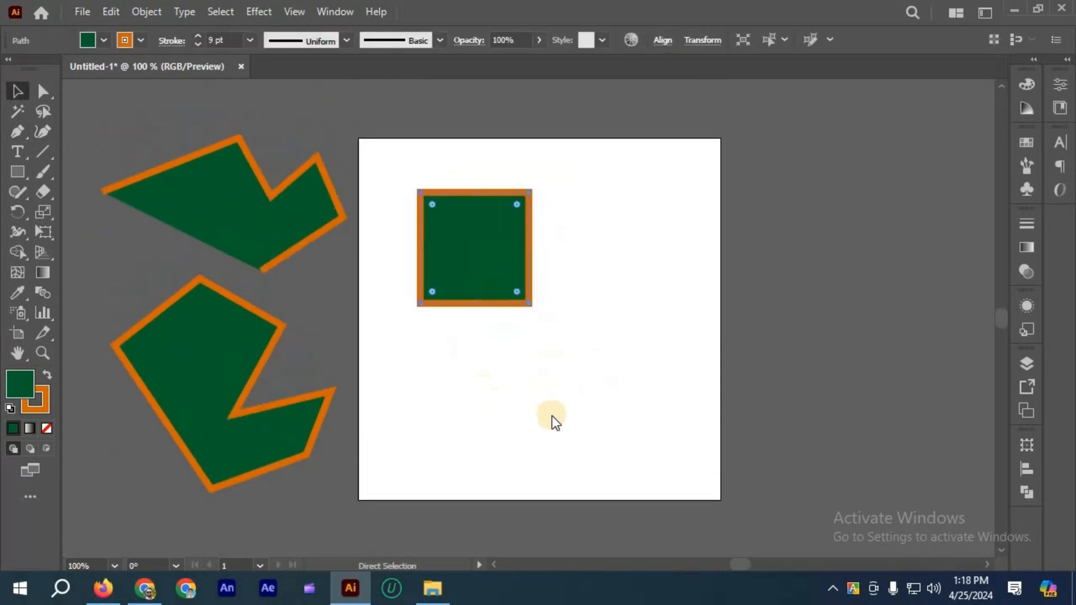
key("ctrl+s")
key("Escape")
- Draw two sides of a right triangle beside the square with the Pen tool: a diagonal about 177 px long and a vertical side
left_click(16, 132)
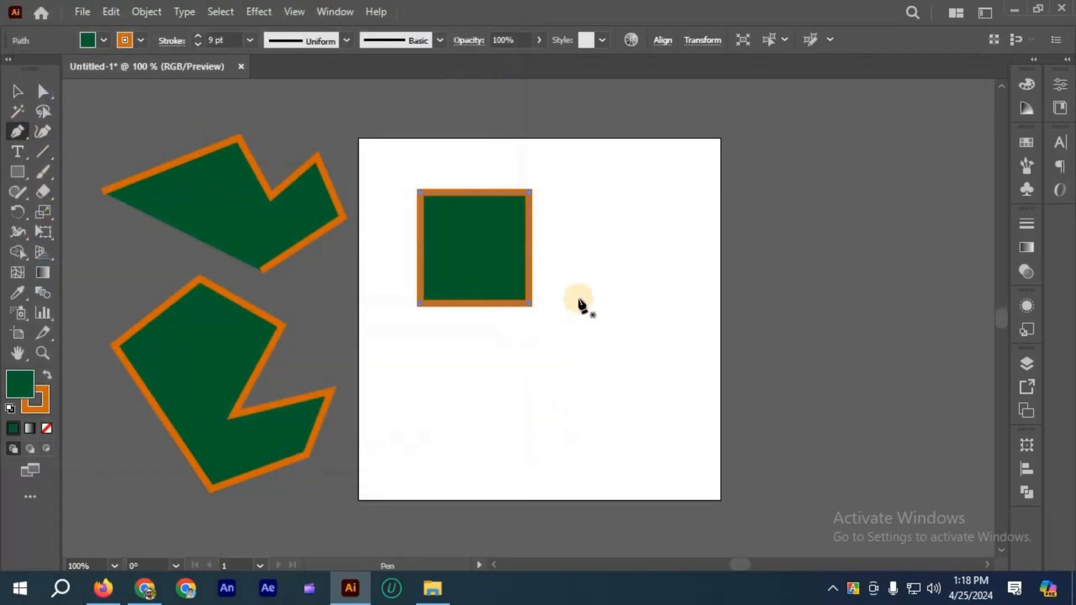
scroll(580, 299, "up", 2)
scroll(559, 306, "down", 1)
left_click(510, 392)
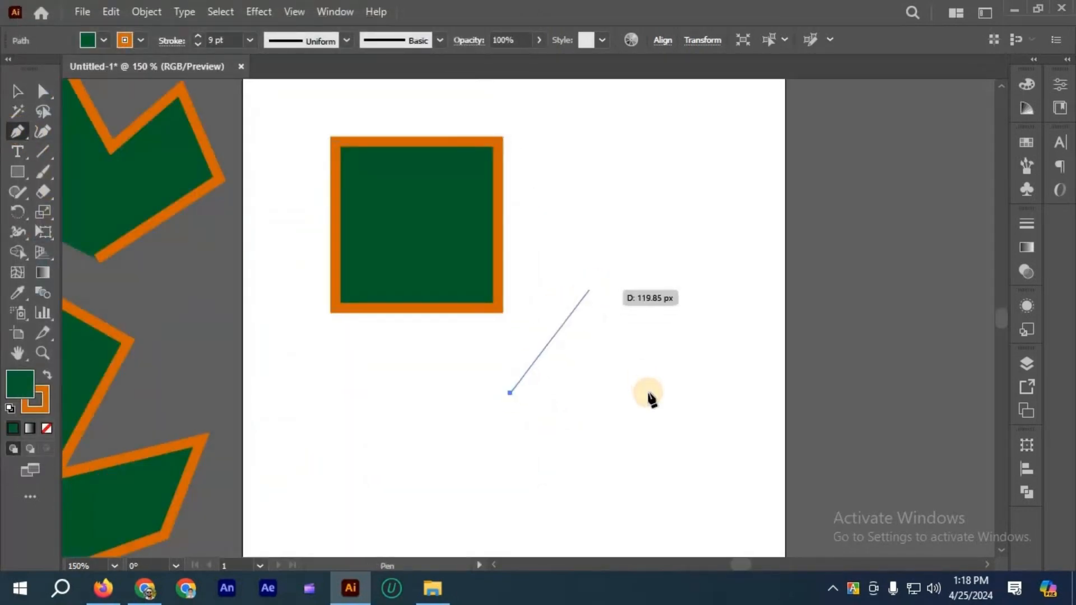
left_click(591, 287)
key("ctrl+z")
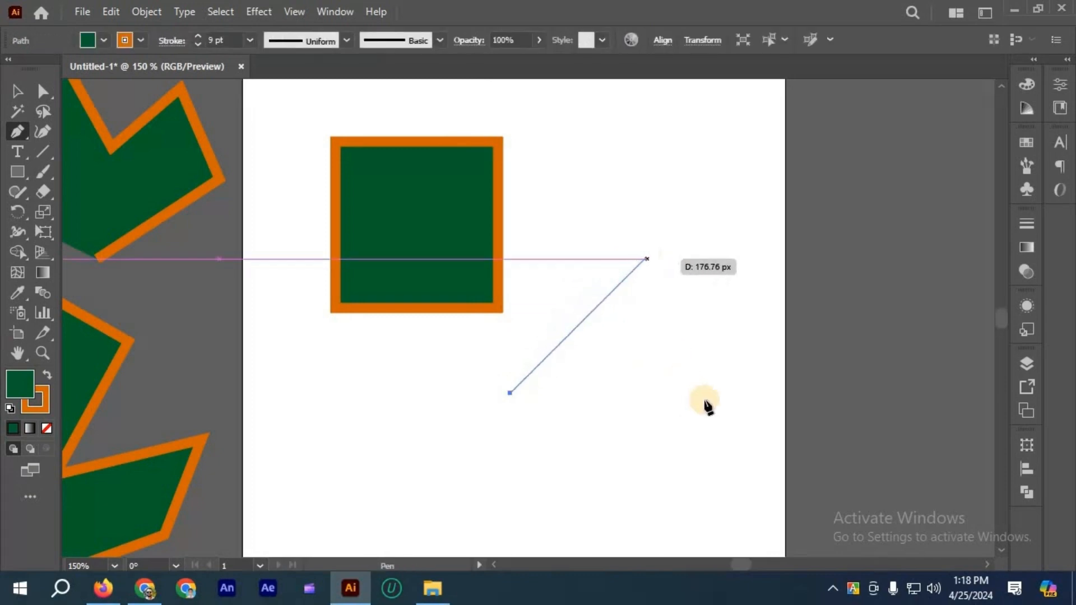
left_click(646, 258)
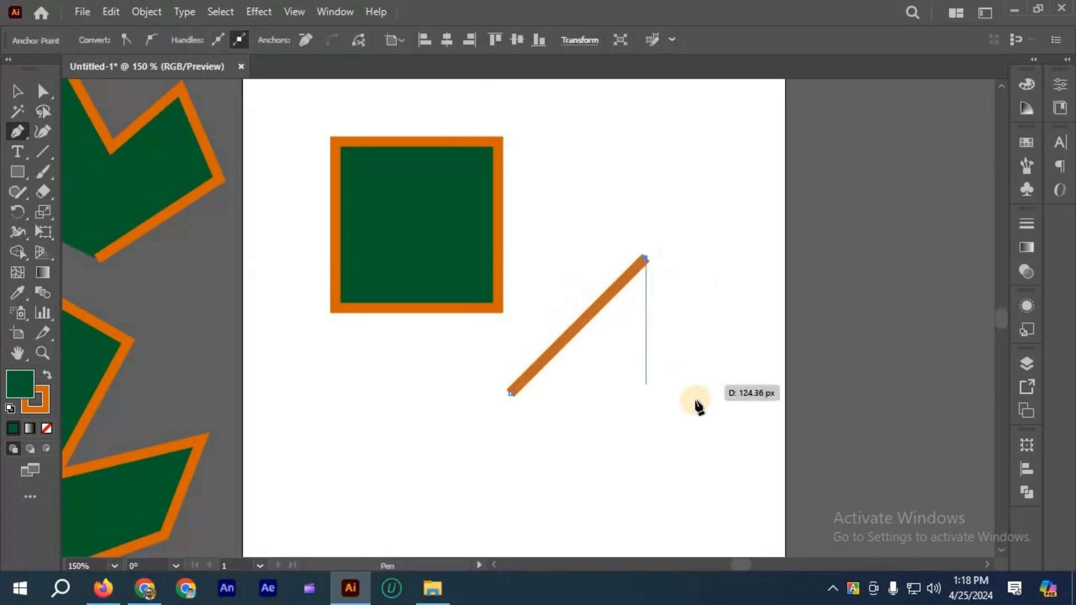
left_click(647, 400)
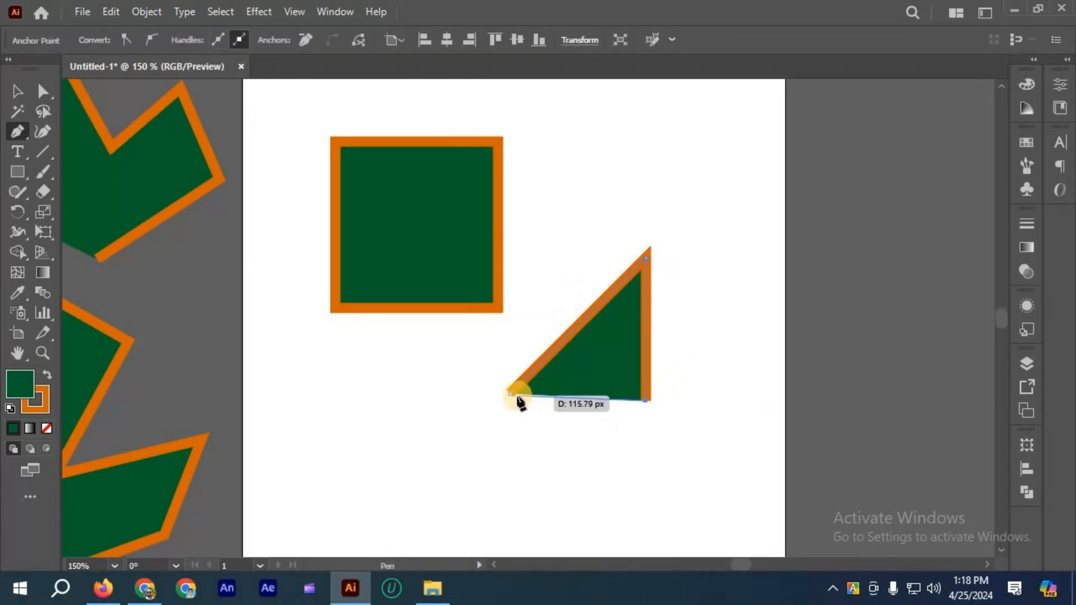
- Try ending the triangle's base just beside its starting anchor and extending the path downward, and undo those segments
scroll(520, 401, "up", 2)
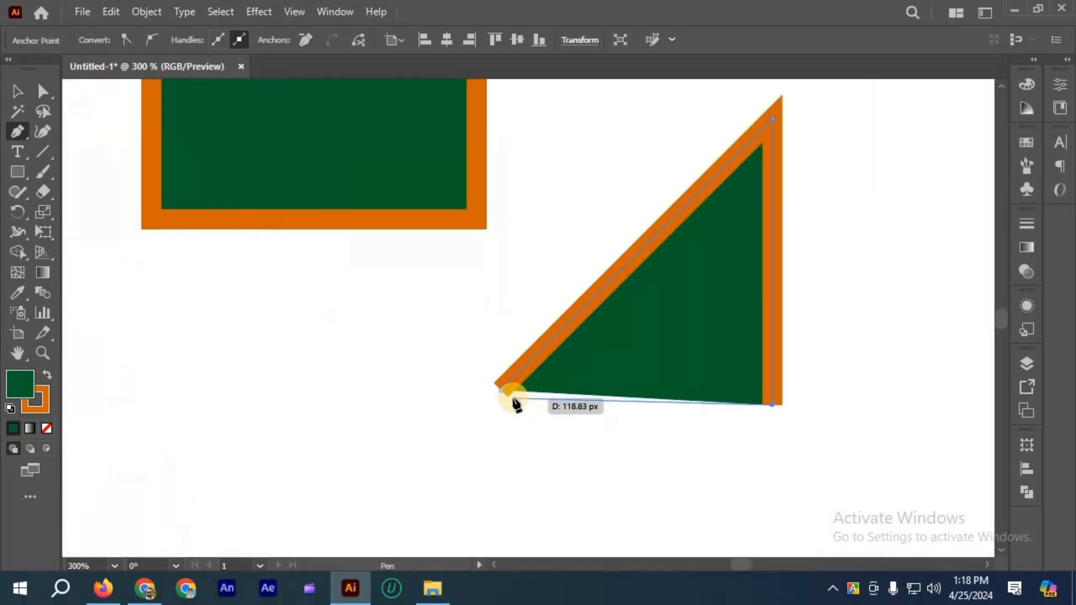
left_click(513, 398)
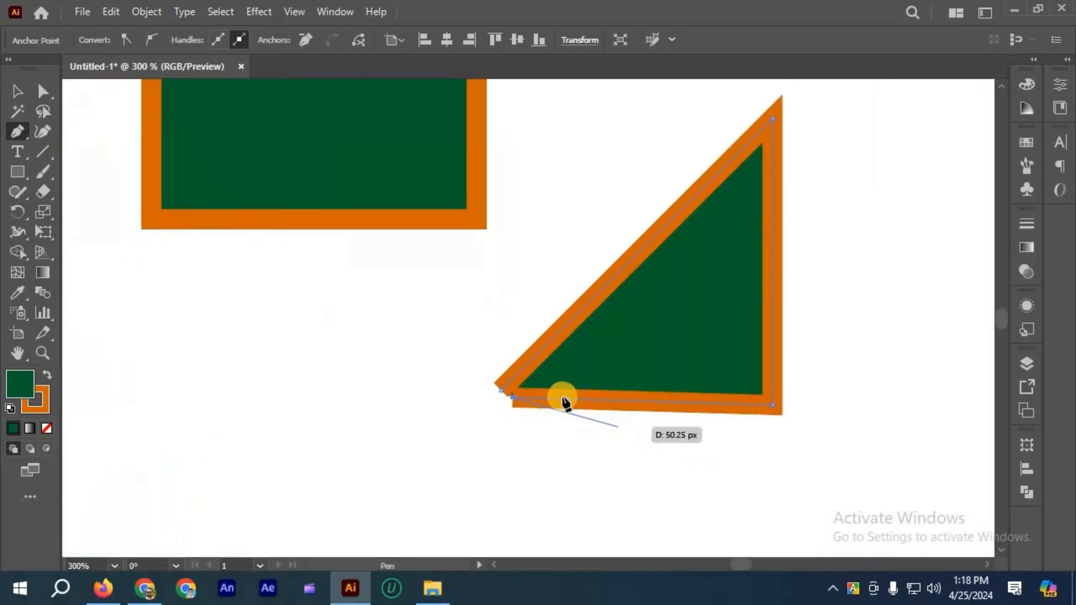
scroll(563, 401, "down", 2)
scroll(565, 403, "down", 2)
scroll(629, 473, "down", 2)
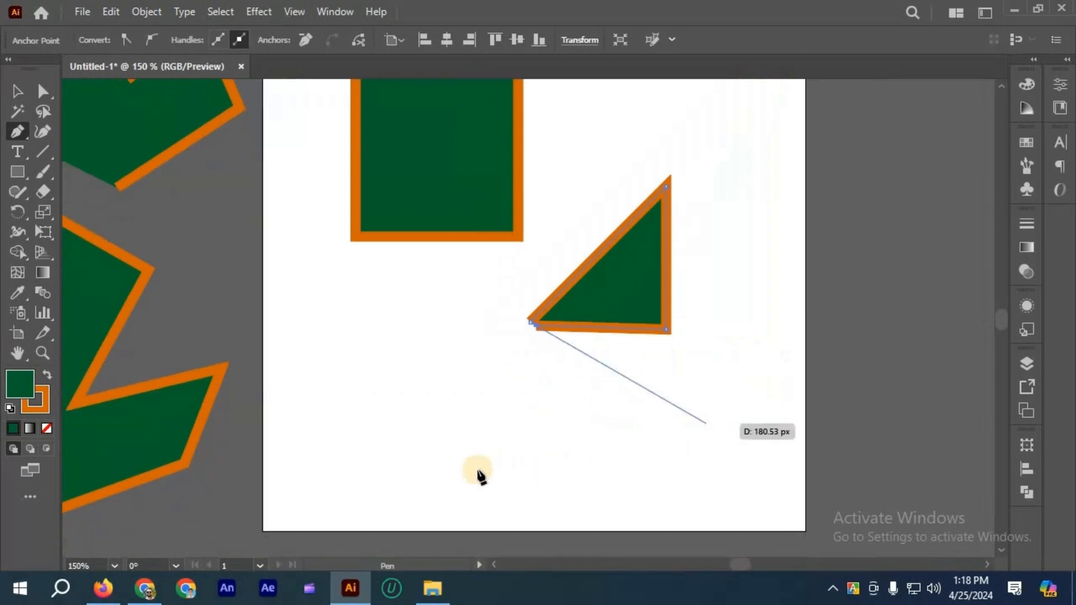
left_click(456, 468)
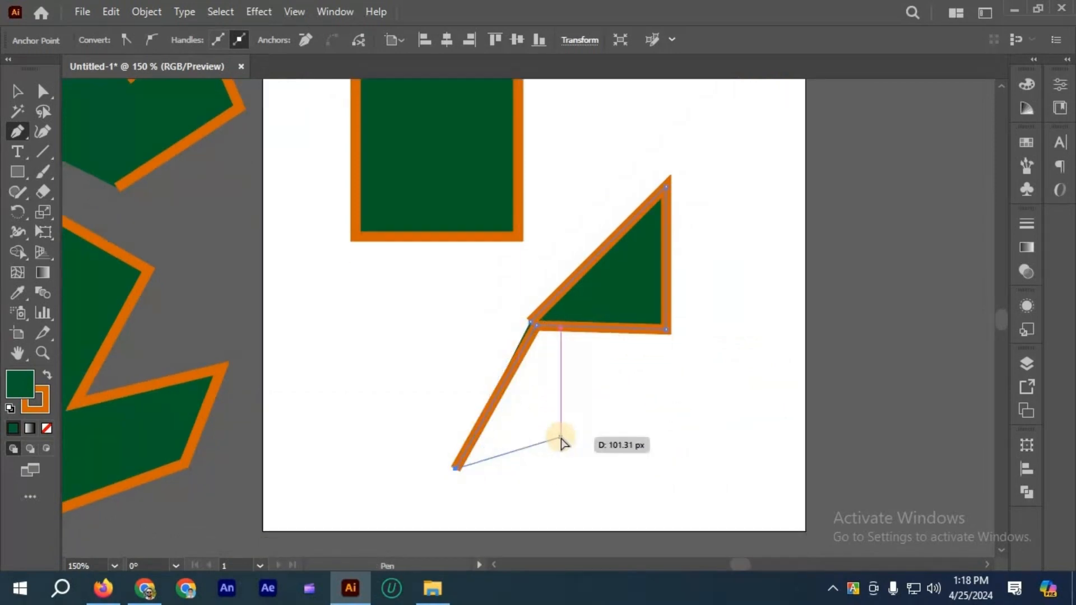
key("ctrl+z")
- Close the triangle by joining its base to the starting anchor
scroll(533, 331, "up", 1)
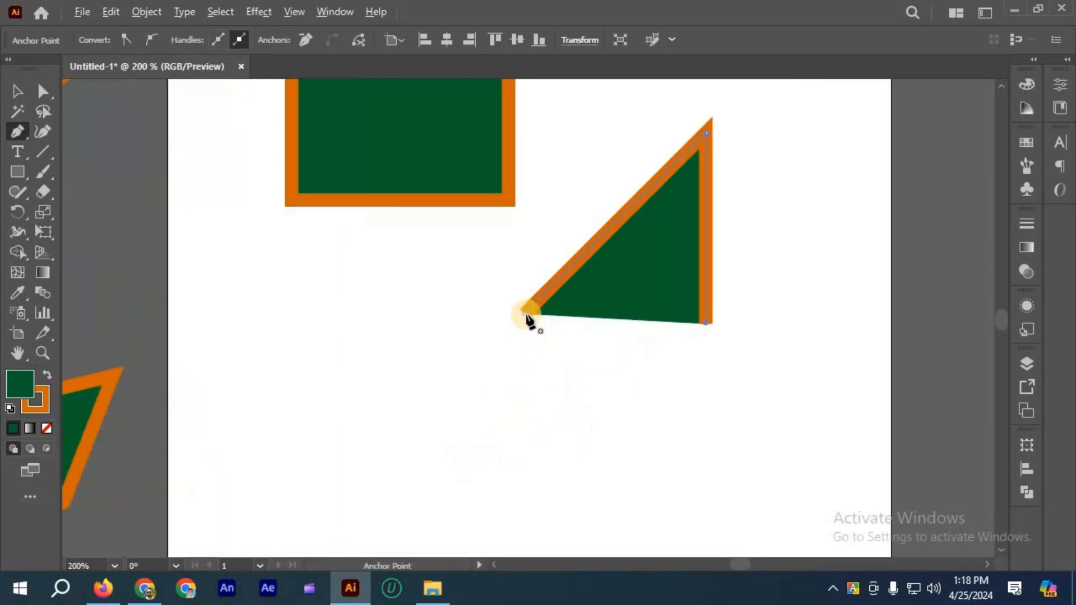
left_click(524, 313)
scroll(503, 331, "down", 1)
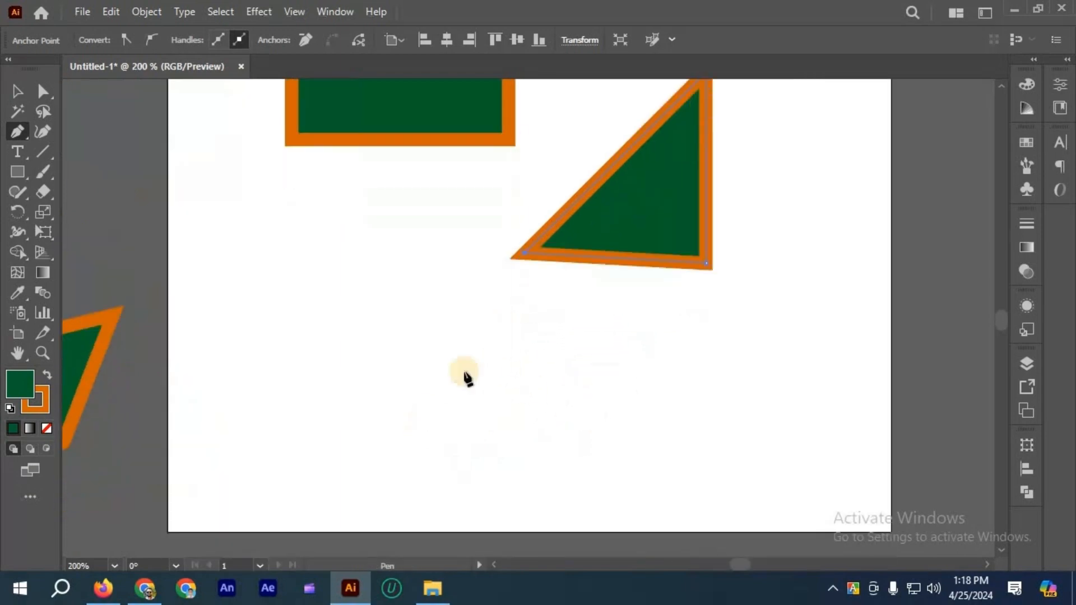
left_click(502, 327)
scroll(558, 329, "down", 1)
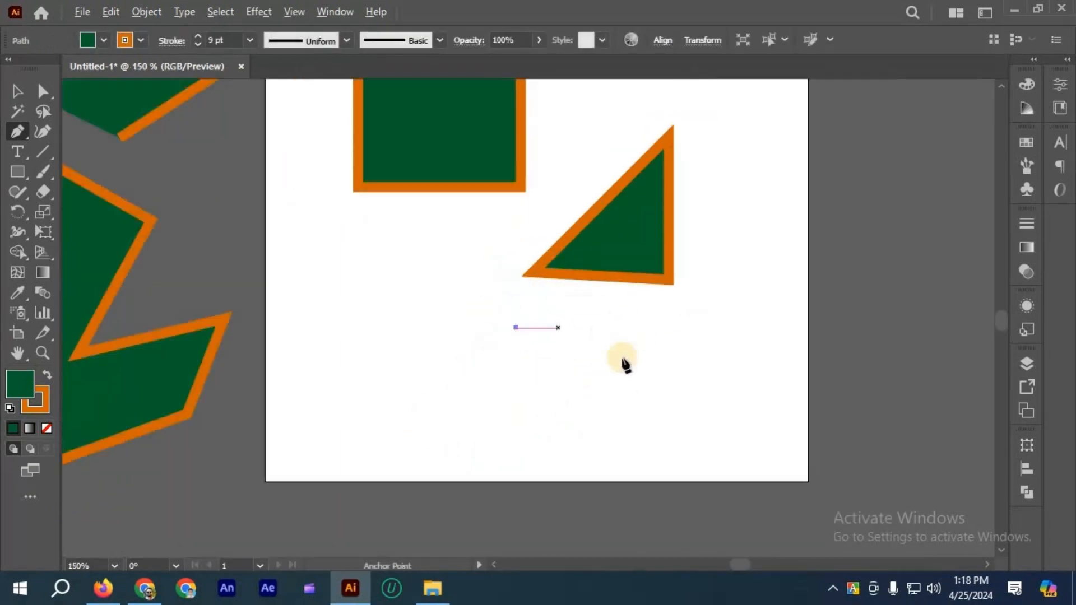
key("ctrl+z")
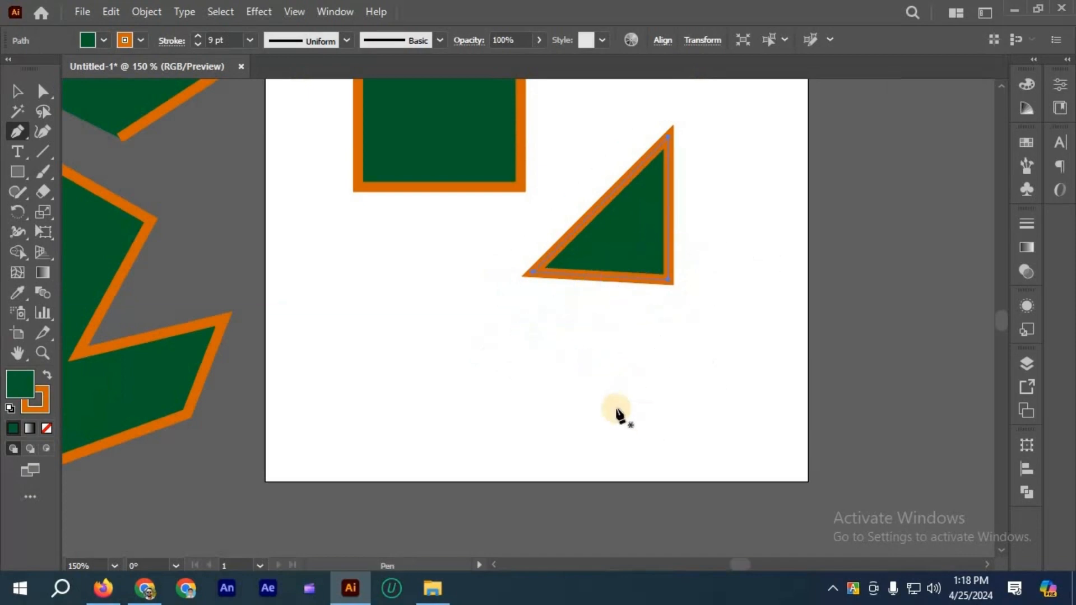
- Draw a closed triangle near the artboard's upper-right corner with the Pen tool, with a horizontal top side and a near-vertical side about 76 px long
scroll(619, 415, "up", 4)
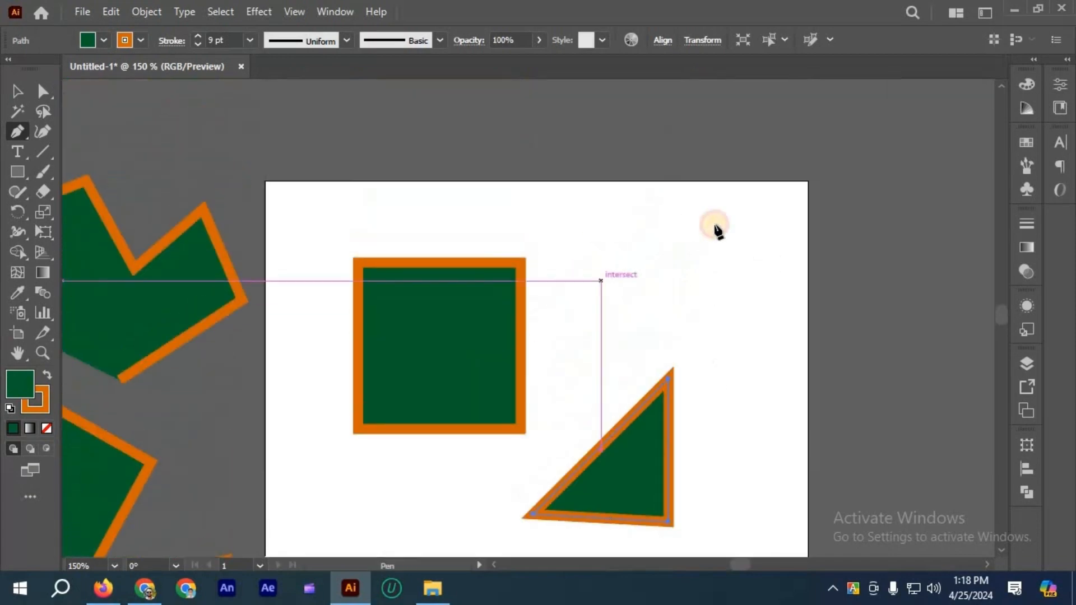
left_click(715, 225)
left_click(718, 306)
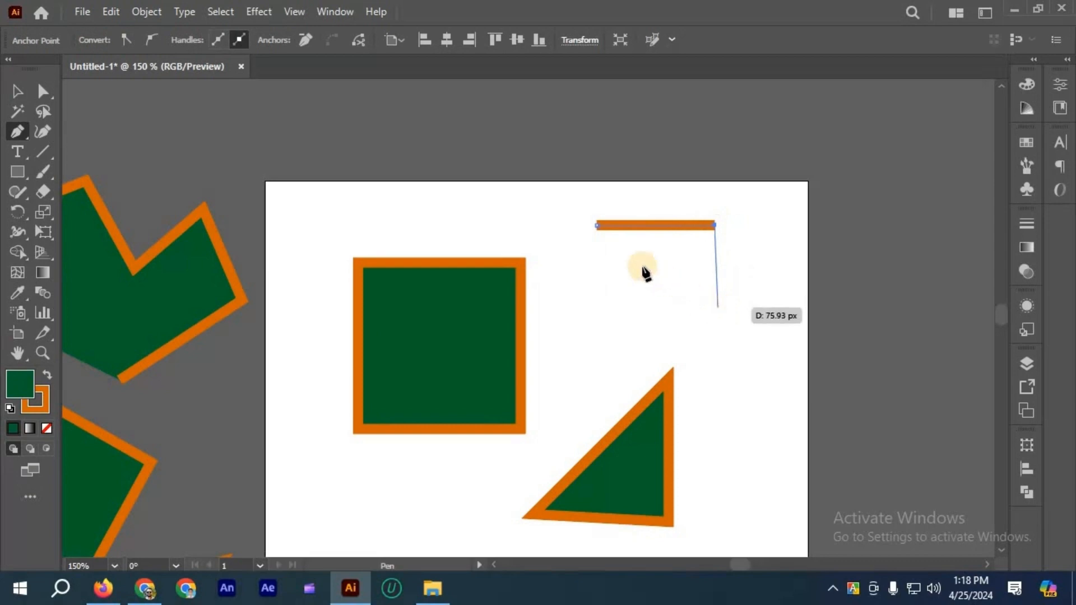
scroll(642, 256, "down", 1)
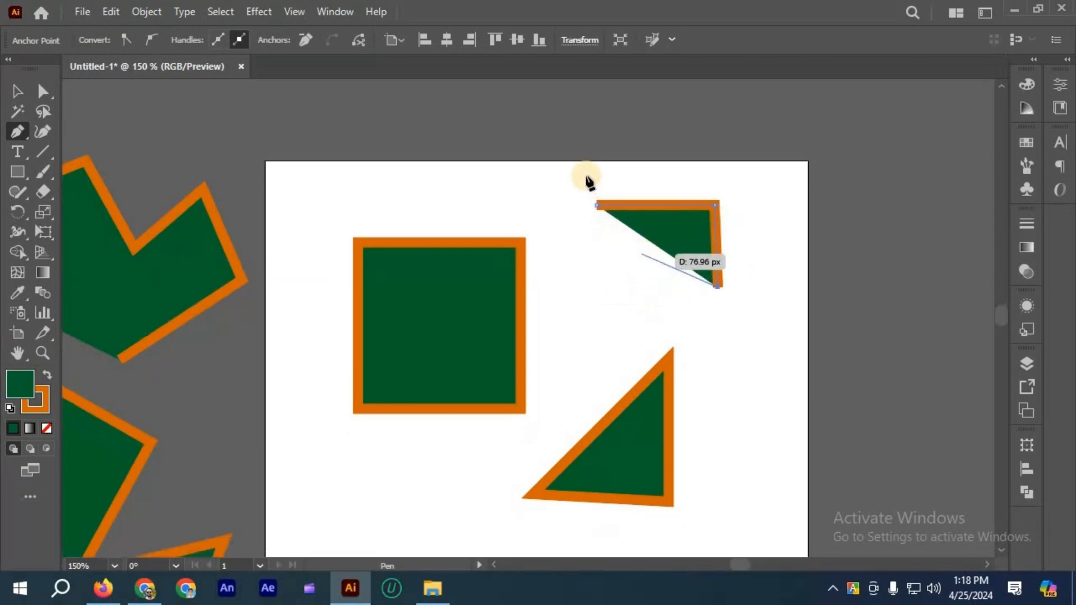
scroll(641, 255, "up", 2)
left_click(555, 158)
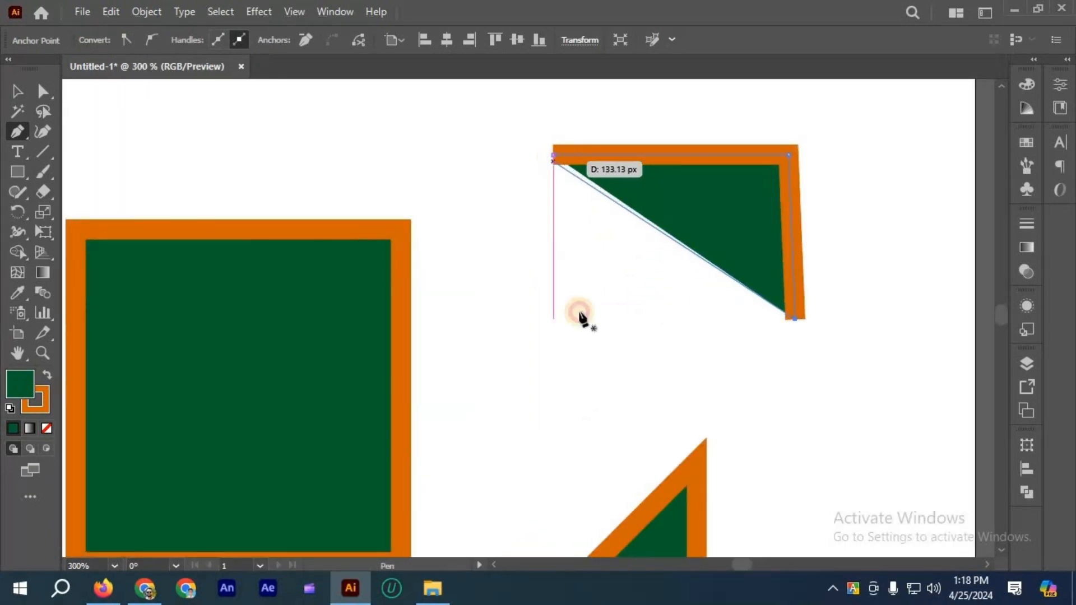
scroll(580, 322, "down", 1)
scroll(572, 235, "down", 2)
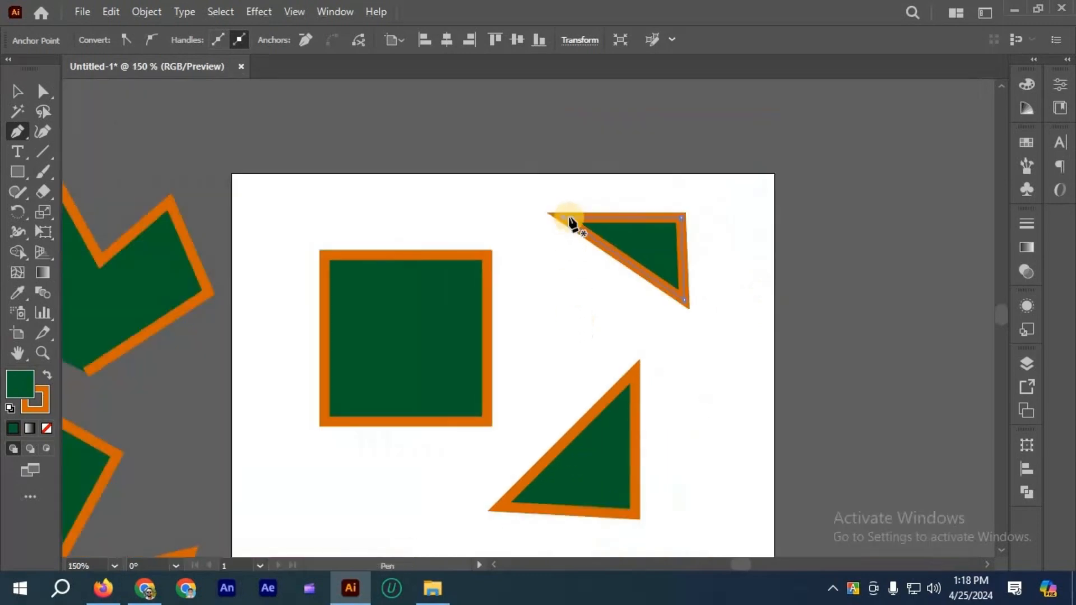
- Draw two sides of a small inverted triangle between the two existing triangles with the Pen tool: a straight horizontal top and a diagonal
left_click(567, 220)
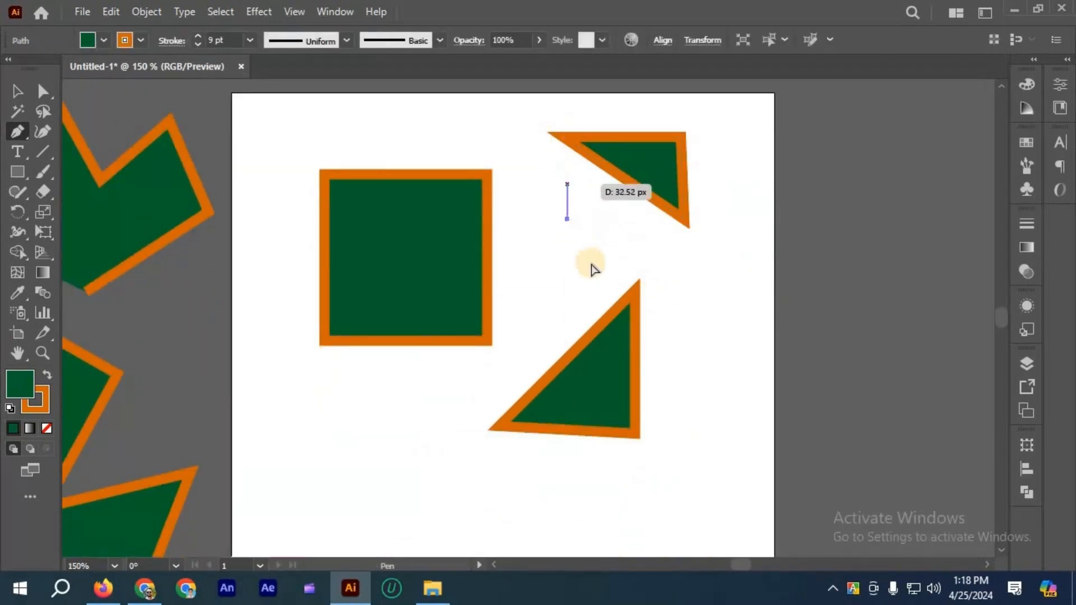
scroll(667, 229, "up", 2)
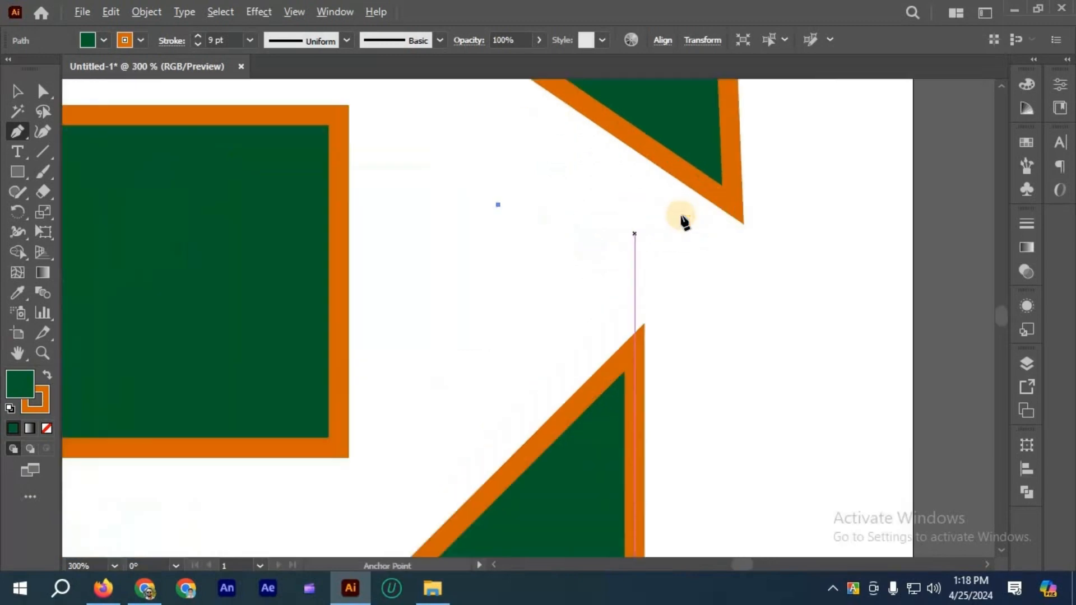
left_click(682, 213, "shift")
left_click(567, 319)
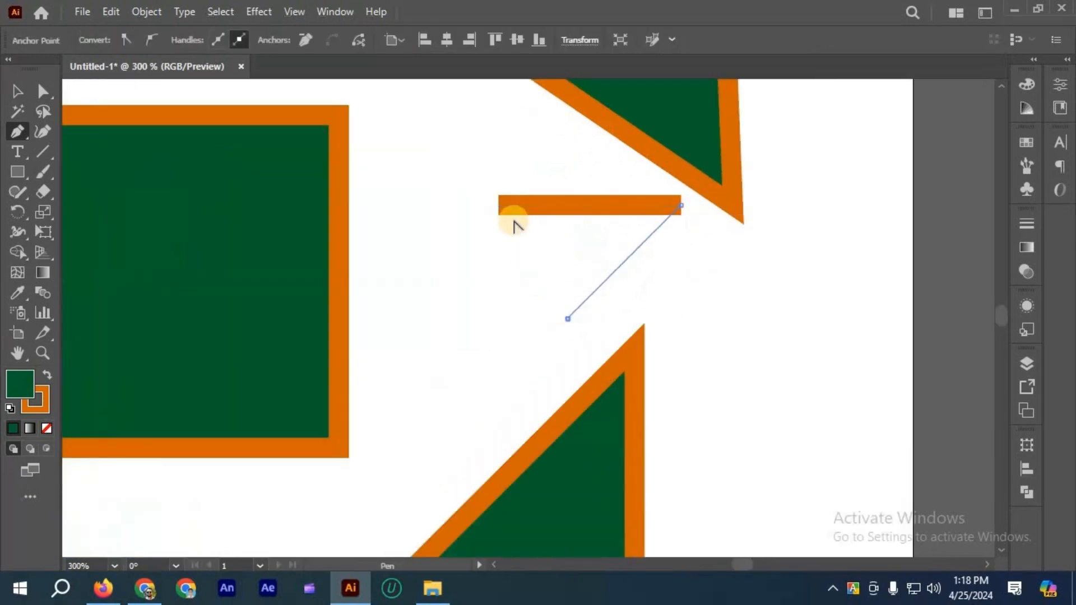
- Try ending the small triangle's third side just beside its starting anchor and extending the path about 90 px downward, and undo those segments
scroll(496, 207, "up", 2)
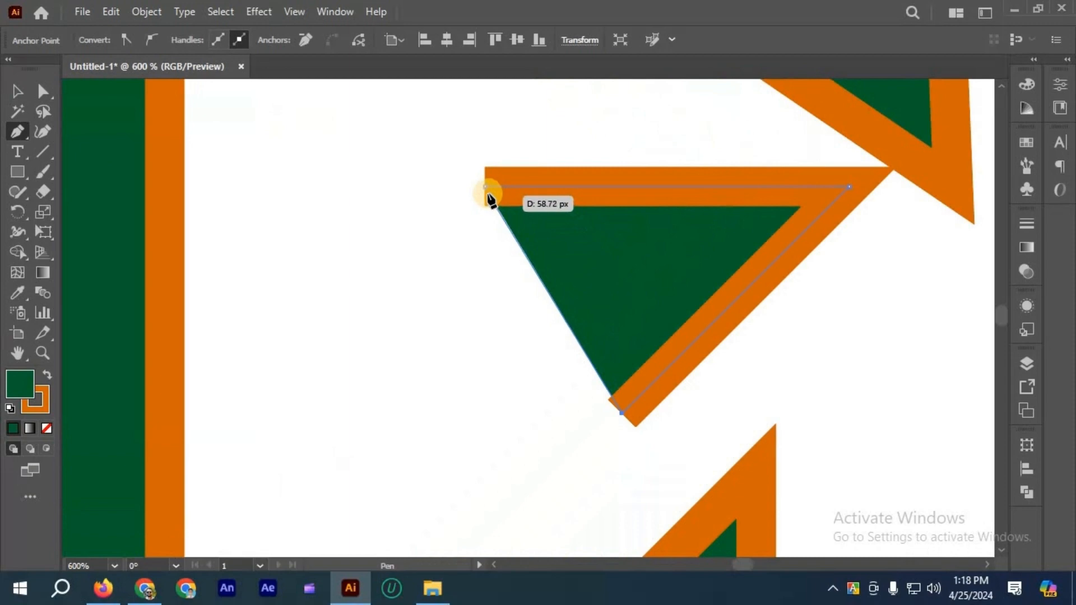
left_click(489, 194)
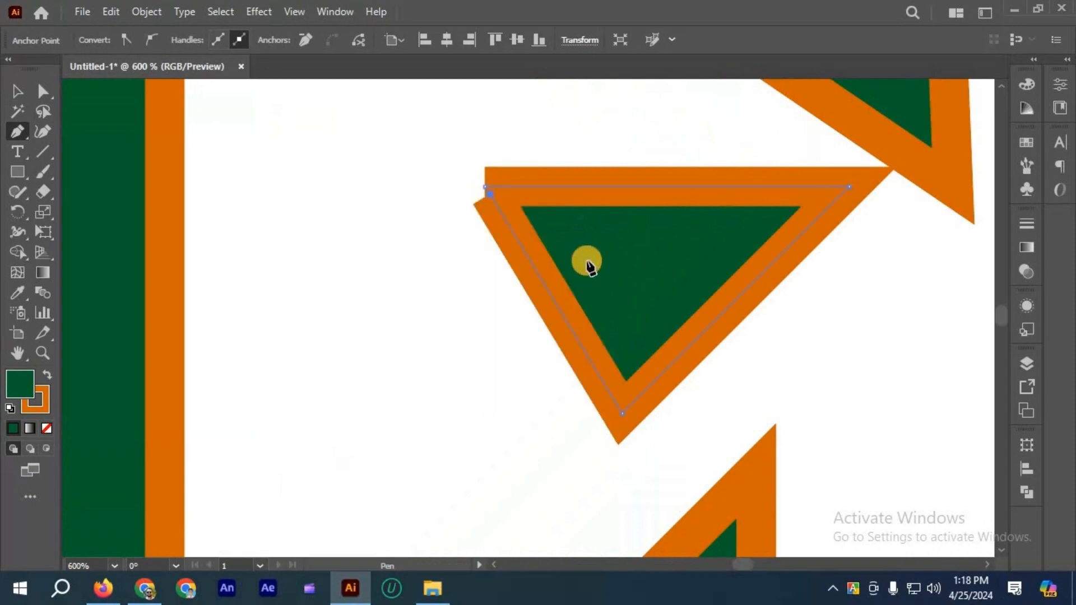
scroll(584, 301, "down", 2)
scroll(502, 325, "down", 2)
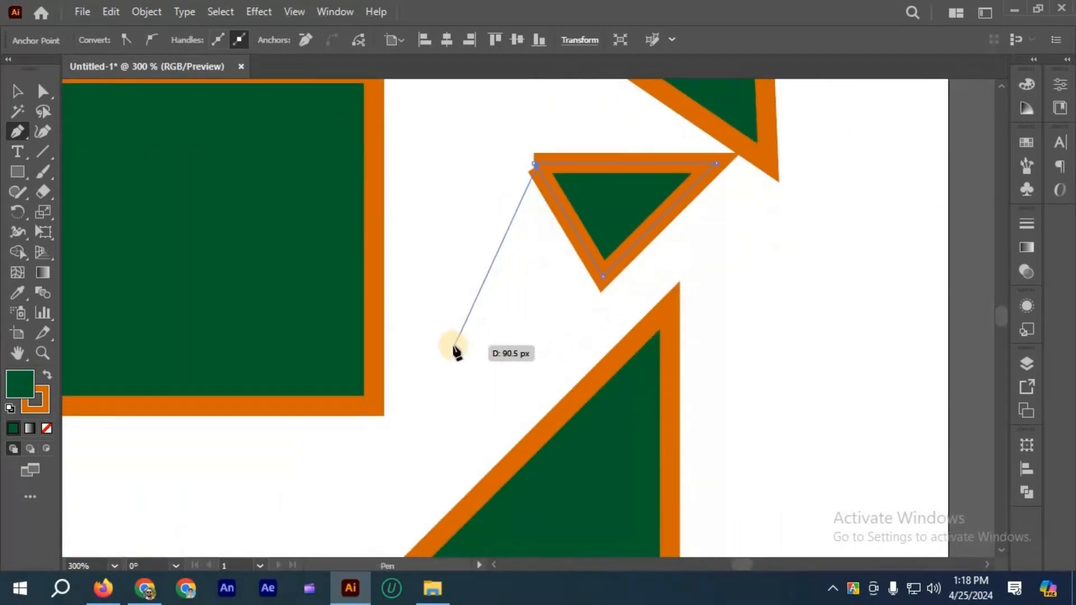
left_click(454, 344)
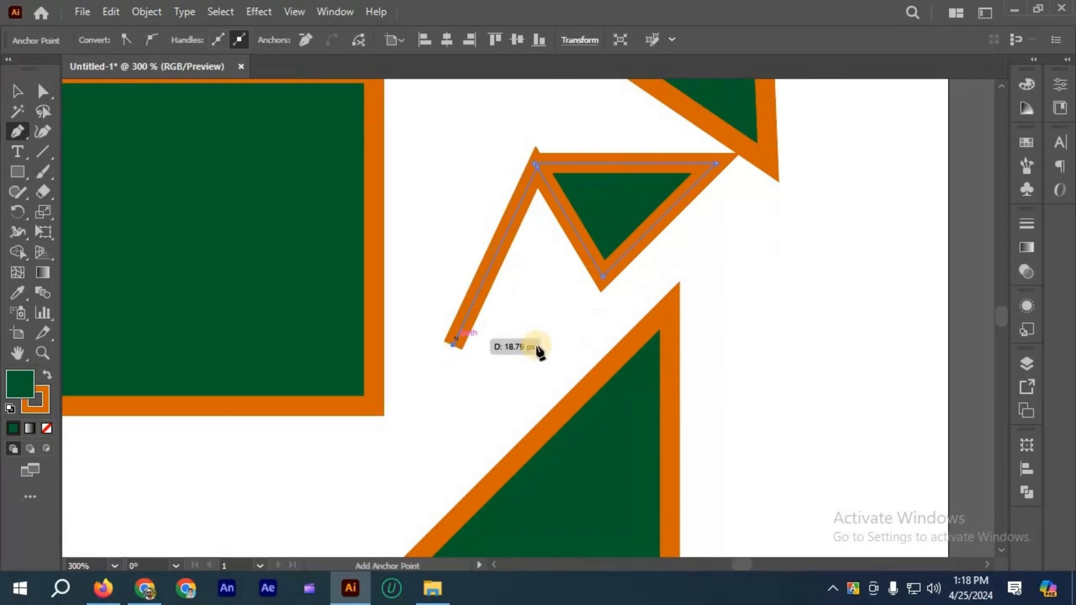
scroll(539, 350, "down", 2)
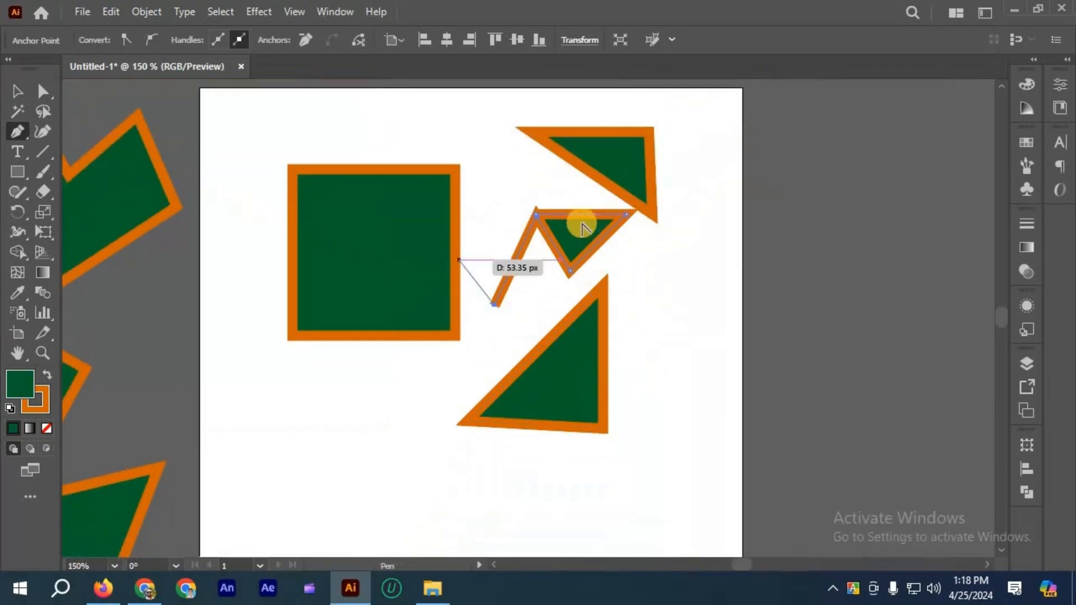
key("ctrl+z")
- Close the small inverted triangle by joining its third side exactly to the starting anchor
scroll(493, 219, "up", 3)
scroll(454, 199, "up", 2)
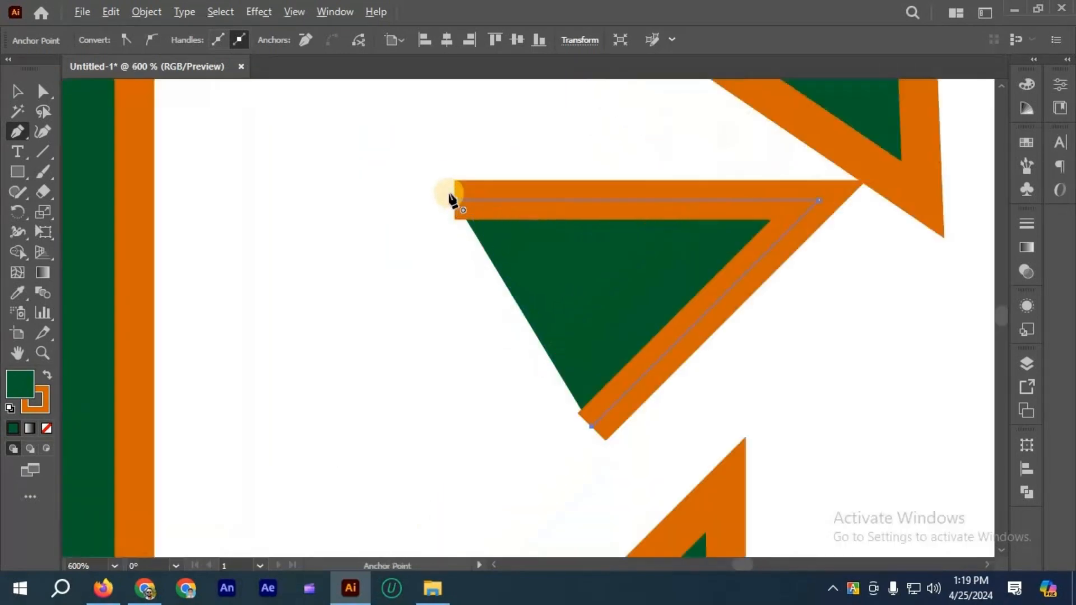
scroll(595, 253, "down", 5)
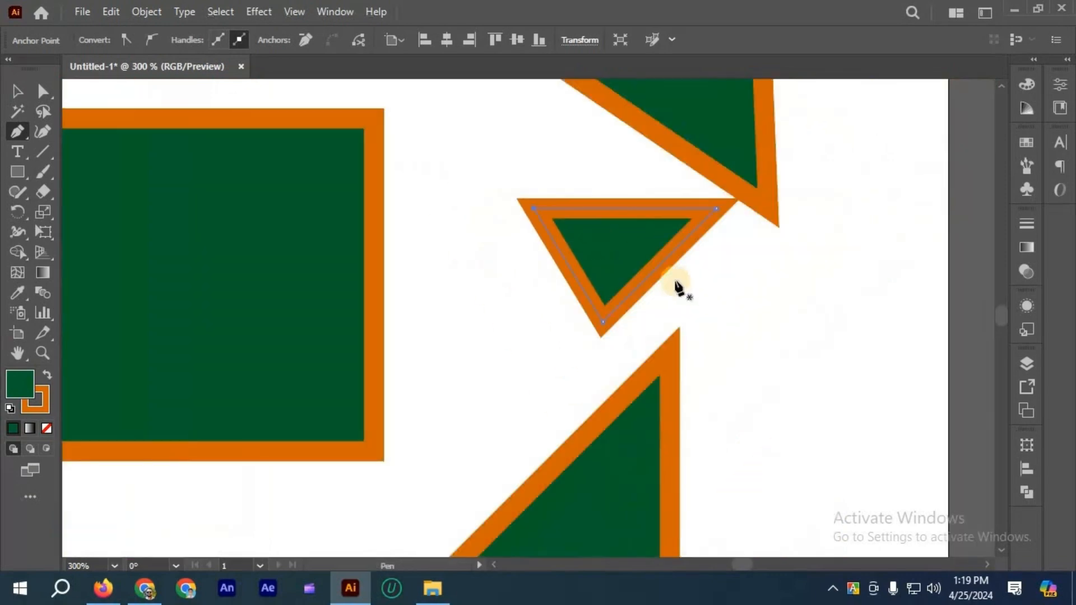
- Move the small inverted triangle up beside the square, shift the large right triangle slightly upward, and deselect everything
key("v")
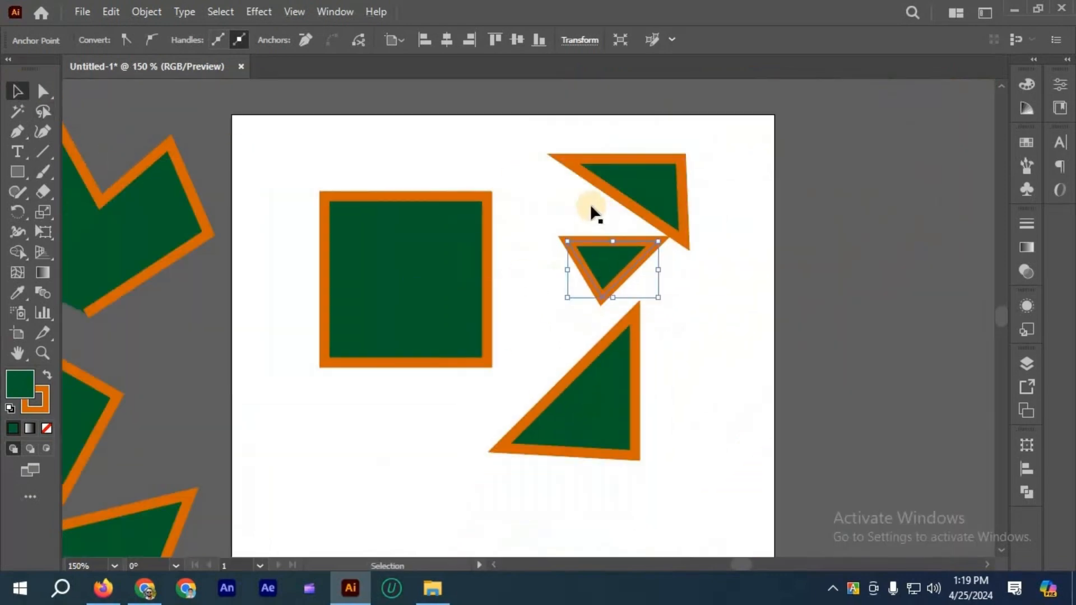
scroll(531, 171, "down", 3)
left_click_drag(617, 198, 557, 164)
scroll(624, 232, "down", 3)
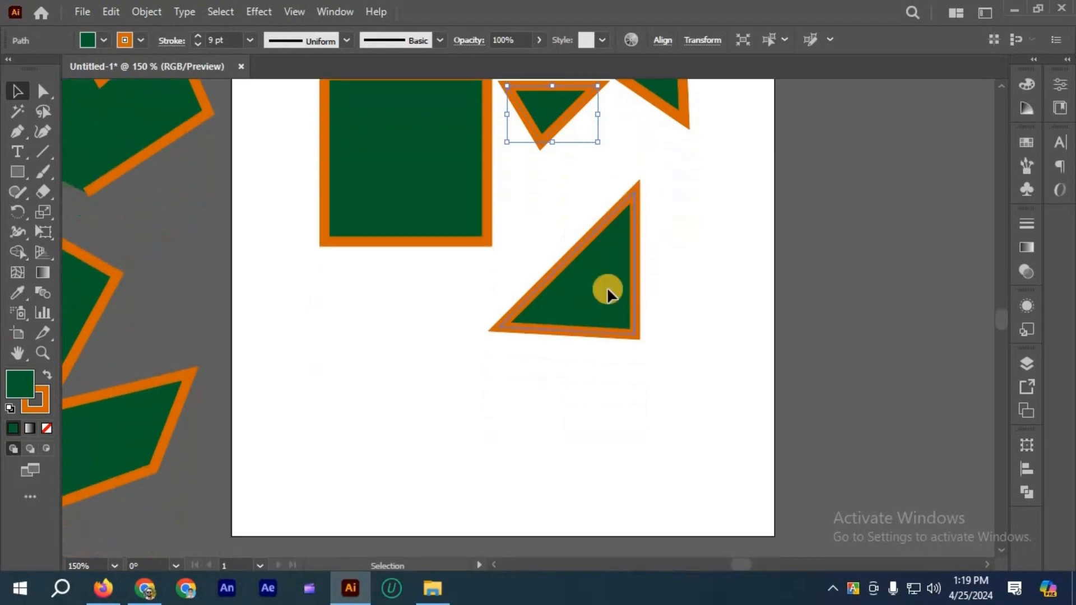
left_click_drag(607, 287, 621, 238)
scroll(610, 312, "down", 2)
scroll(488, 224, "up", 2)
left_click(71, 155)
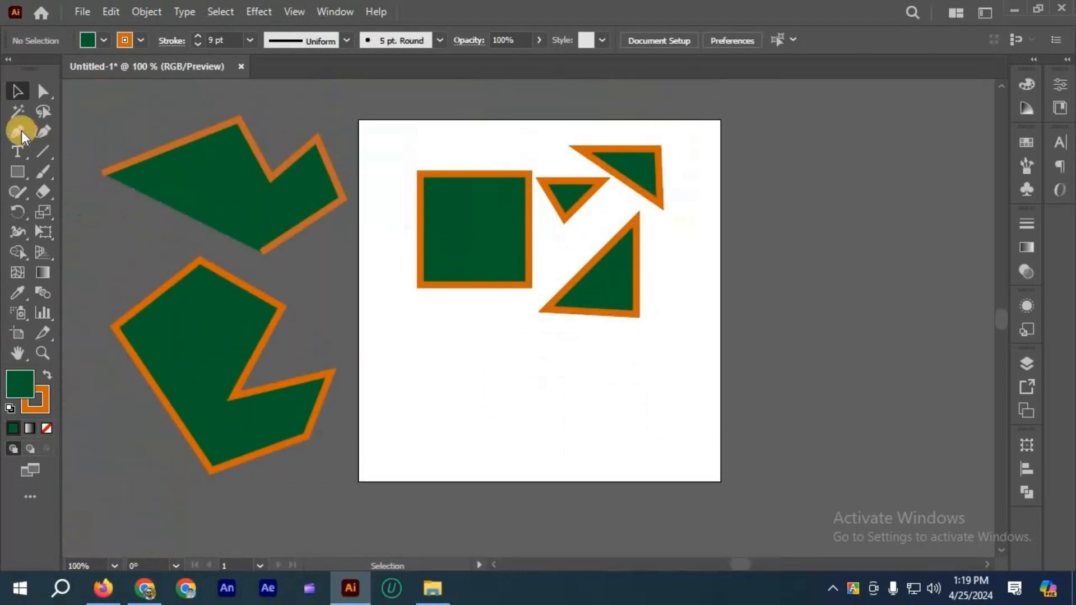
key("p")
scroll(448, 378, "up", 2)
left_click(427, 385)
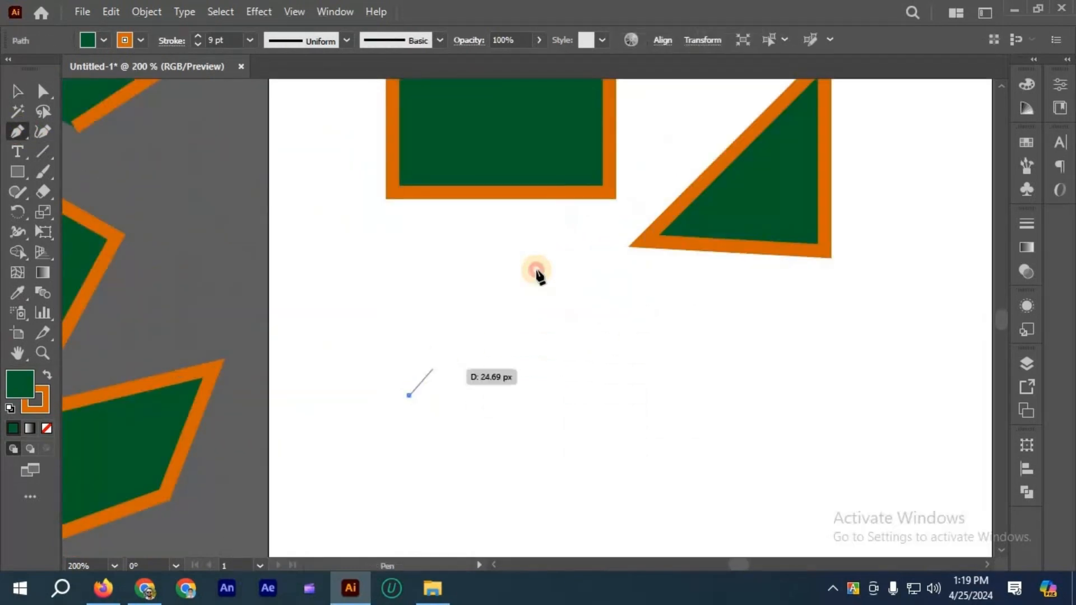
left_click(535, 270)
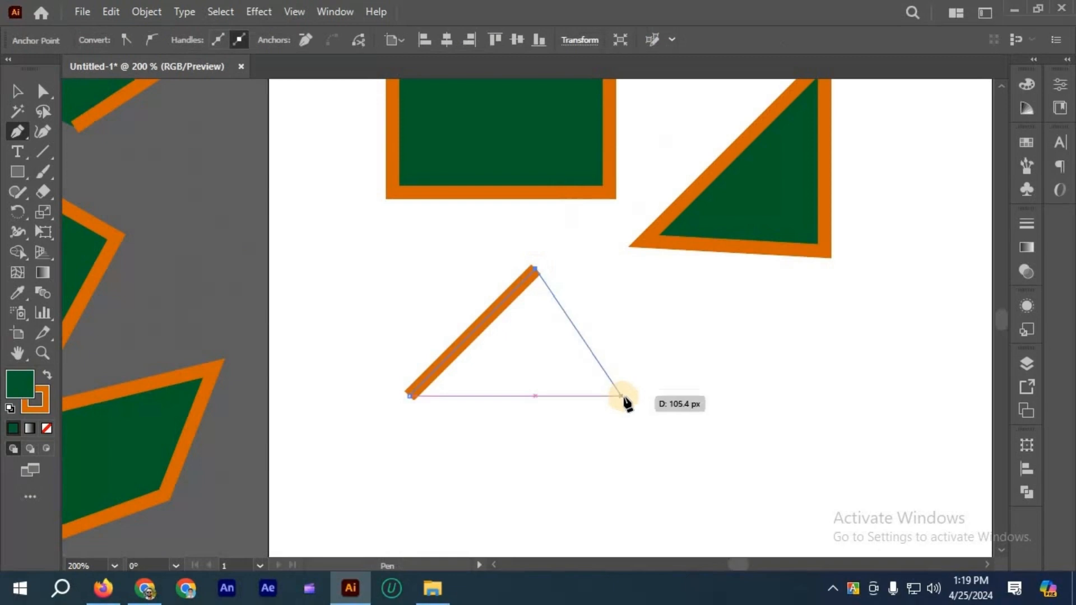
left_click(670, 402)
key("v")
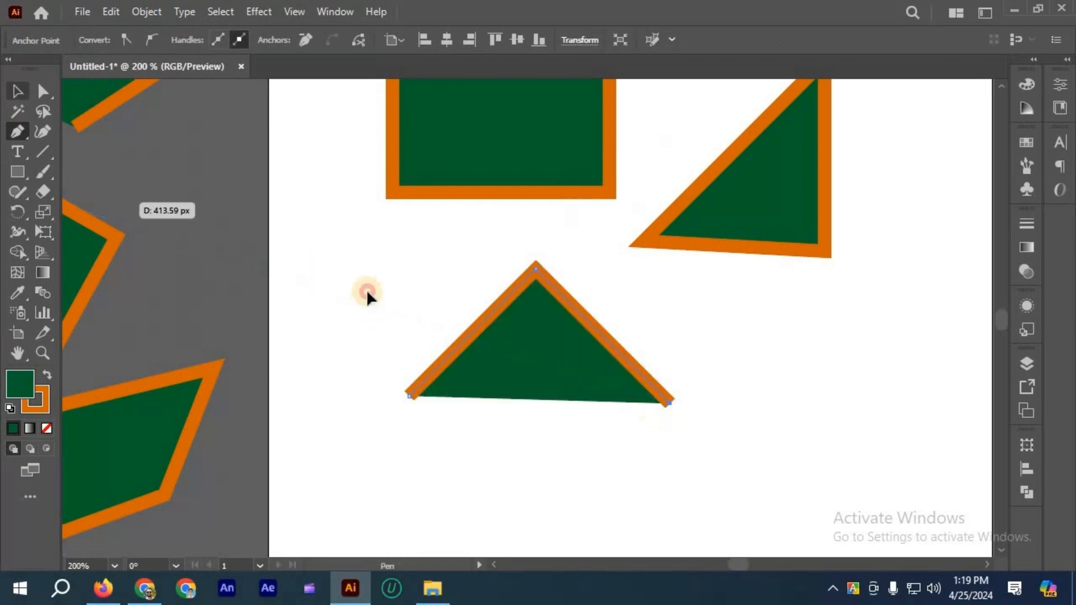
left_click(367, 289)
key("ctrl+z")
key("ctrl+z")
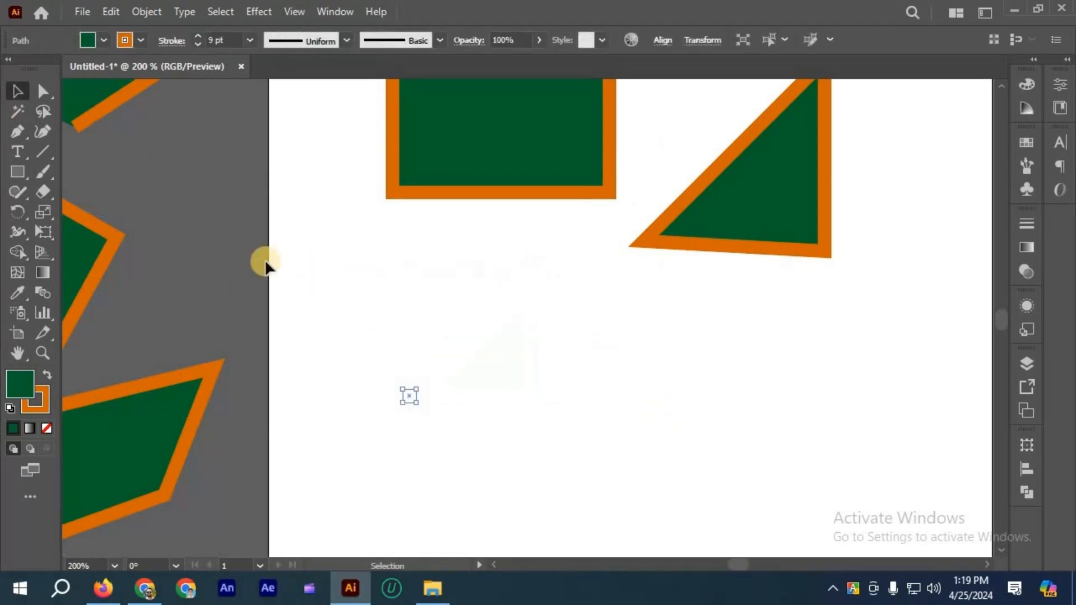
key("ctrl+z")
- Draw an open two-sided peak below the square with the Pen tool, its first side about 154 px long, and set its fill to None
left_click(23, 132)
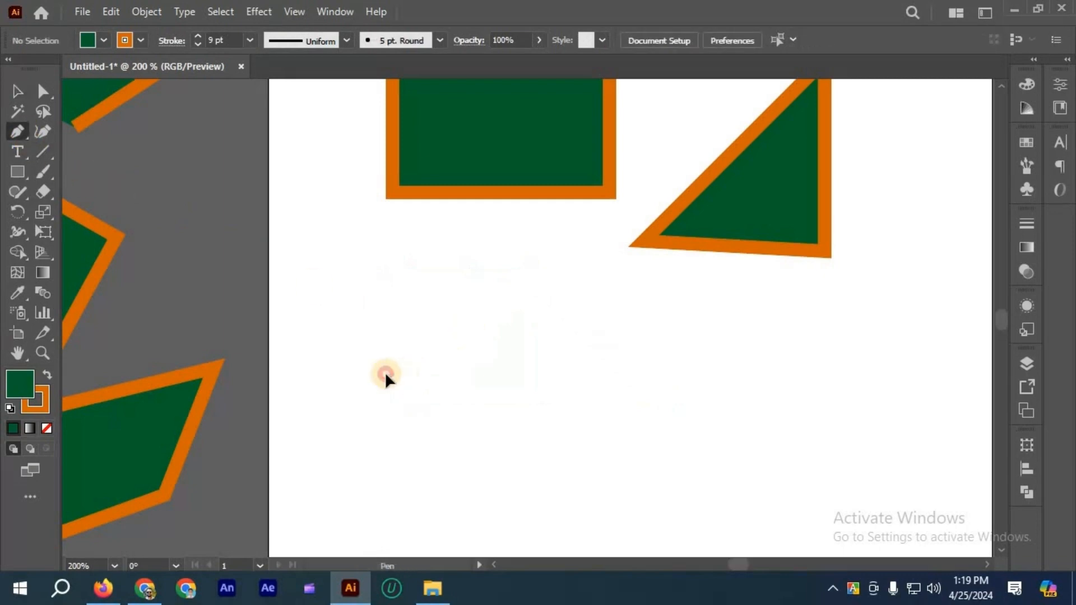
scroll(385, 372, "down", 2)
left_click(386, 374)
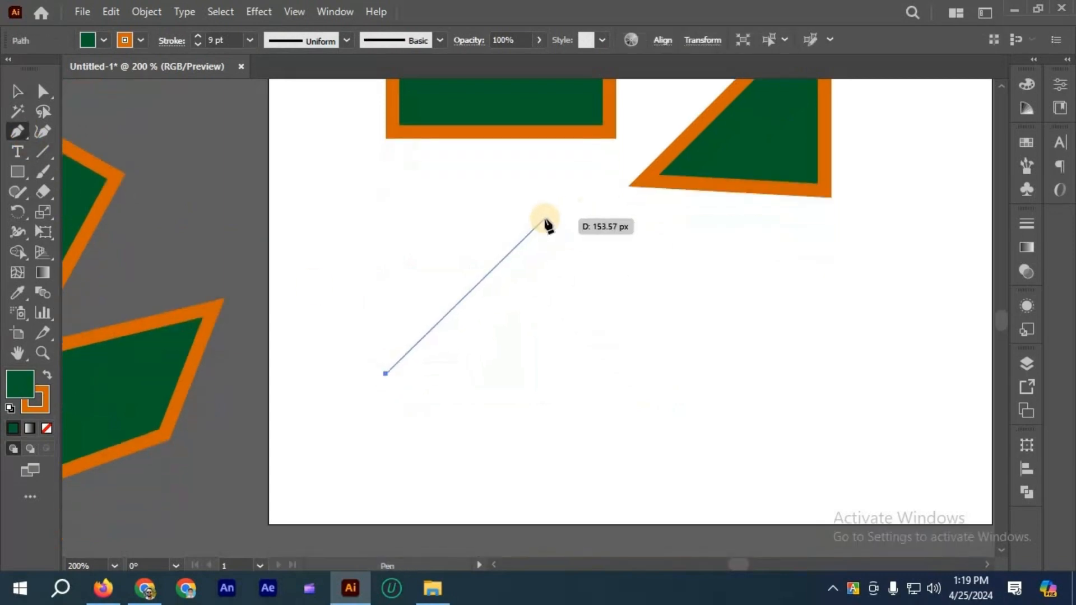
left_click(545, 220)
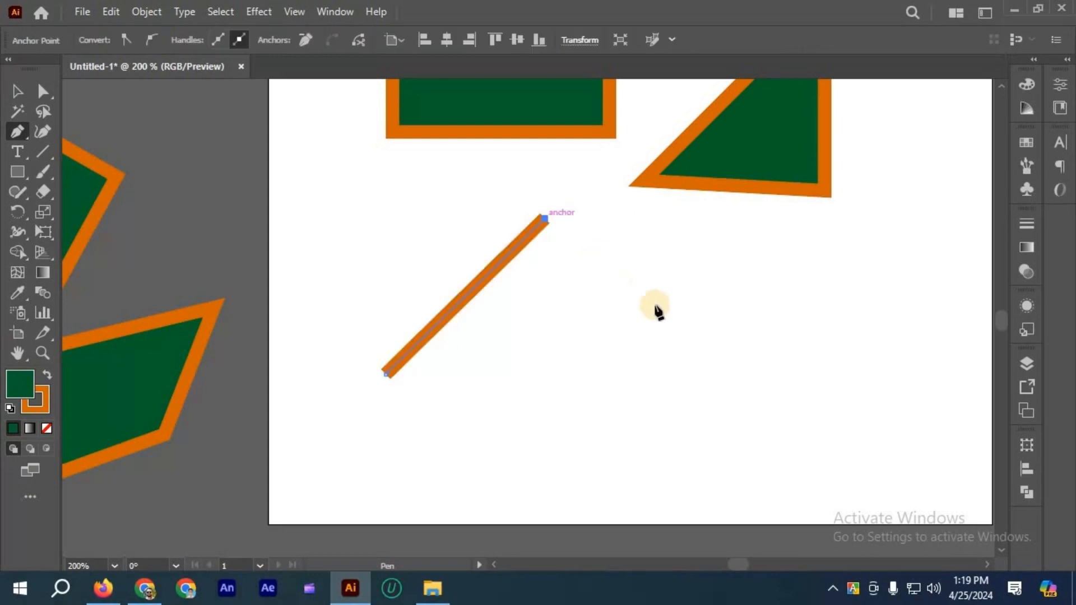
left_click(700, 374)
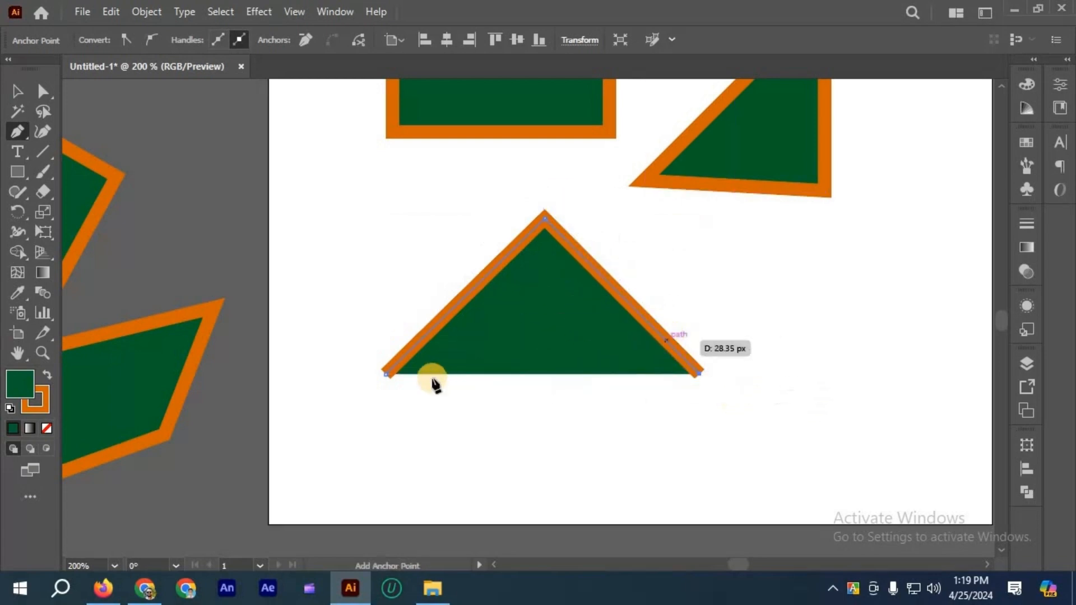
left_click(390, 371)
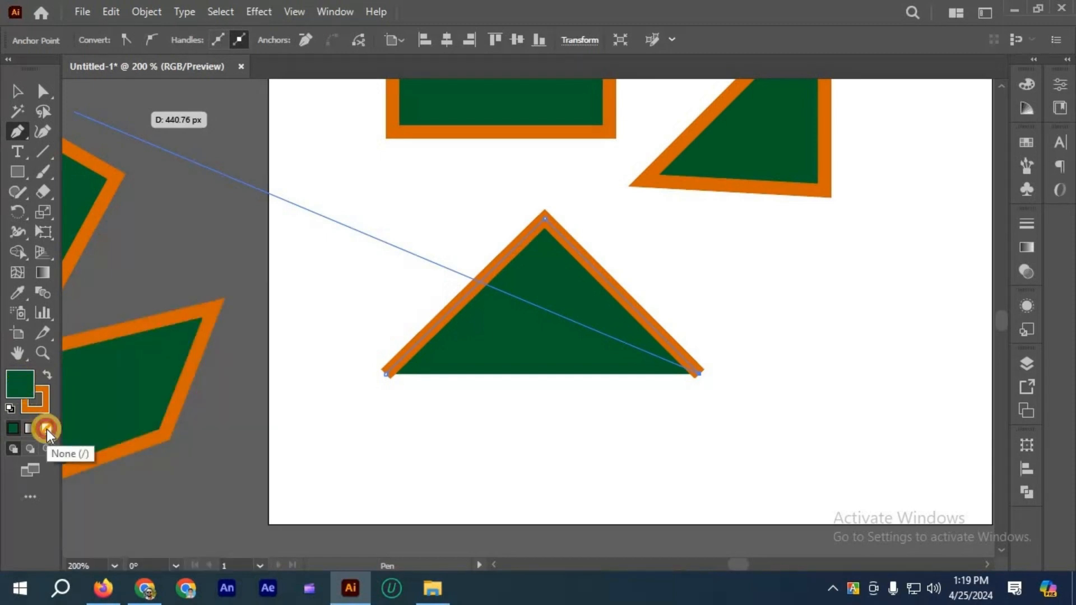
left_click(46, 429)
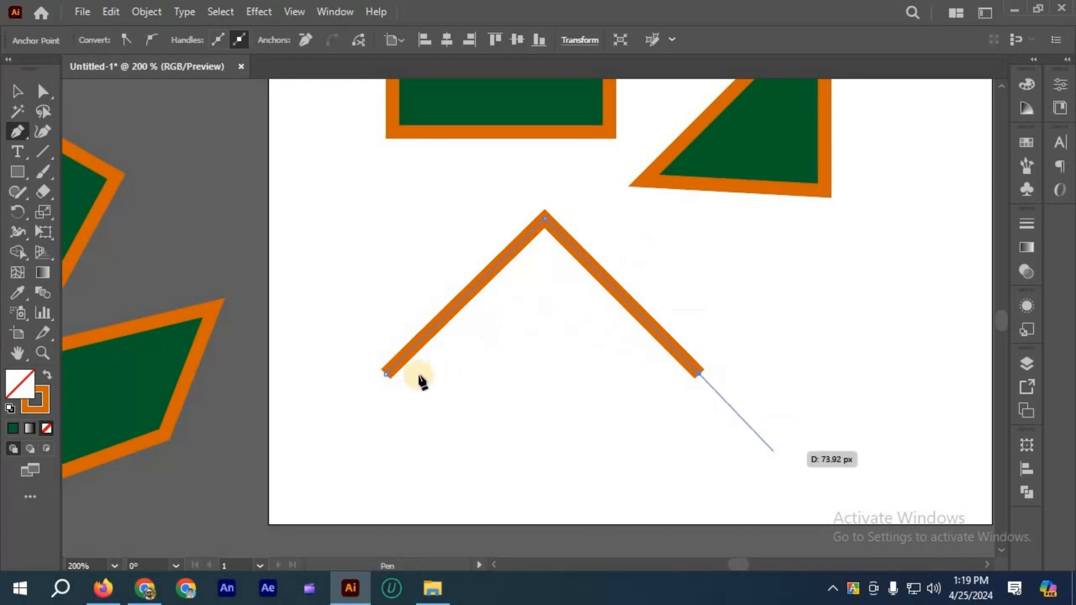
- Try closing the unfilled peak at its starting anchor and extending it upward from its other end, undoing each segment
left_click(486, 386)
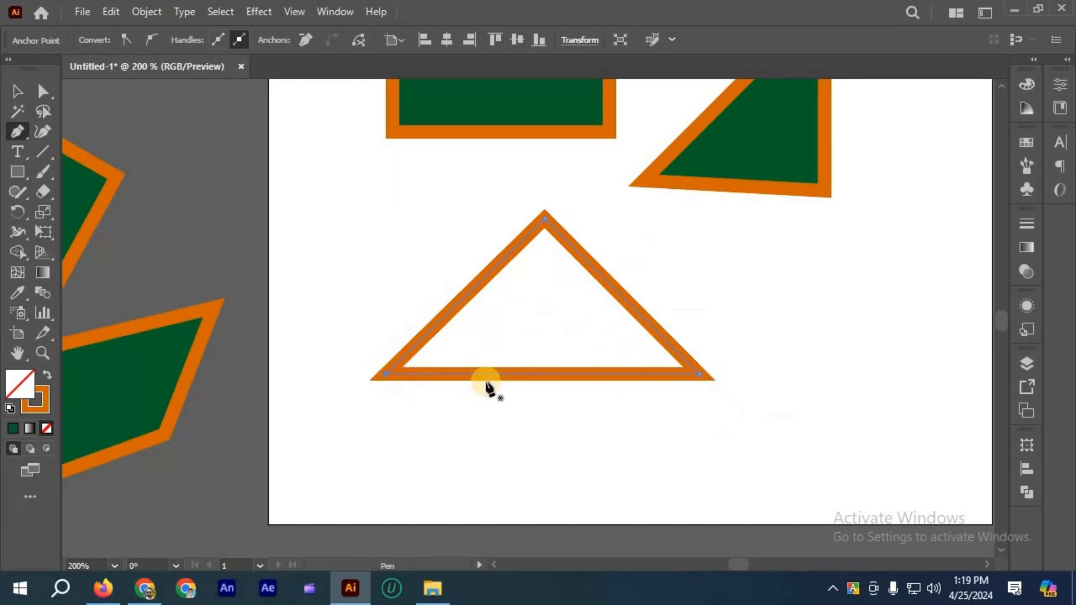
key("ctrl+z")
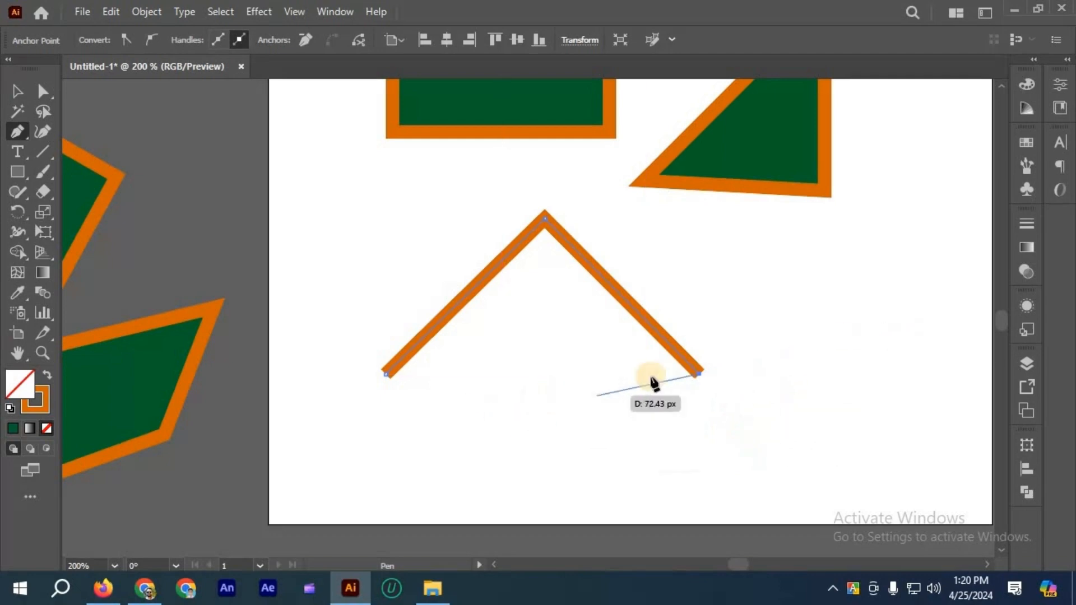
key("ctrl+minus")
scroll(768, 339, "right", 2)
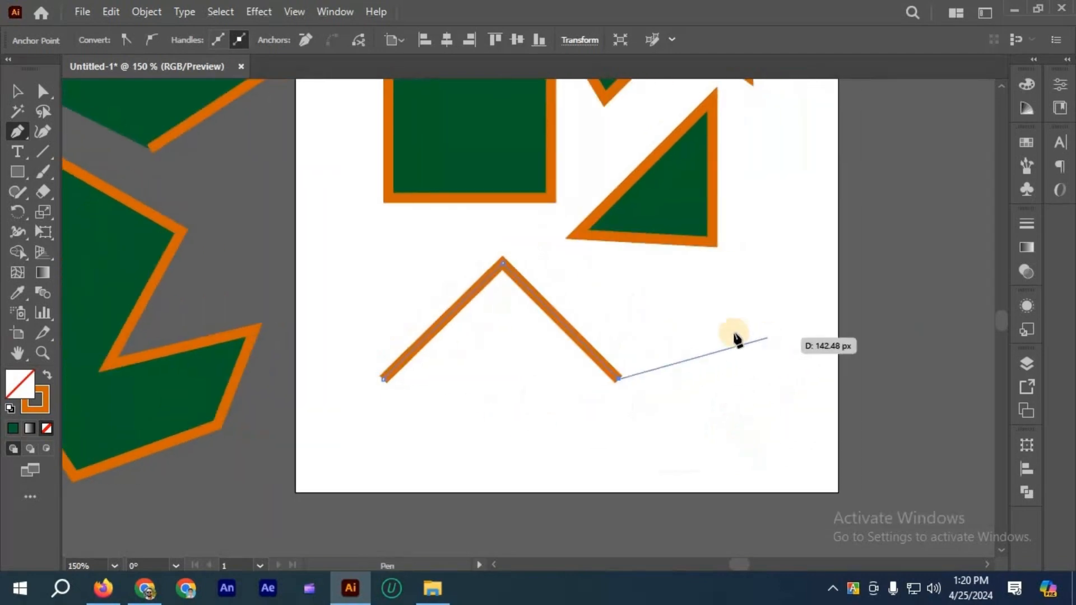
scroll(763, 338, "up", 1)
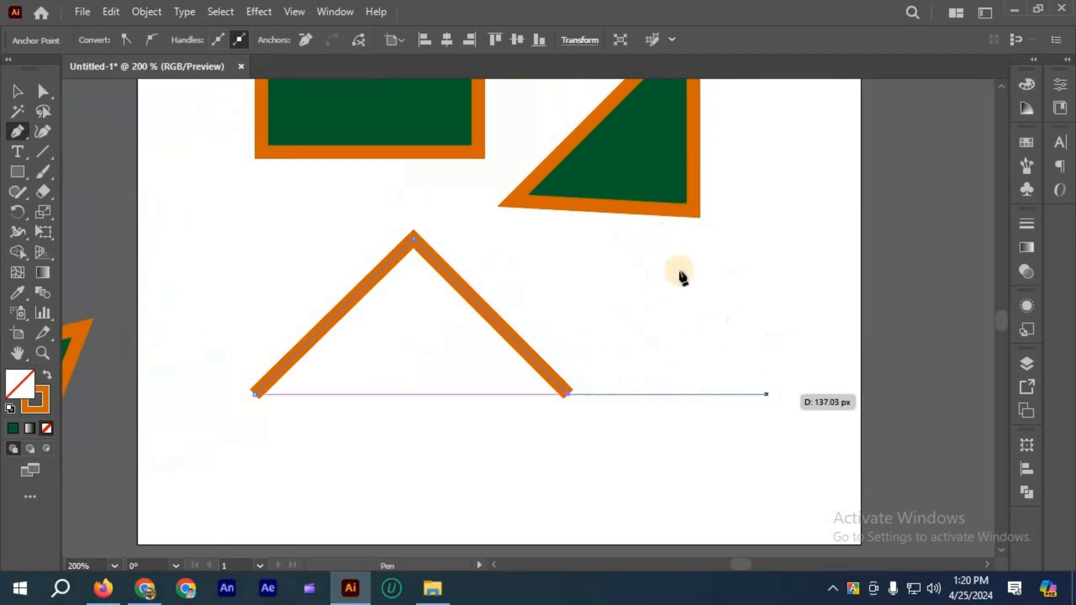
scroll(665, 216, "down", 1)
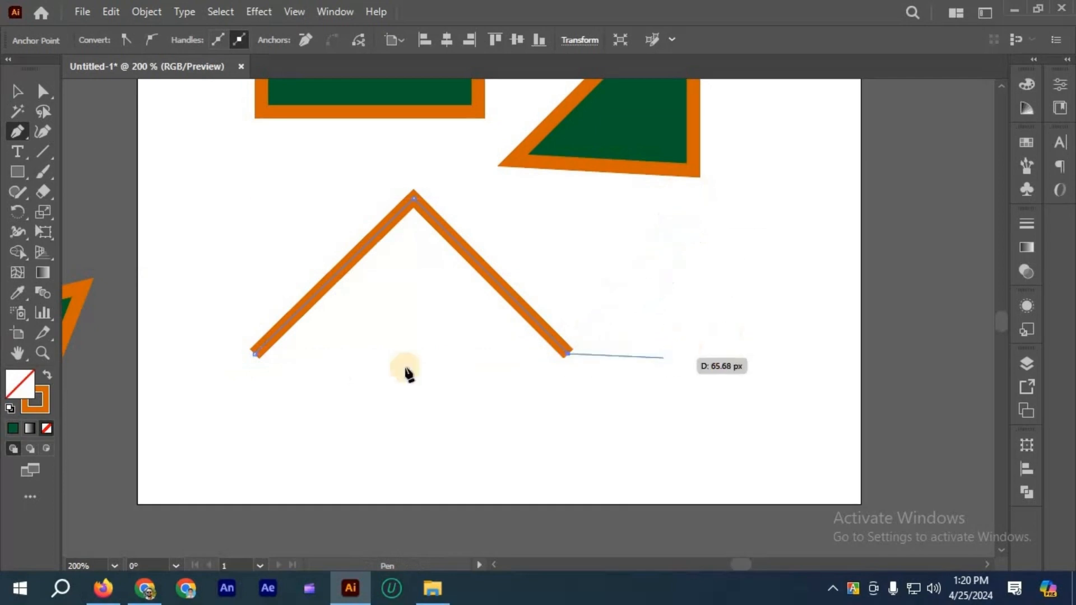
left_click(665, 211)
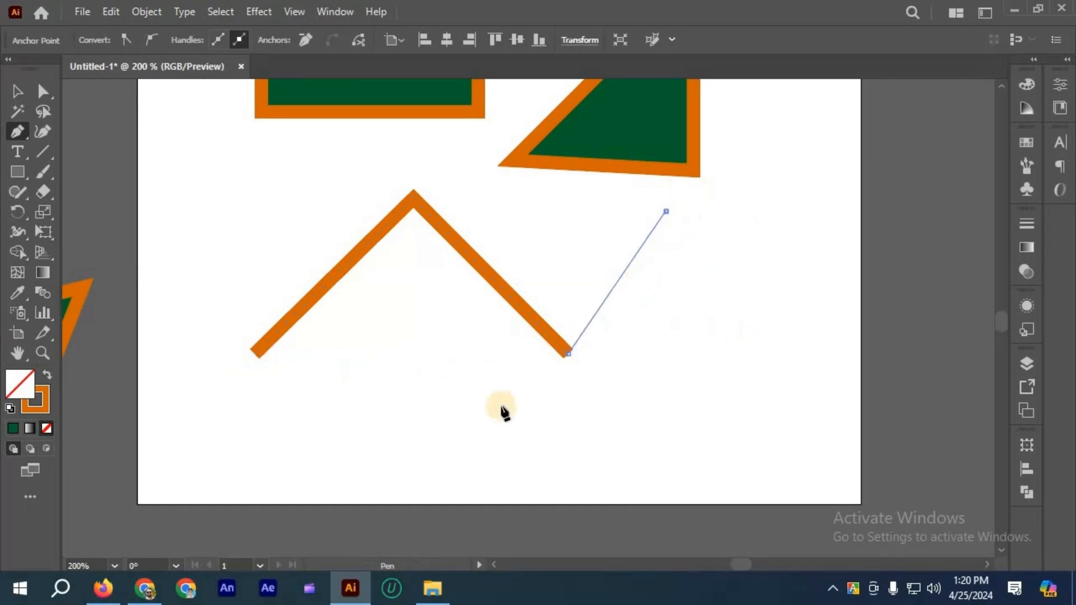
key("ctrl+z")
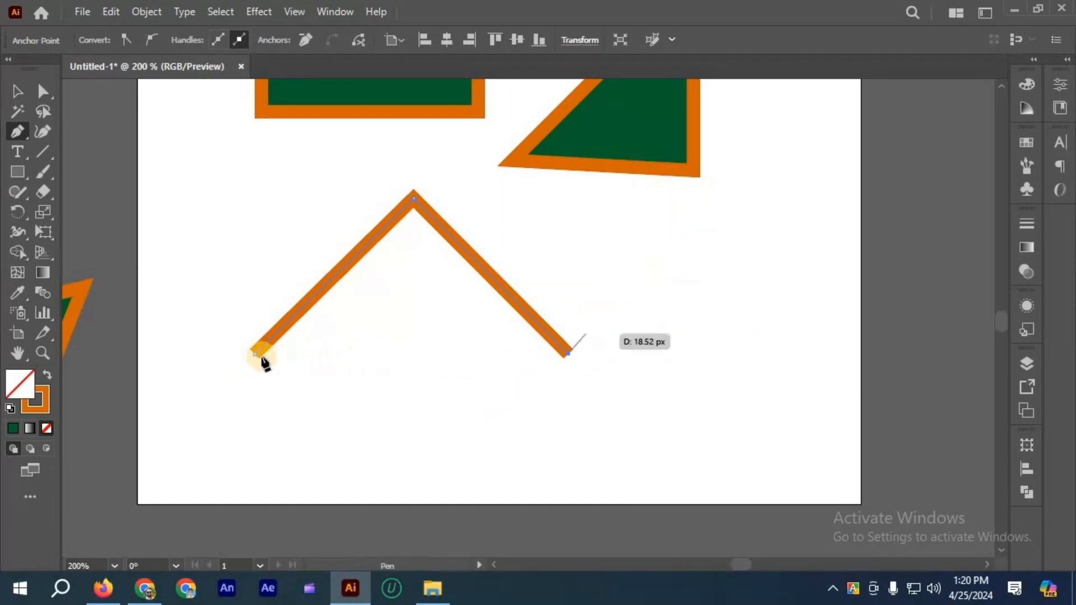
- Try joining the peak's open ends into a triangle and drawing an L-shaped path beside it, undoing both
key("ctrl+j")
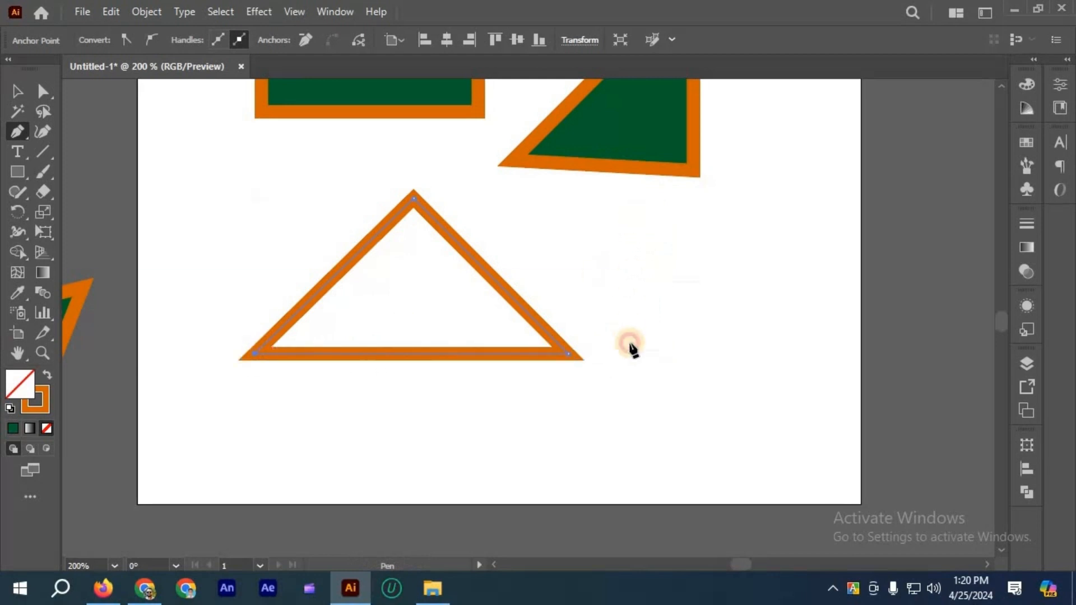
left_click(633, 354)
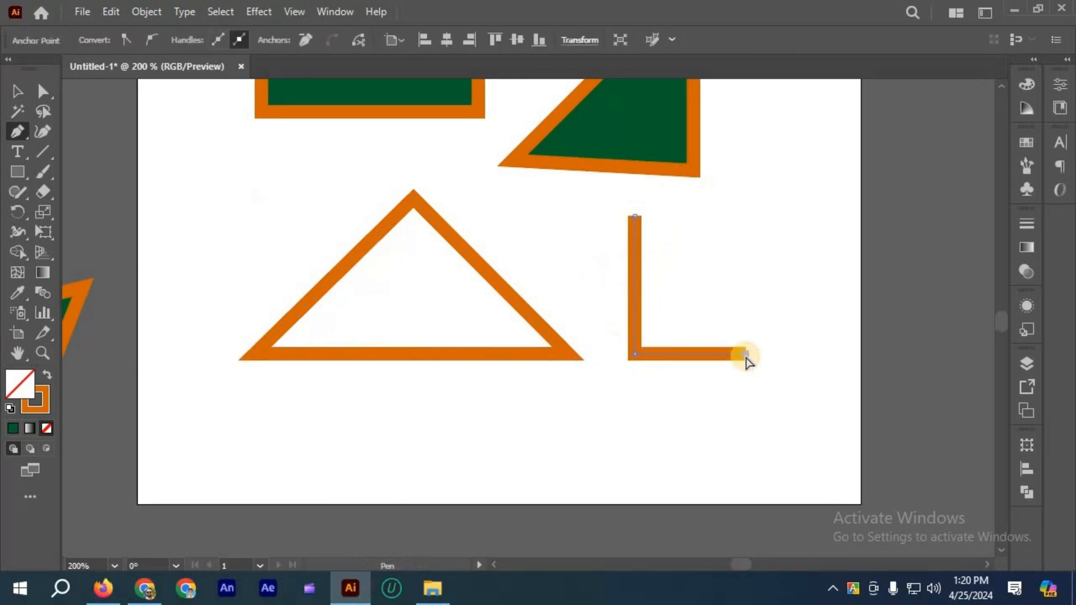
key("ctrl+z")
key("ctrl+z")
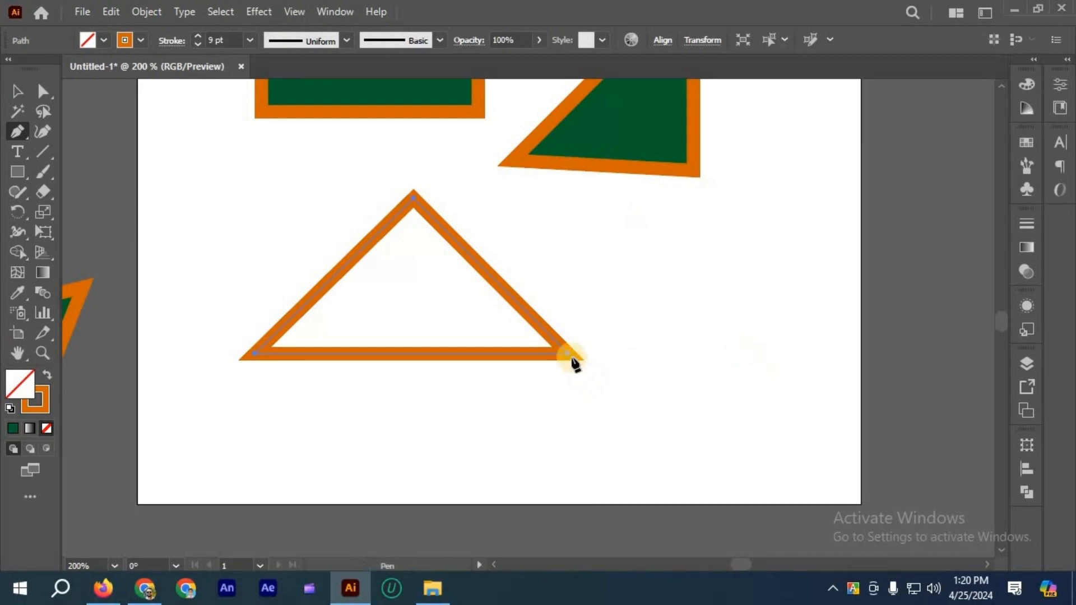
key("ctrl+z")
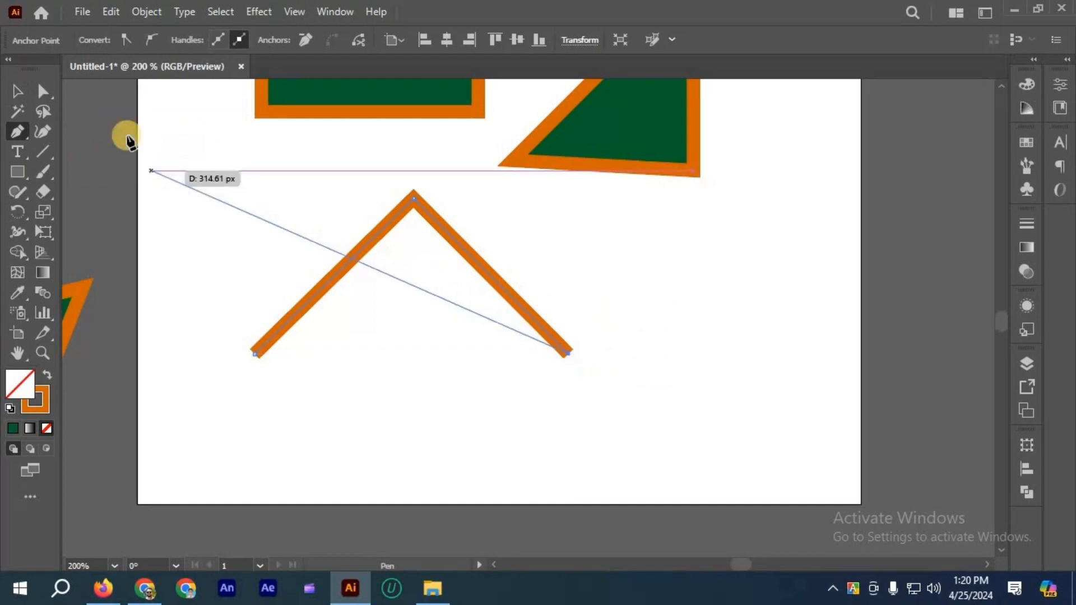
left_click(17, 92)
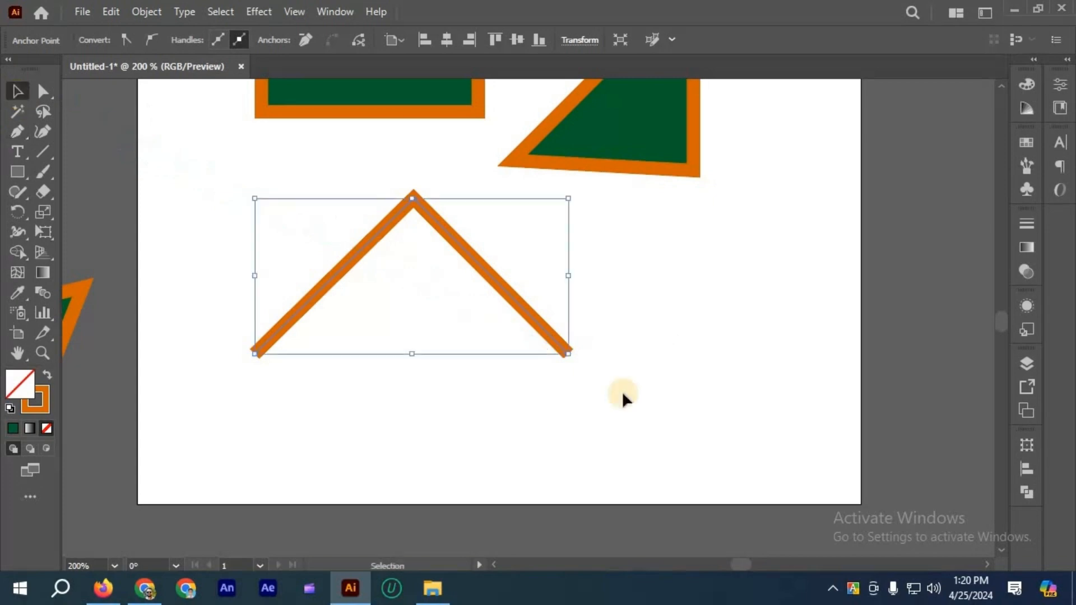
left_click(20, 137)
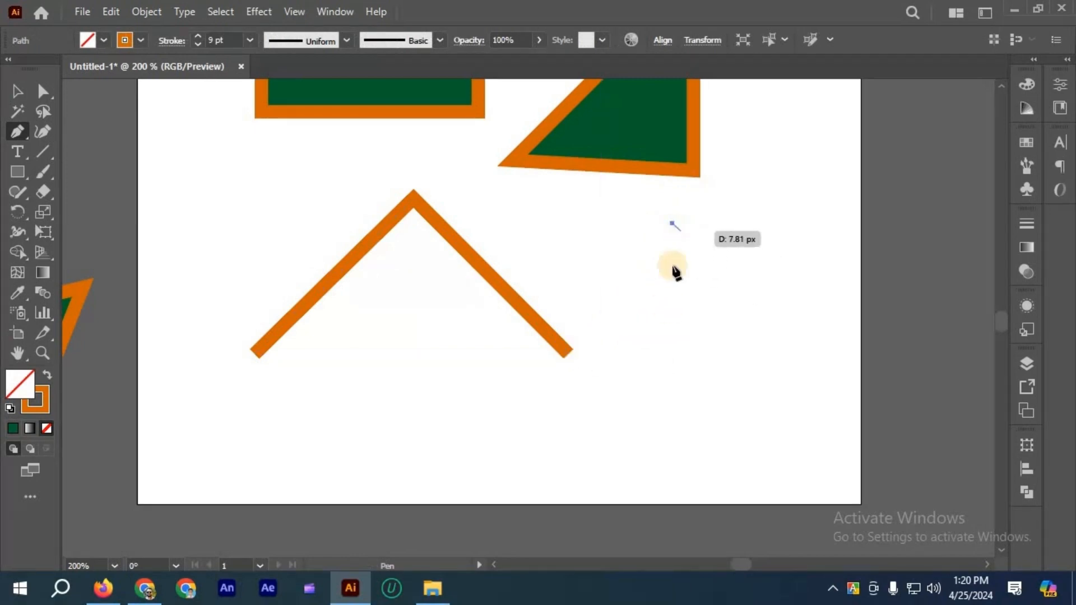
scroll(669, 323, "down", 1)
scroll(671, 324, "up", 3)
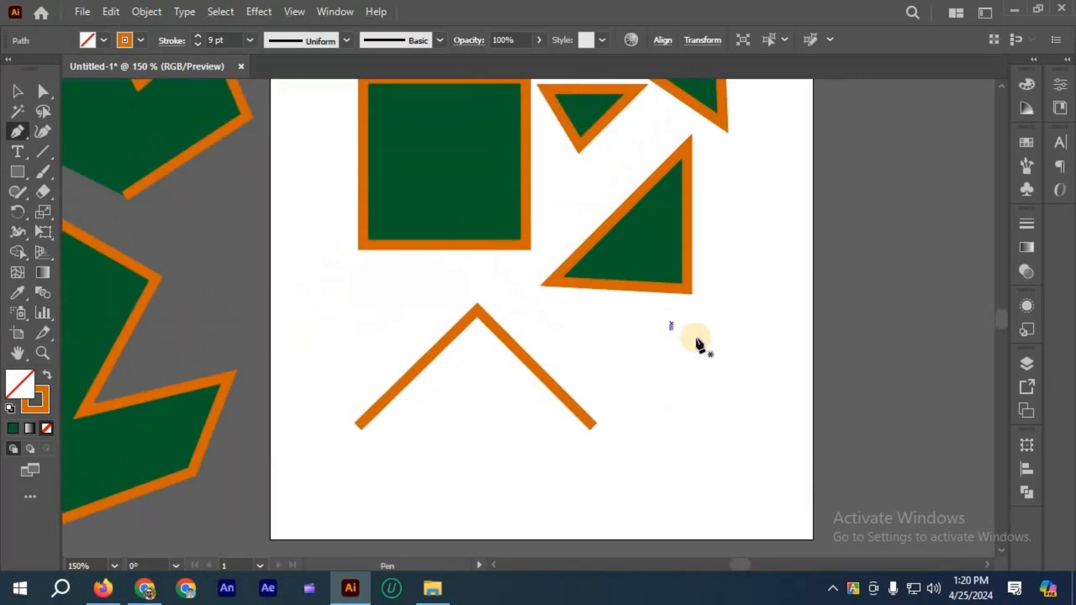
key("ctrl+z")
- Select all the artwork on and beside the artboard and delete it
scroll(82, 171, "down", 2)
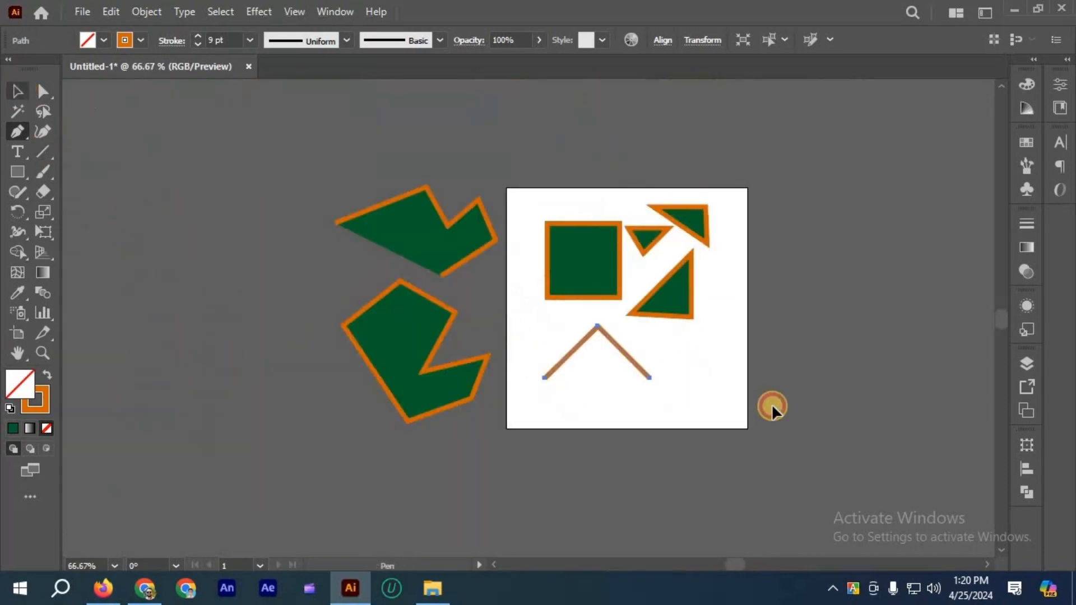
key("v")
key("ctrl+a")
key("Delete")
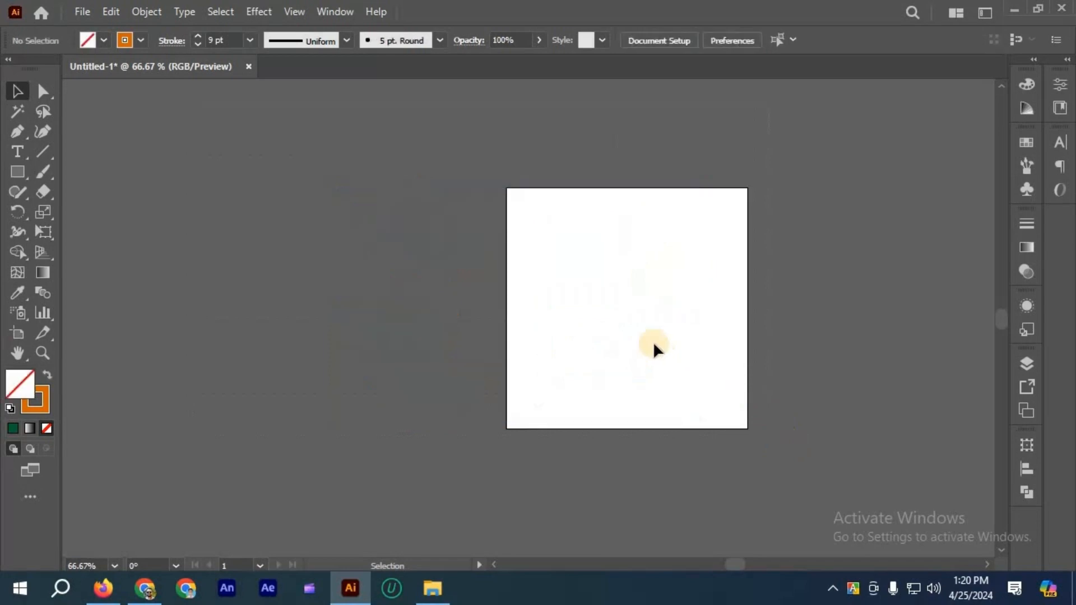
- Place a Pen anchor on the empty artboard, try a slightly slanted upward segment from it, and undo that segment
scroll(650, 331, "up", 1)
scroll(639, 342, "up", 1)
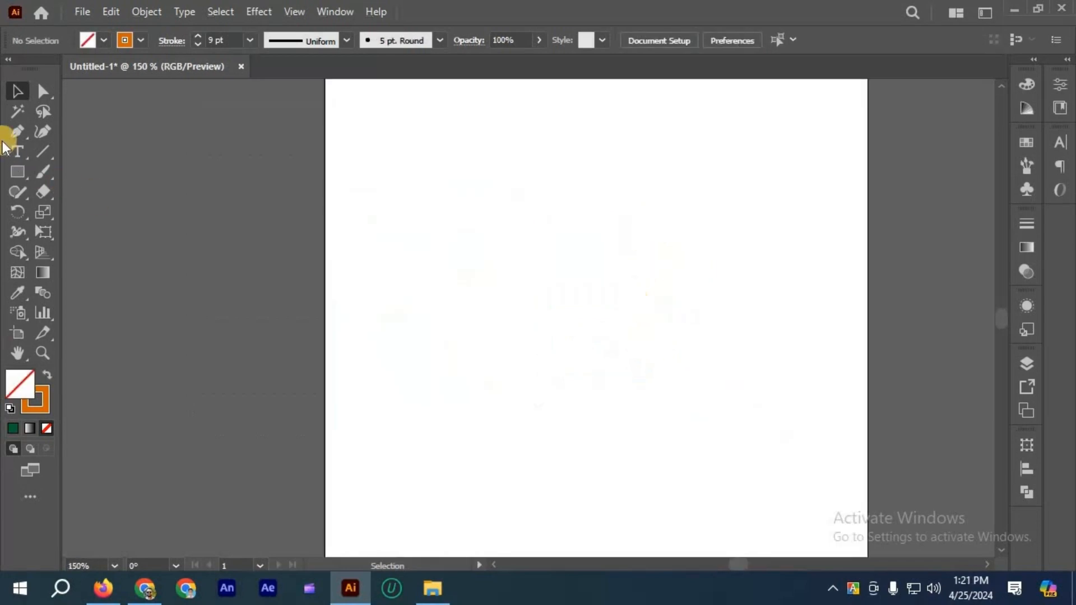
left_click(17, 132)
scroll(489, 301, "down", 1)
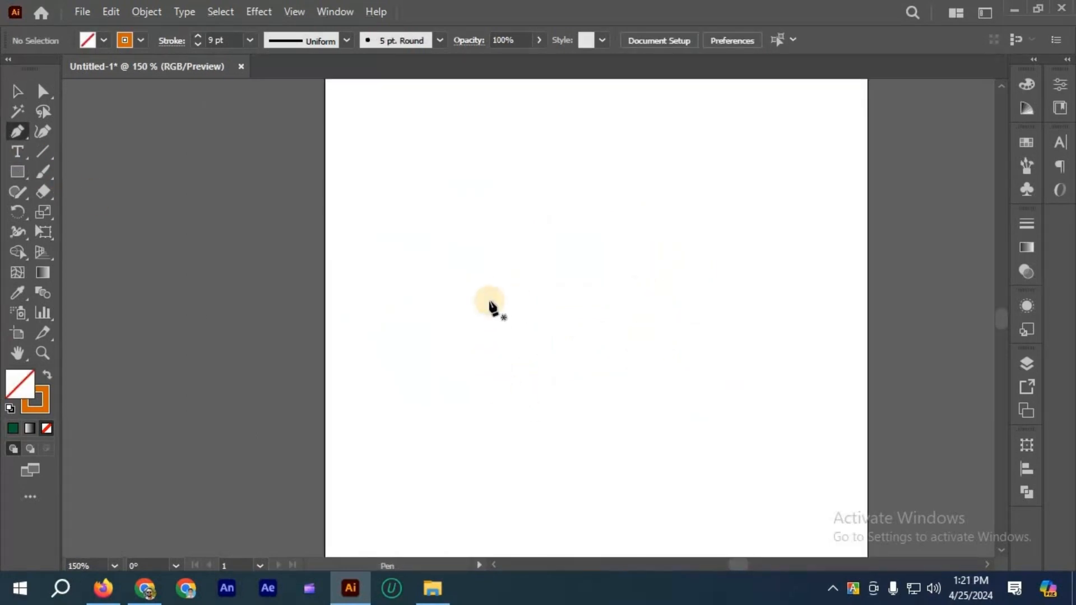
left_click(475, 364)
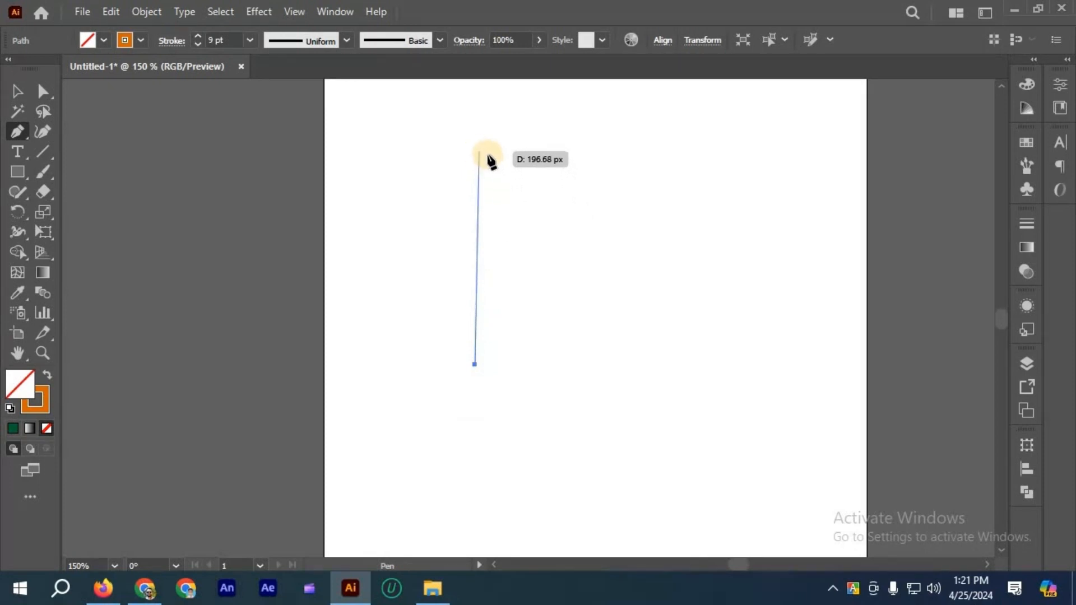
left_click(495, 150)
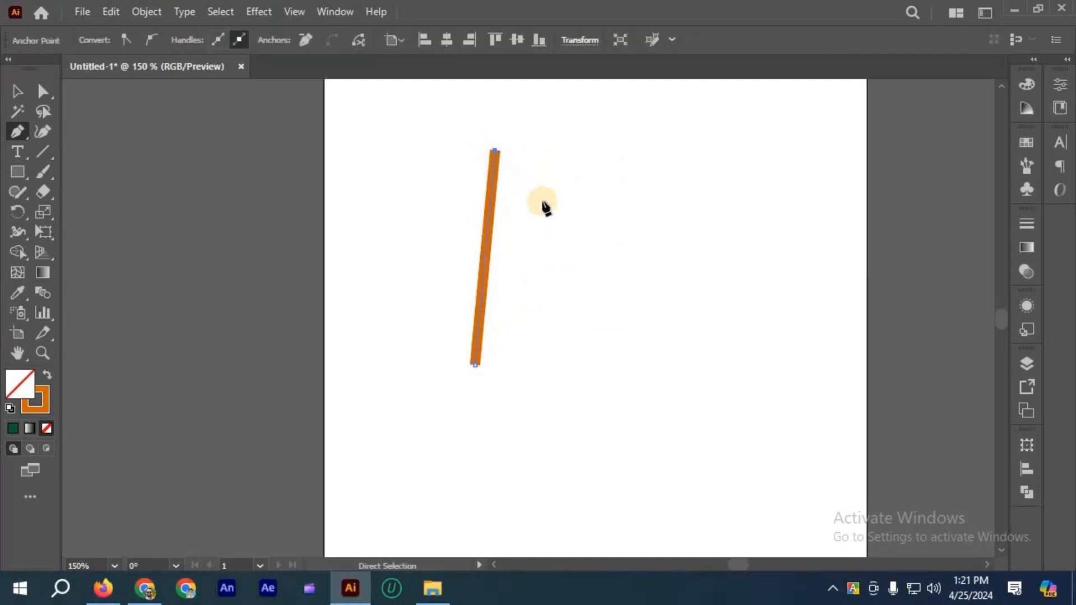
key("ctrl+z")
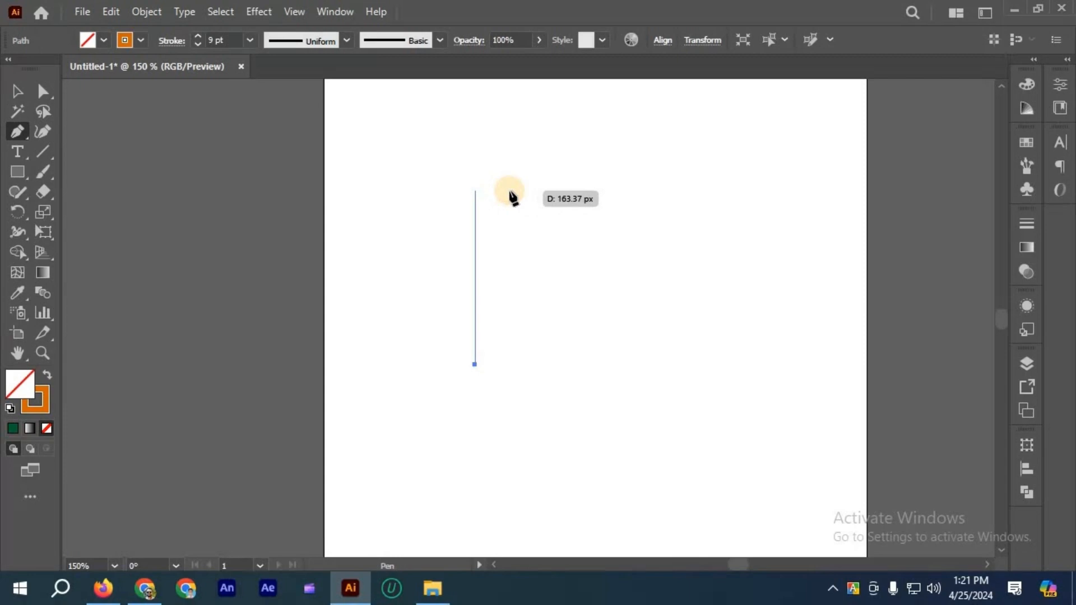
- Draw a perfectly vertical Pen segment about 163 px long, try a constrained horizontal side from its upper end, and undo that side
left_click(475, 191)
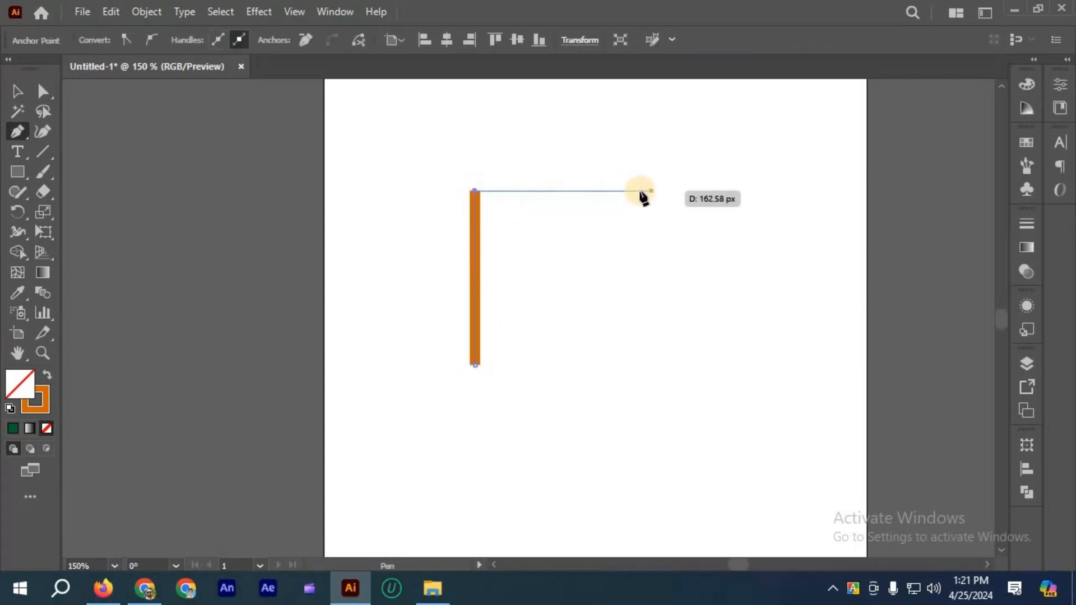
left_click(640, 230, "shift")
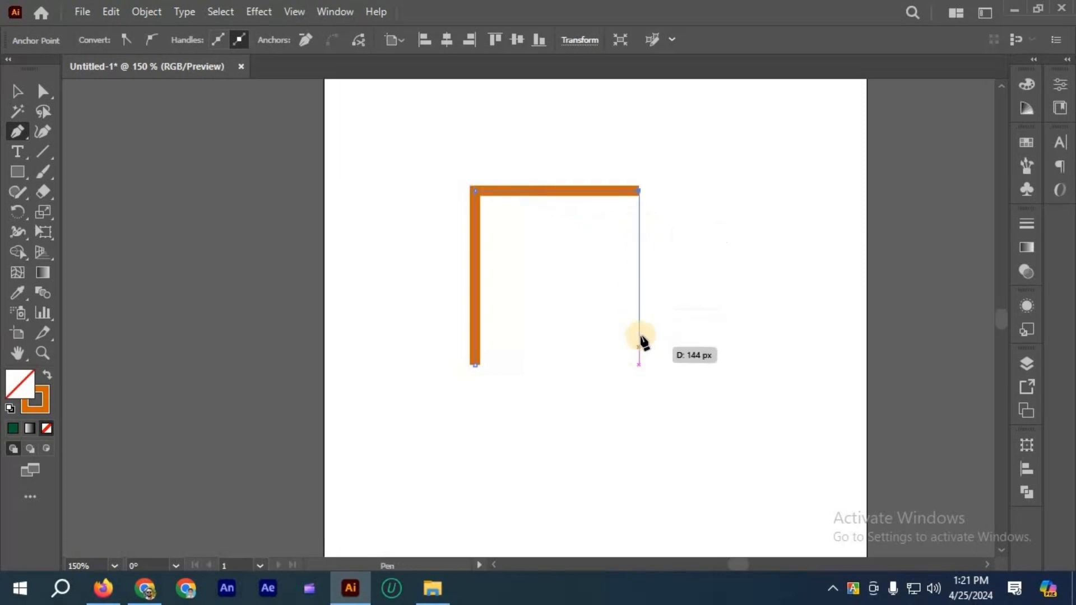
key("ctrl+z")
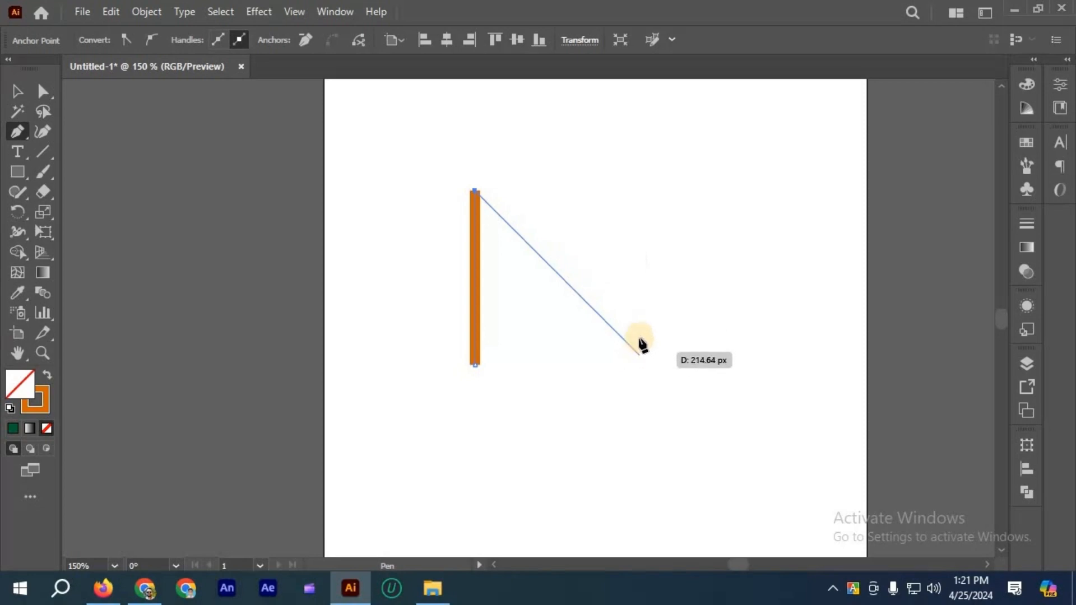
- Try diagonal segments sloping down from the upper end of the vertical line, undoing each one
left_click(637, 352)
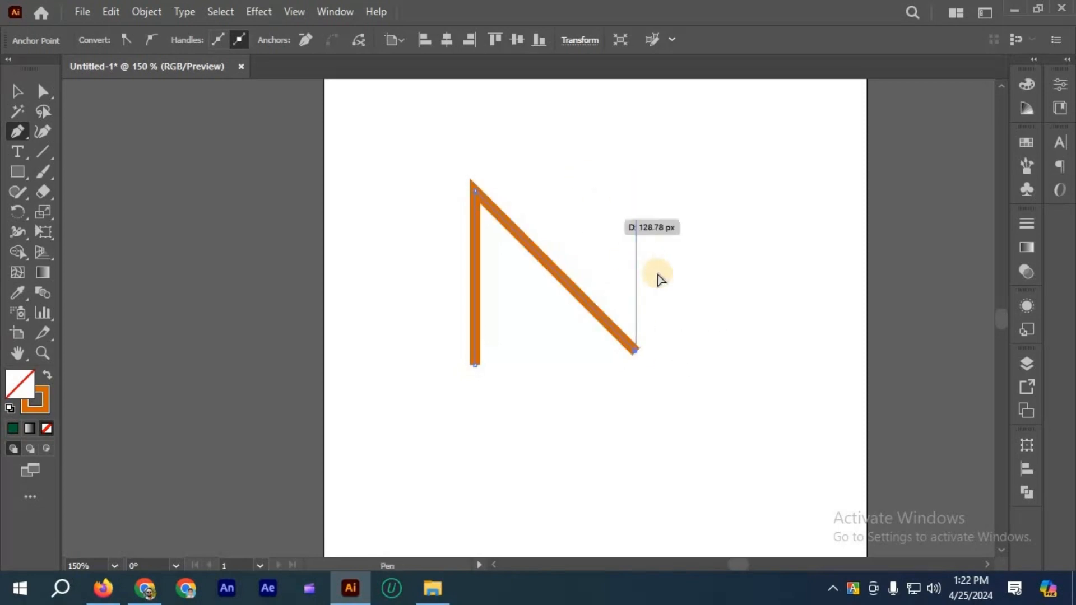
key("ctrl+z")
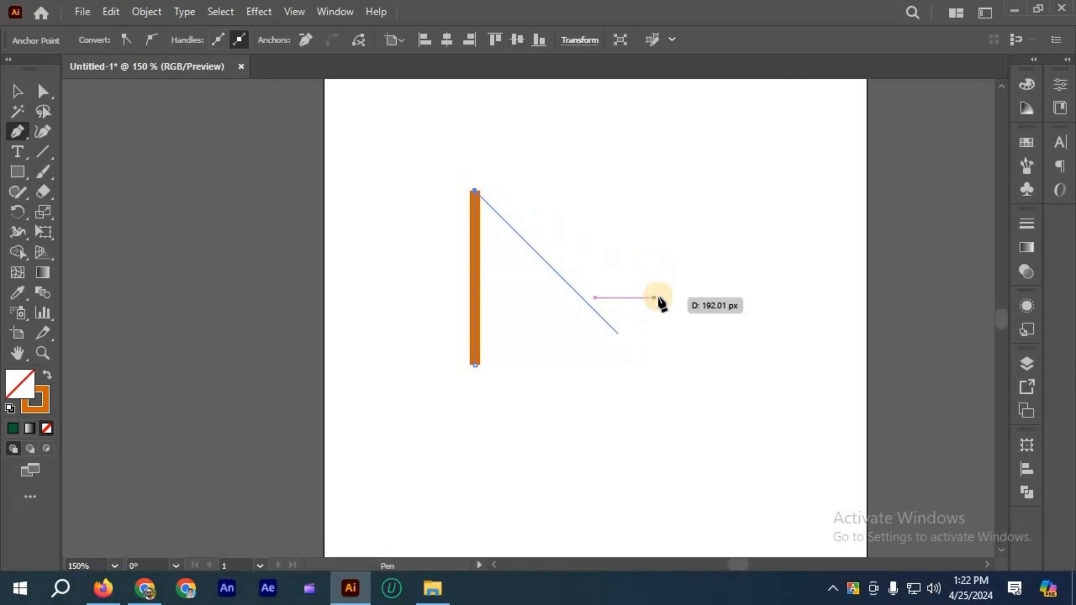
left_click(657, 297, "shift")
key("ctrl+z")
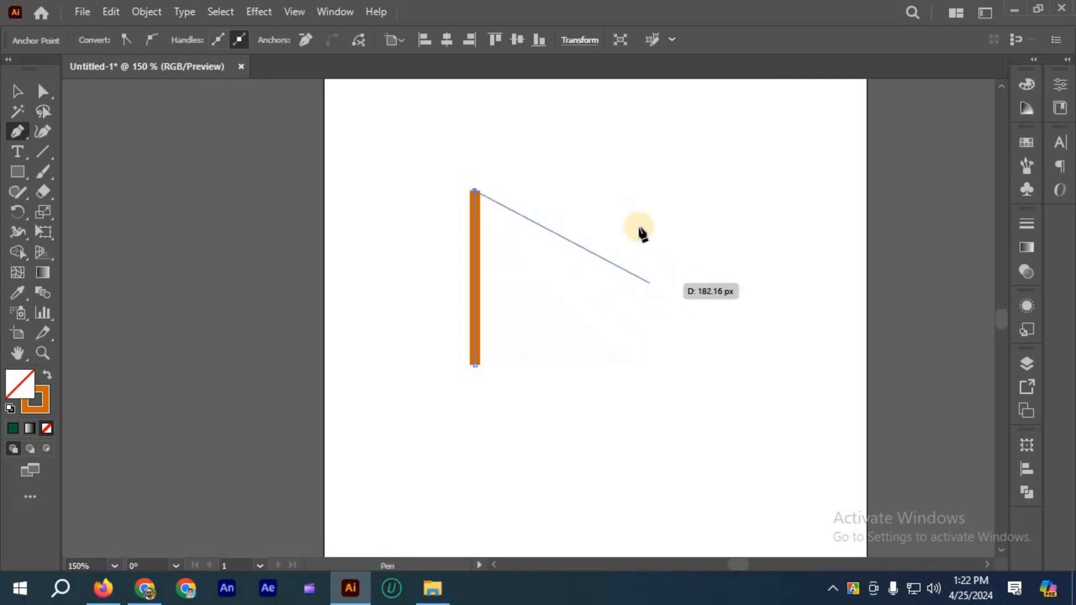
- Add a constrained horizontal top side and a 45-degree side slanting back toward the start, and undo the whole path
left_click(643, 232, "shift")
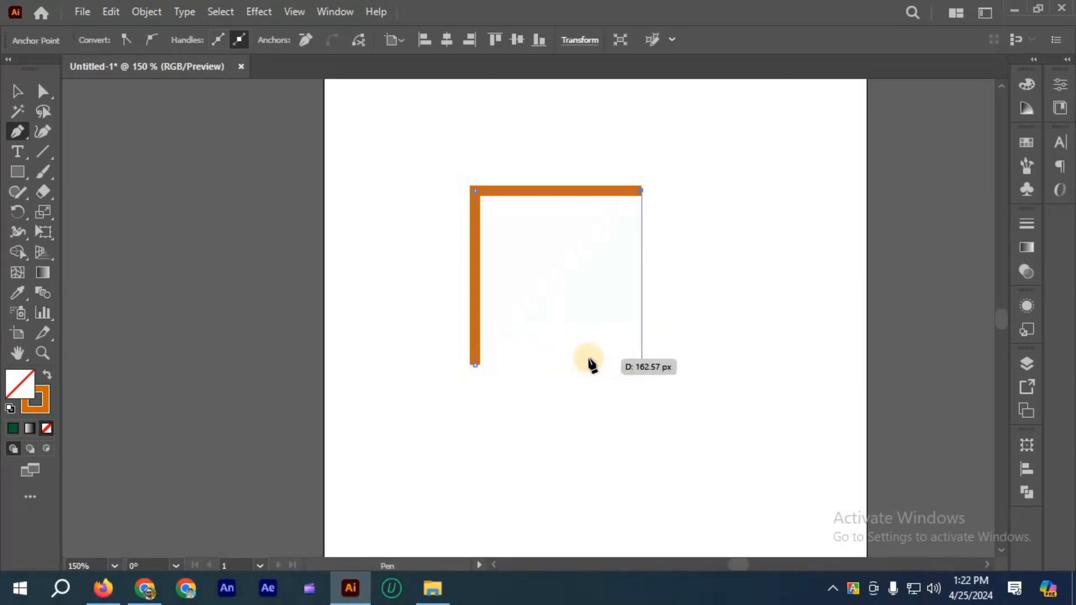
left_click(539, 368, "shift")
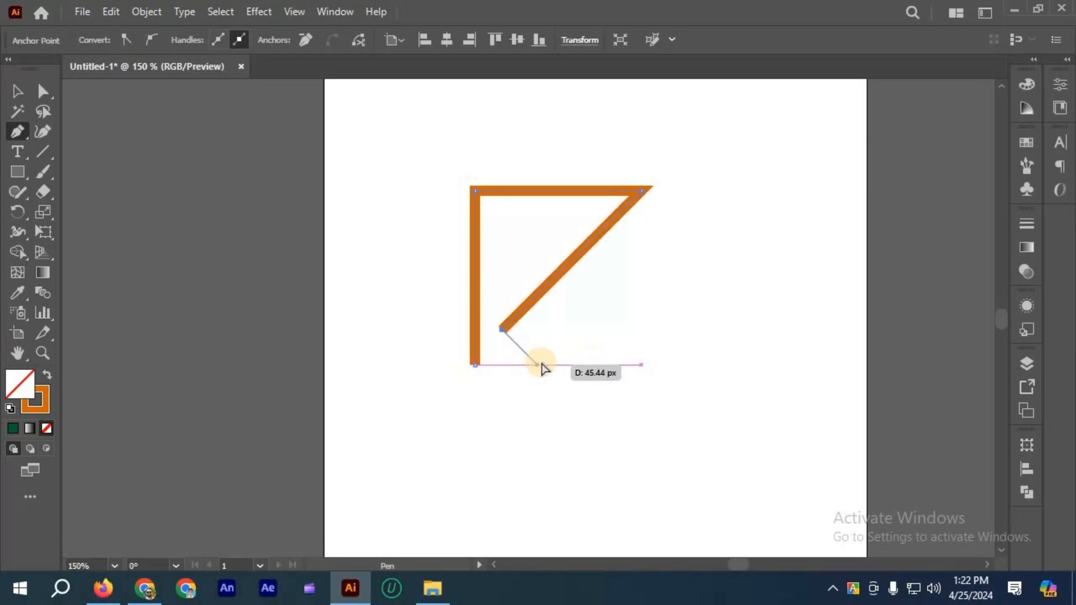
key("ctrl+z")
key("ctrl+z")
key("ctrl+z")
key("ctrl+z")
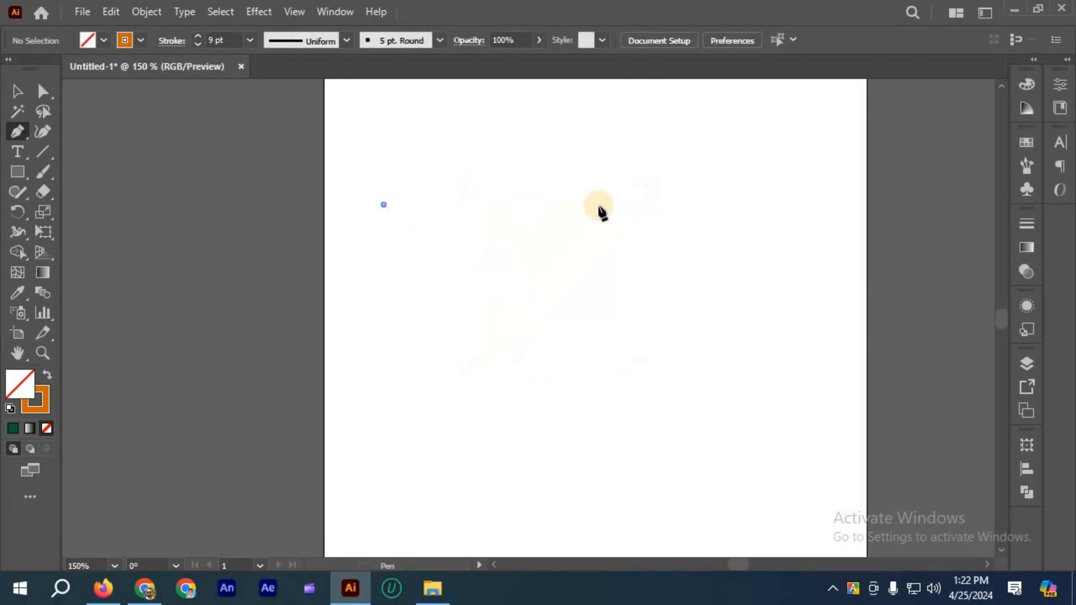
- Try a straight horizontal Pen segment, and an arched segment shaped by pulling long handles from its end anchor, undoing each
left_click(634, 204, "shift")
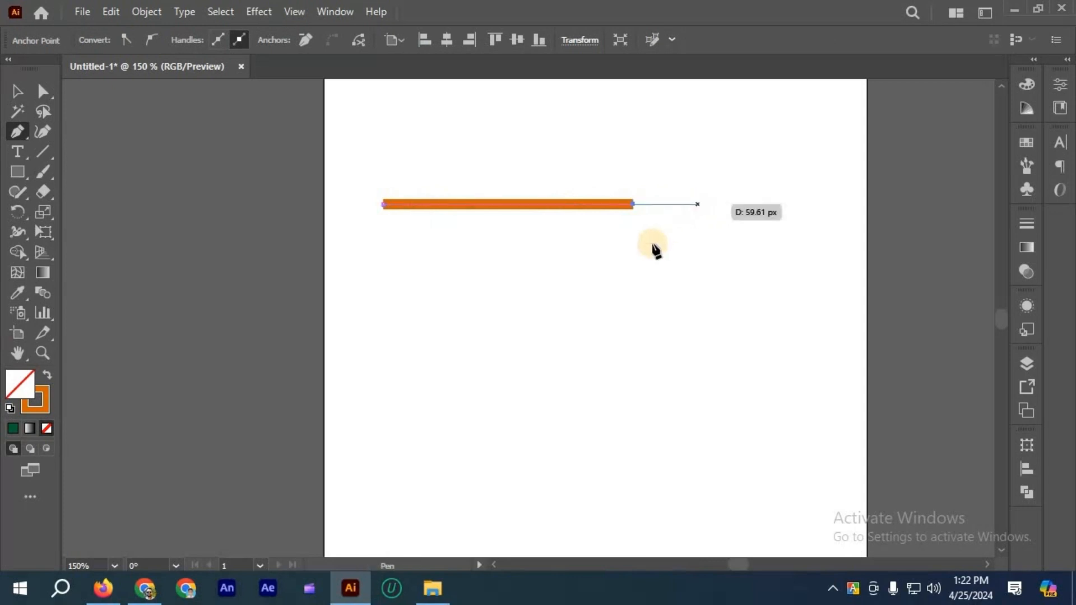
key("ctrl+z")
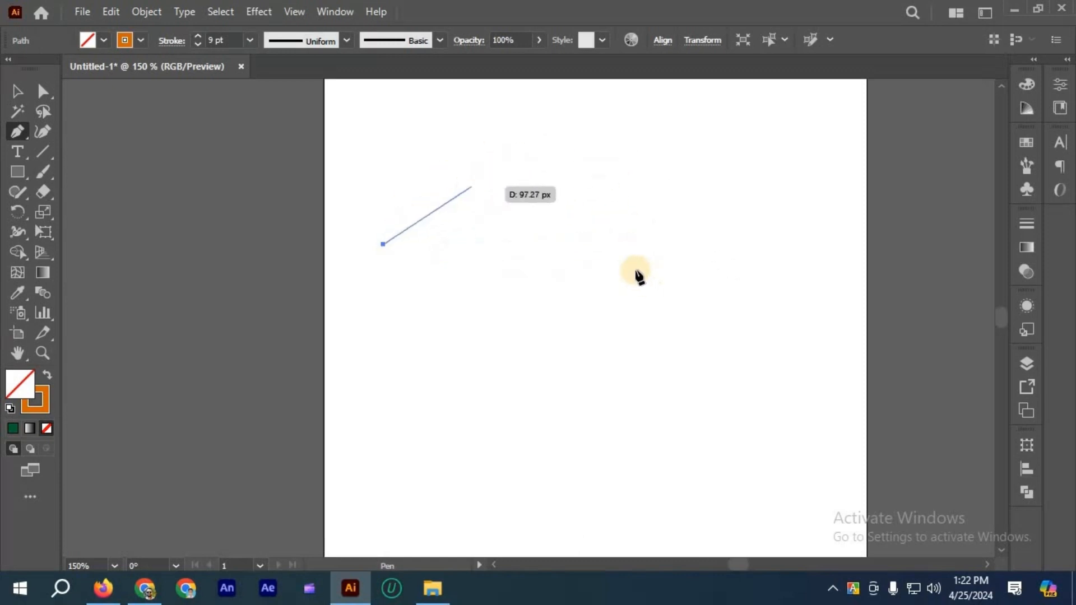
left_click(574, 220)
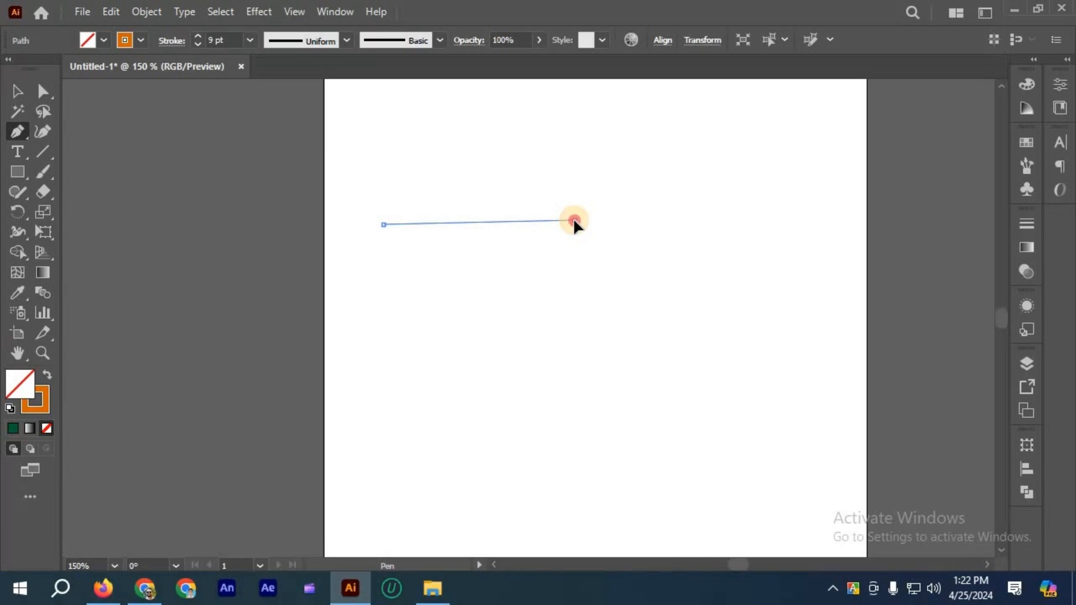
left_click_drag(639, 147, 652, 142)
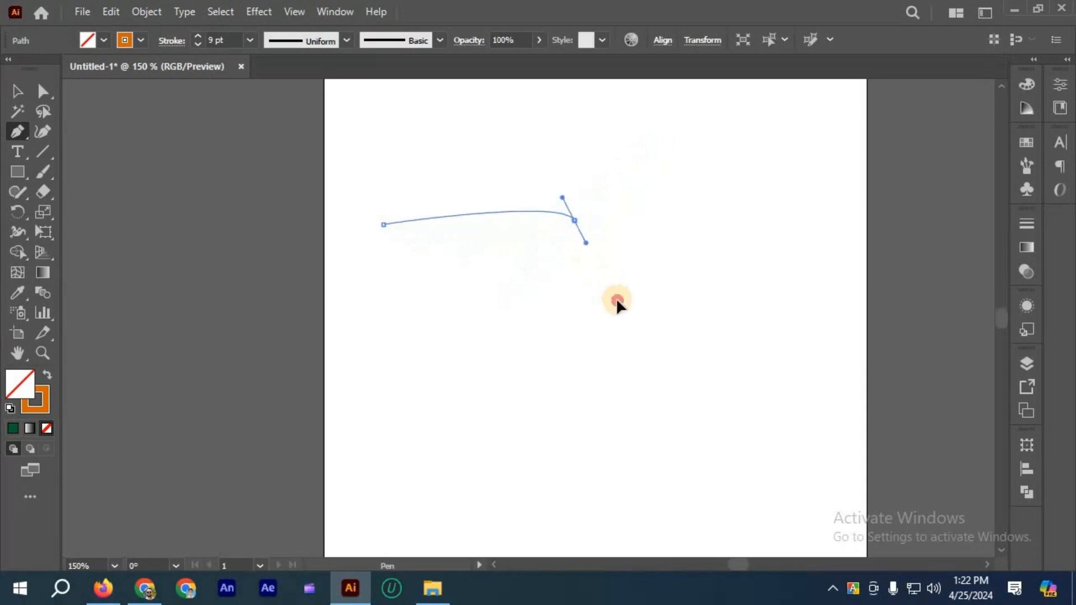
left_click_drag(634, 314, 668, 324)
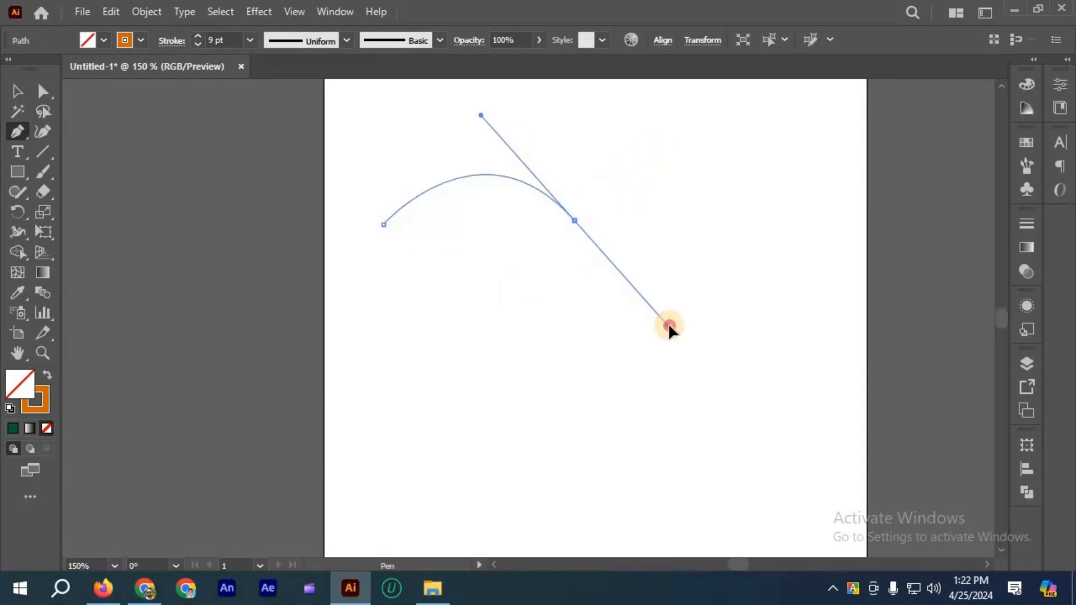
left_click_drag(670, 323, 662, 319)
key("ctrl+z")
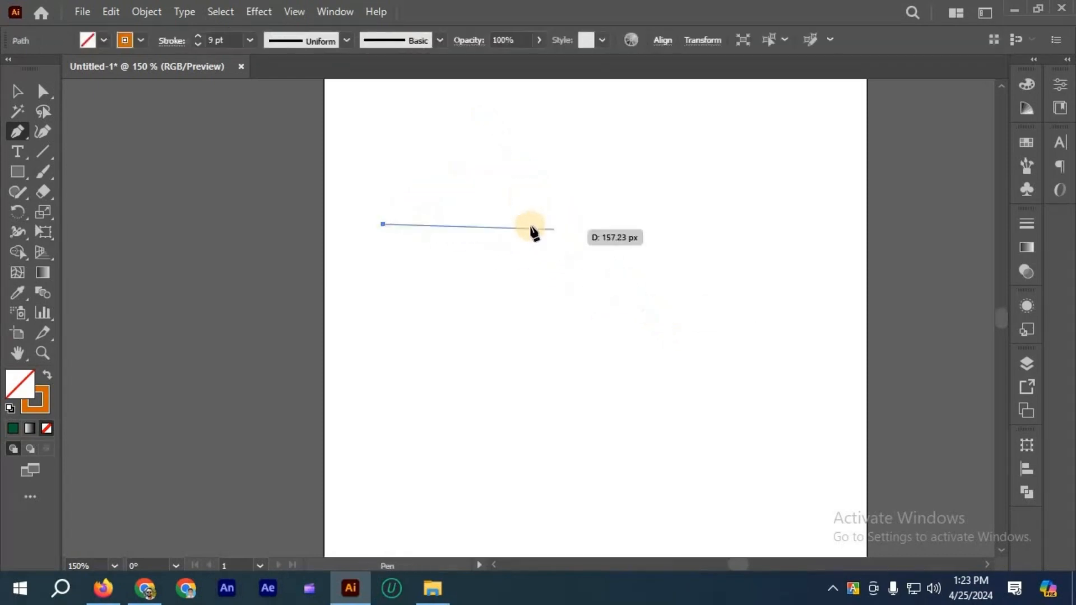
- Try three curved Pen segments from the starting anchor with different end points and handle directions, undoing each
mouse_move(649, 219)
left_mouse_down()
mouse_move(685, 228)
mouse_move(676, 226)
left_mouse_up()
key("ctrl+z")
left_click_drag(559, 242, 590, 405)
key("ctrl+z")
left_click_drag(496, 361, 411, 521)
key("ctrl+z")
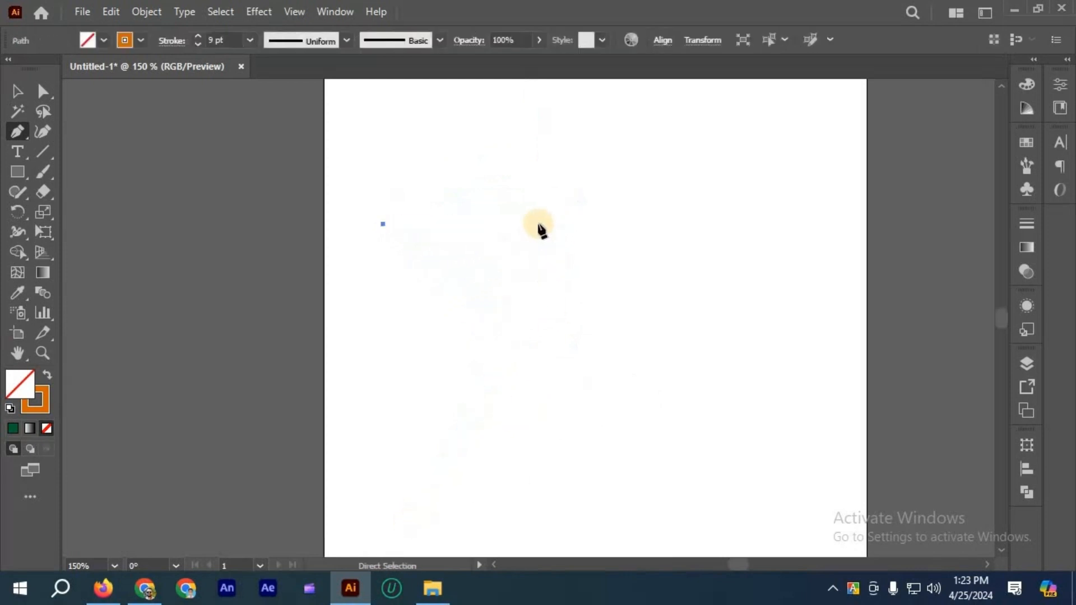
- Try an upward-arching Pen curve with a handle about 107 px long, and another with a steeper handle, undoing both
left_click_drag(533, 190, 631, 248)
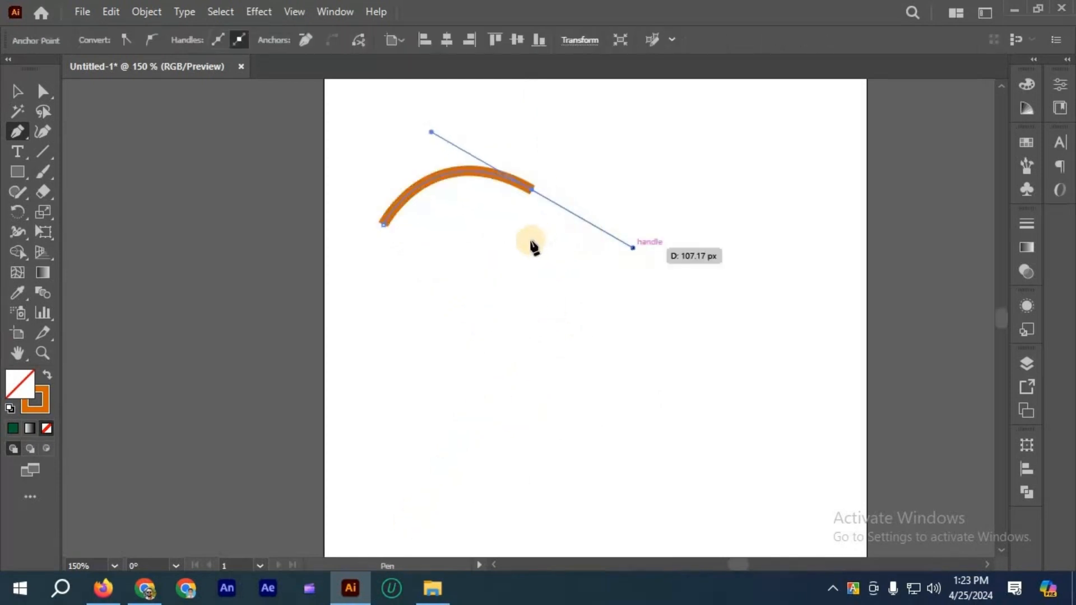
key("ctrl+z")
left_click_drag(531, 241, 622, 340)
key("ctrl+z")
- Try a downward-bowing Pen curve by pulling its end handle diagonally upward, preview the continuing curve, and undo it
mouse_move(565, 241)
left_mouse_down()
mouse_move(638, 207)
mouse_move(707, 143)
mouse_move(662, 148)
left_mouse_up()
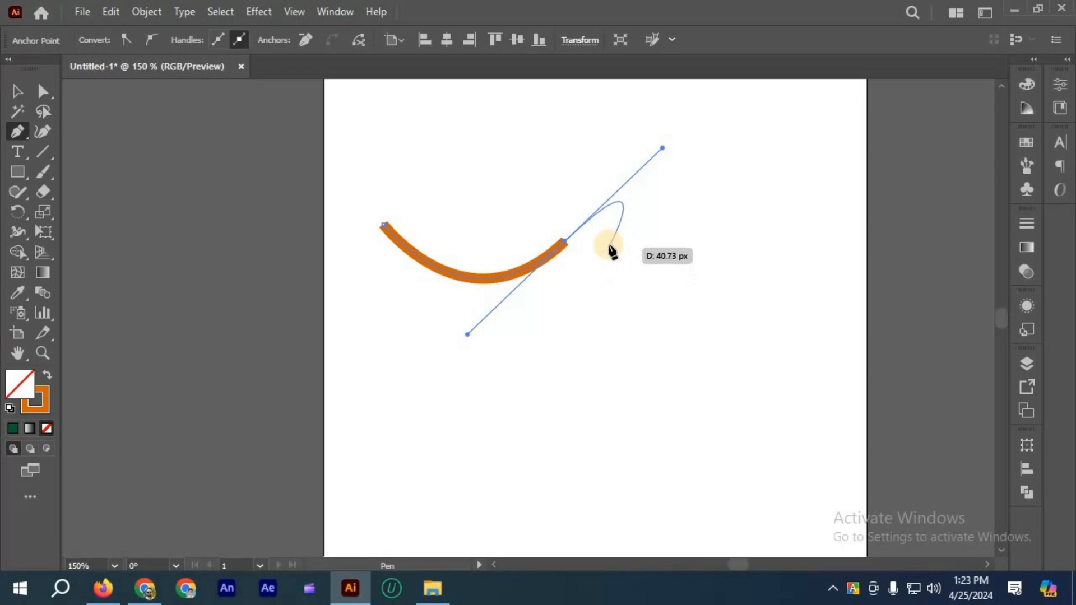
scroll(612, 252, "down", 1)
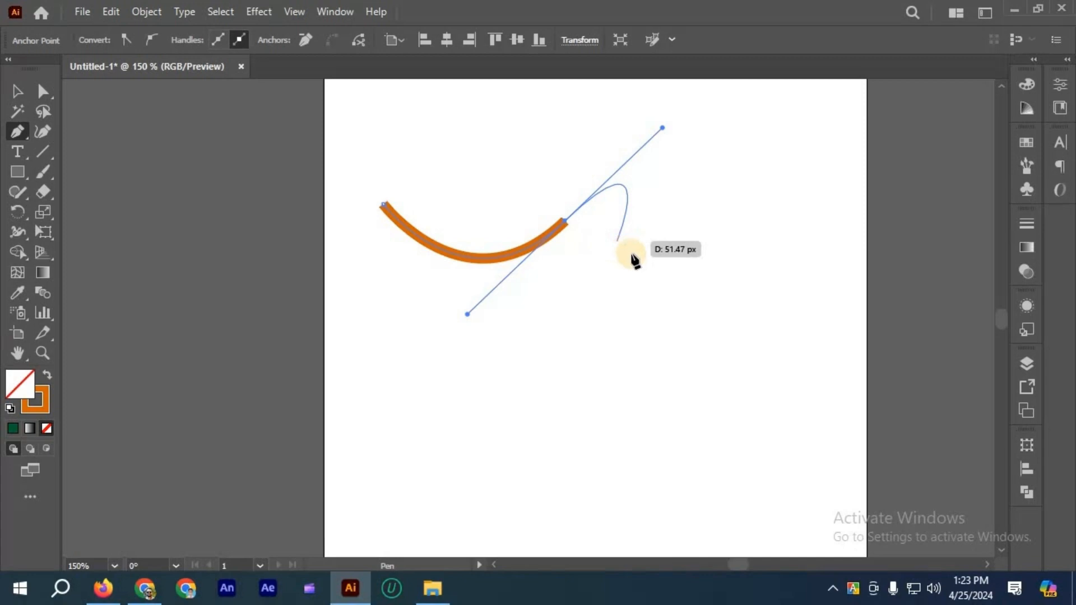
scroll(667, 286, "up", 2)
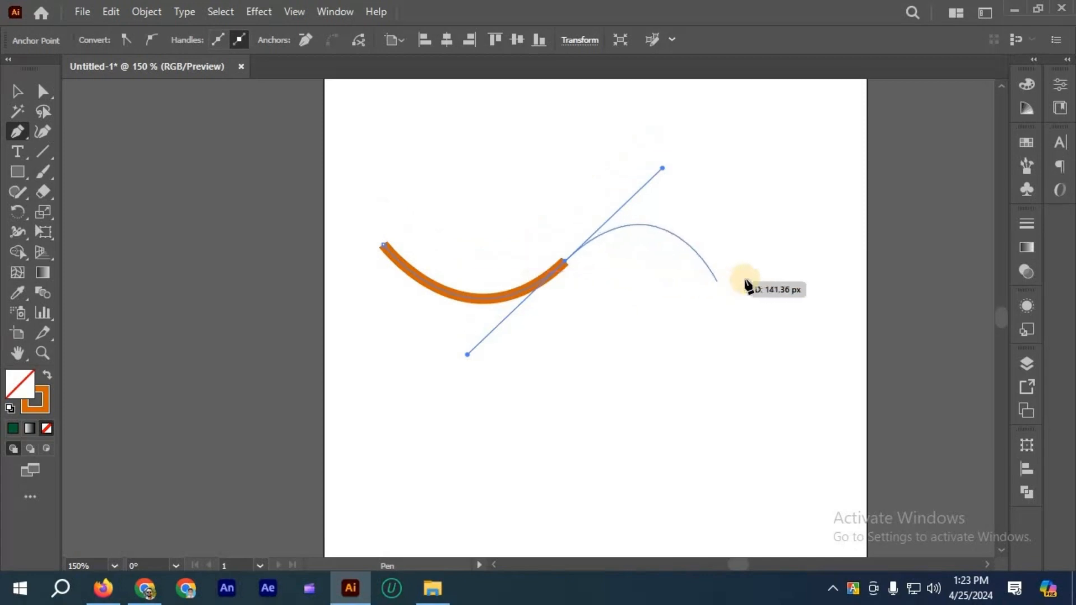
key("ctrl+z")
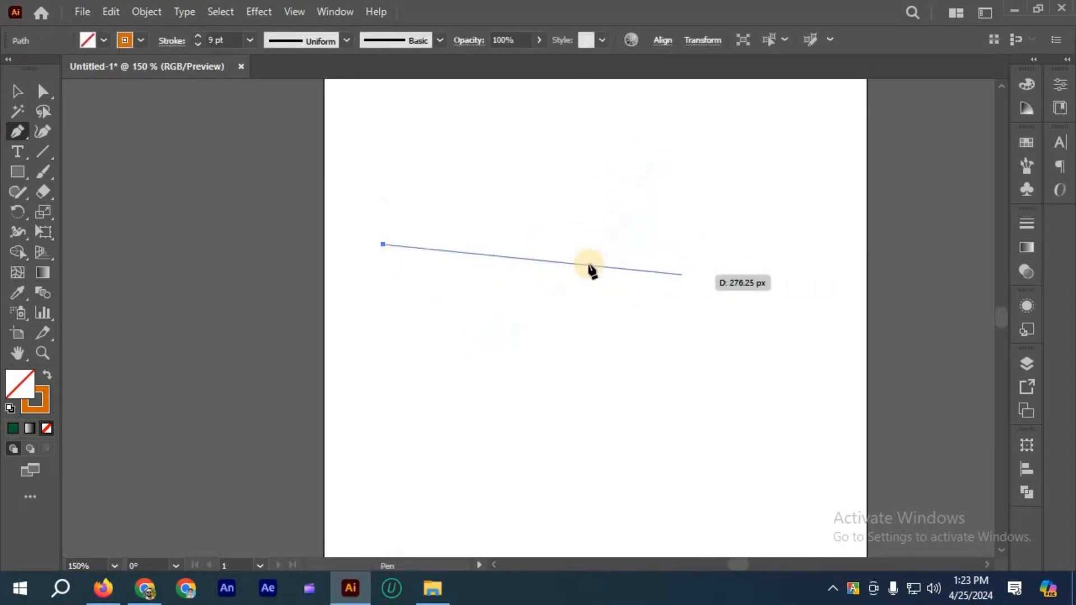
- Try a straight horizontal Pen segment followed by a segment curving up to an end anchor with diagonal handles
left_click(501, 245)
left_click_drag(581, 194, 589, 178)
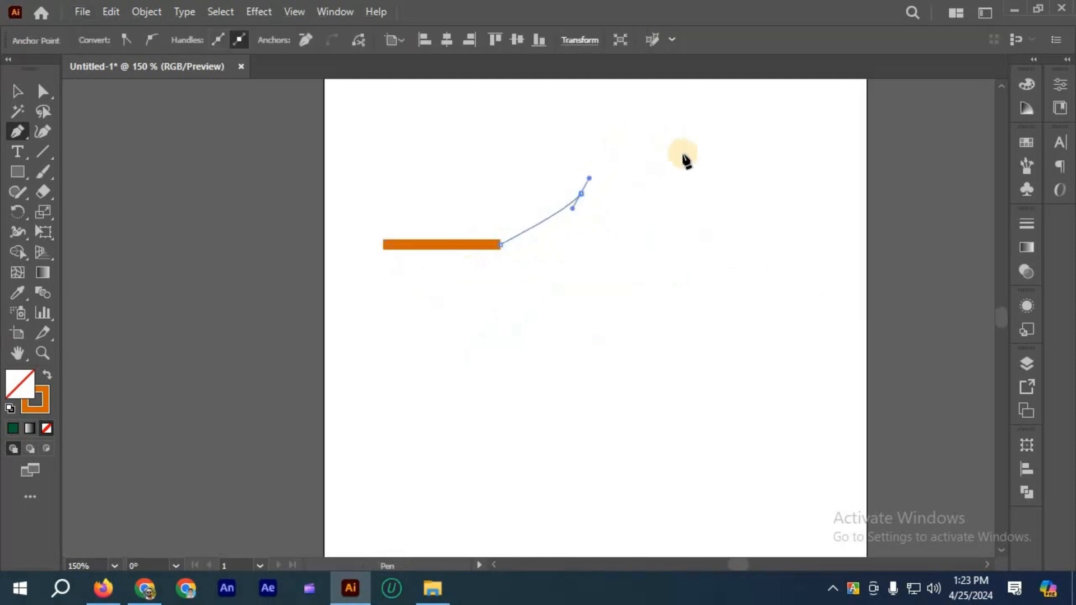
scroll(686, 158, "up", 2)
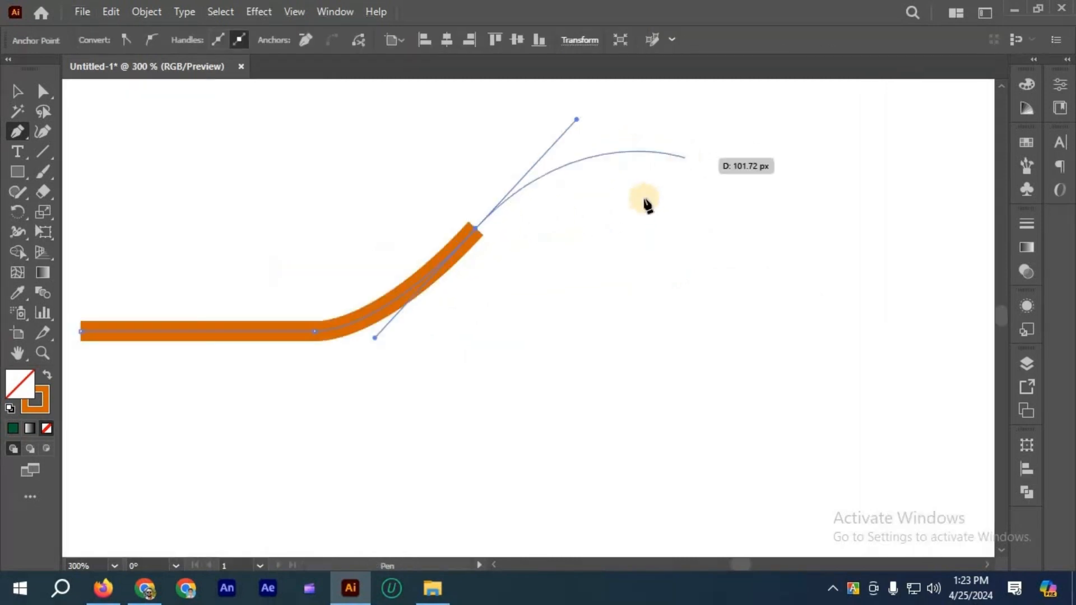
scroll(647, 209, "down", 2)
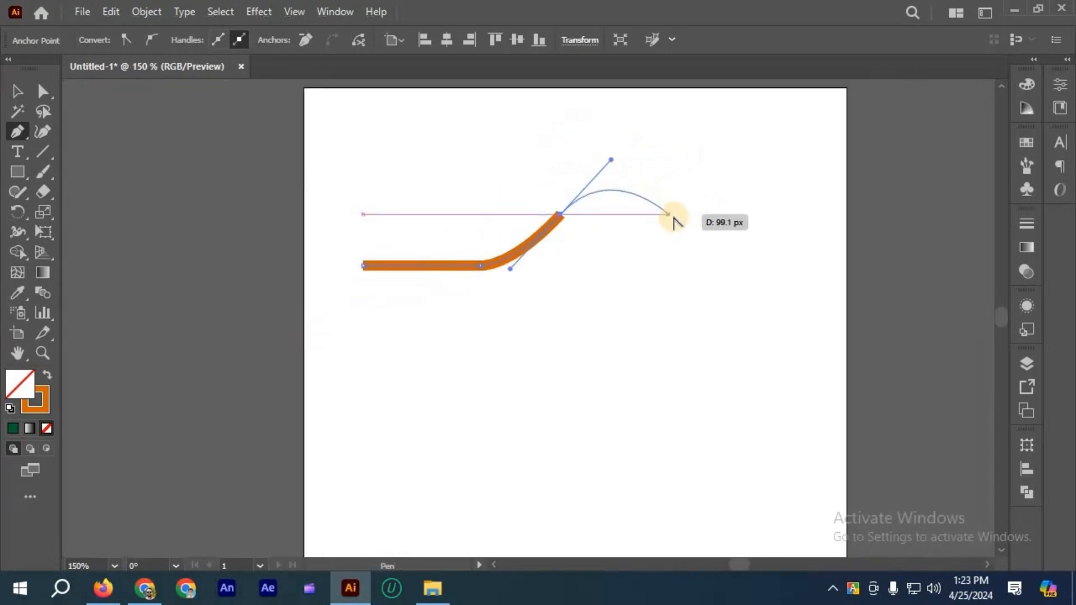
scroll(673, 220, "up", 1)
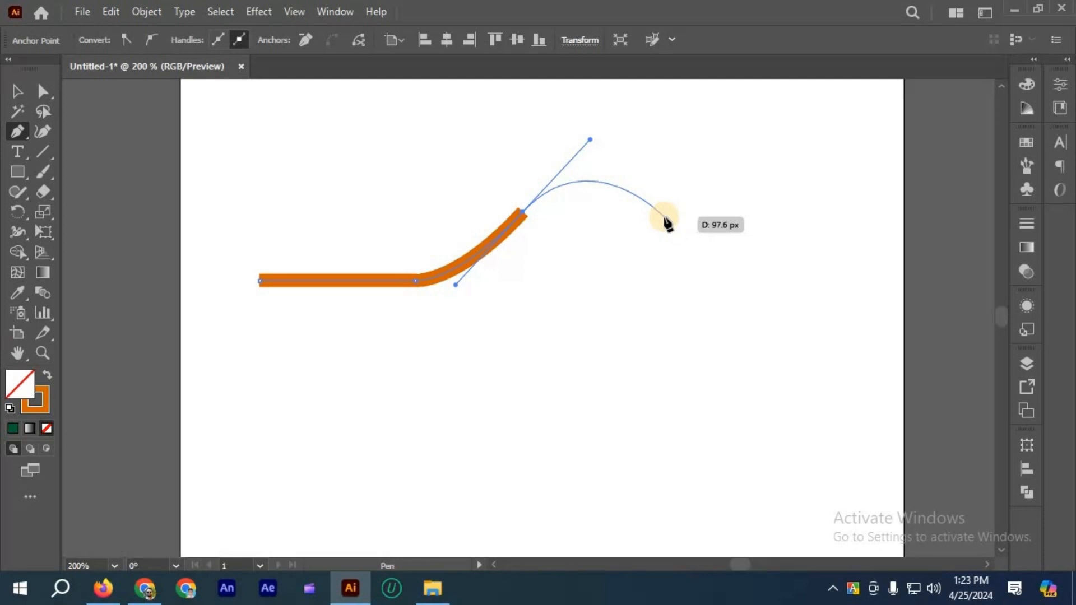
- Try continuing the rising curve with an arched segment to two slightly different end points, and undo the whole path
left_click(666, 220)
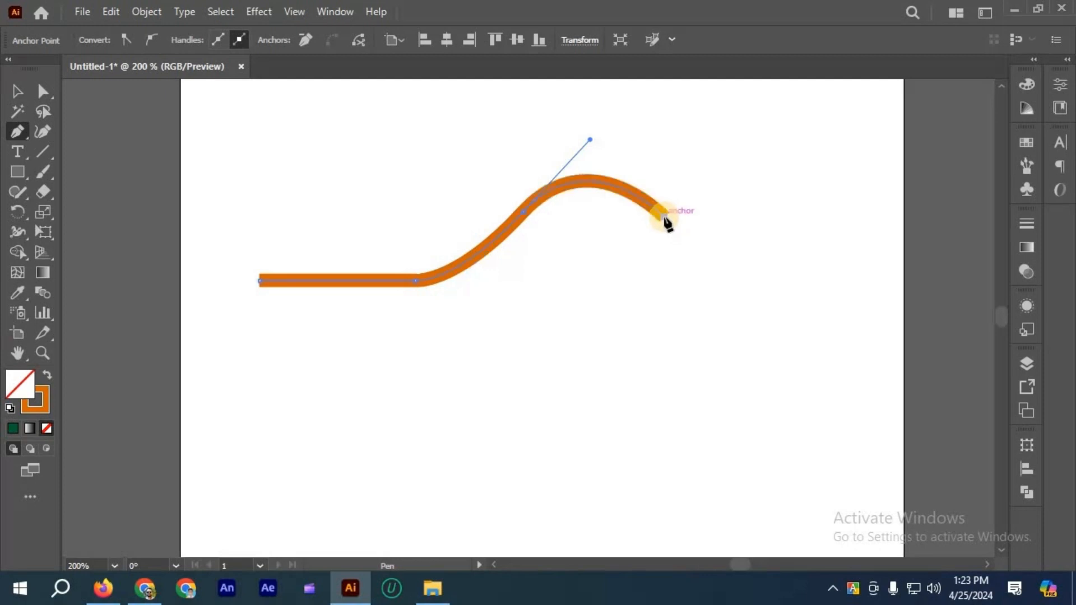
key("ctrl+z")
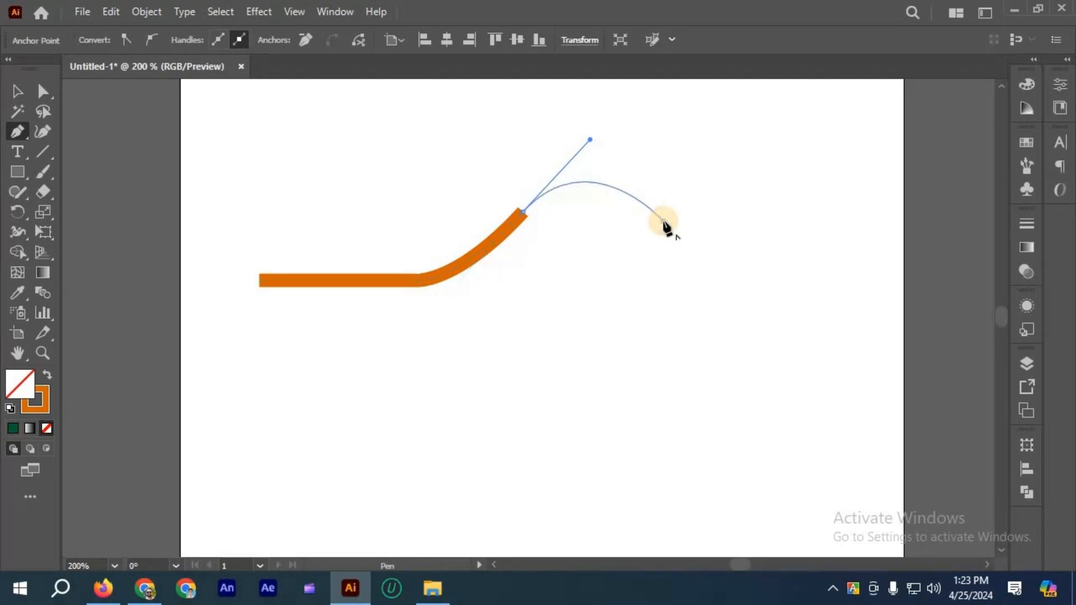
left_click(665, 224)
key("ctrl+z")
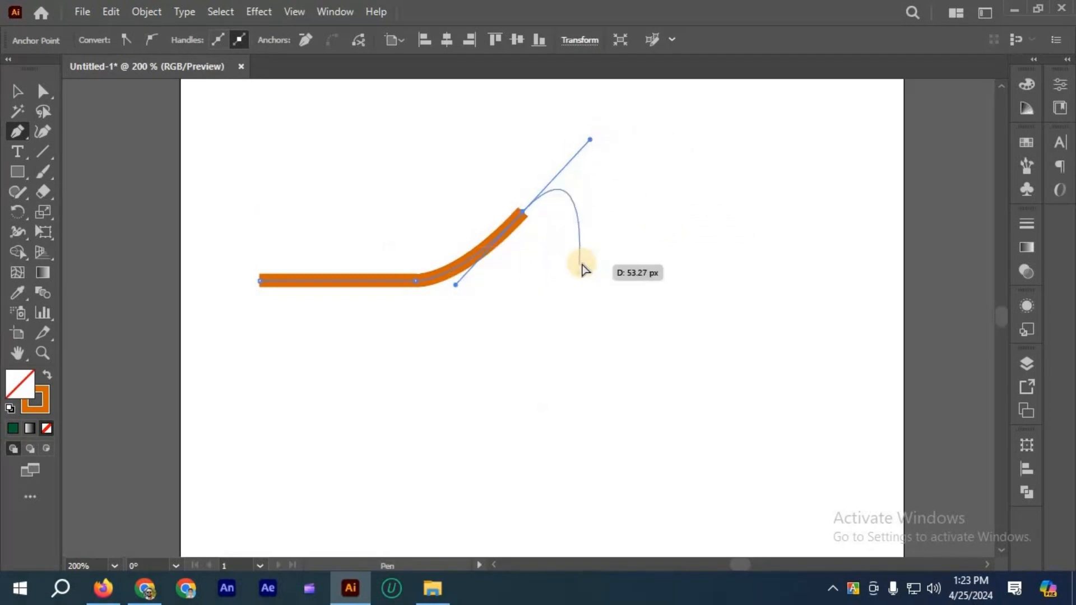
key("ctrl+z")
key("ctrl+z")
key("ctrl+z")
- Draw an arched Pen segment between two level anchors, pulling the end anchor's handles diagonally downward
left_click(267, 255)
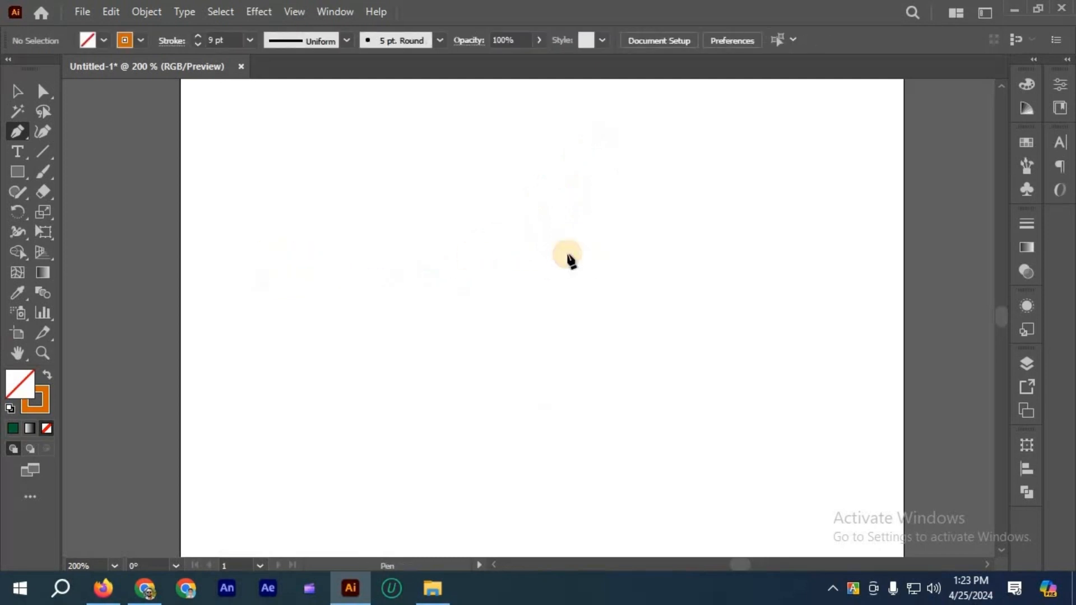
left_click(571, 254)
left_click_drag(570, 255, 716, 407)
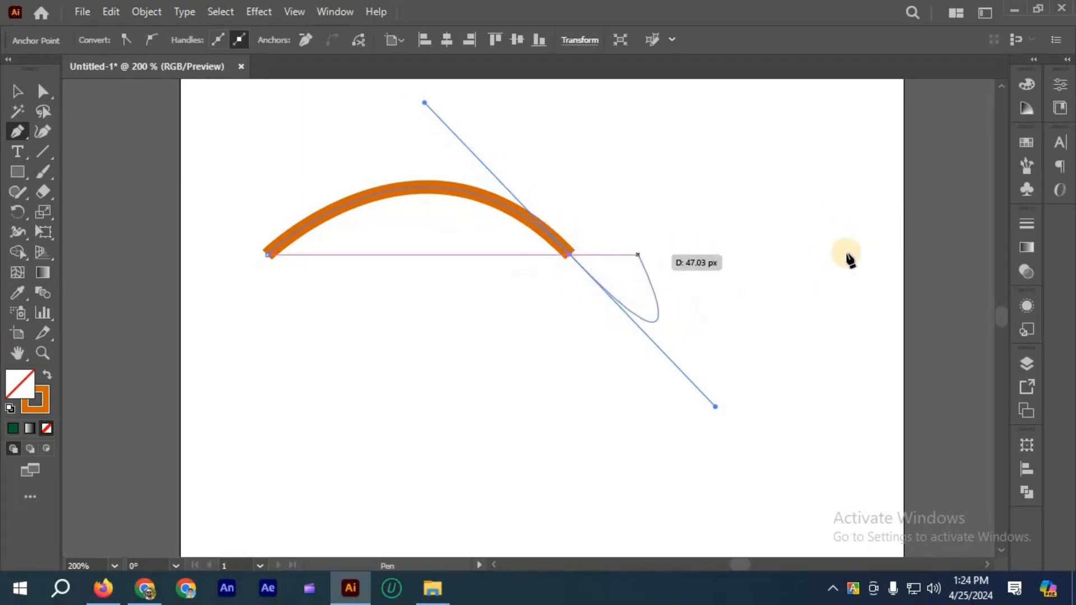
- Try continuing the arch with a smooth downward-bowing segment ending about 161 px away, and undo it
scroll(536, 256, "right", 1)
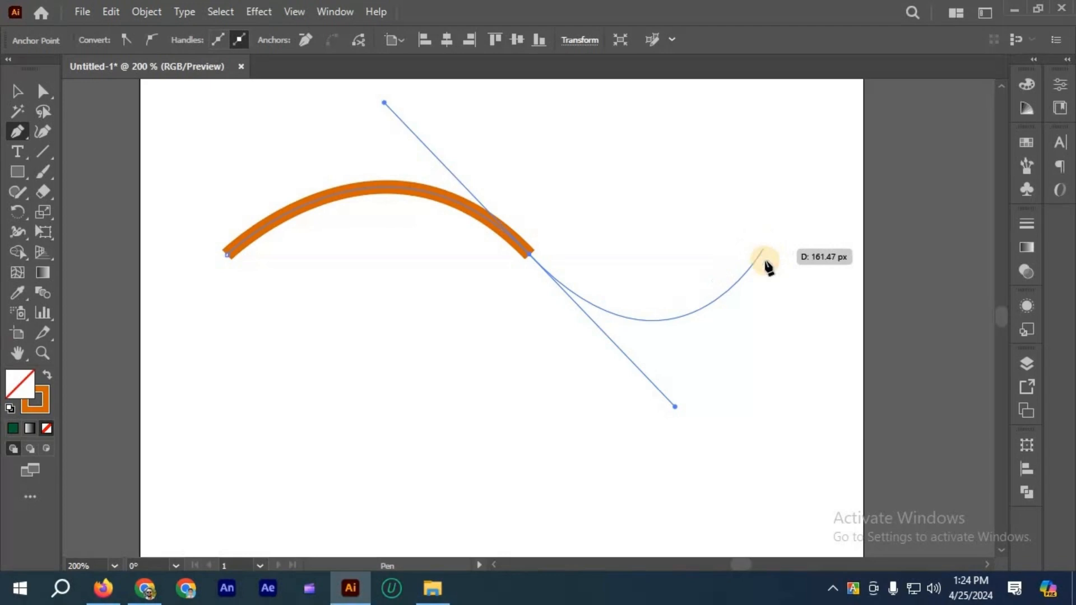
left_click(763, 249)
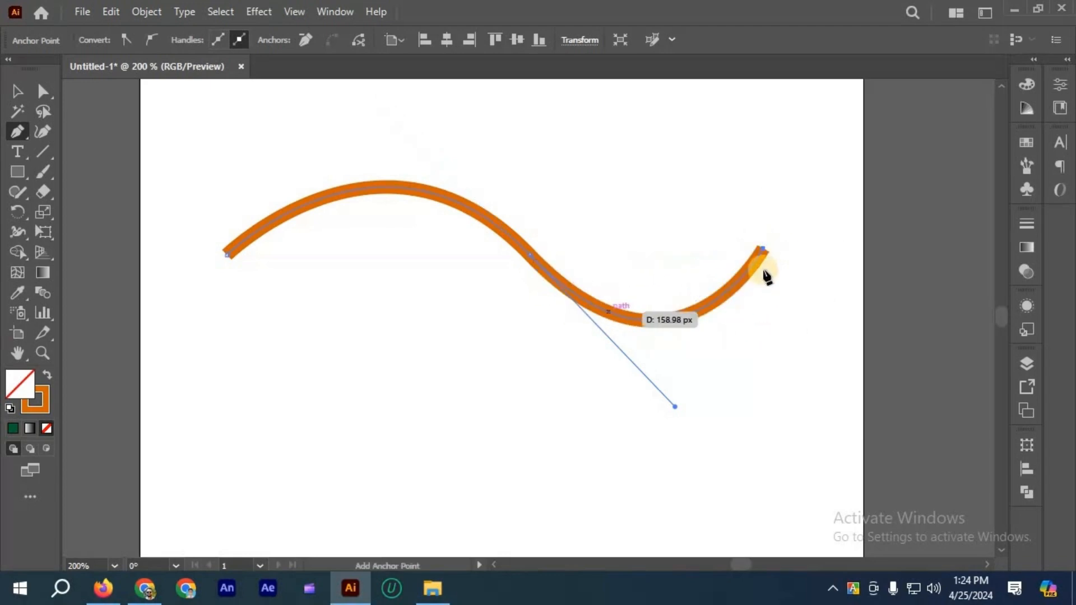
key("ctrl+z")
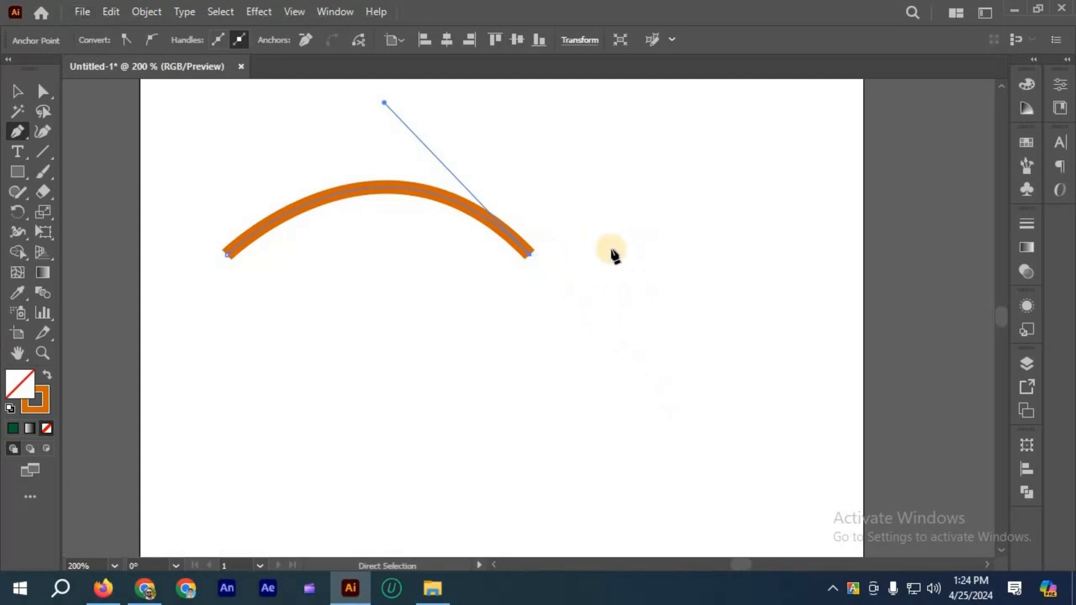
key("ctrl+z")
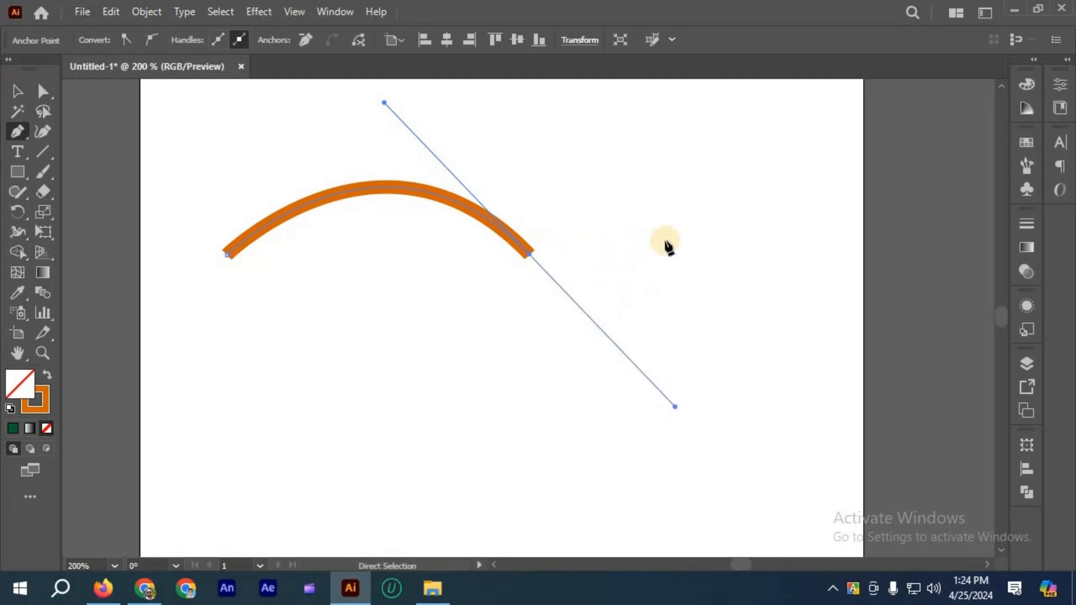
- Try a straight segment about 144 px long after removing the arch's outgoing handle, and a smooth curve about 191 px across with it restored, undoing each
left_click(528, 255)
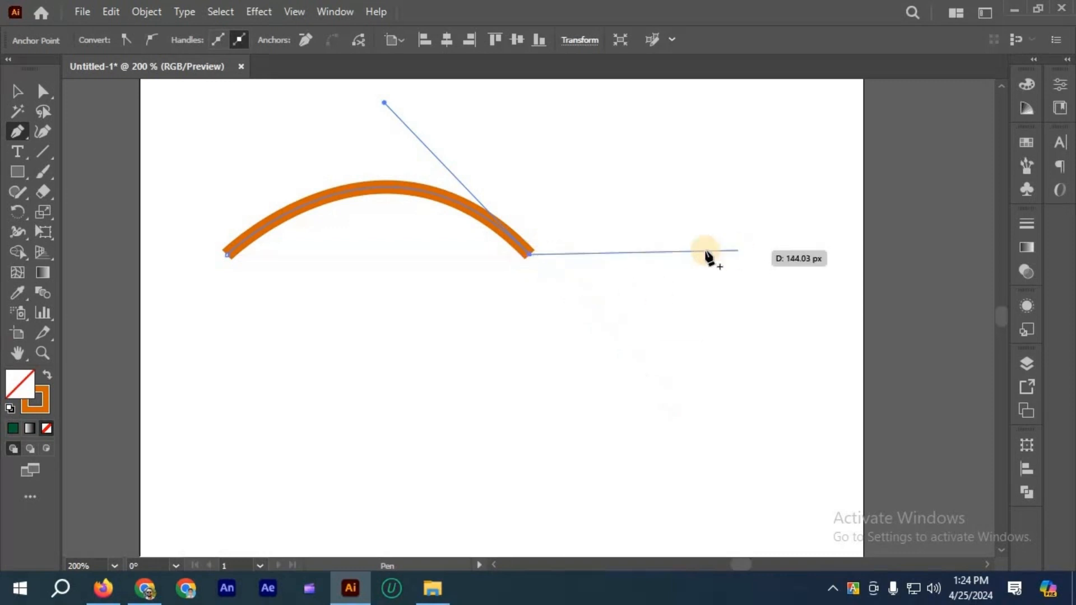
left_click(737, 251)
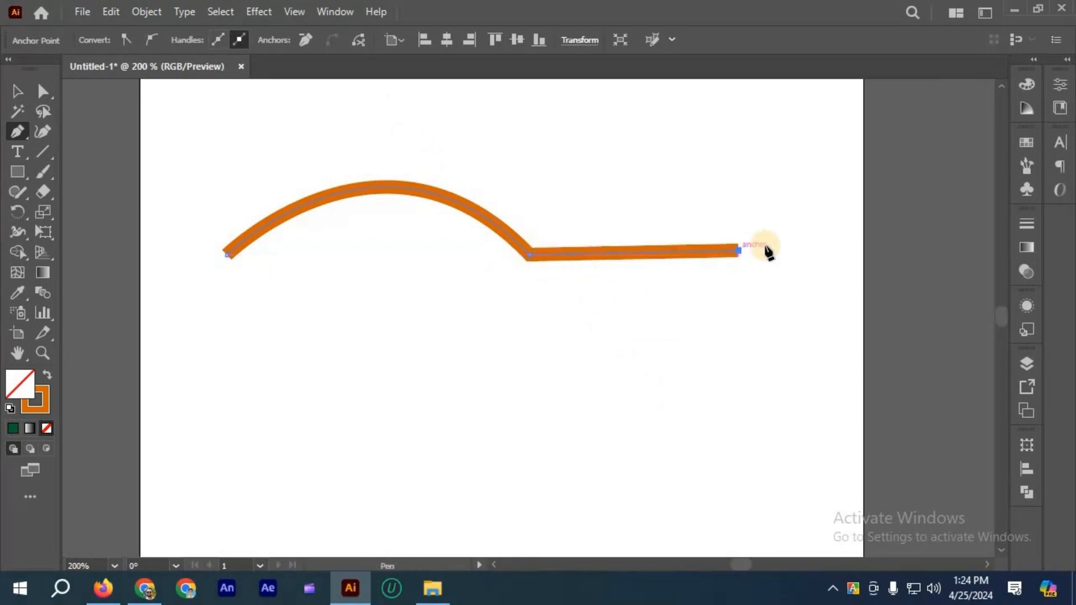
key("ctrl+z")
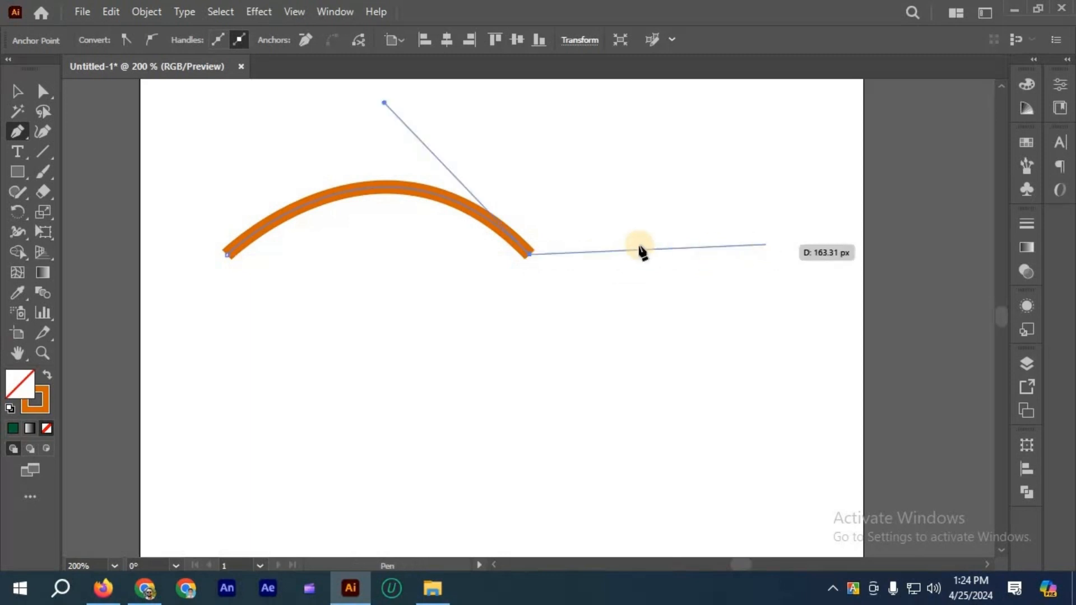
key("ctrl+z")
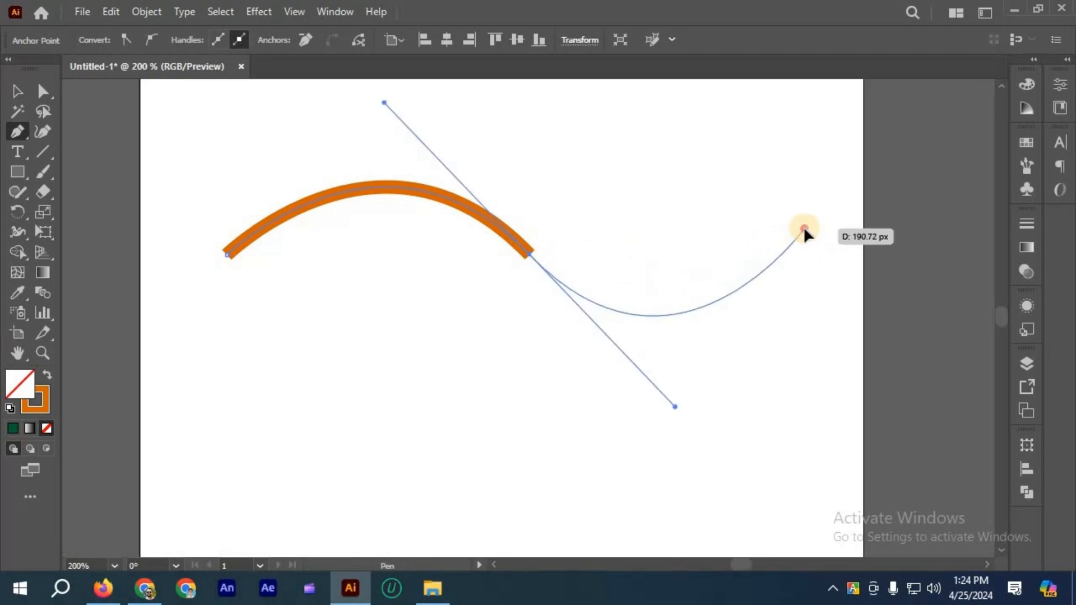
left_click(804, 240)
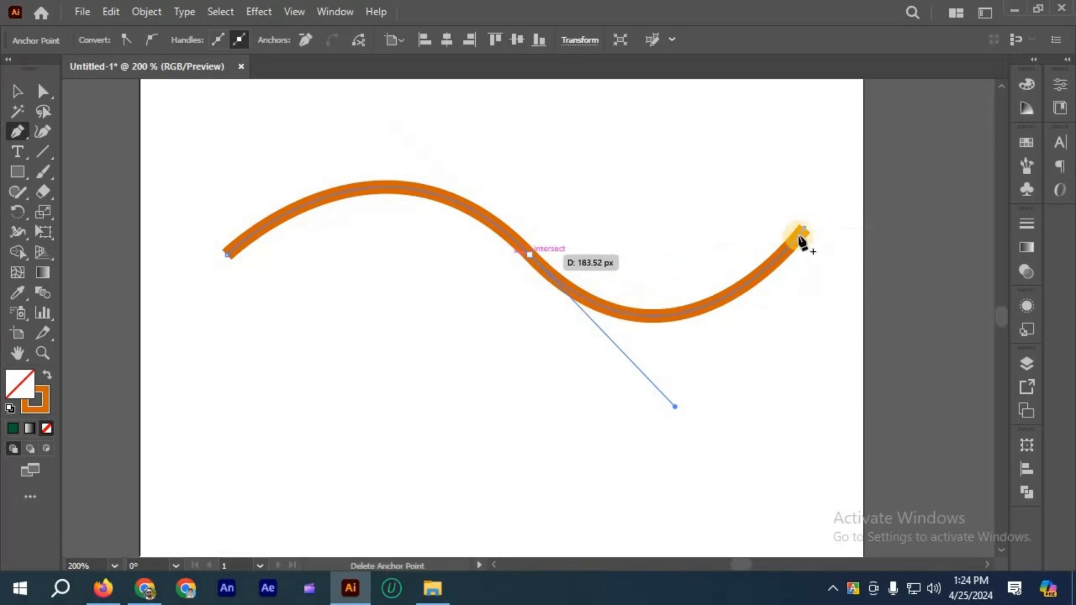
key("ctrl+z")
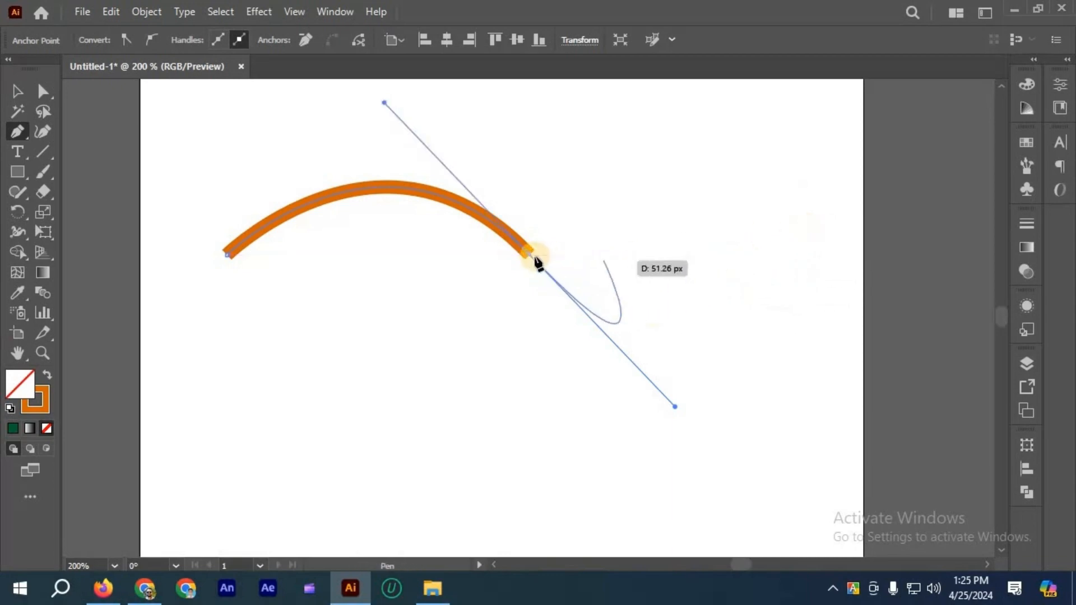
- Without the arch's outgoing handle, continue the path with a level straight segment and a curved segment bending down and back inward
left_click(737, 250)
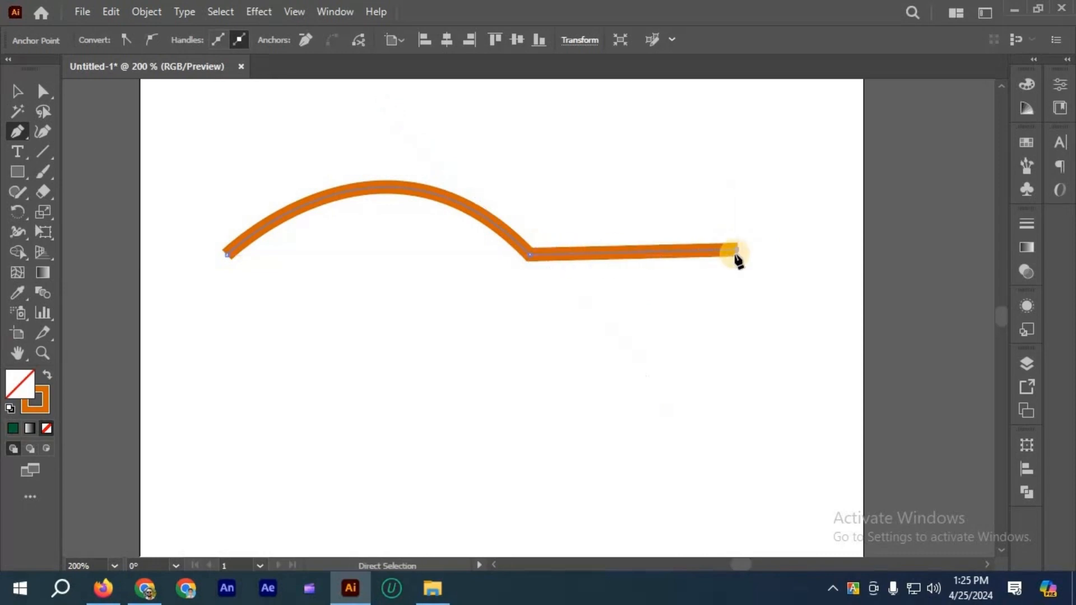
key("ctrl+z")
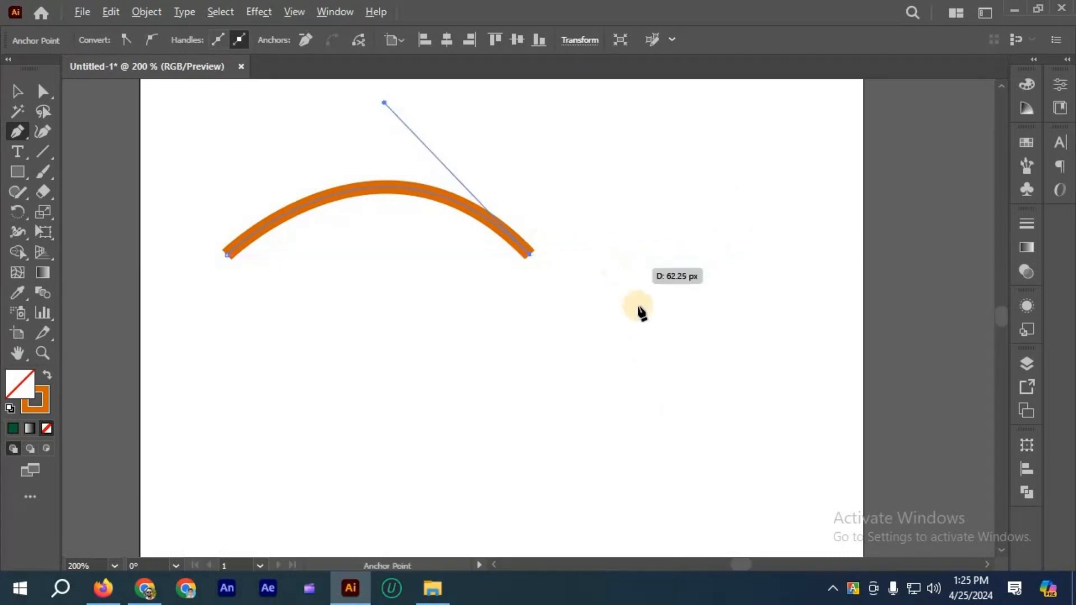
key("ctrl+minus")
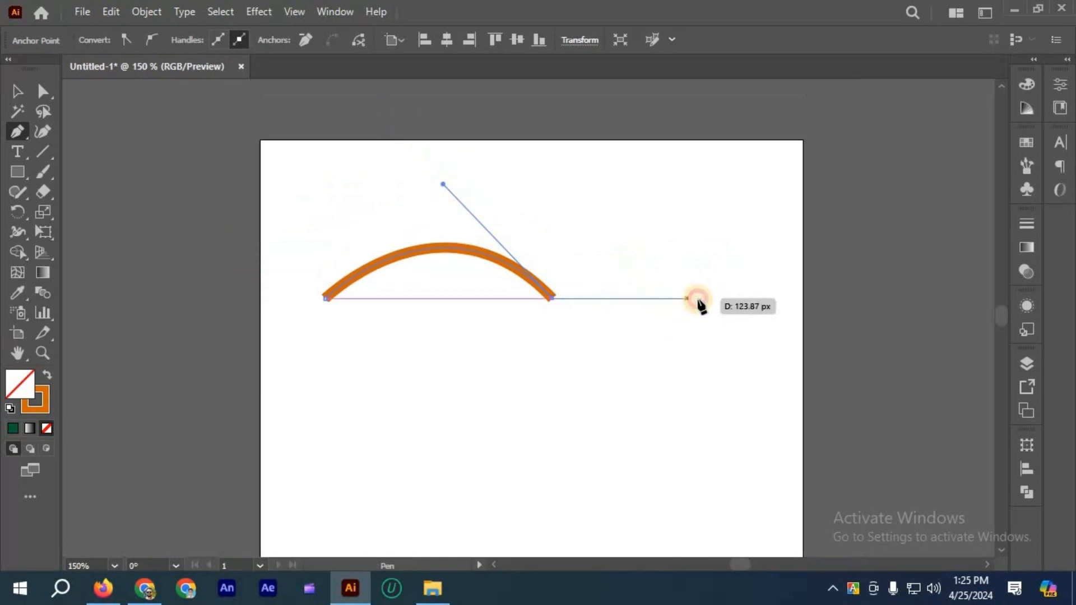
left_click(698, 298)
scroll(680, 334, "down", 2)
left_click_drag(678, 328, 615, 358)
scroll(659, 391, "down", 3)
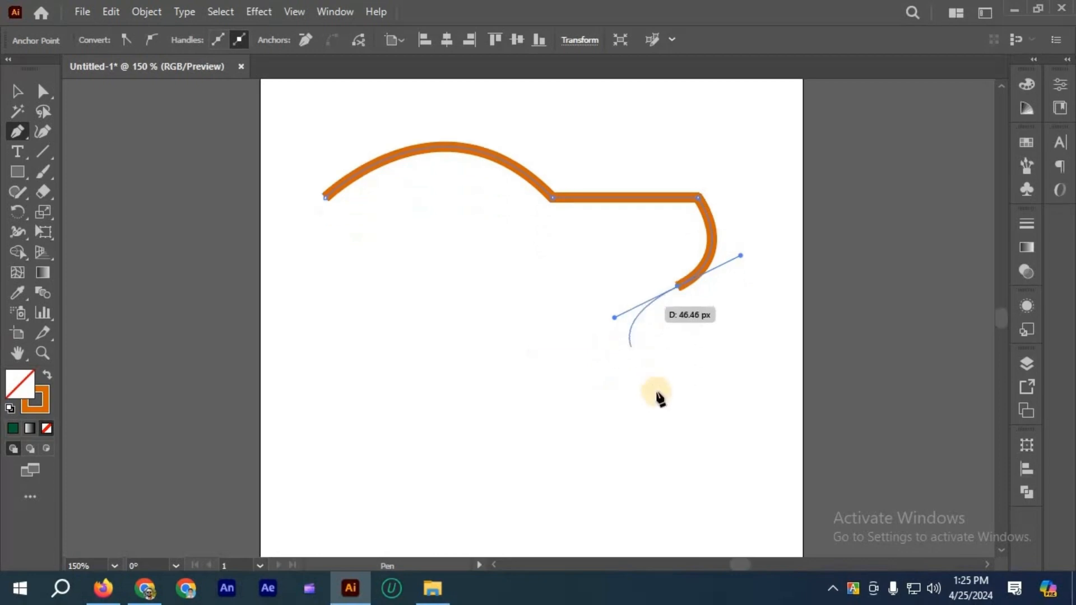
- Add six smooth curved anchors around the artboard, close the irregular outline at its starting anchor, and deselect it
left_click_drag(663, 395, 694, 408)
left_click_drag(608, 492, 550, 482)
left_click_drag(525, 327, 456, 290)
left_click_drag(369, 342, 343, 282)
left_click_drag(554, 228, 571, 243)
left_click_drag(392, 230, 288, 268)
left_click_drag(324, 177, 347, 159)
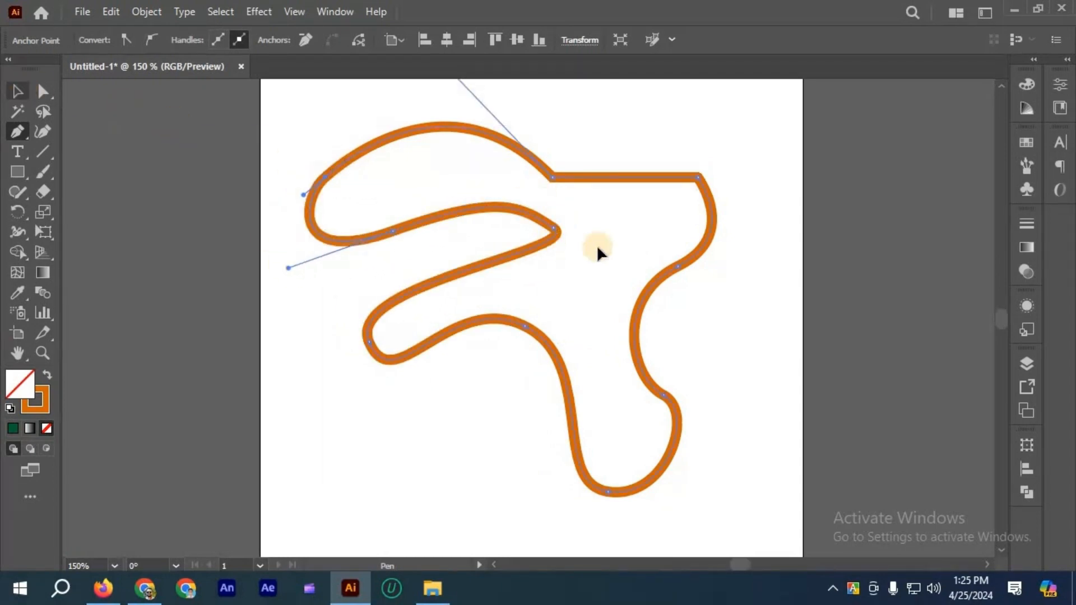
key("v")
left_click(692, 364)
- Select the single anchor at the bump on the outline's lower-right curve with Direct Selection
scroll(671, 344, "down", 2)
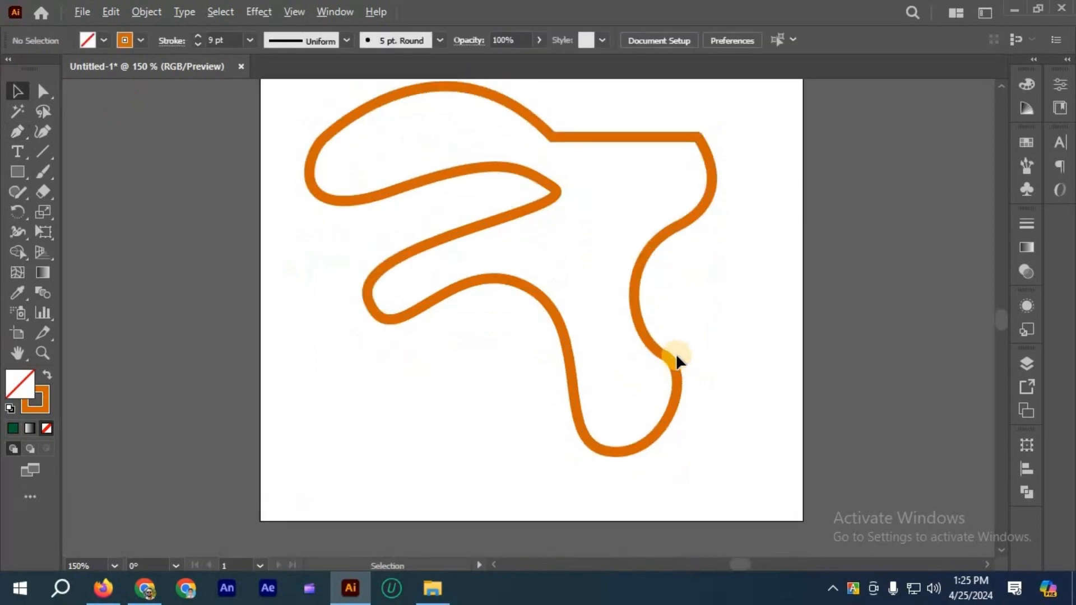
scroll(667, 341, "down", 2)
scroll(661, 343, "up", 5)
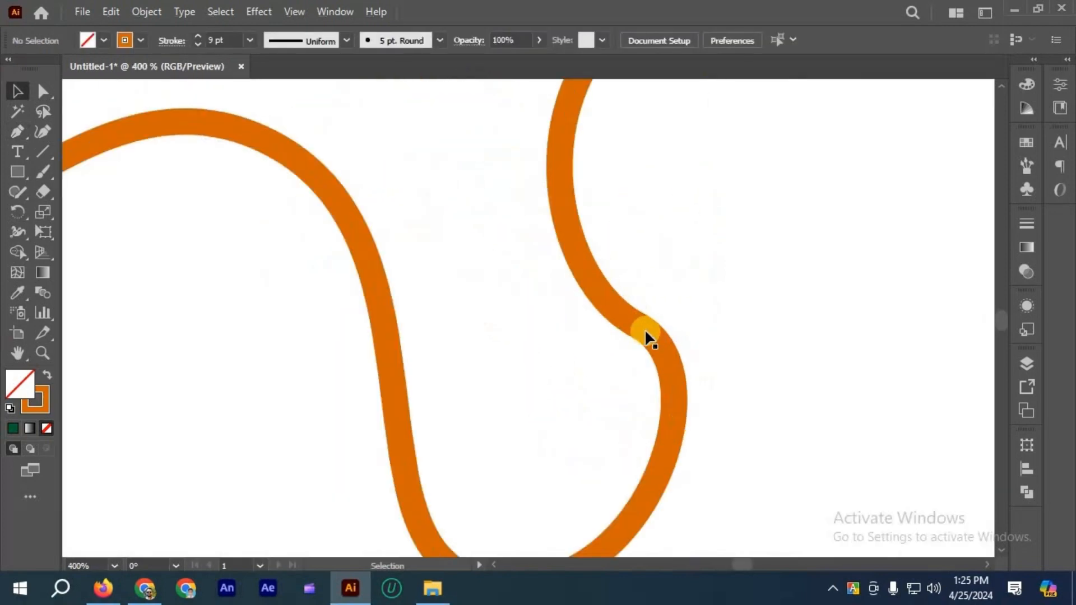
scroll(667, 345, "down", 3)
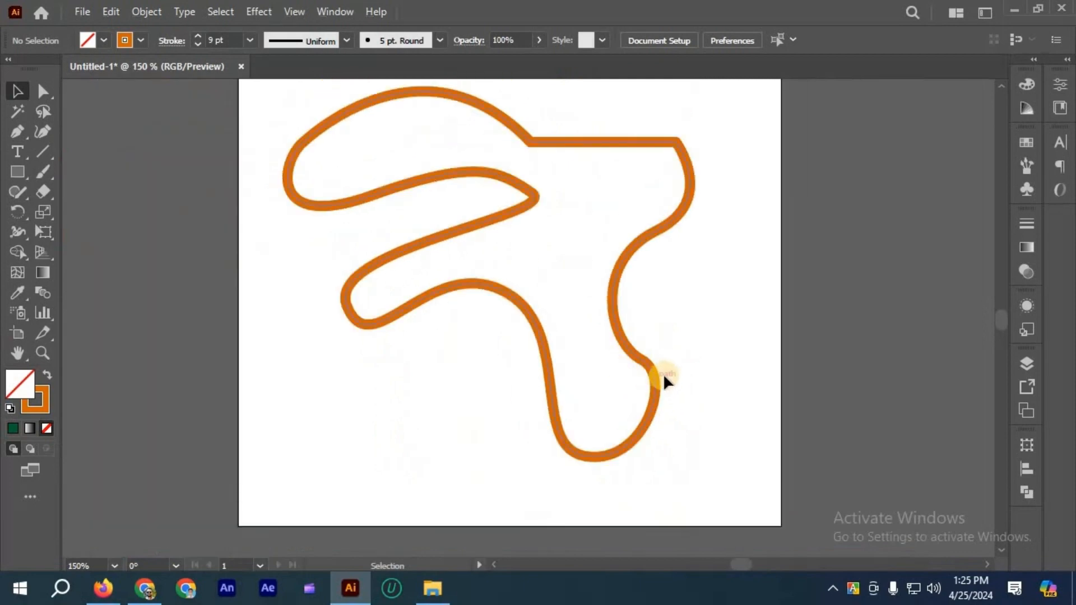
scroll(663, 377, "up", 3)
scroll(620, 363, "down", 3)
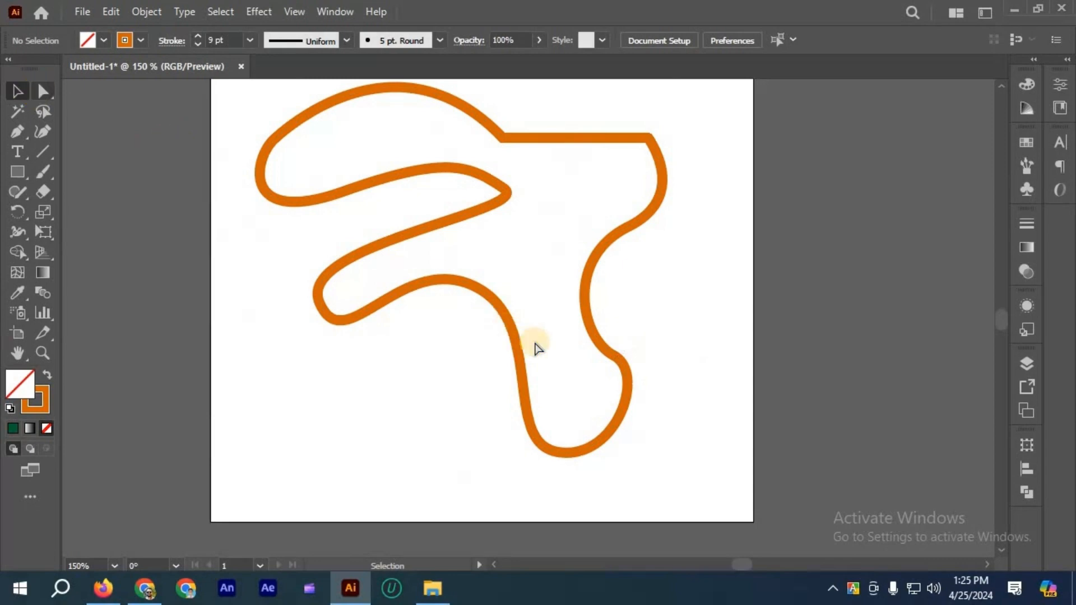
key("a")
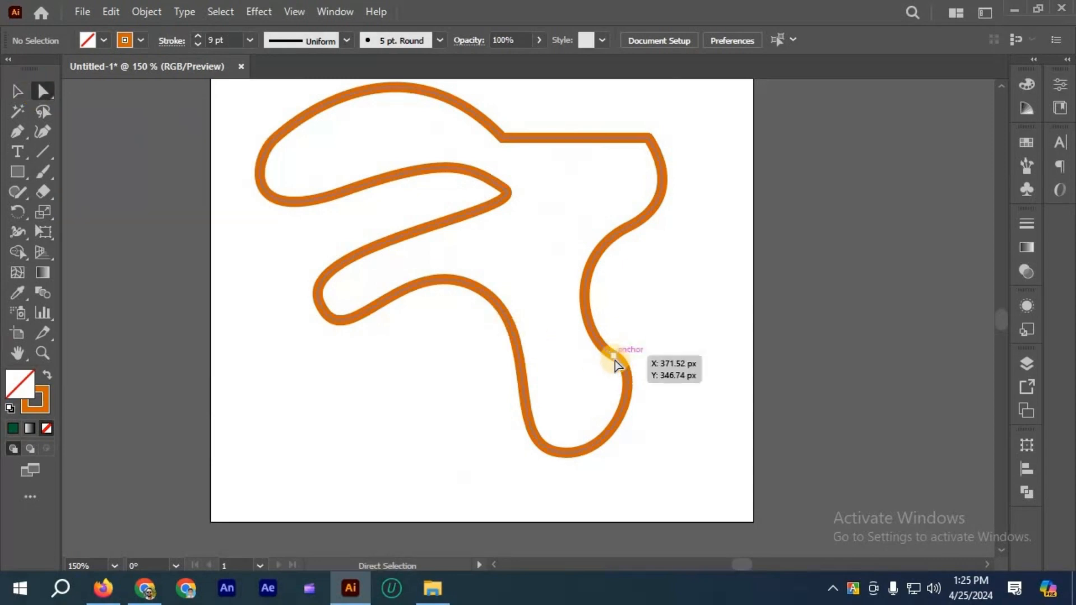
scroll(614, 361, "up", 3)
left_click(615, 352)
left_click(610, 349)
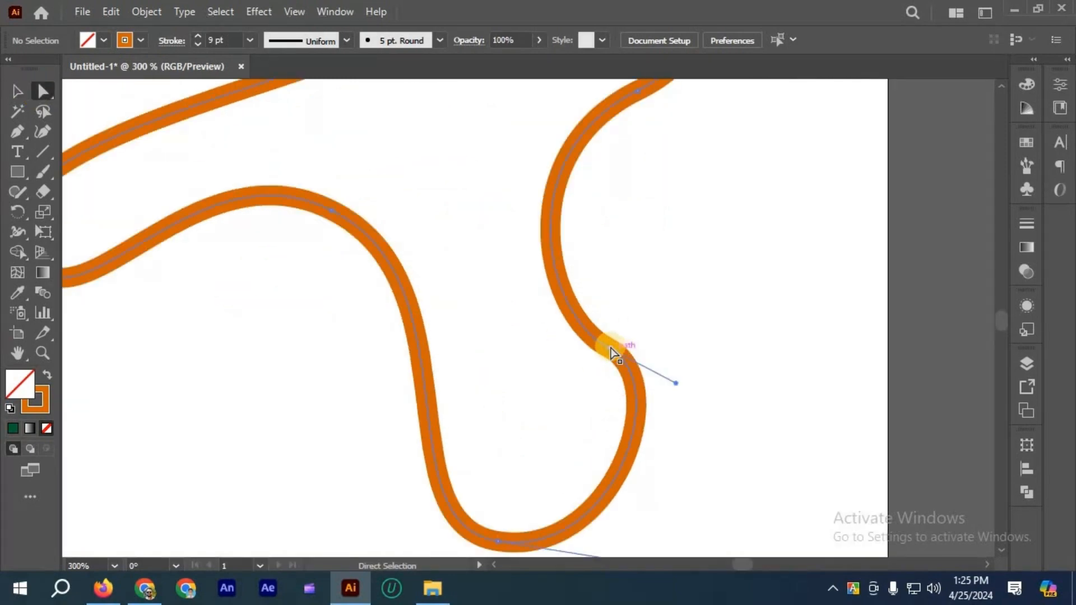
key("ctrl+minus")
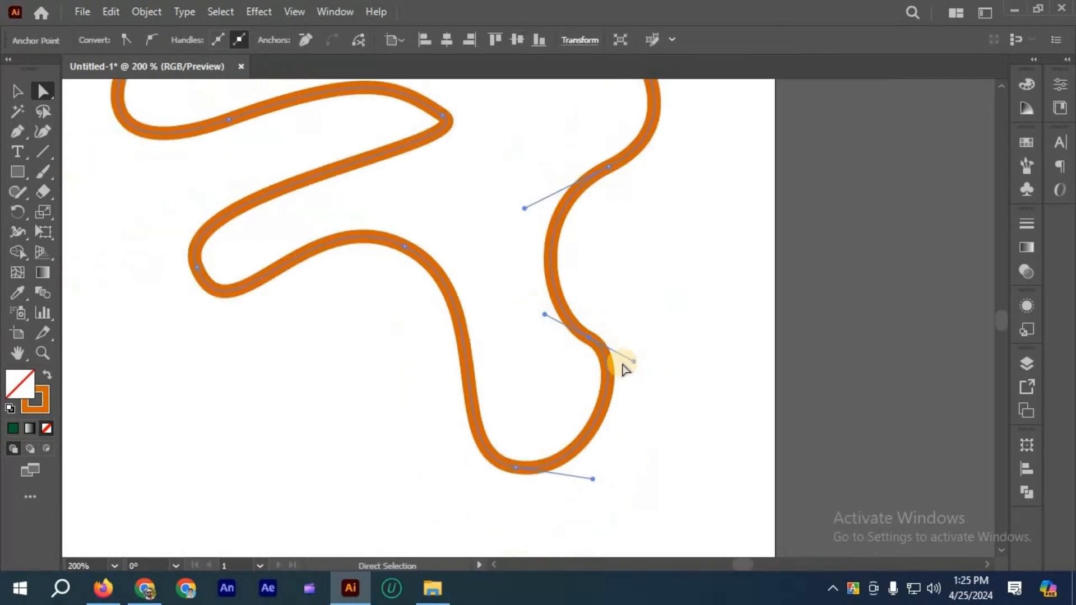
- Reshape the curve around the bump's anchor by swinging and stretching its direction handles, ending with them nearly vertical
left_click_drag(659, 341, 618, 419)
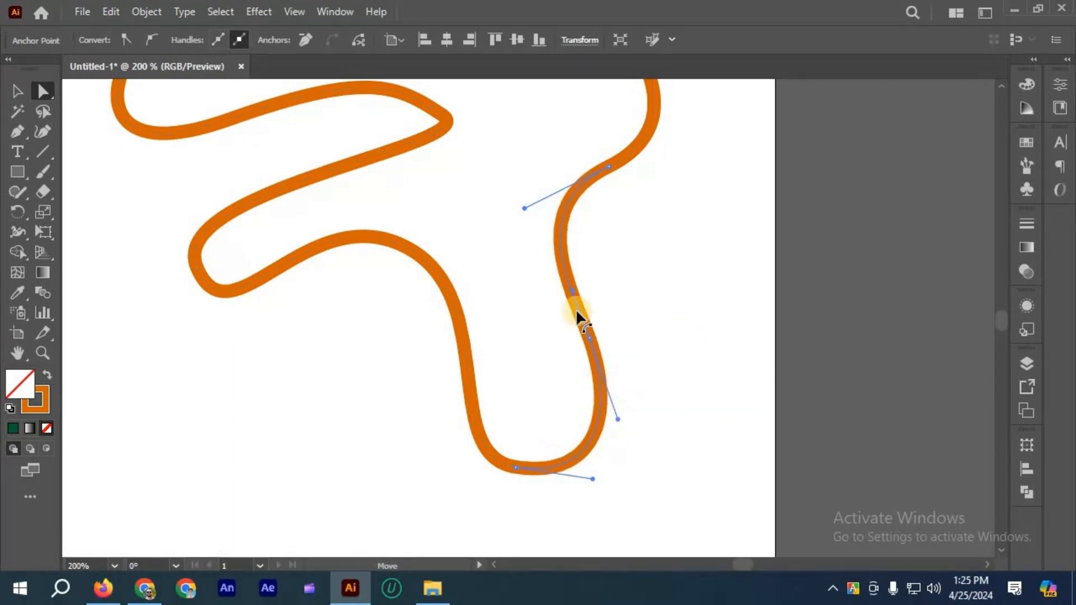
left_click_drag(610, 277, 714, 303)
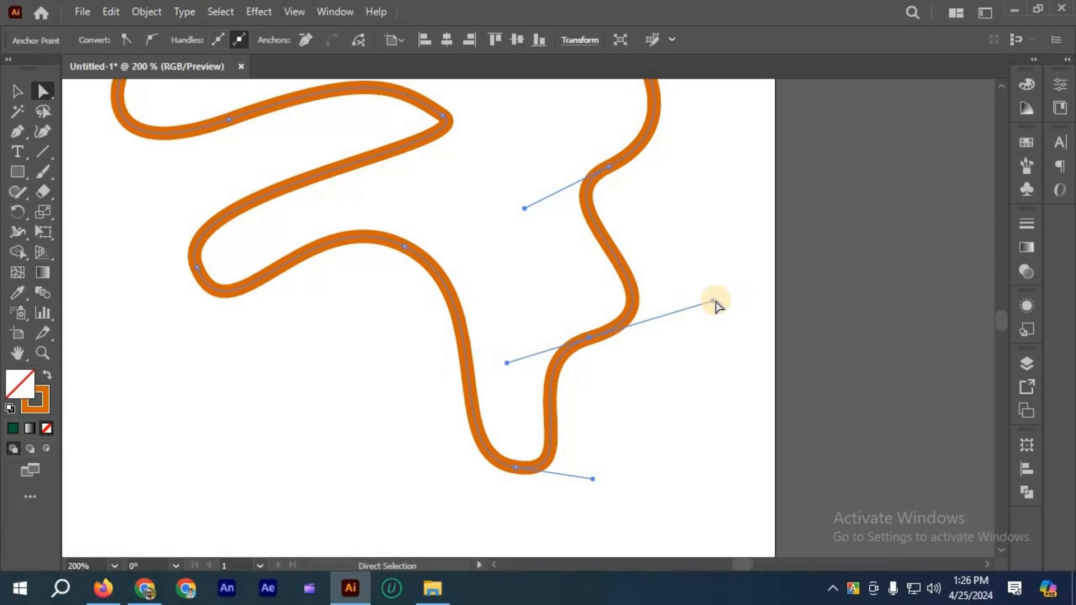
left_click_drag(571, 257, 503, 329)
left_click_drag(485, 274, 478, 284)
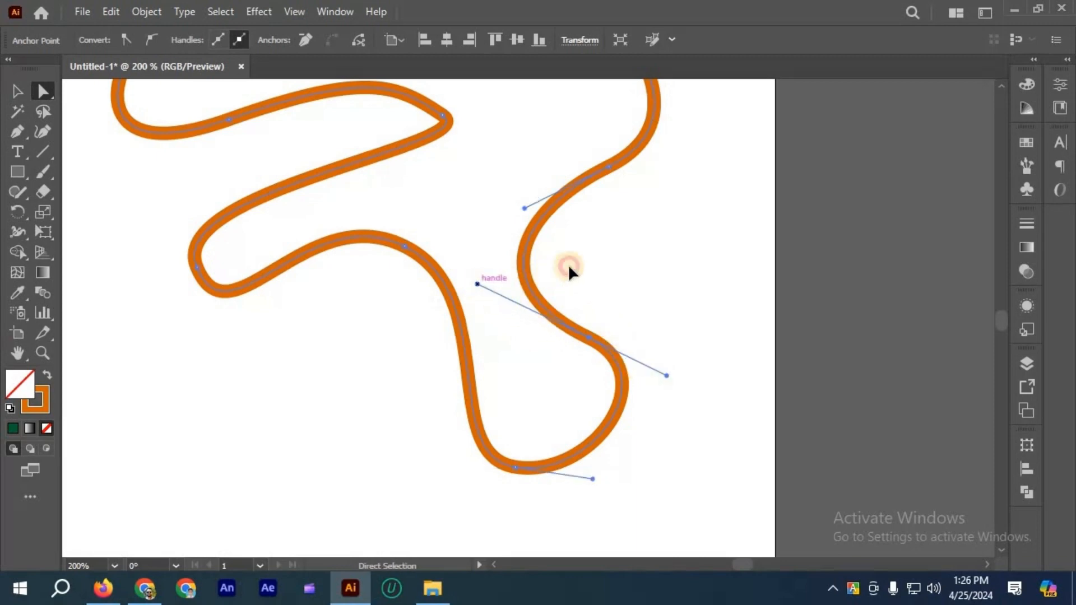
mouse_move(568, 268)
left_mouse_down()
mouse_move(589, 260)
mouse_move(581, 268)
left_mouse_up()
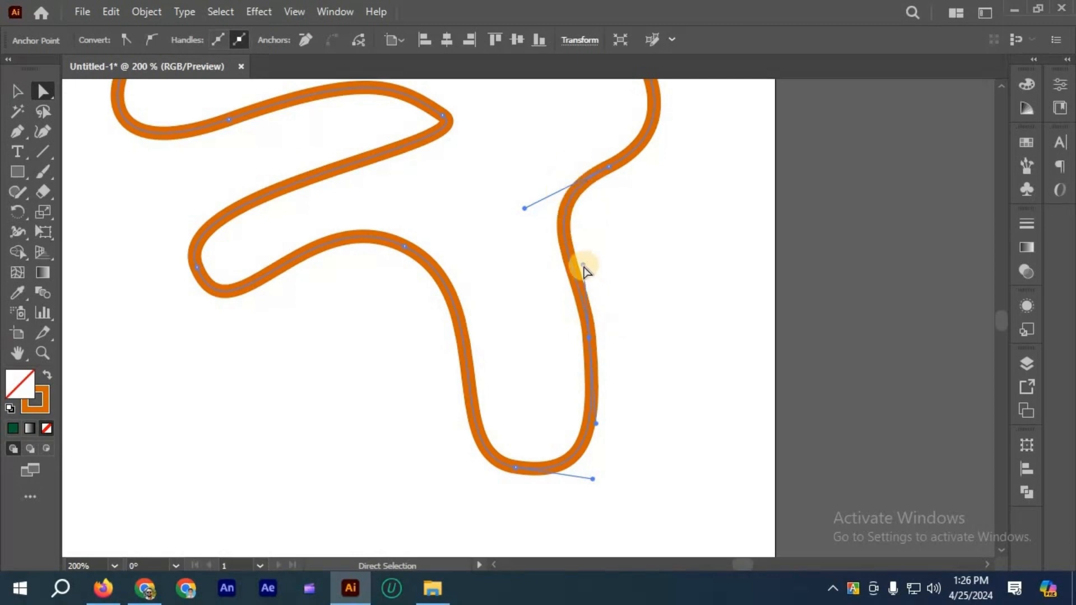
- Swing the bump anchor's linked handles outward and back to near vertical, and undo the last outward swing
left_click_drag(590, 264, 702, 293)
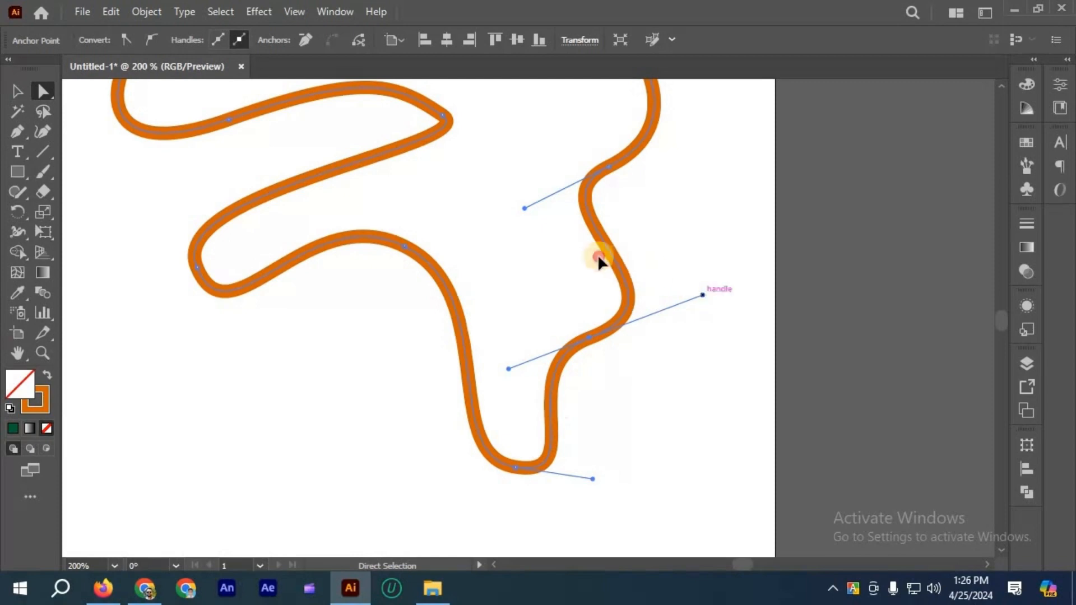
left_click_drag(597, 258, 578, 238)
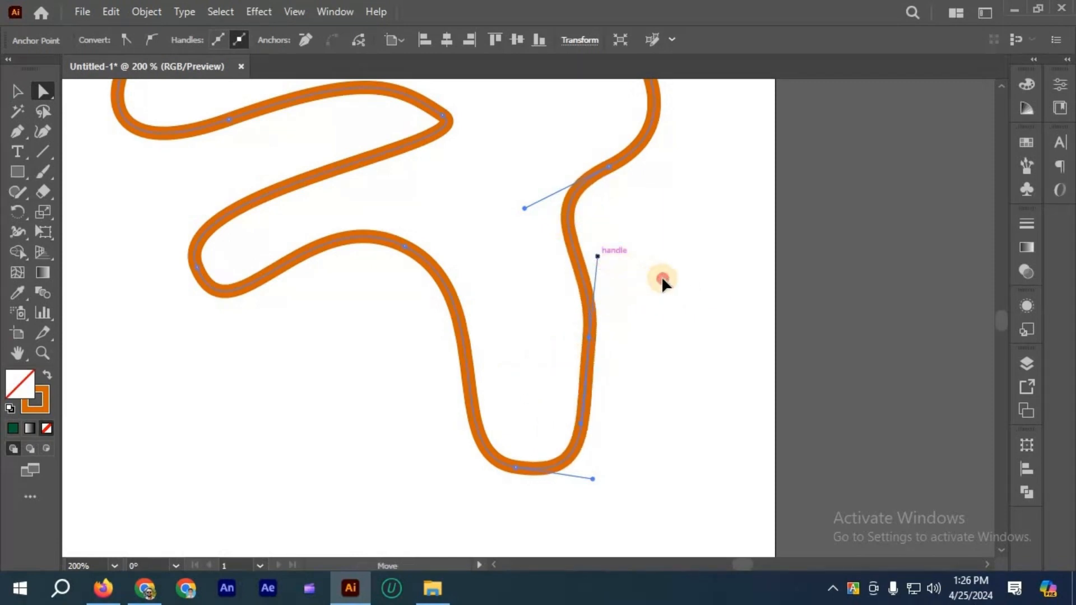
left_click_drag(663, 280, 675, 283)
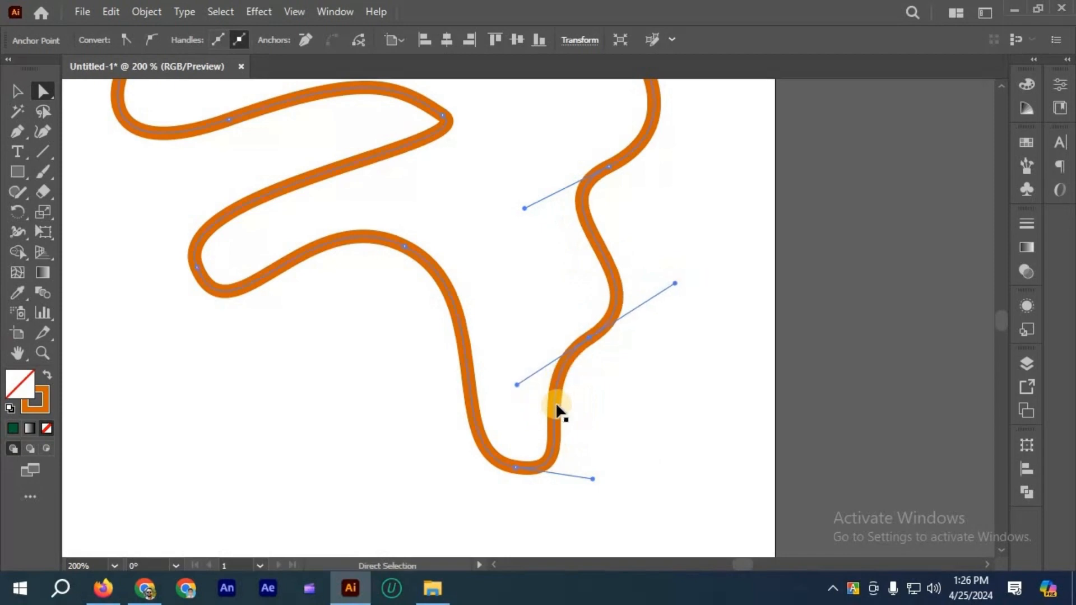
key("ctrl+z")
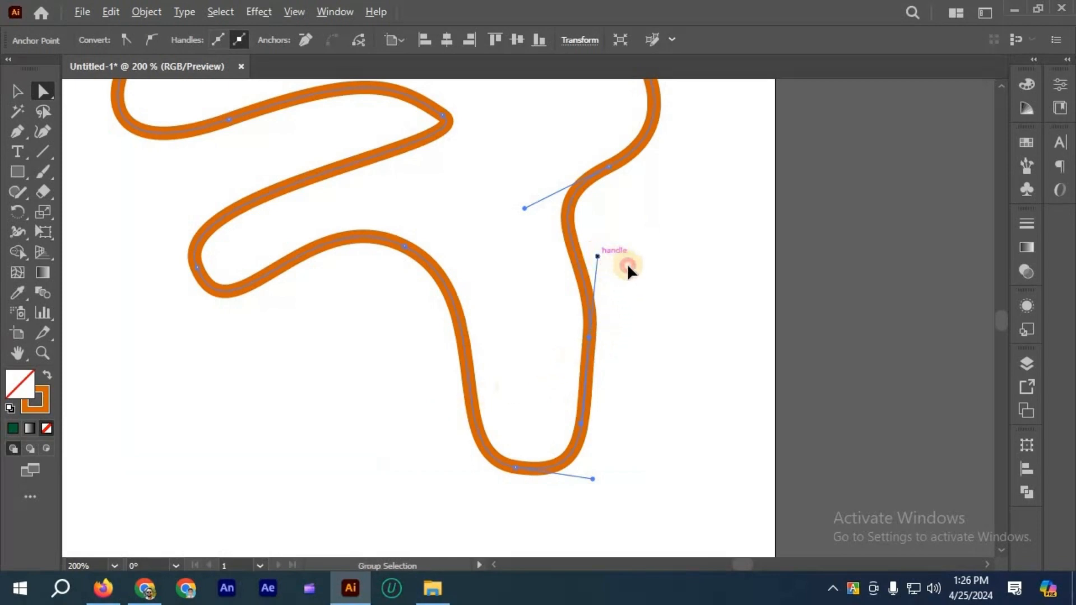
- Try pulling only the bump anchor's upper handle outward, undo the split, and swing both linked handles far to the right together
left_click_drag(628, 263, 757, 253)
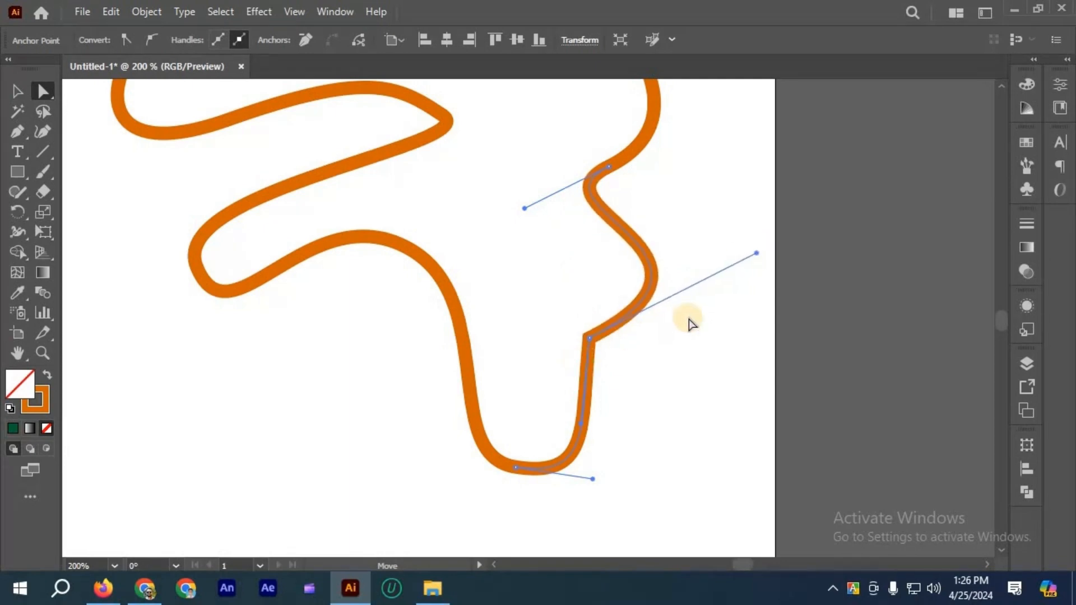
left_click_drag(623, 313, 599, 260)
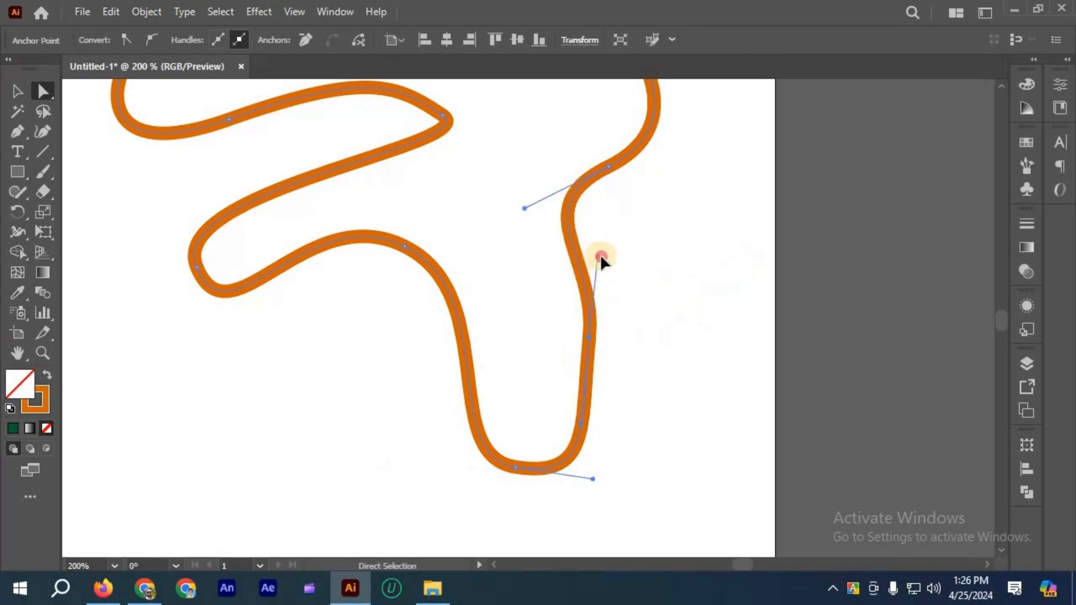
left_click_drag(681, 277, 599, 257)
left_click_drag(697, 279, 771, 273)
- Select the entire irregular outline with the Selection tool and delete it from the artboard
scroll(621, 314, "down", 3)
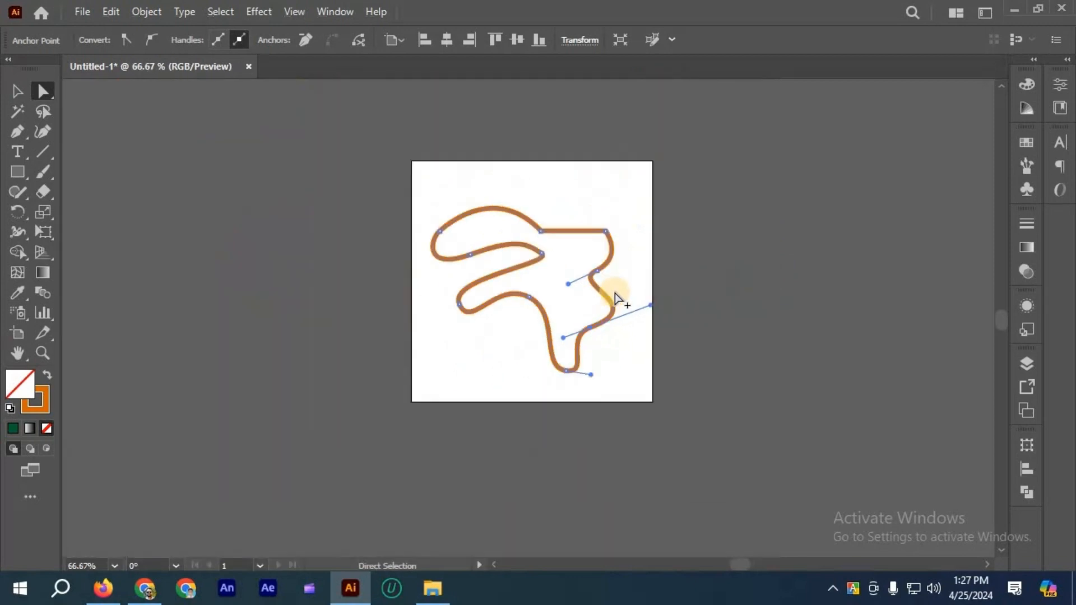
scroll(619, 297, "up", 2)
scroll(449, 300, "up", 2)
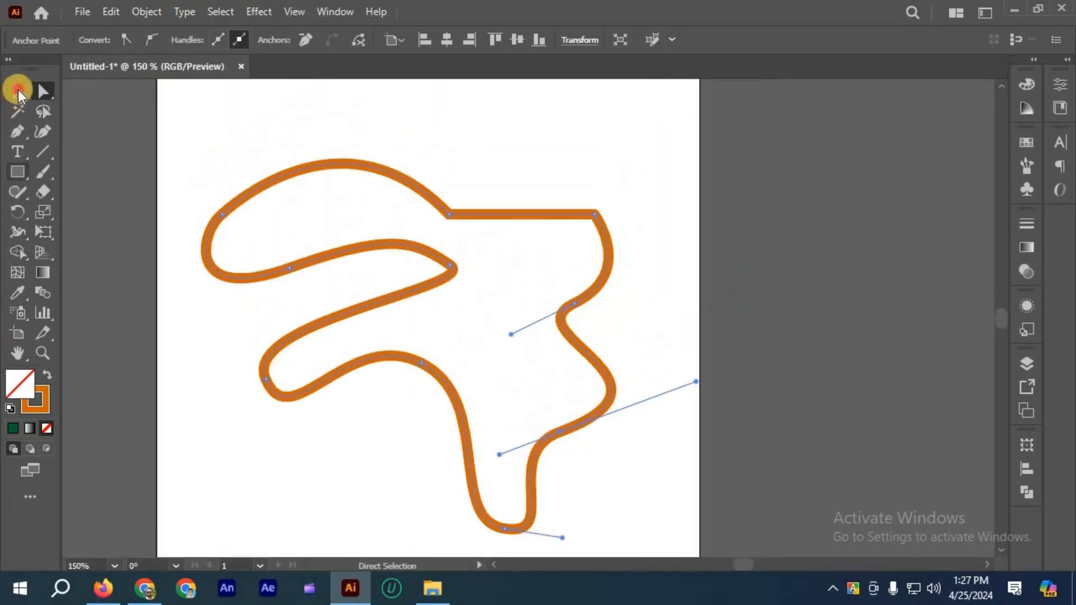
left_click(572, 166)
scroll(575, 167, "down", 1)
scroll(338, 192, "up", 1)
left_click_drag(337, 189, 603, 373)
key("Delete")
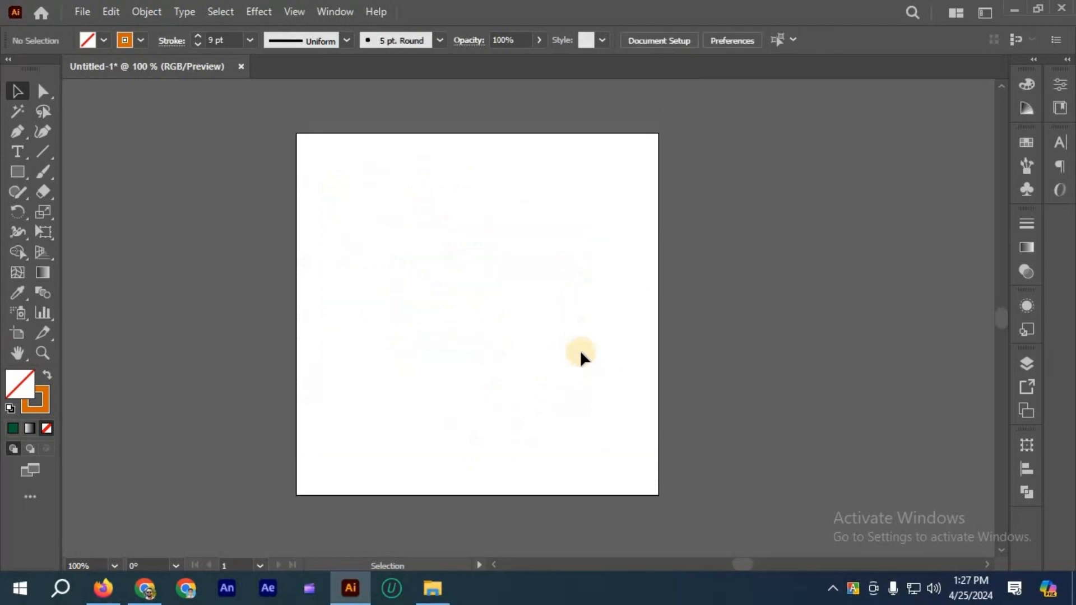
- Draw a flower's upper-left petal with curved Pen segments, ending at an anchor near the flower's centre
scroll(426, 249, "down", 1)
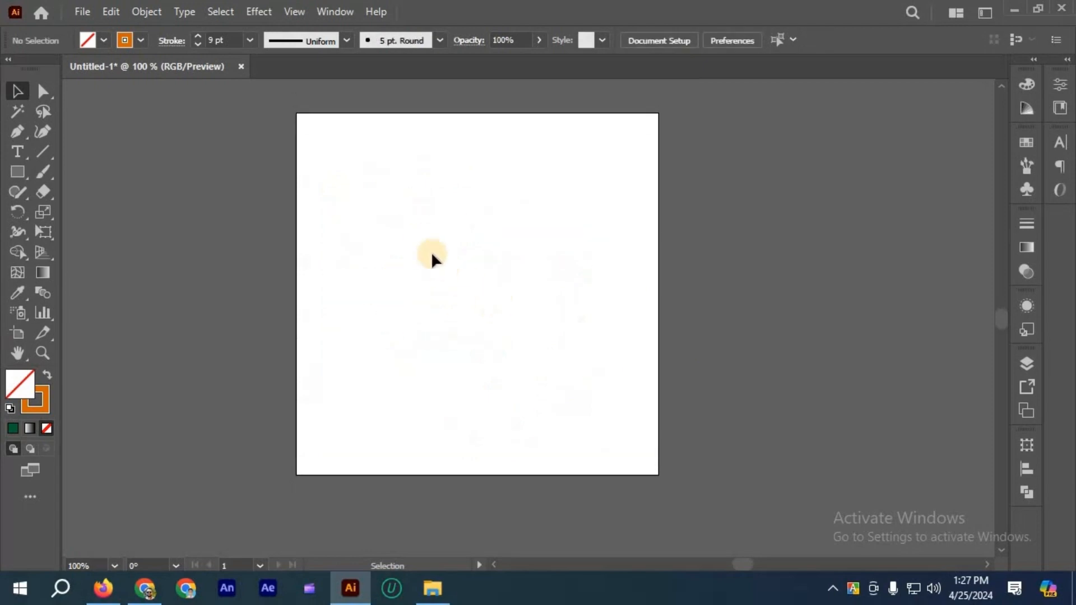
scroll(346, 294, "up", 1)
left_click(16, 131)
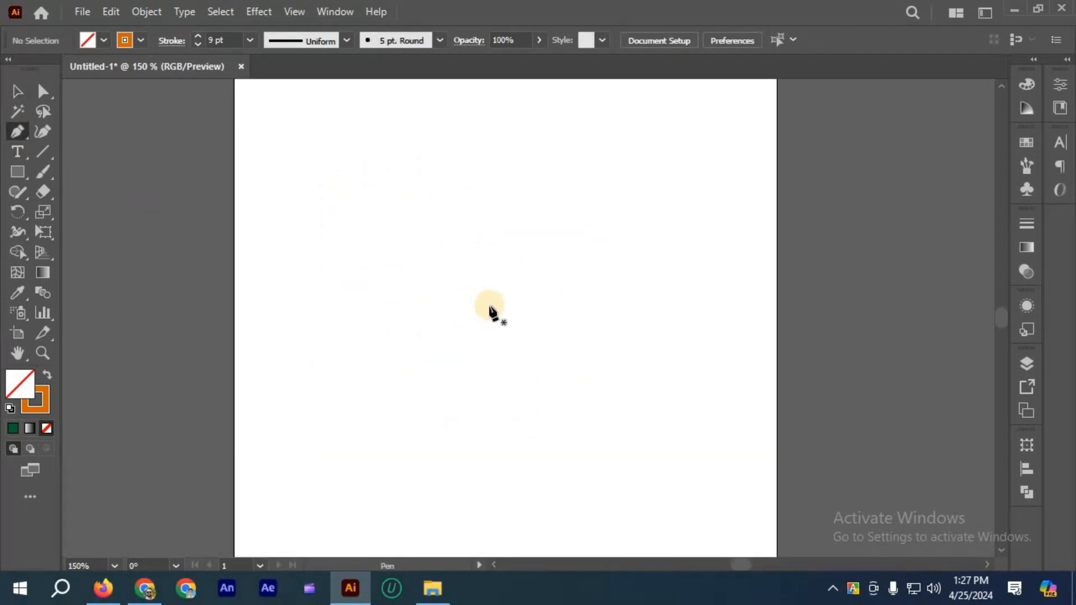
scroll(460, 280, "up", 1)
left_click_drag(430, 238, 389, 226)
left_click_drag(459, 331, 585, 357)
left_click_drag(459, 331, 343, 385)
left_click_drag(415, 413, 476, 402)
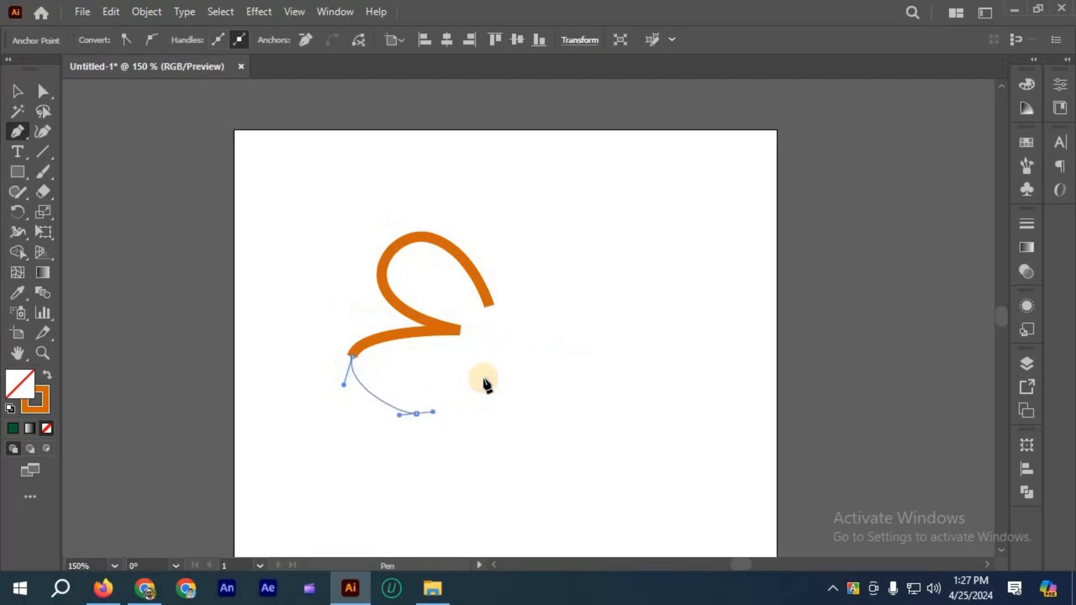
key("ctrl+z")
key("ctrl+z")
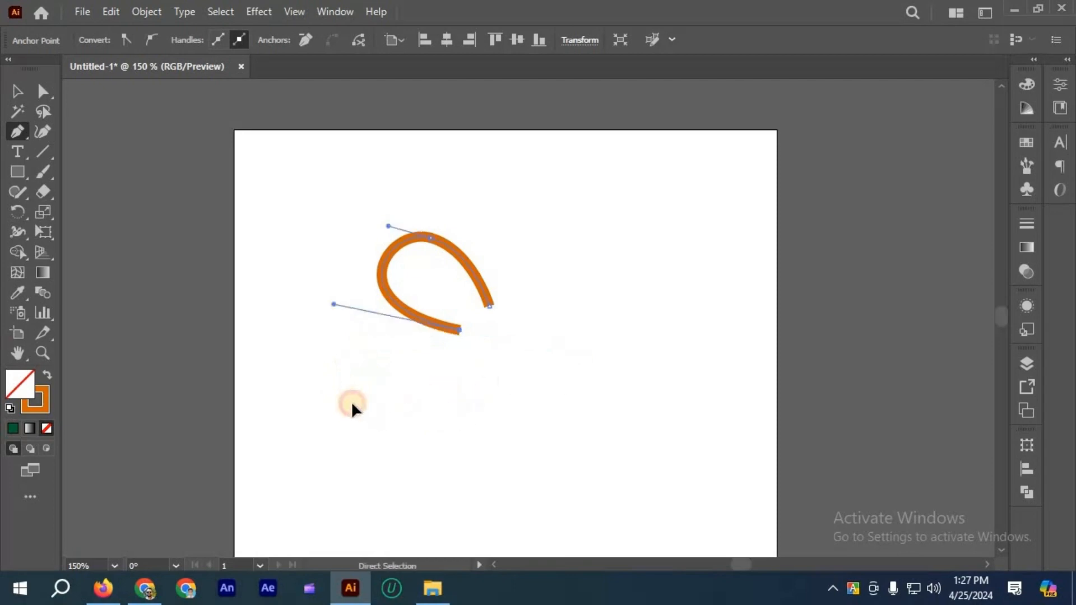
- Draw the lower-left petal to a corner near the flower's centre, and undo the anchors first tried for the bottom petal
left_click_drag(370, 382, 357, 417)
left_click_drag(447, 419, 476, 410)
left_click_drag(490, 467, 516, 491)
left_click_drag(544, 457, 557, 434)
key("ctrl+z")
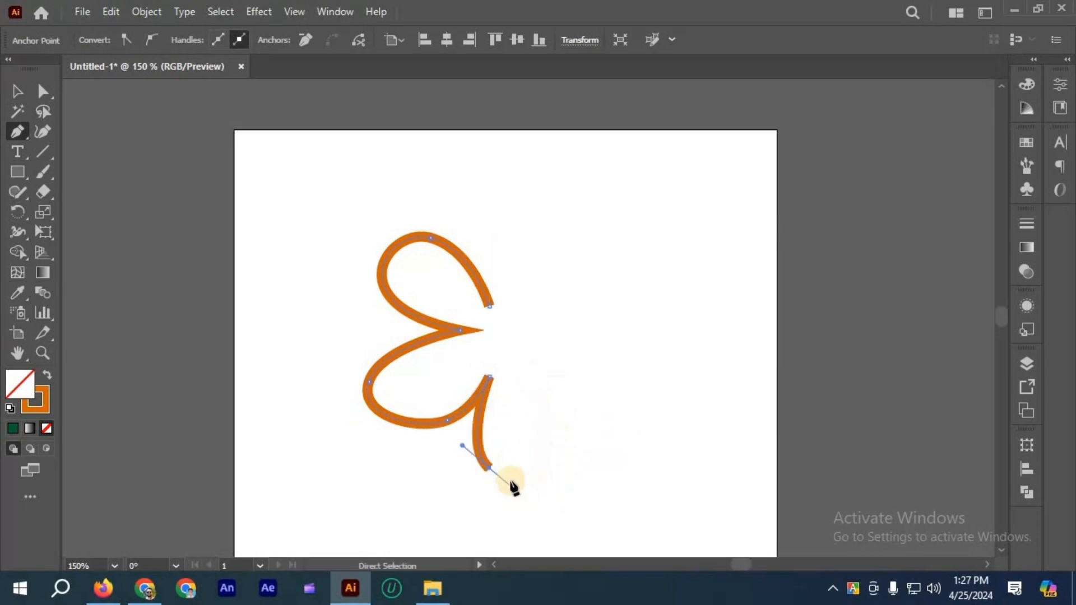
key("ctrl+z")
- Draw the bottom, lower-right and upper-right petals with corners between them, closing the flower at its starting anchor
left_click_drag(498, 489, 531, 501)
left_click_drag(557, 467, 633, 442)
left_click(539, 378)
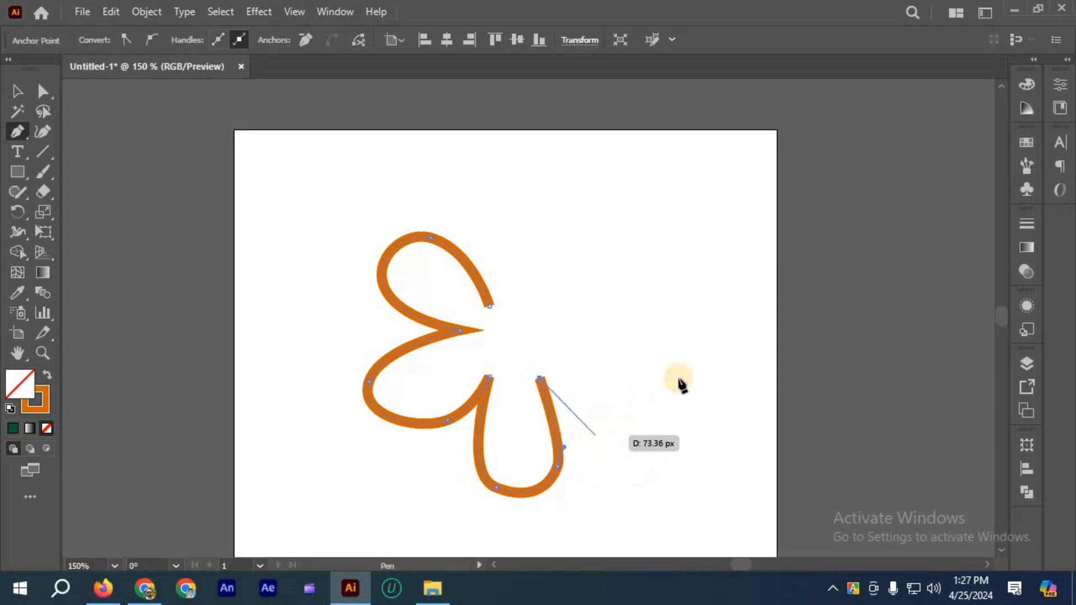
left_click_drag(656, 360, 641, 327)
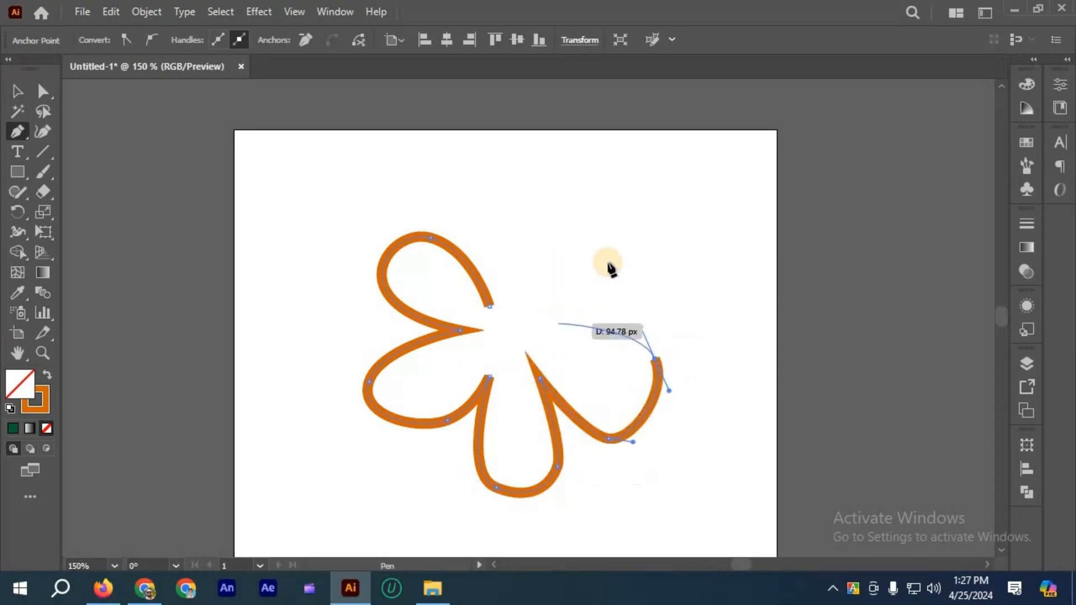
left_click(542, 332)
left_click_drag(608, 262, 608, 242)
left_click_drag(490, 305, 464, 404)
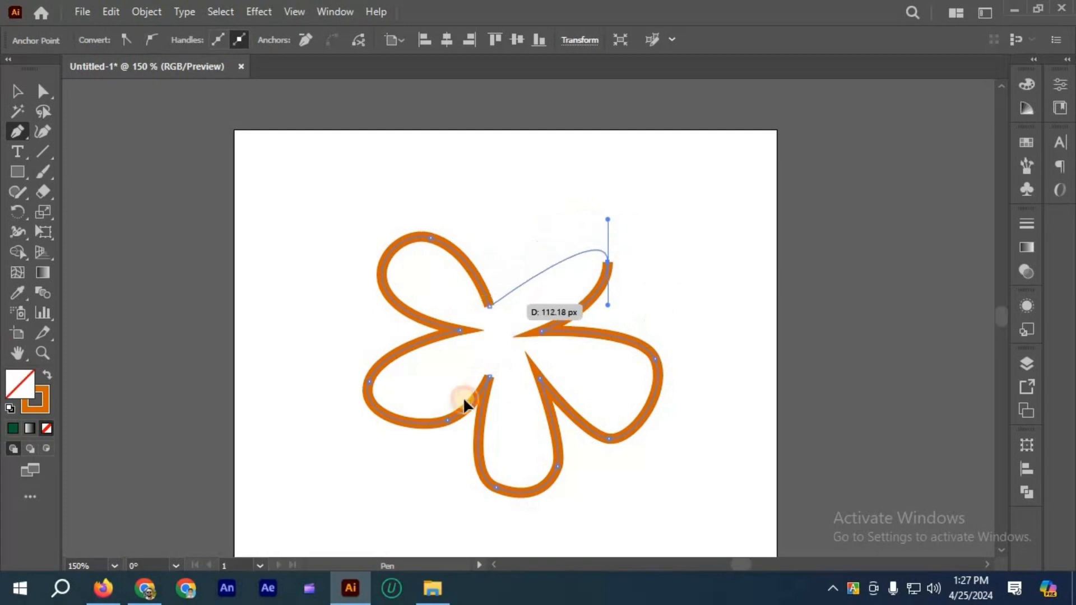
- Draw a closed, pointed leaf with curved Pen segments below and left of the flower, and deselect it
scroll(514, 415, "down", 4)
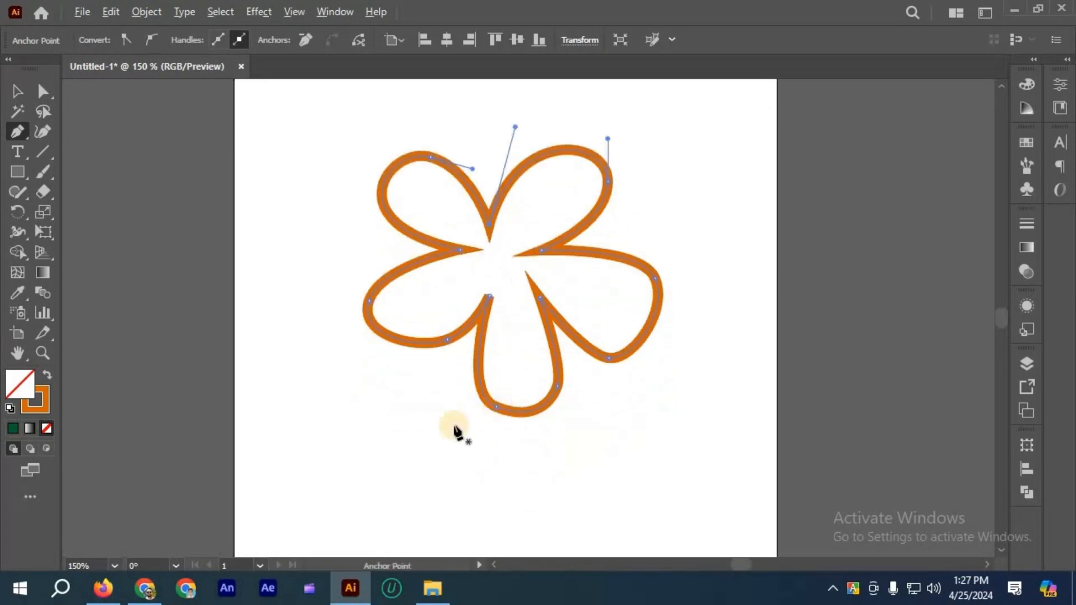
scroll(455, 431, "down", 2)
scroll(480, 391, "up", 2)
left_click(449, 433)
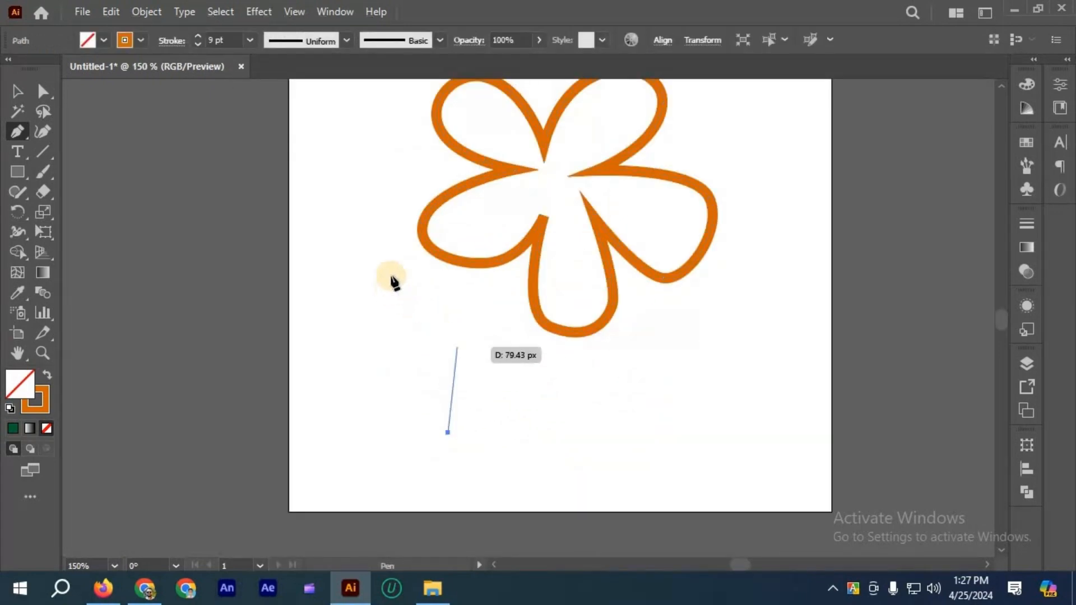
left_click_drag(459, 347, 428, 313)
left_click_drag(406, 253, 404, 240)
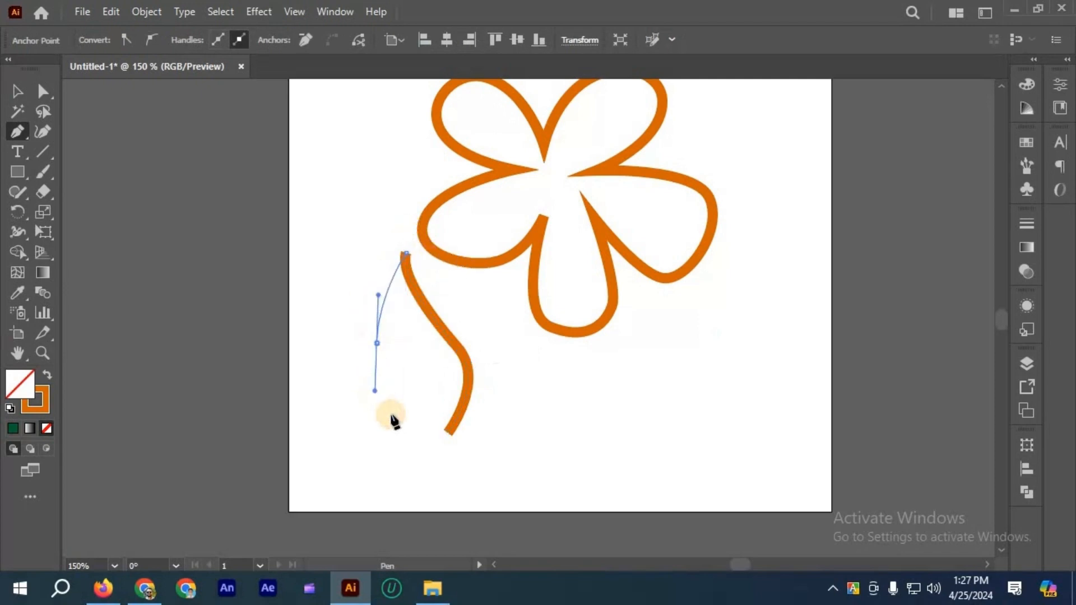
left_click_drag(375, 342, 392, 416)
key("ctrl+z")
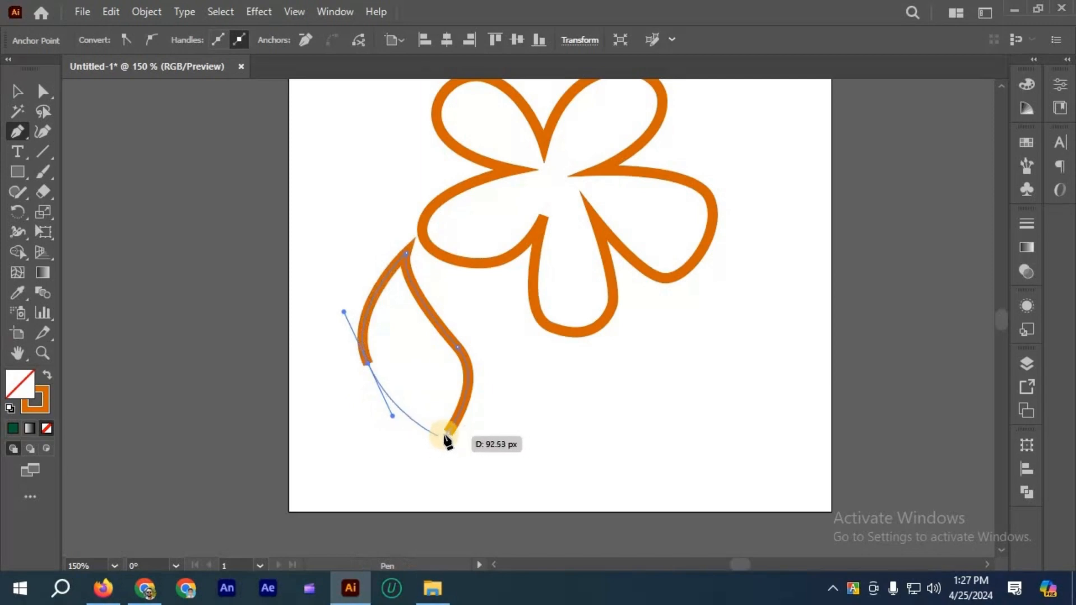
left_click_drag(448, 434, 478, 469)
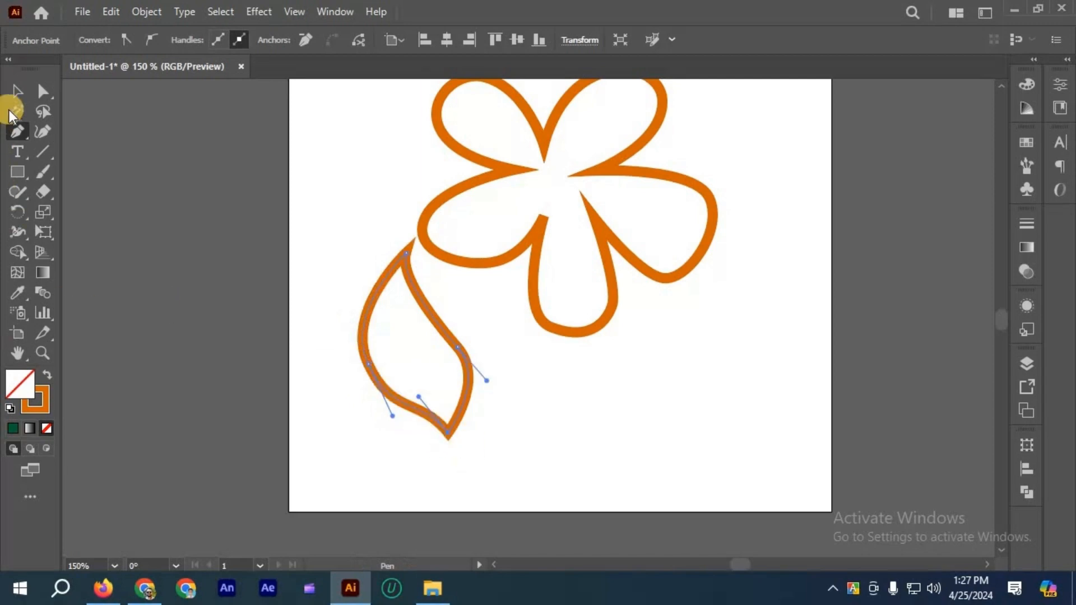
left_click(17, 93)
left_click(495, 407)
- Select the flower and the leaf together and delete them
scroll(519, 374, "down", 2)
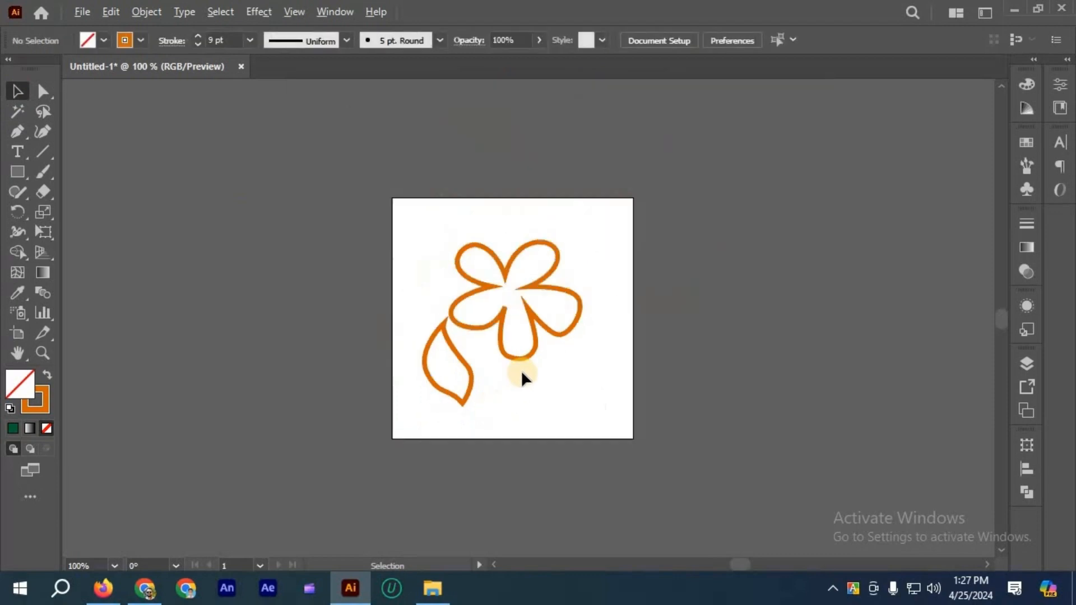
scroll(527, 371, "up", 1)
scroll(529, 371, "up", 1)
left_click_drag(309, 243, 551, 458)
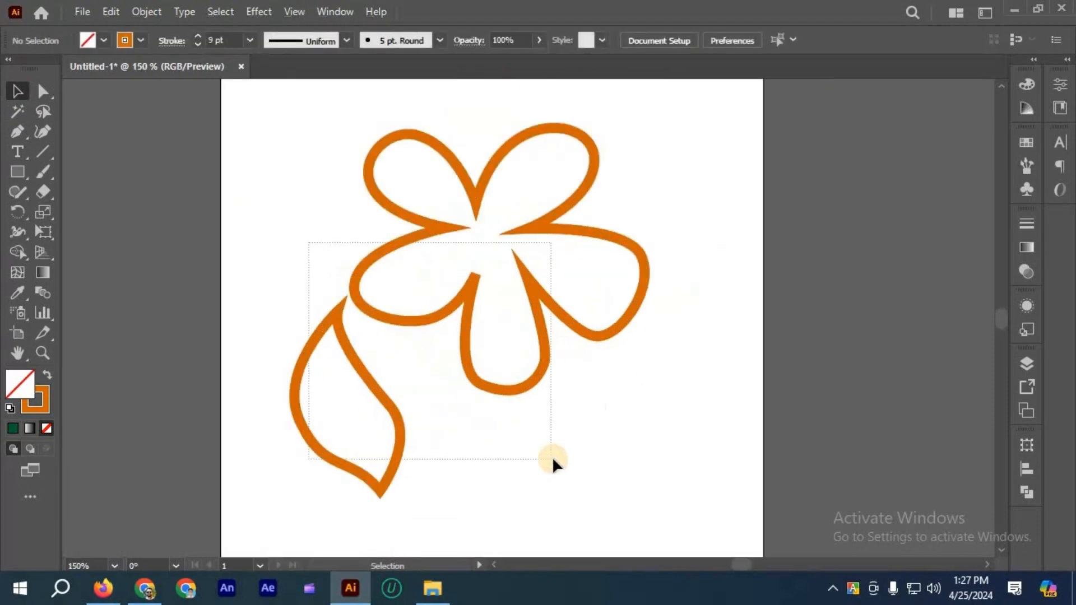
key("Delete")
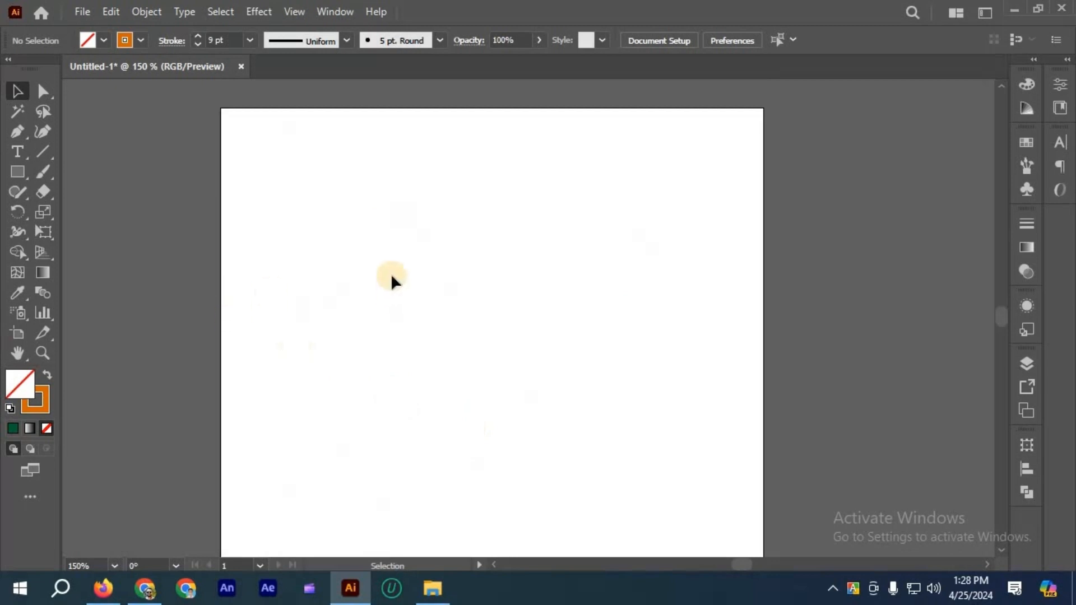
- Draw a lobed outline with the Pen tool using seven curved anchors, and close it at its starting anchor
scroll(404, 271, "down", 1)
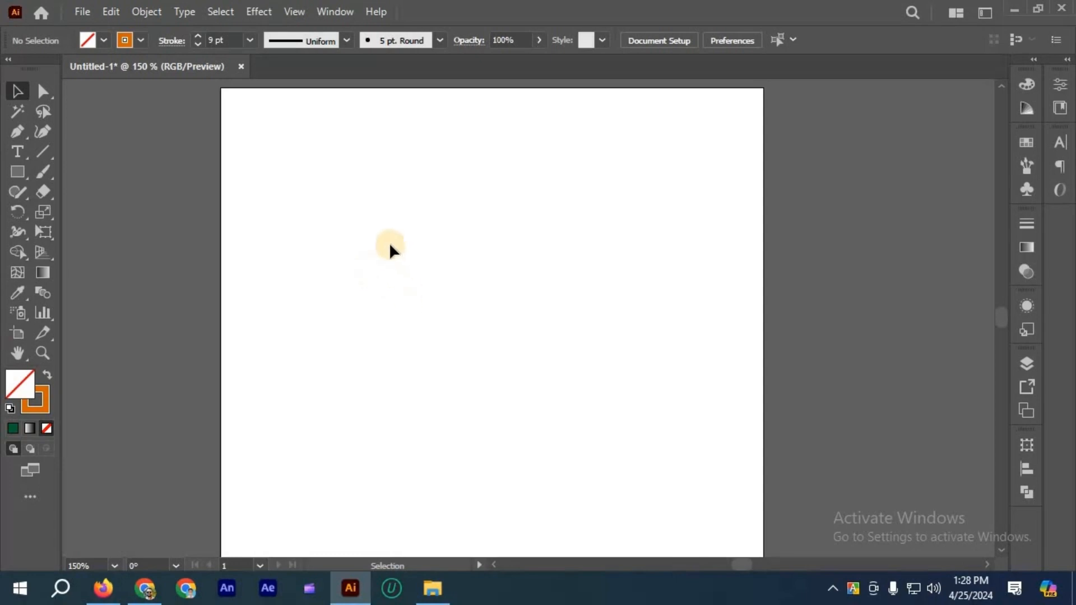
left_click(17, 131)
scroll(304, 286, "down", 1)
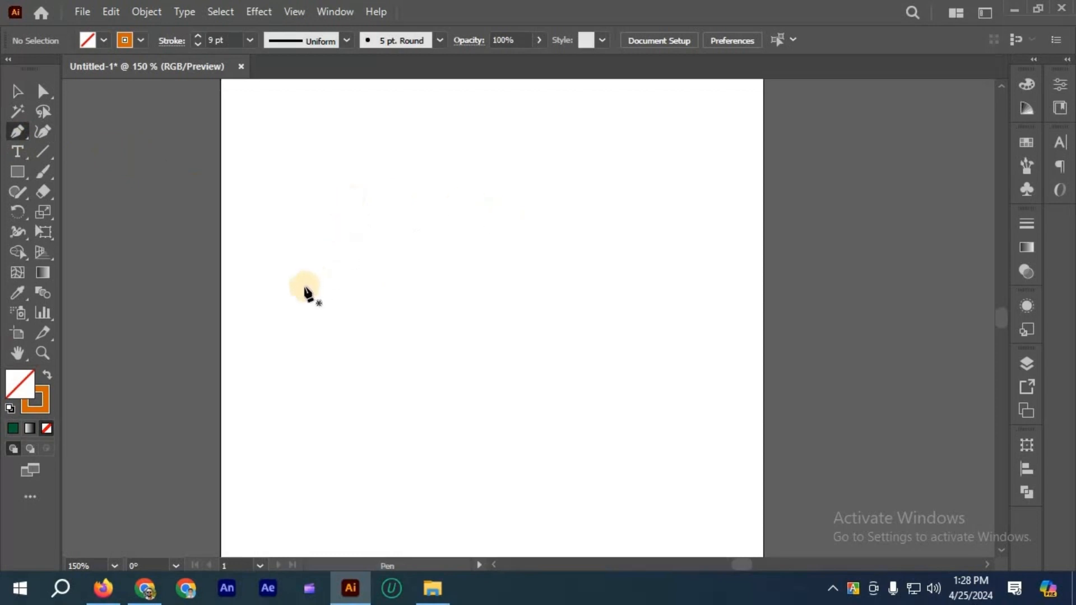
mouse_move(305, 286)
left_mouse_down()
mouse_move(323, 235)
mouse_move(397, 185)
mouse_move(435, 185)
left_mouse_up()
left_click_drag(501, 239, 576, 231)
left_click_drag(629, 280, 629, 341)
left_click_drag(520, 385, 530, 455)
left_click_drag(447, 489, 407, 475)
left_click_drag(396, 393, 371, 348)
left_click_drag(304, 445, 251, 441)
left_click_drag(303, 286, 408, 234)
- Move the closed lobed outline up and to the right on the artboard with the Selection tool
key("v")
left_click(476, 241)
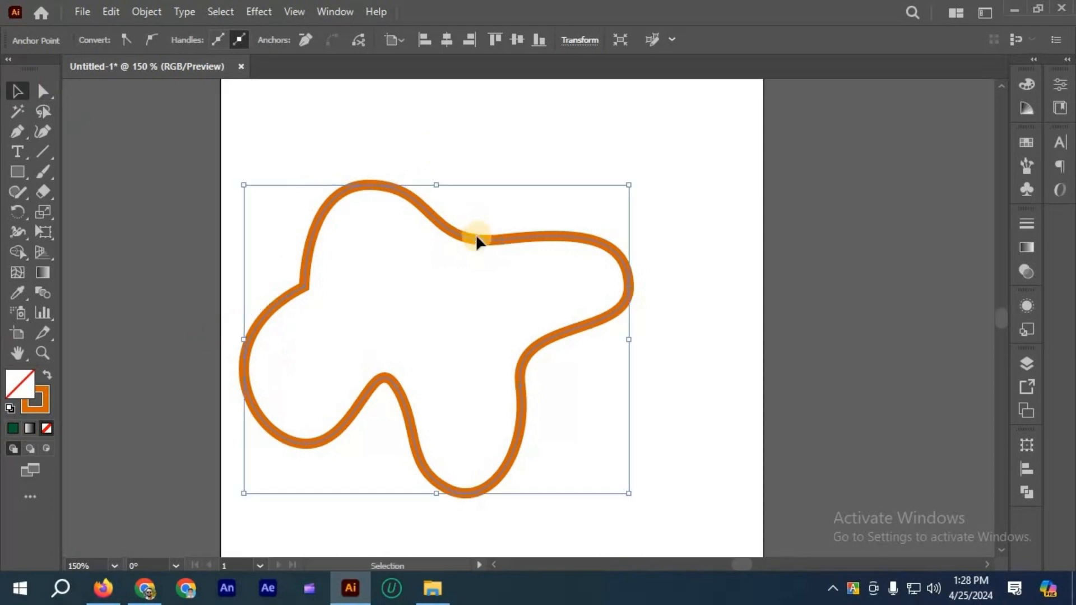
left_click(557, 200)
left_click_drag(475, 240, 554, 198)
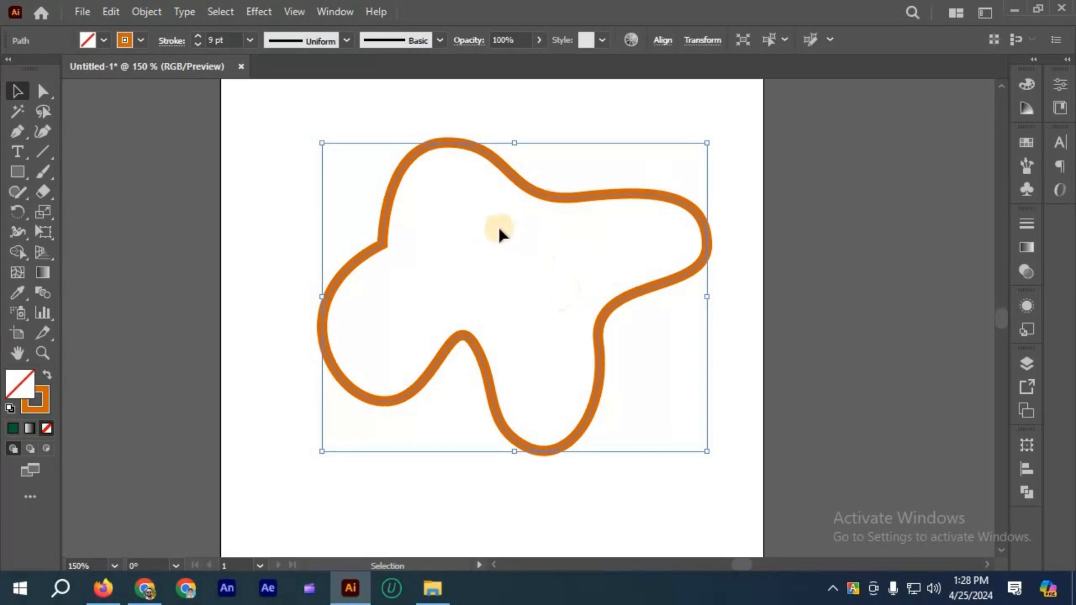
left_click(441, 213)
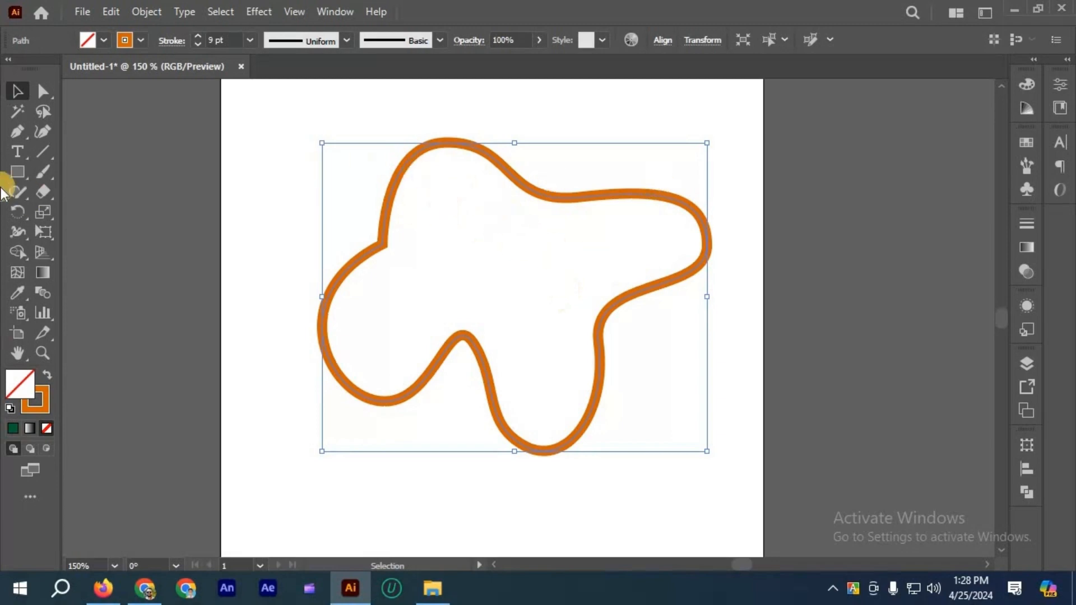
- Show the Pen tool's related anchor point tools, and reselect the whole lobed outline with the Selection tool
left_click(15, 134)
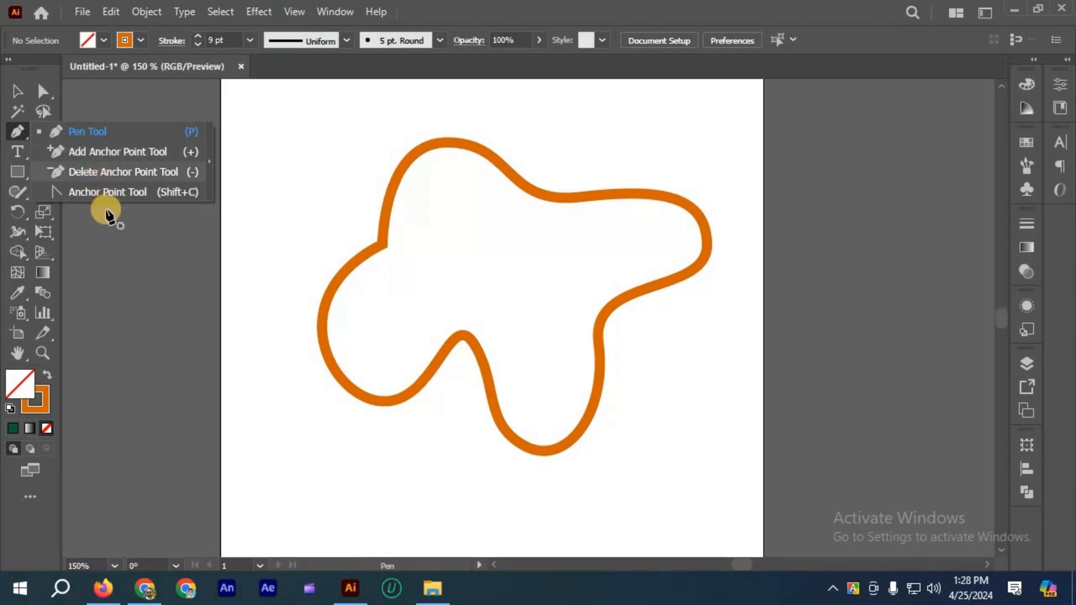
left_click(15, 90)
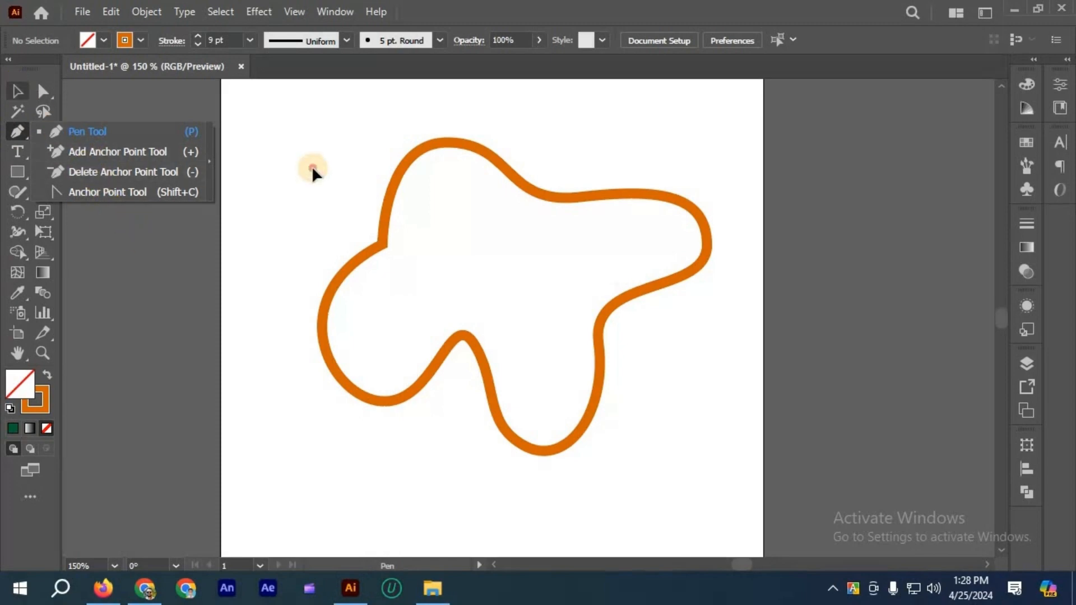
key("ctrl+a")
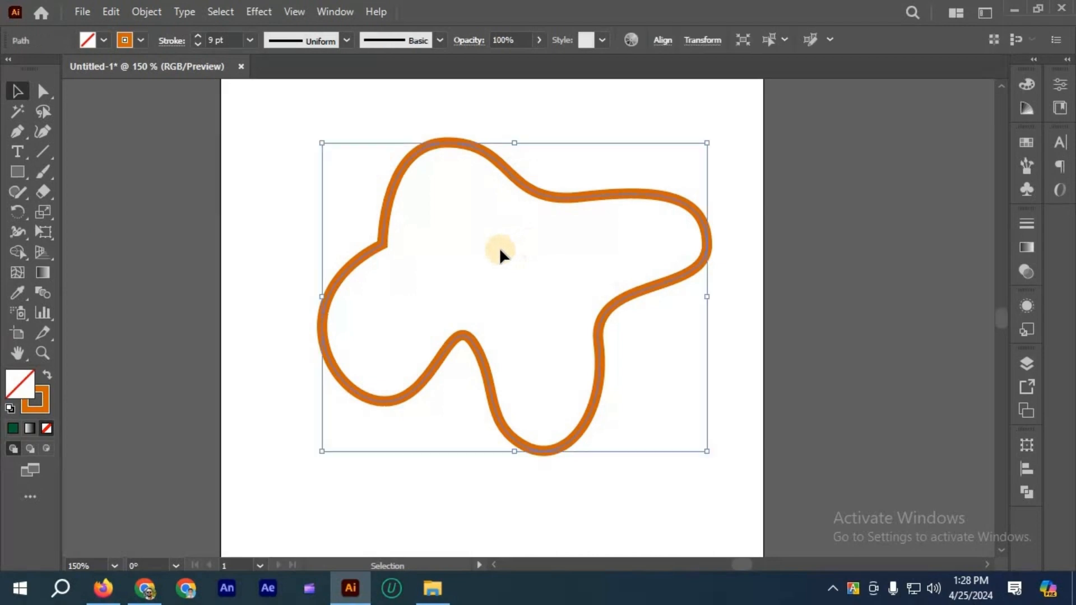
scroll(530, 237, "up", 3)
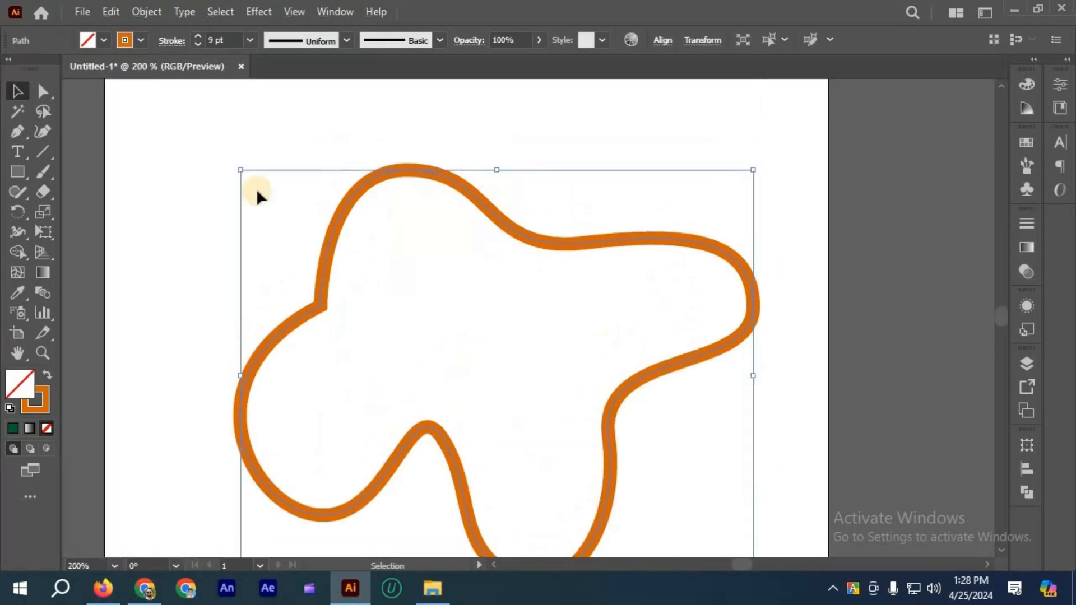
- Use Direct Selection to shift the anchor beside the upper dip slightly, tilt its handles more steeply, and swing the right end's upper handle outward
left_click(47, 93)
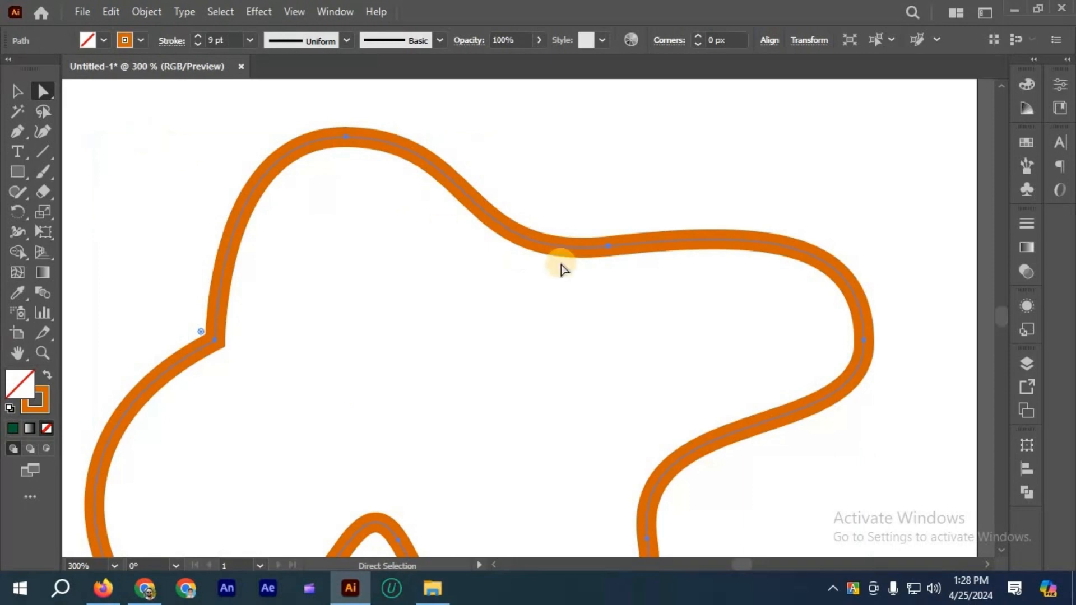
scroll(630, 258, "down", 2)
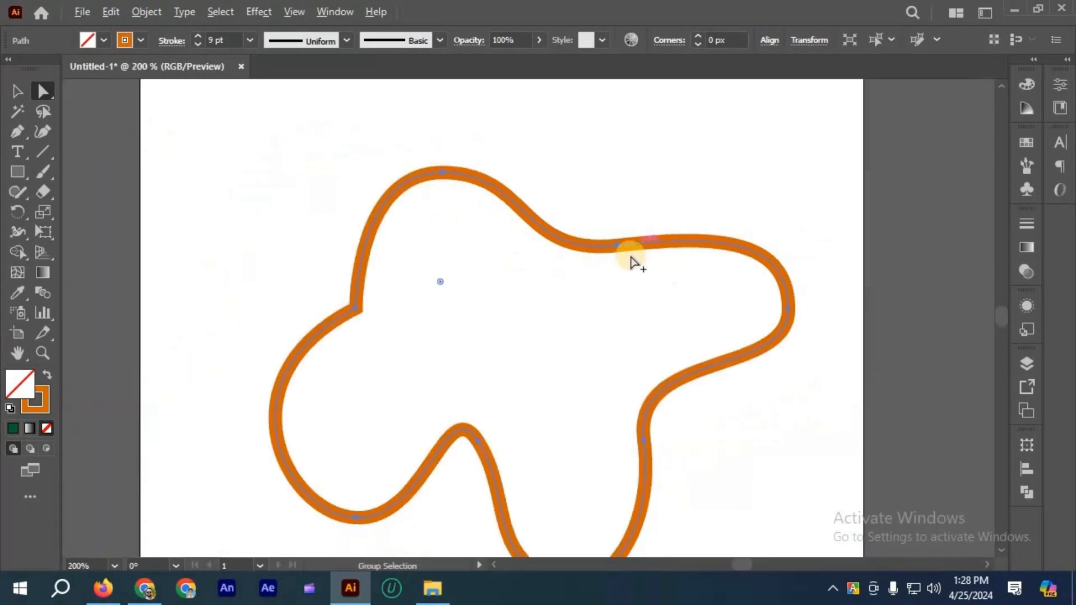
scroll(625, 250, "up", 2)
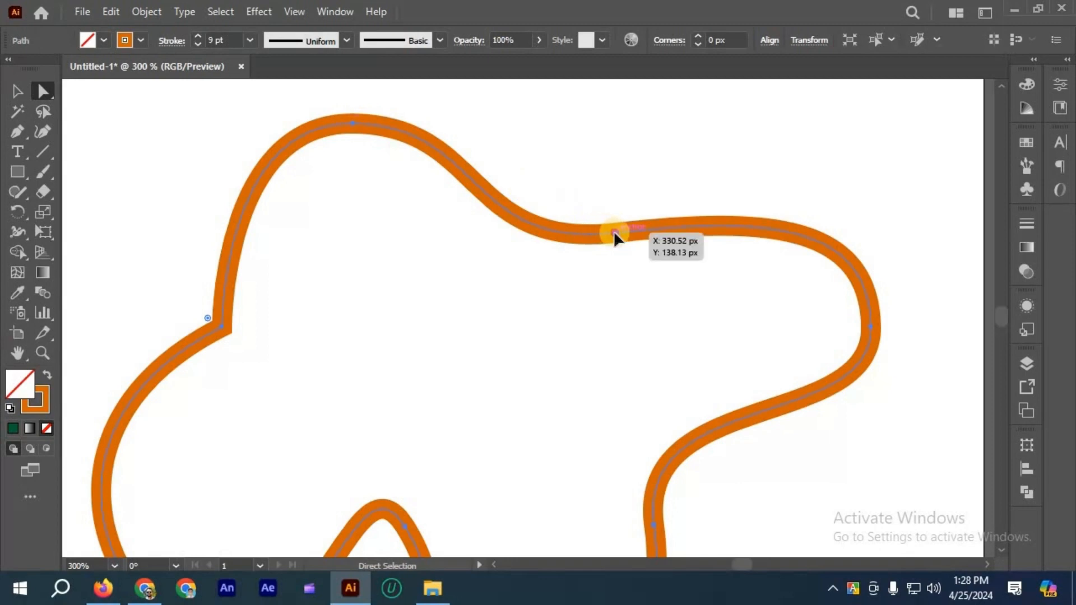
left_click_drag(616, 232, 637, 154)
left_click_drag(522, 240, 487, 247)
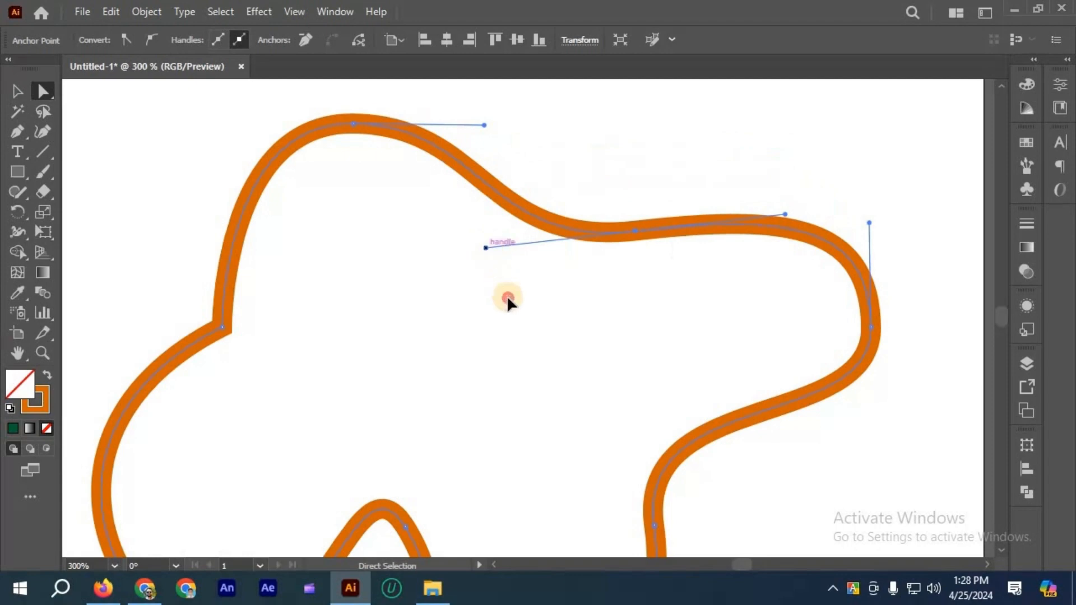
left_click_drag(508, 301, 500, 325)
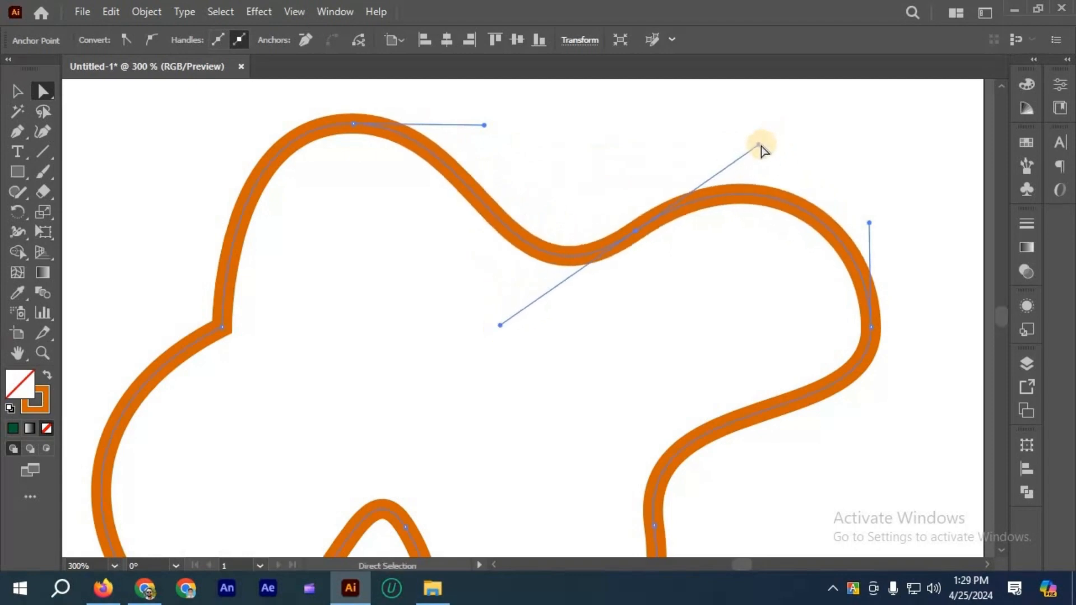
left_click_drag(809, 121, 810, 120)
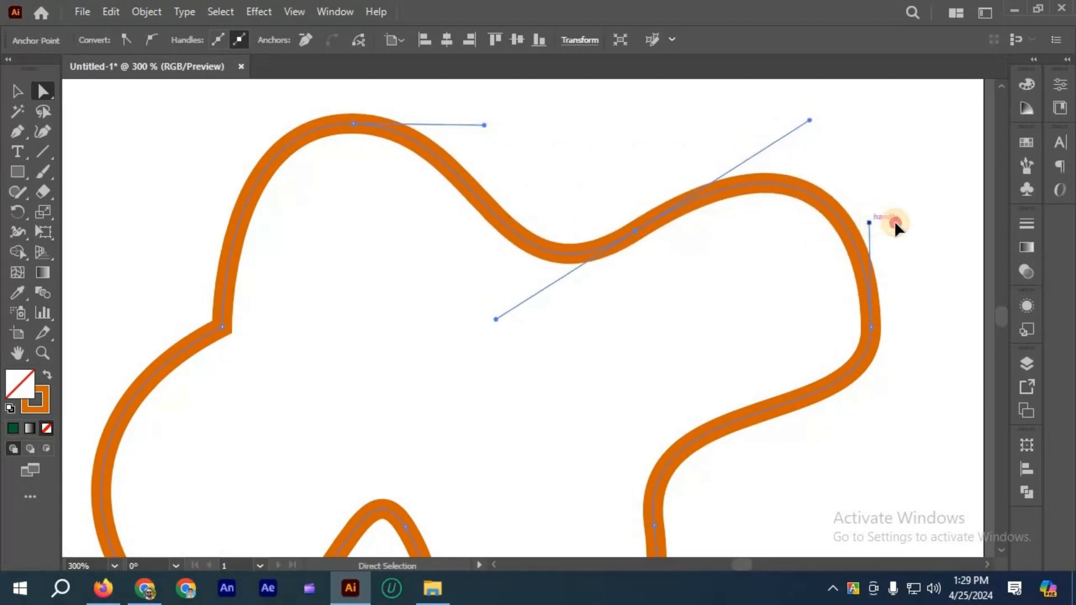
left_click_drag(895, 224, 907, 226)
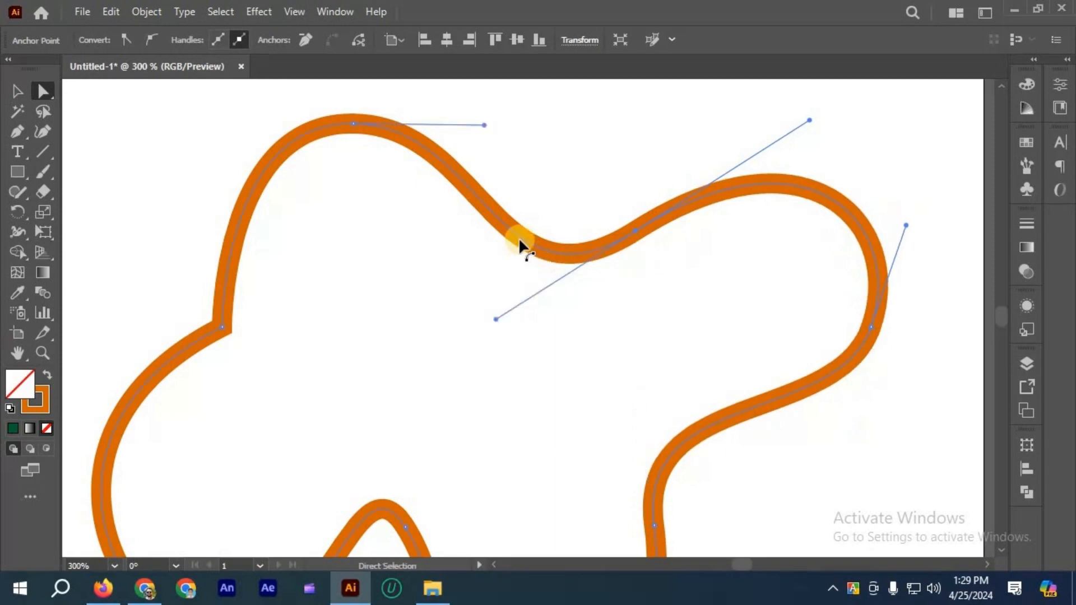
- Nudge the path segment sloping down from the upper-left lobe into the dip
scroll(507, 224, "up", 1)
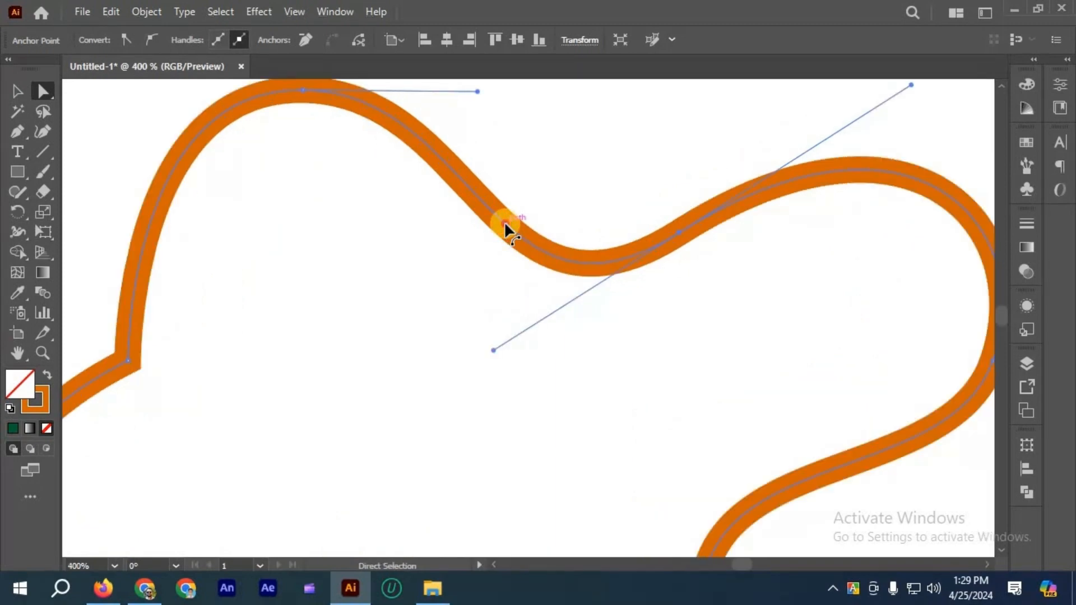
left_click_drag(502, 224, 502, 224)
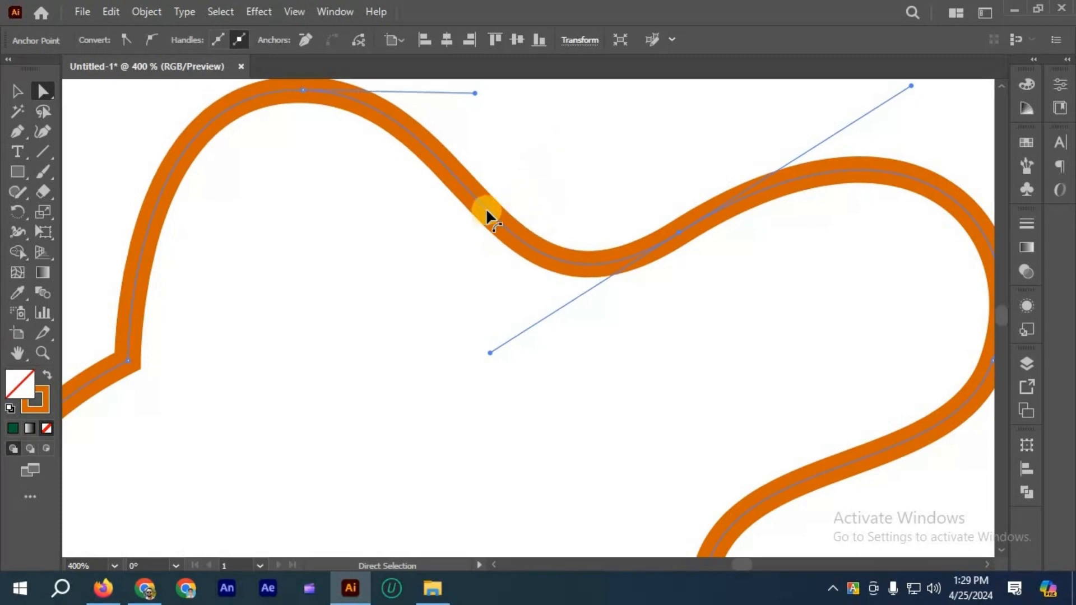
scroll(691, 184, "down", 1)
- Add an anchor point midway along the slope between the upper-left lobe and the dip
left_click(23, 130)
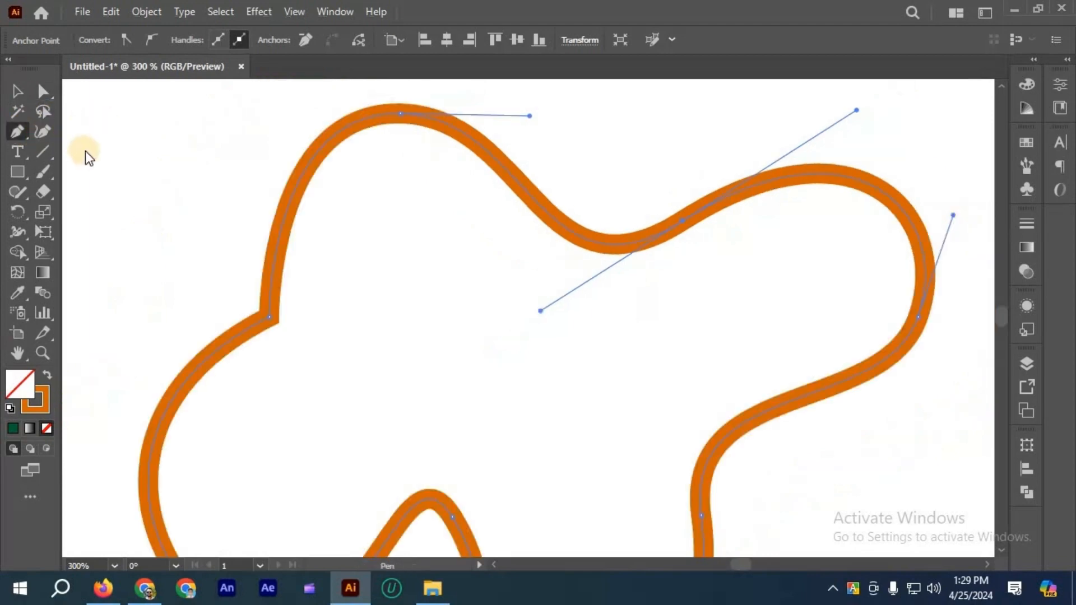
key("plus")
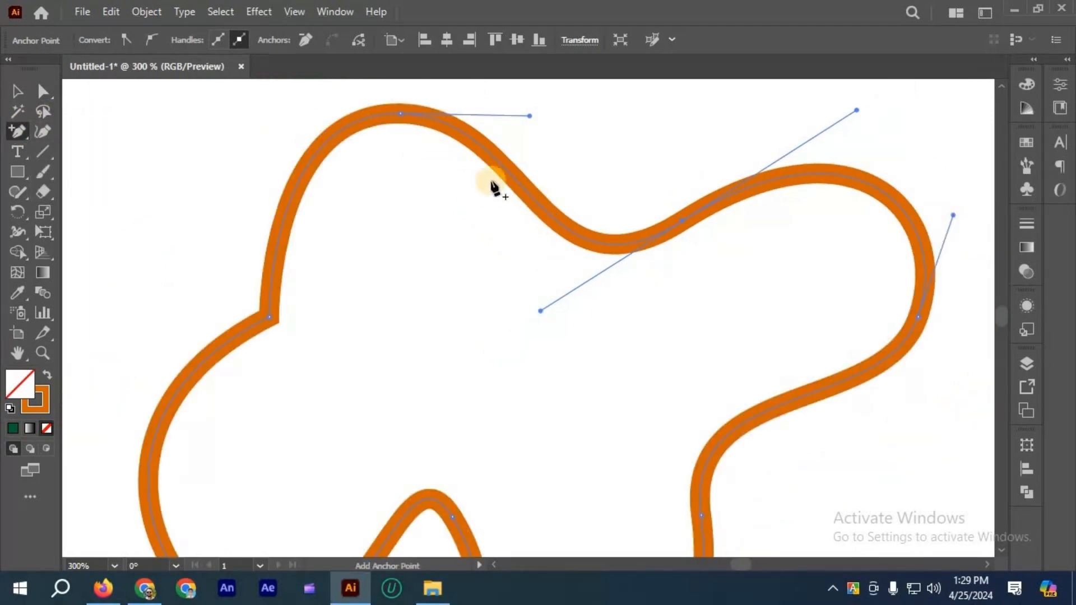
scroll(541, 200, "up", 1)
left_click(516, 185)
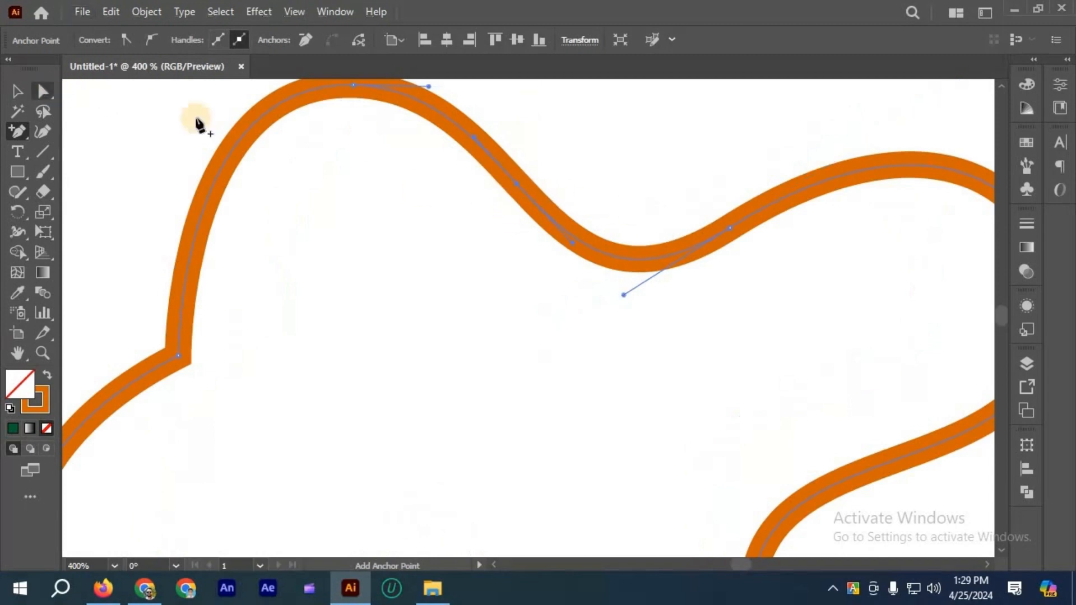
- Try reshaping the slope by moving its new anchor down into the shape, and undo the move
key("a")
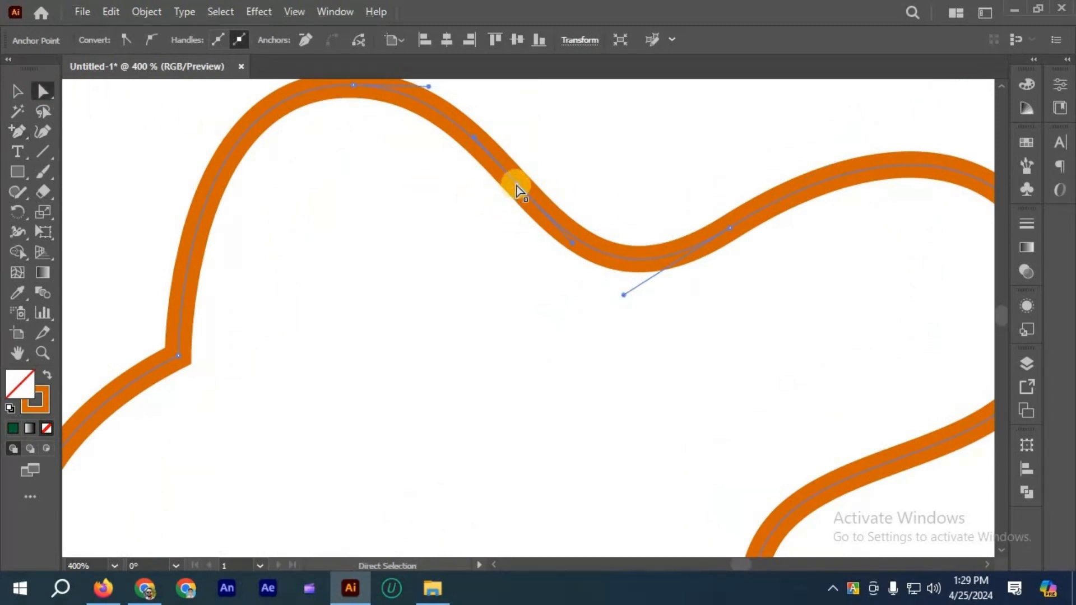
left_click_drag(517, 186, 579, 249)
left_click_drag(499, 252, 465, 293)
key("ctrl+z")
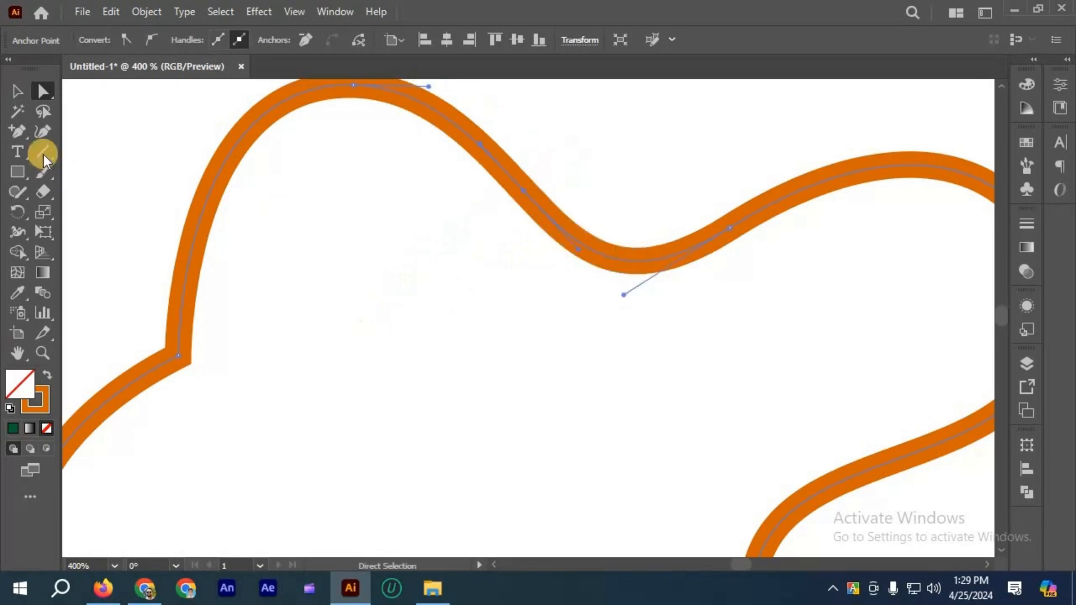
- Add an anchor point on the upper curve of the right lobe
left_click(24, 134)
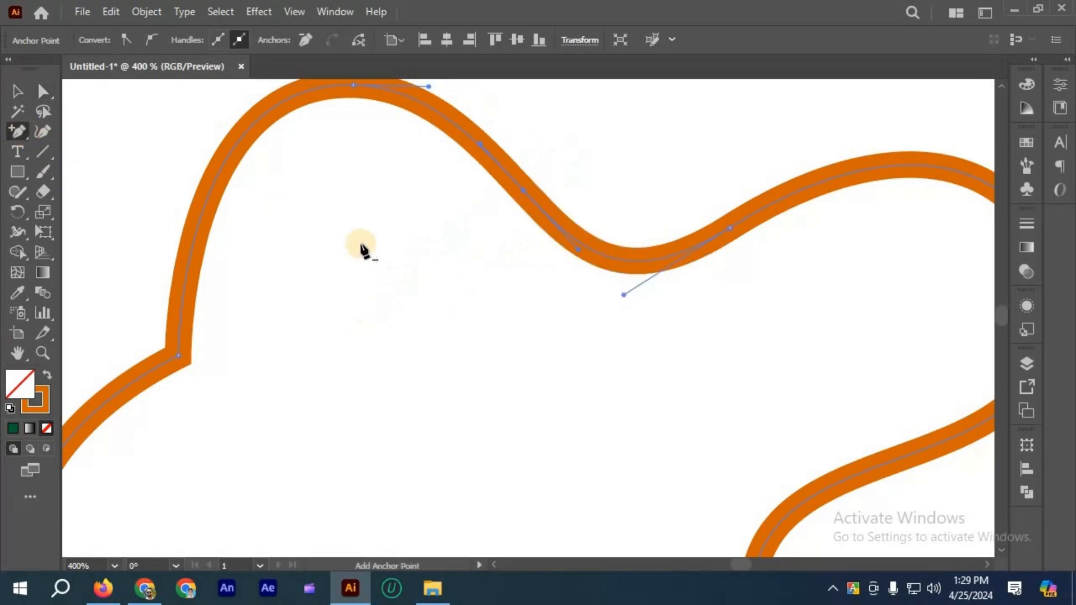
scroll(360, 247, "up", 3)
key("ctrl+minus")
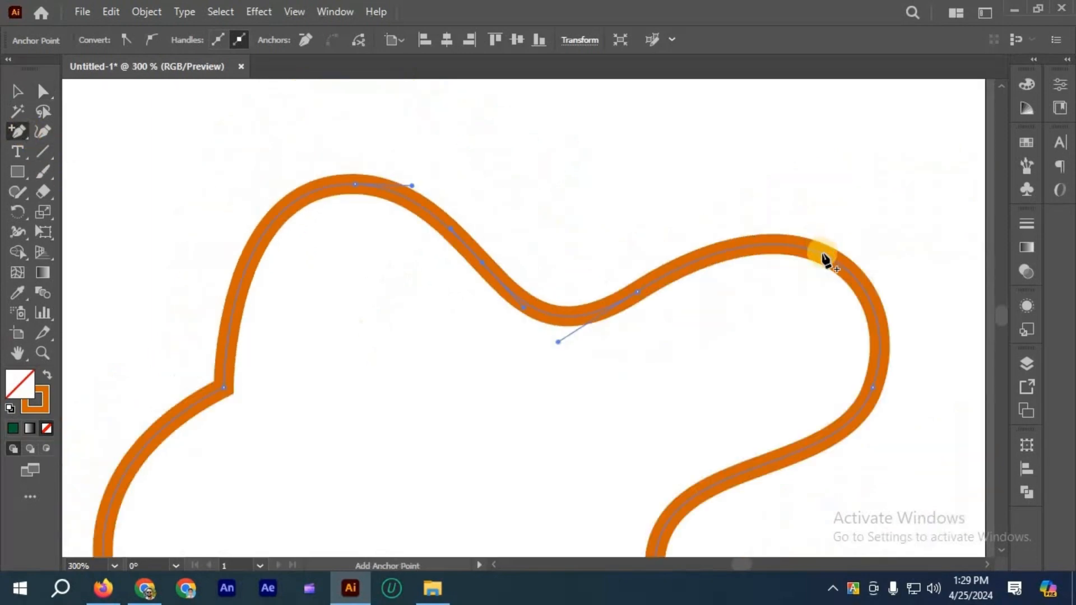
left_click(865, 269)
- Try bending the right lobe inward by moving its new anchor's lower handle, and undo the change
left_click(43, 93)
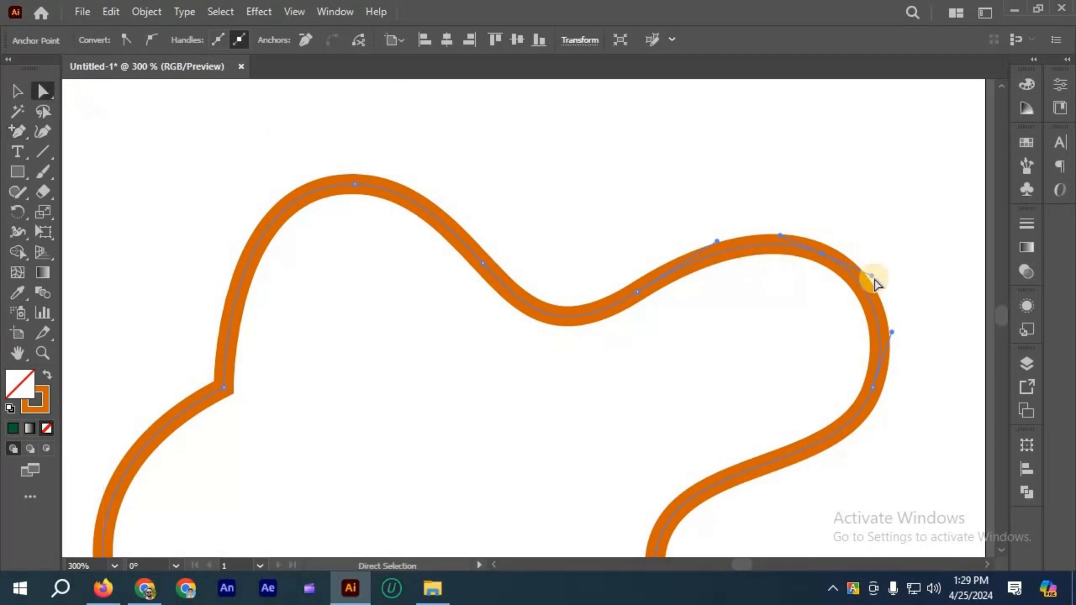
left_click_drag(892, 207, 700, 414)
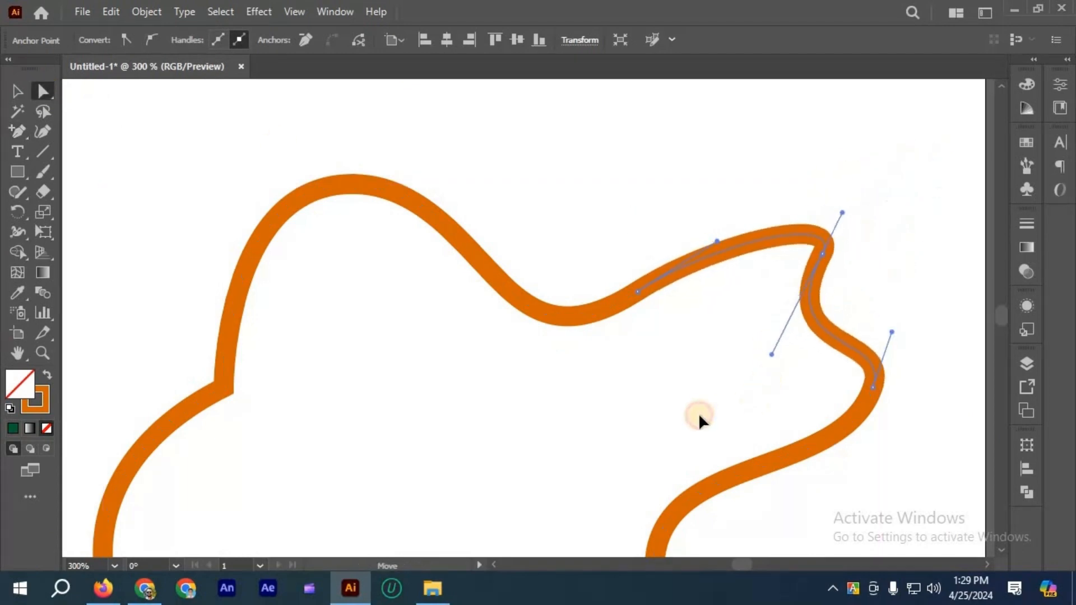
key("ctrl+z")
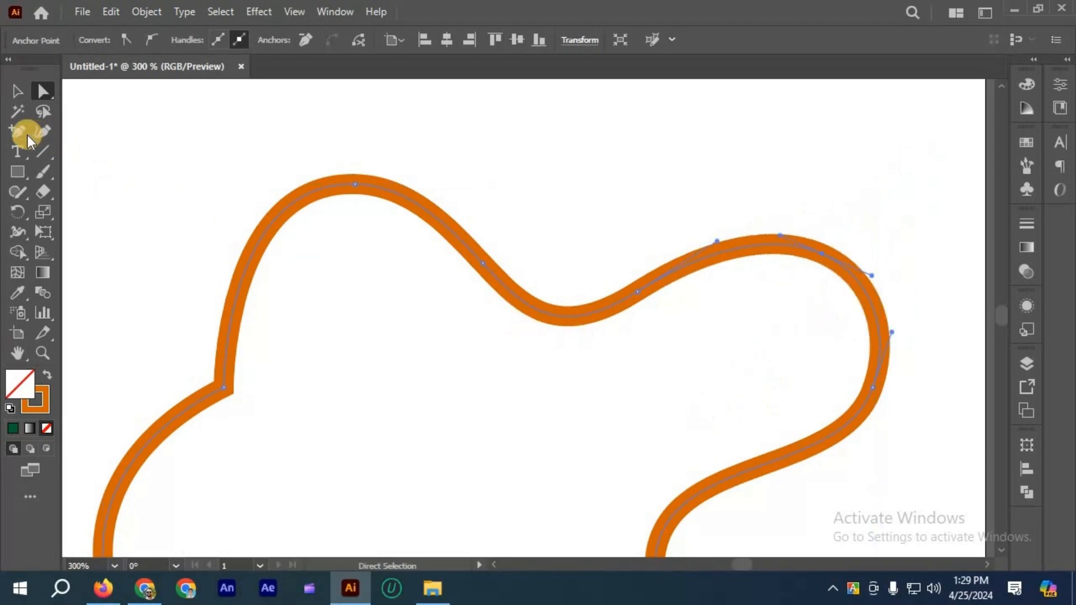
- Use the Delete Anchor Point tool to remove the anchor at the crest of the upper-left lobe, undoing and repeating the deletion once
left_click(19, 133)
left_click_drag(19, 133, 122, 179)
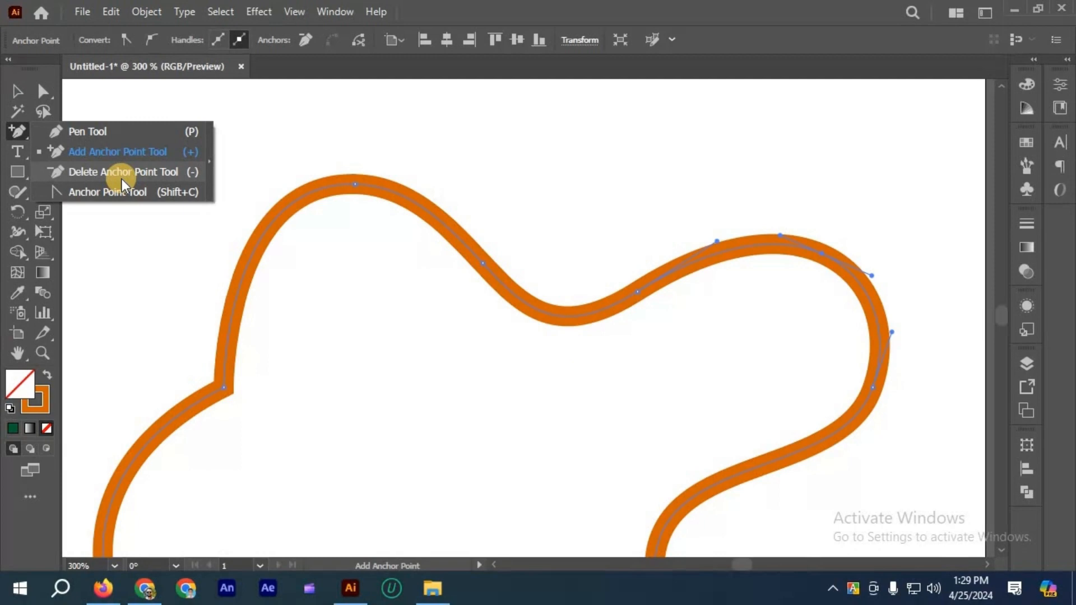
scroll(358, 160, "down", 1)
scroll(359, 161, "down", 1)
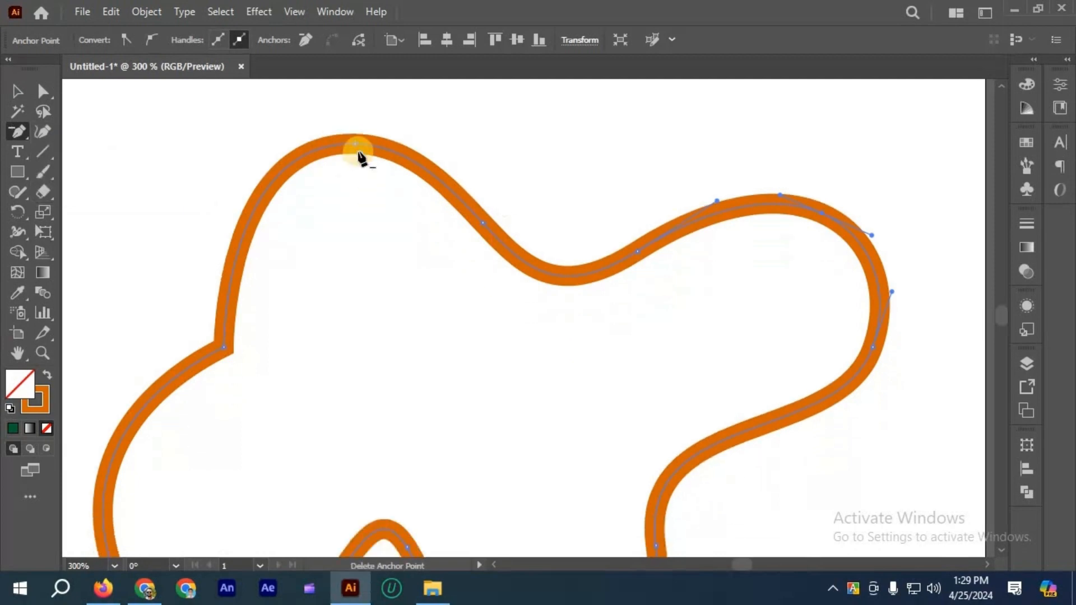
scroll(357, 145, "up", 1)
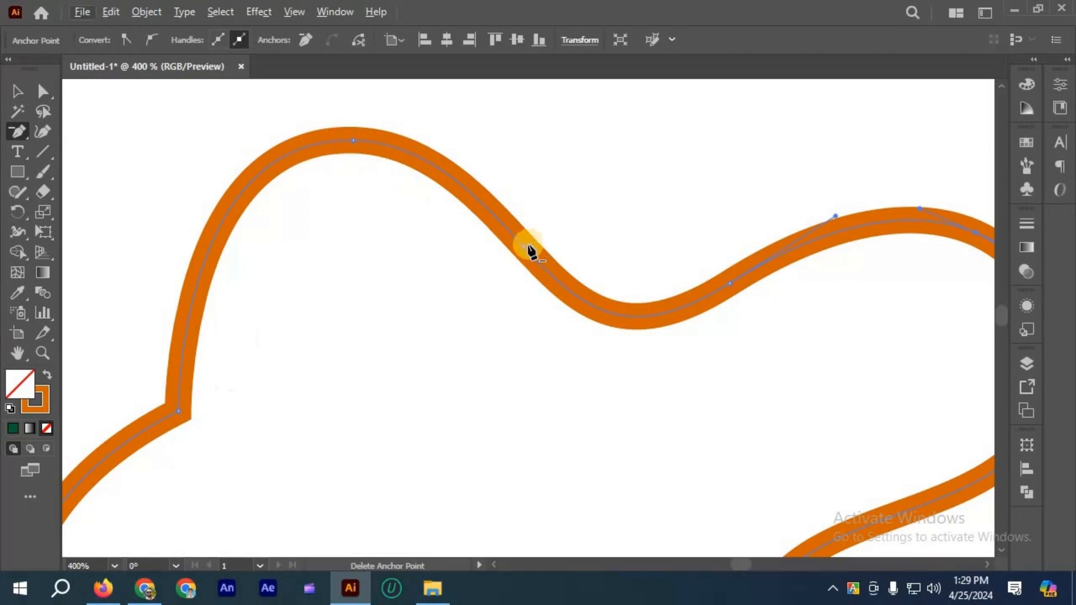
left_click(179, 414)
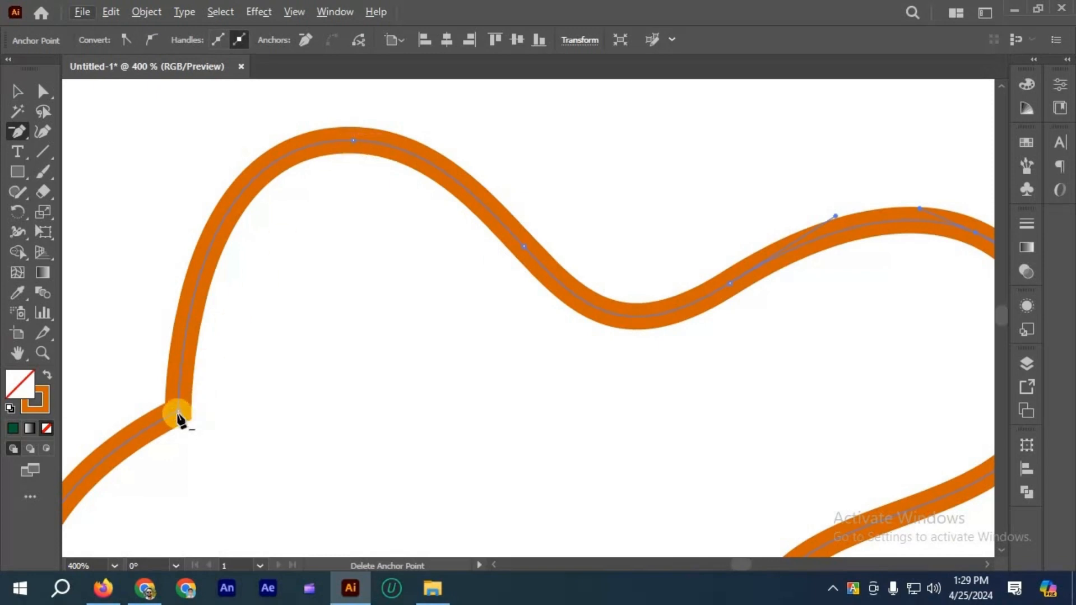
left_click(352, 141)
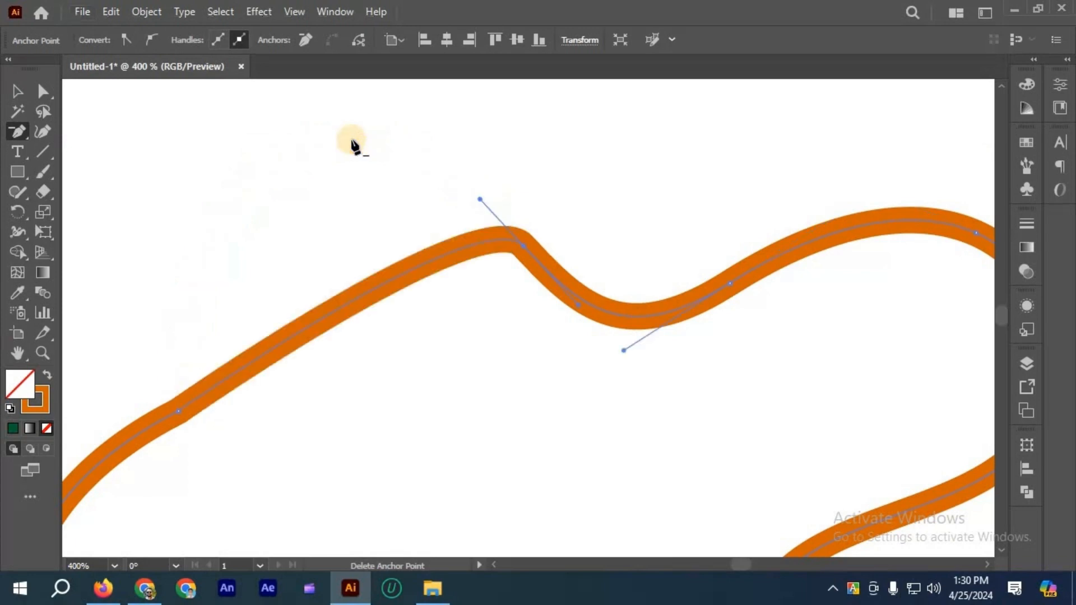
key("ctrl+z")
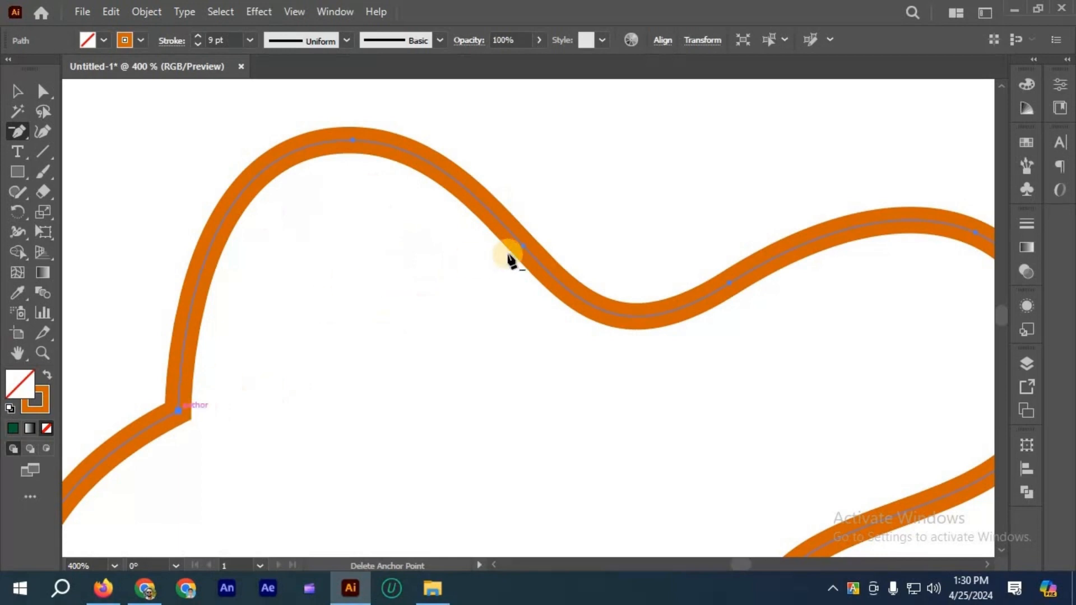
left_click(350, 140)
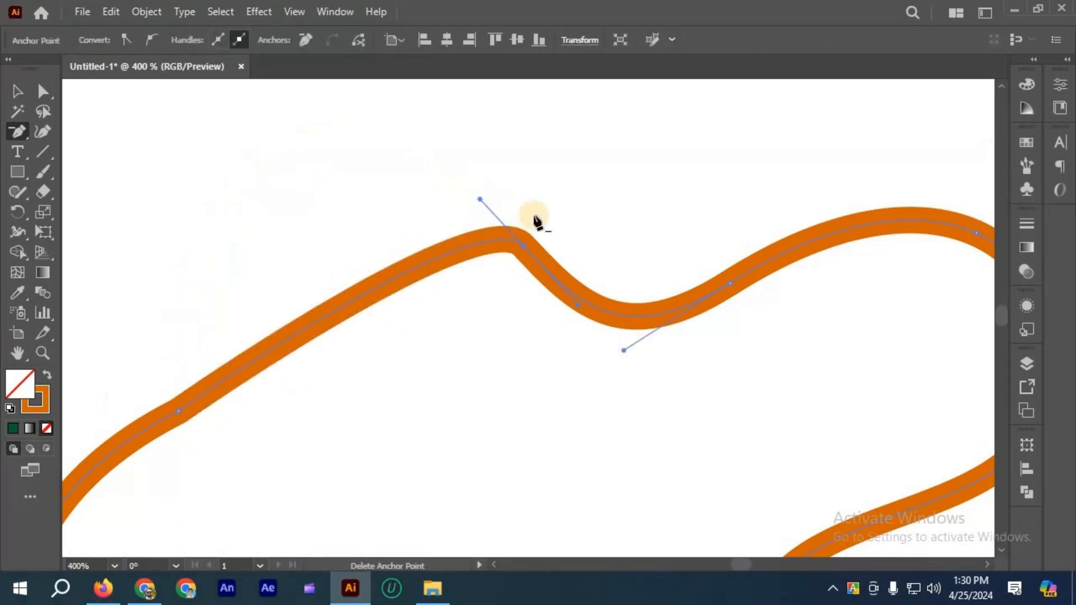
- Delete the anchor at the left junction of the outline and the one at the peak before the upper dip
scroll(495, 247, "down", 1)
scroll(327, 288, "down", 2)
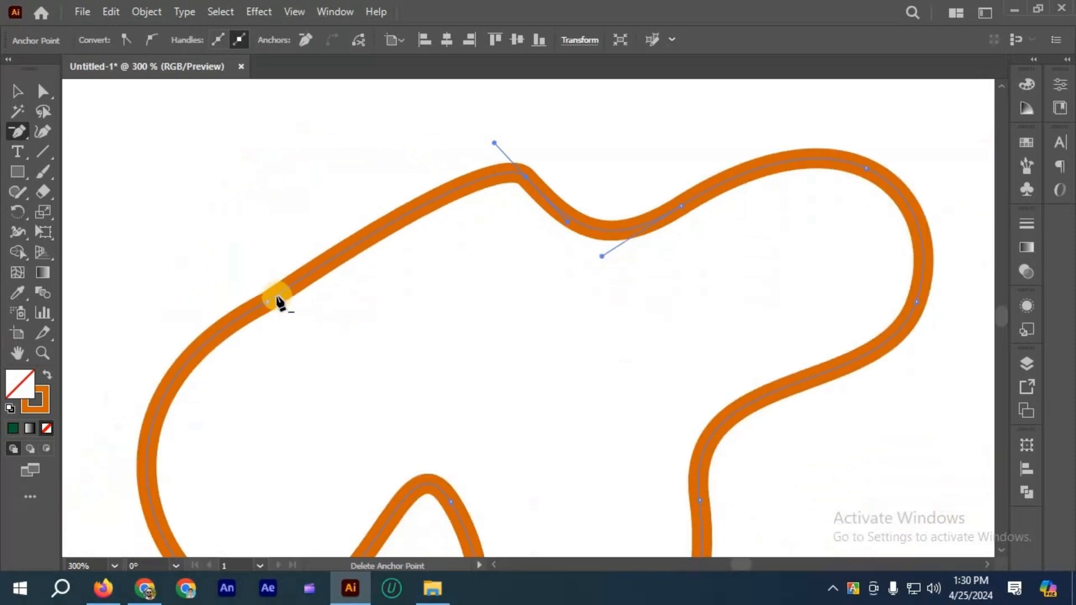
scroll(290, 289, "down", 3)
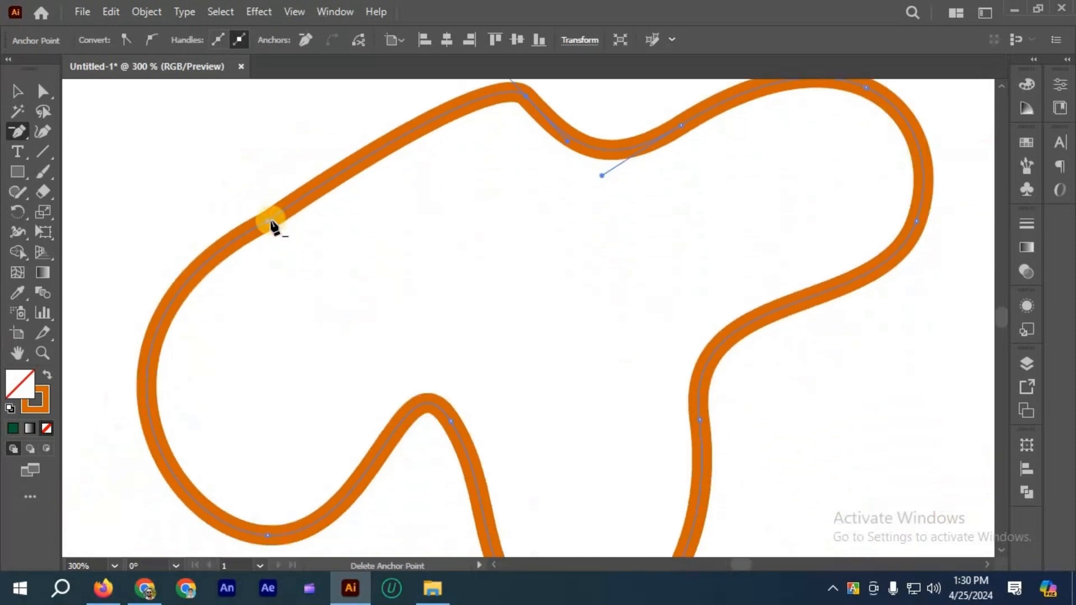
left_click(270, 226)
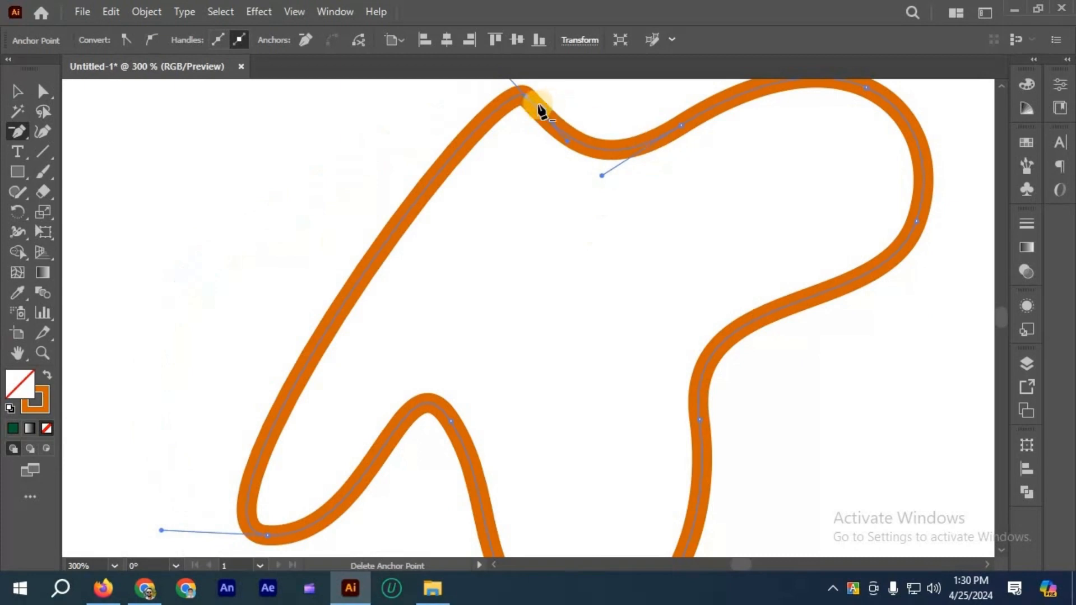
left_click(526, 98)
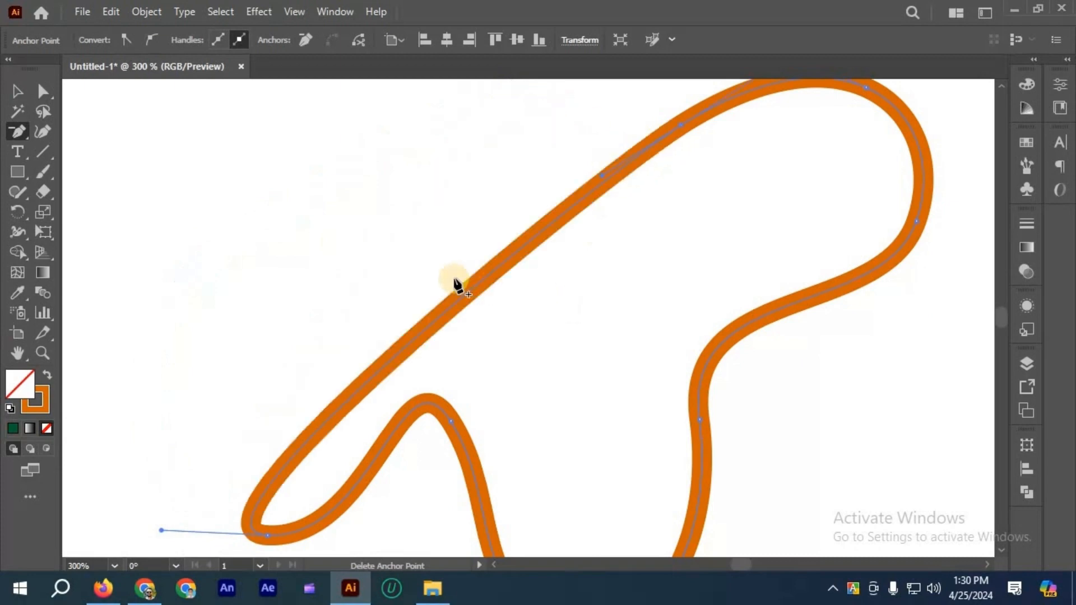
- Add an anchor point near the middle of the long diagonal edge with the Add Anchor Point tool
scroll(453, 280, "down", 1)
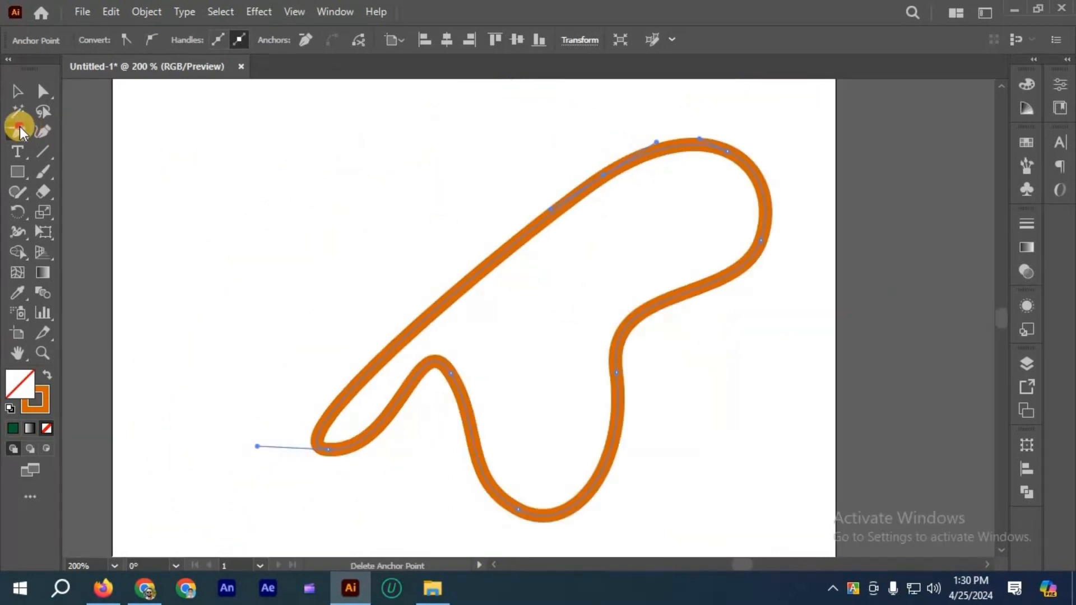
left_click(19, 128)
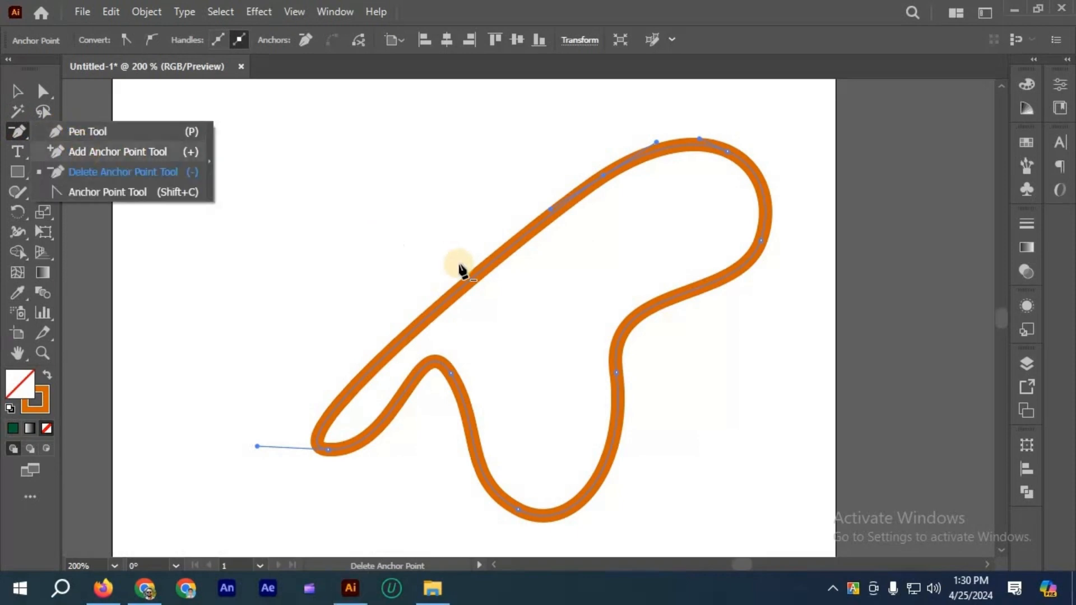
scroll(462, 285, "up", 2)
left_click(463, 310)
- Move the diagonal edge's new middle anchor outward to the upper left and adjust its lower handle to round that side
left_click(44, 91)
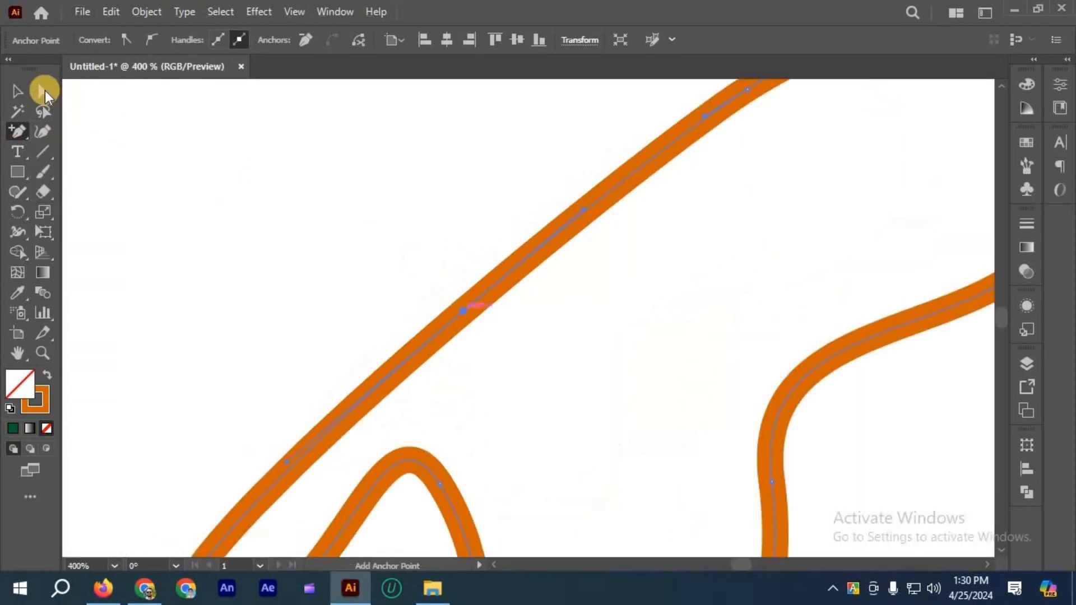
left_click(430, 287)
scroll(443, 291, "down", 2)
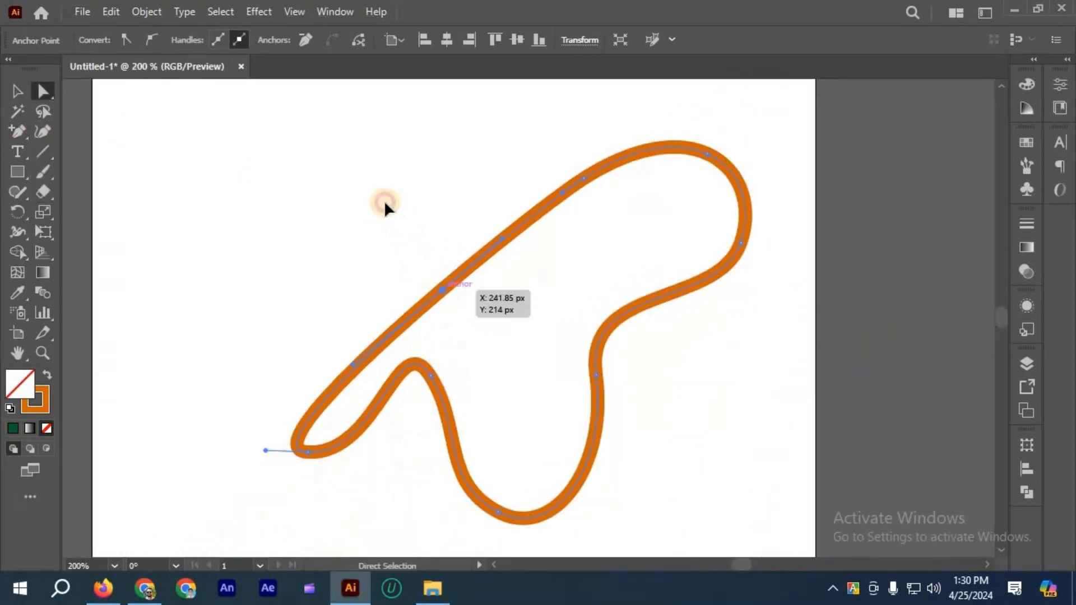
left_click_drag(441, 290, 376, 189)
left_click_drag(294, 252, 285, 265)
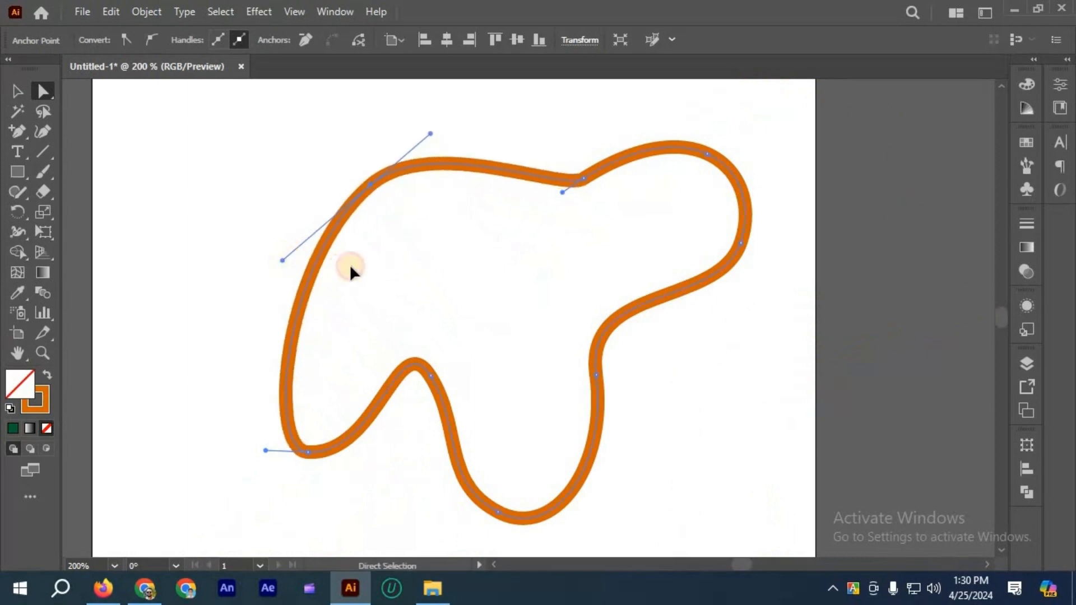
- Rotate the handles of the large outline's upper-left anchor so its top edge runs nearly straight
left_click_drag(351, 266, 483, 221)
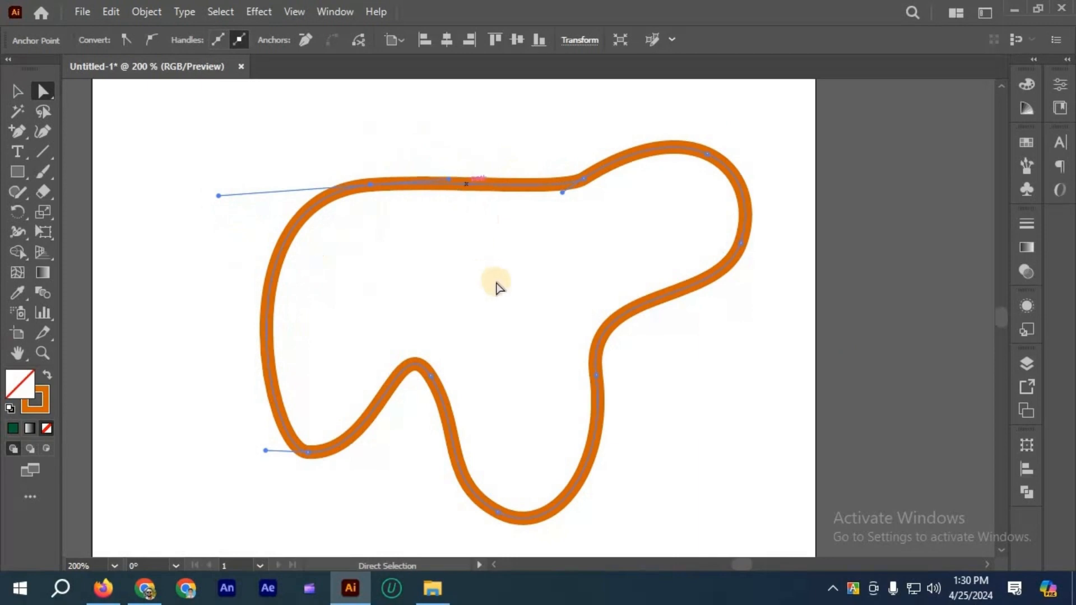
scroll(564, 259, "up", 4)
scroll(561, 263, "left", 3)
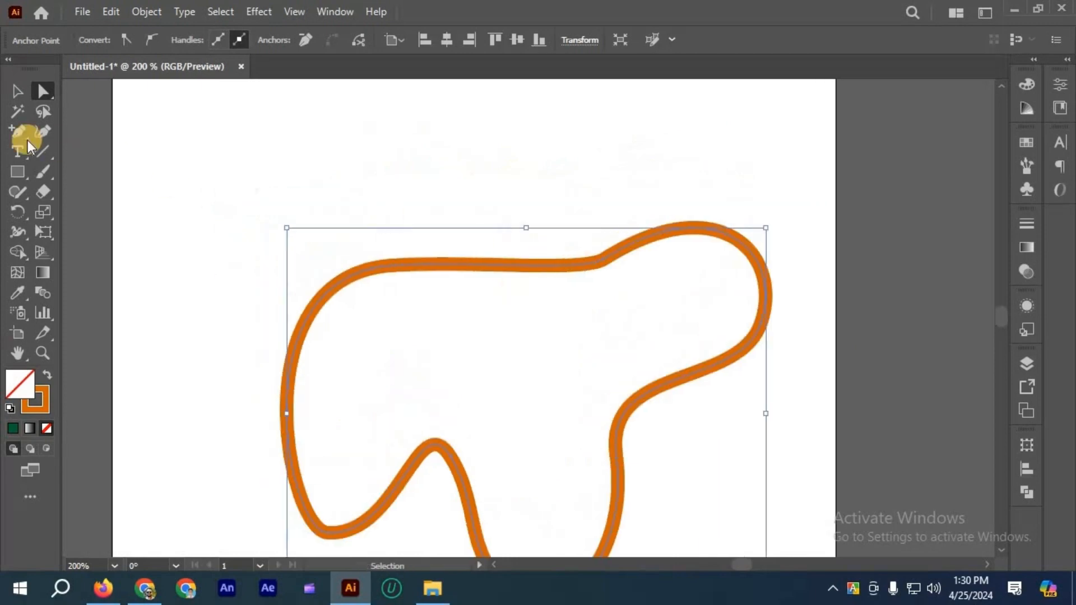
- With the Pen tool, draw a straight vertical segment and a horizontal one above the large outline, undoing and re-placing the last anchor once
left_click(16, 135)
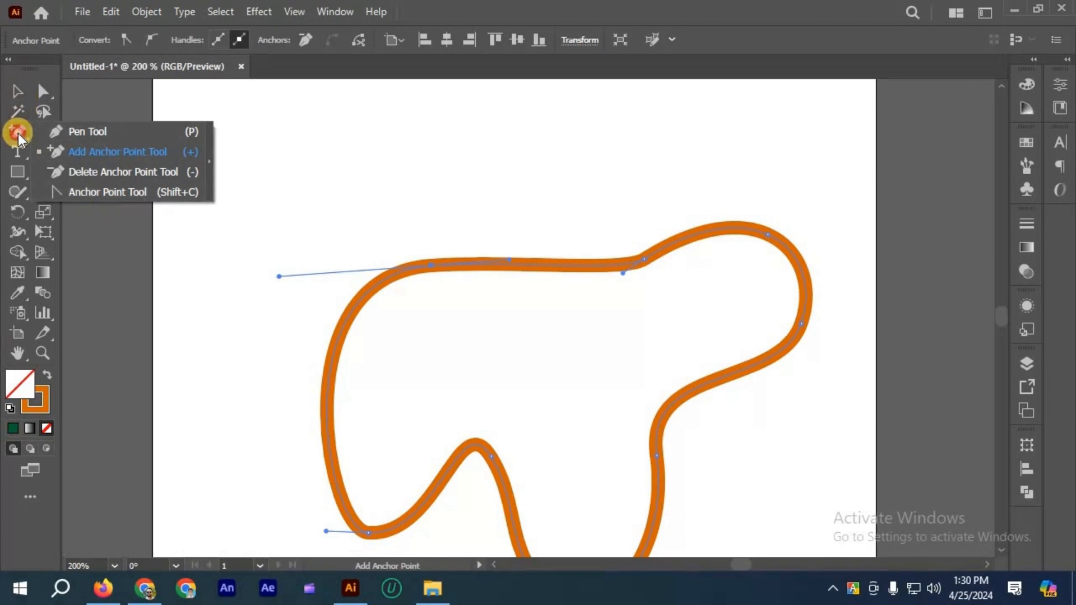
left_click(97, 136)
scroll(271, 353, "up", 6)
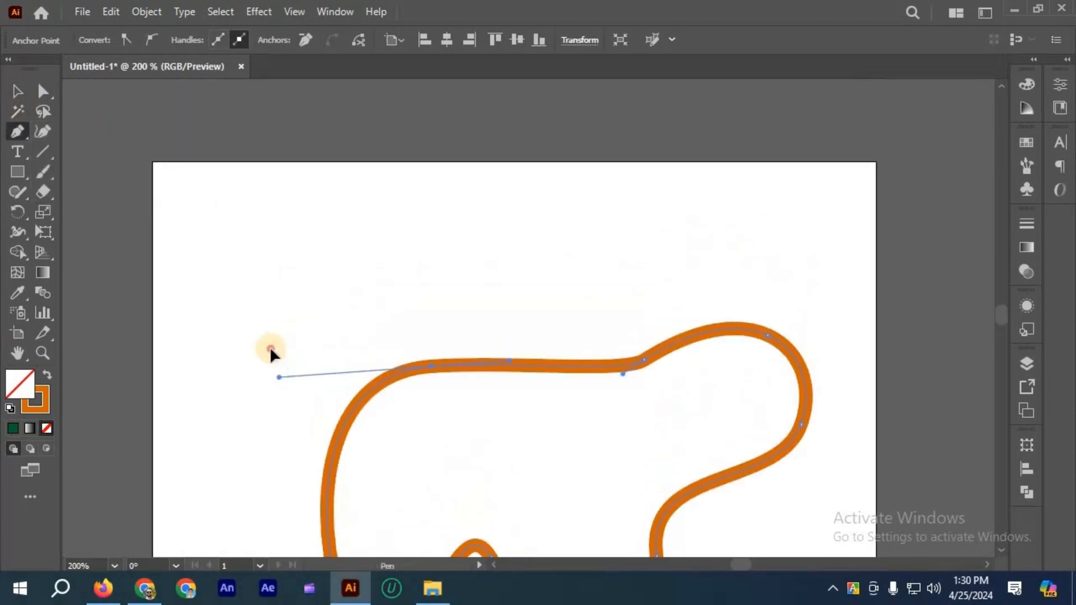
left_click(271, 349)
left_click(421, 250, "shift")
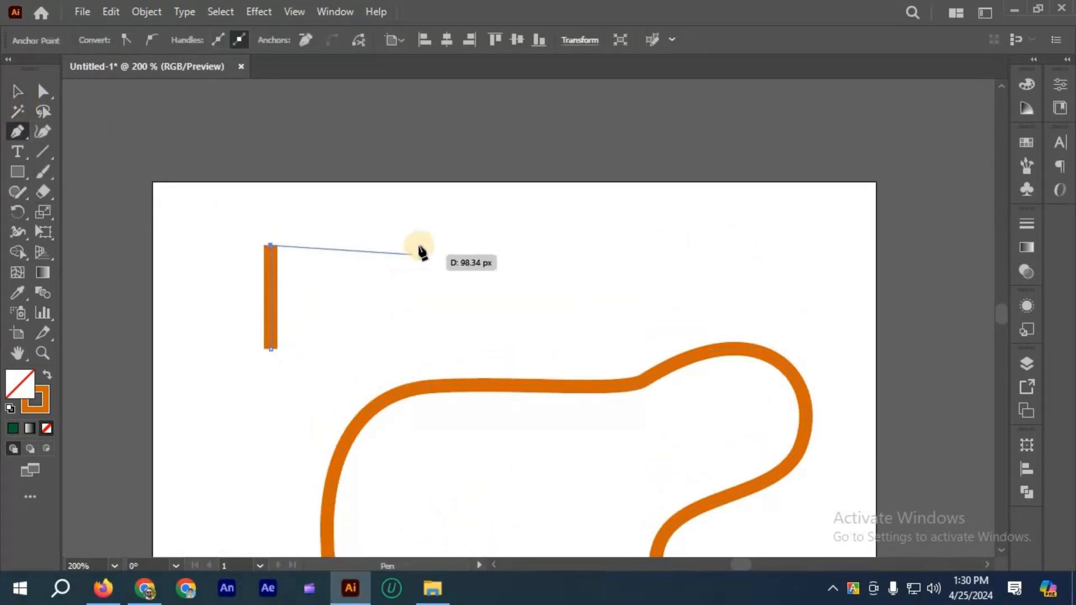
left_click(379, 242)
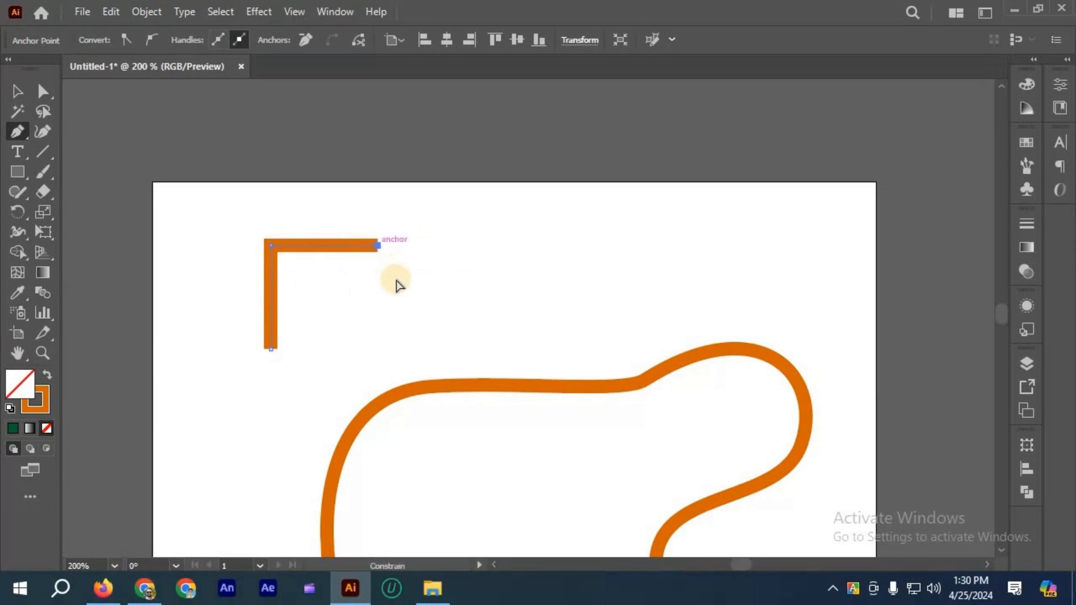
key("ctrl+z")
left_click(379, 242, "shift")
- Continue the new path with curved segments down its right side, close it at the starting anchor and deselect it
left_click_drag(400, 292, 387, 335)
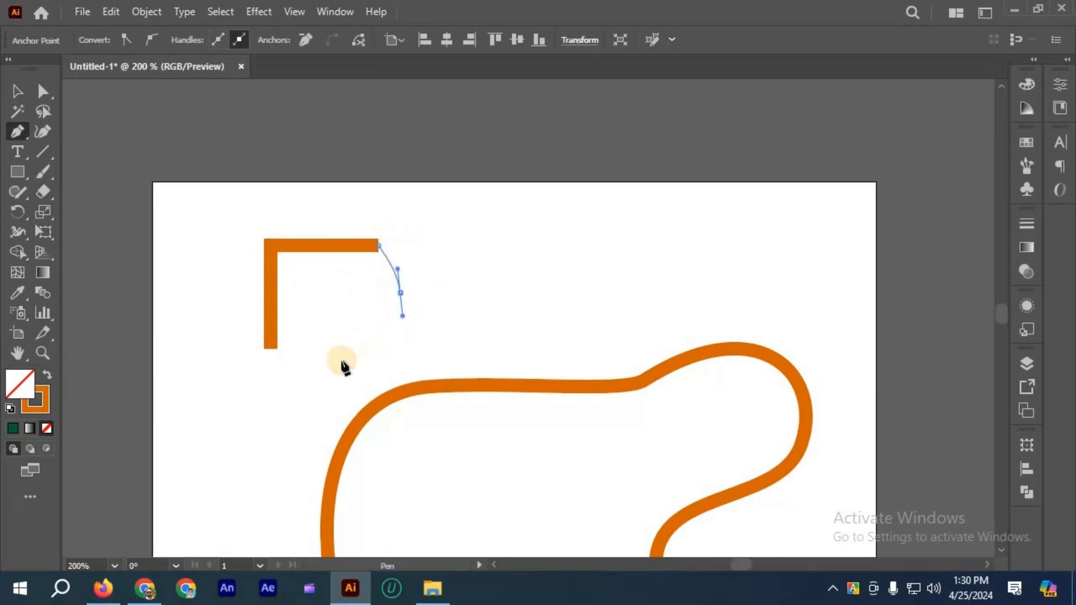
left_click_drag(342, 363, 324, 422)
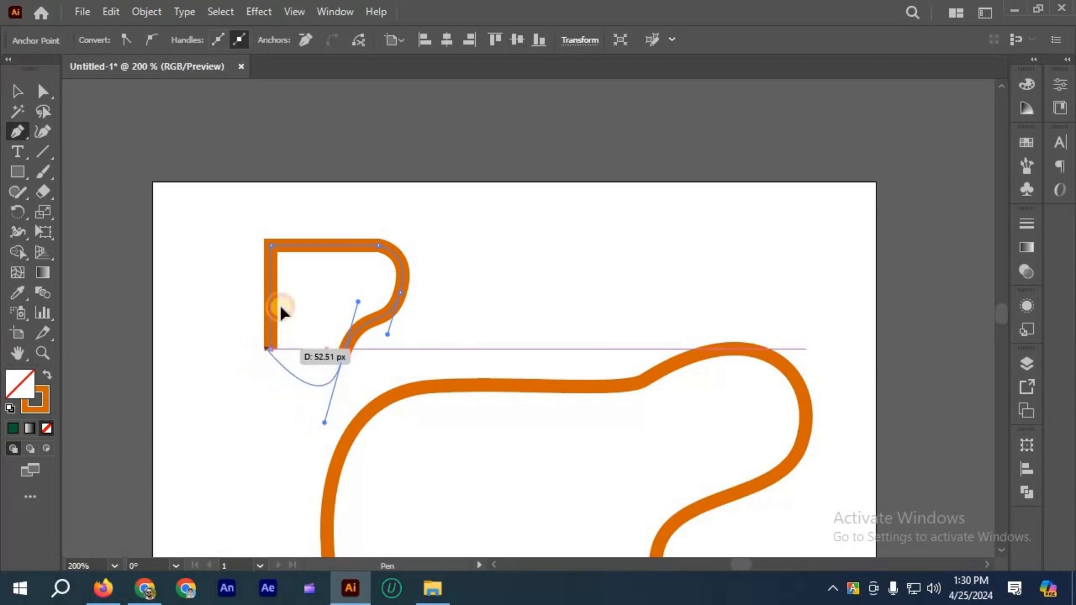
left_click_drag(271, 349, 282, 304)
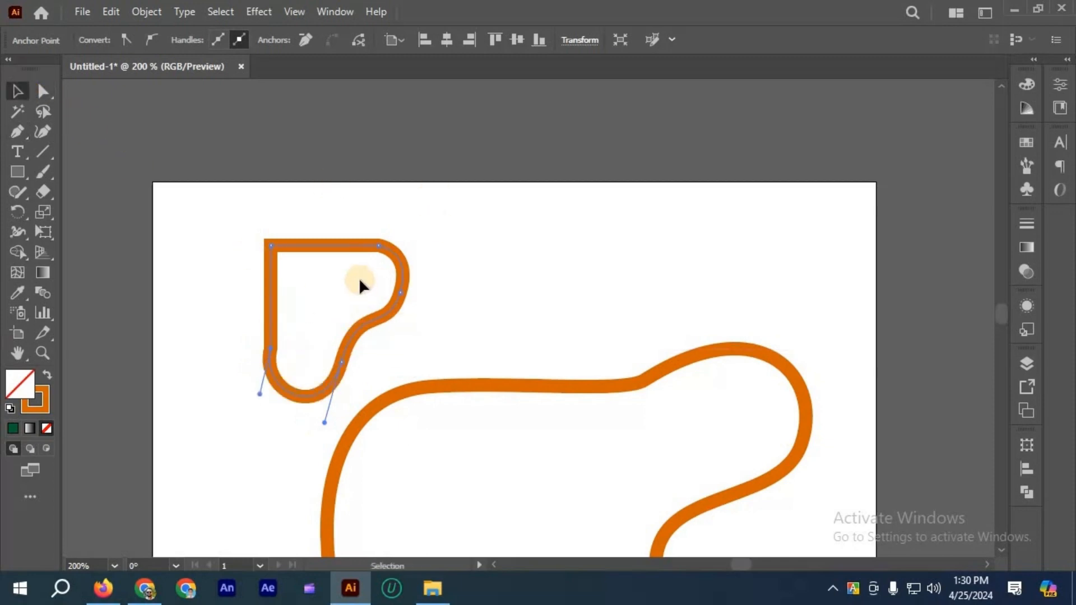
left_click(447, 229)
scroll(387, 281, "up", 2)
scroll(427, 258, "down", 1)
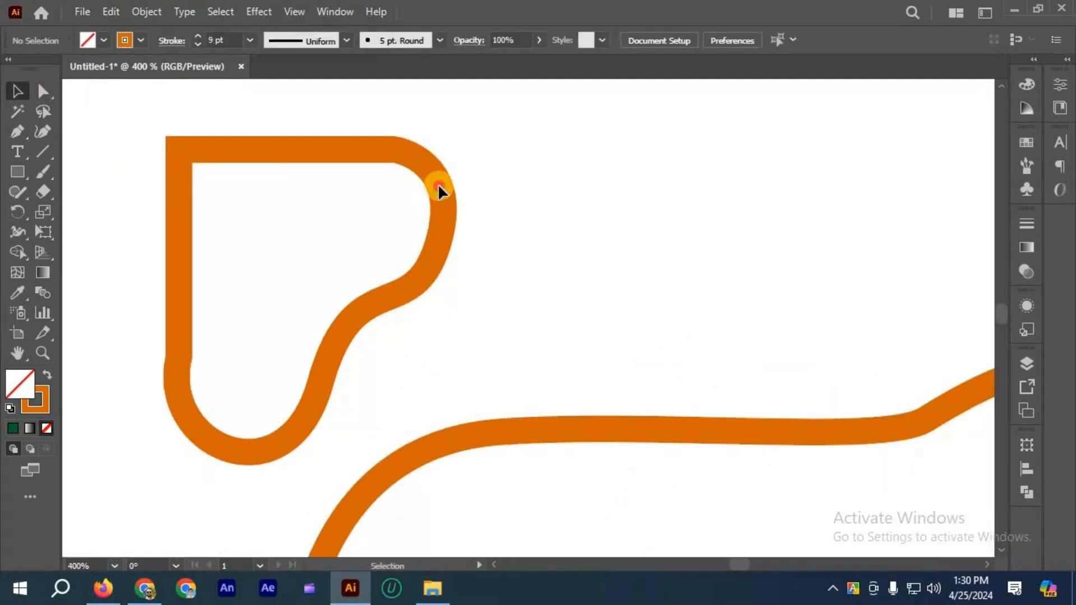
- Using Direct Selection, pull the upper handle of the small shape's right-hand anchor outward and straighten the handle of its lower-right anchor
left_click(22, 93)
left_click(46, 90)
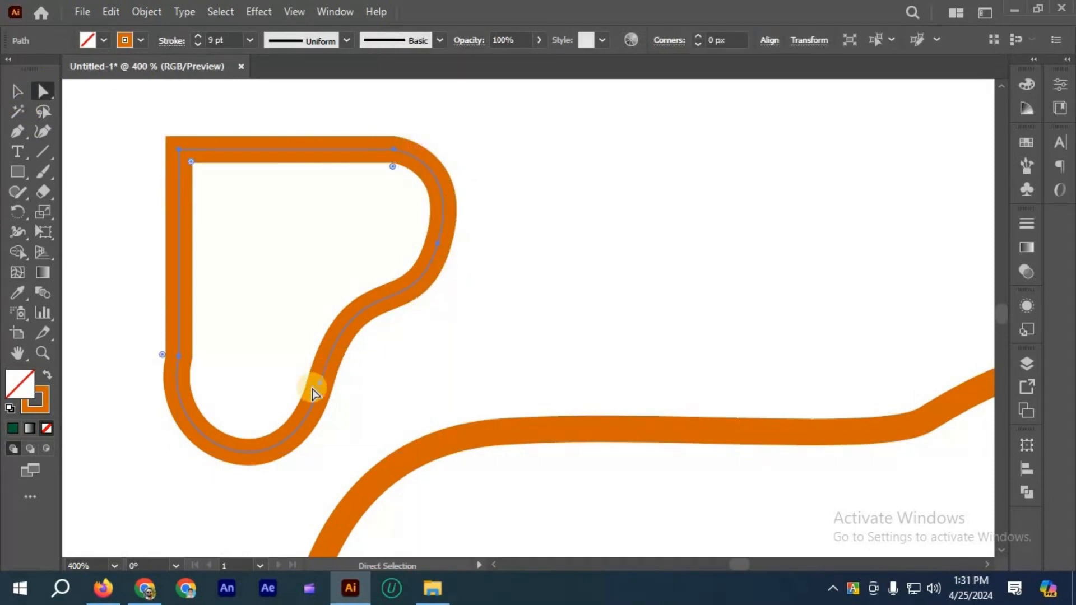
scroll(243, 153, "left", 1)
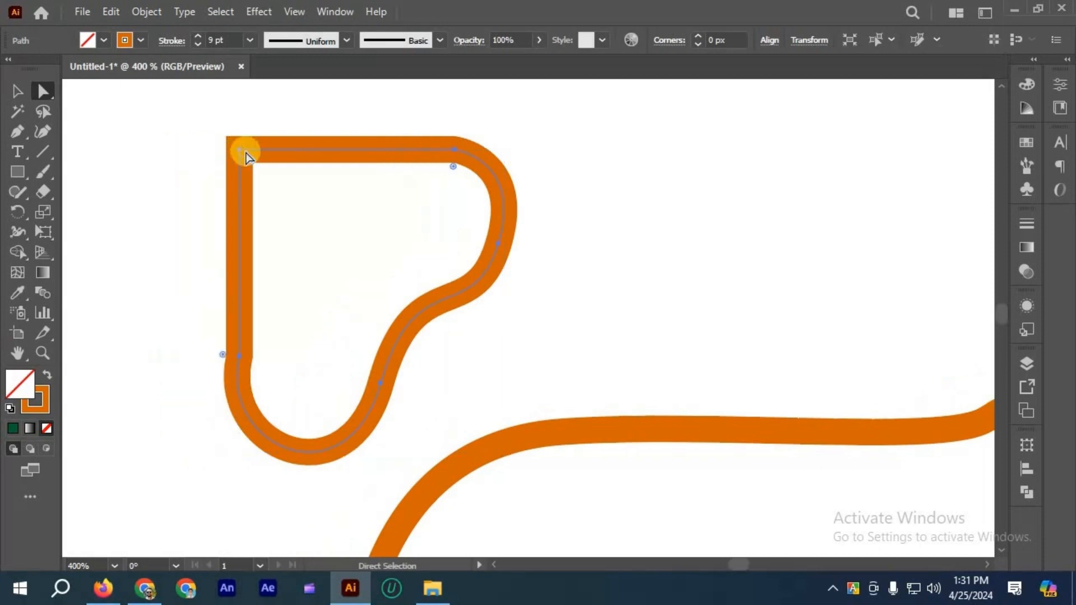
scroll(243, 153, "up", 2)
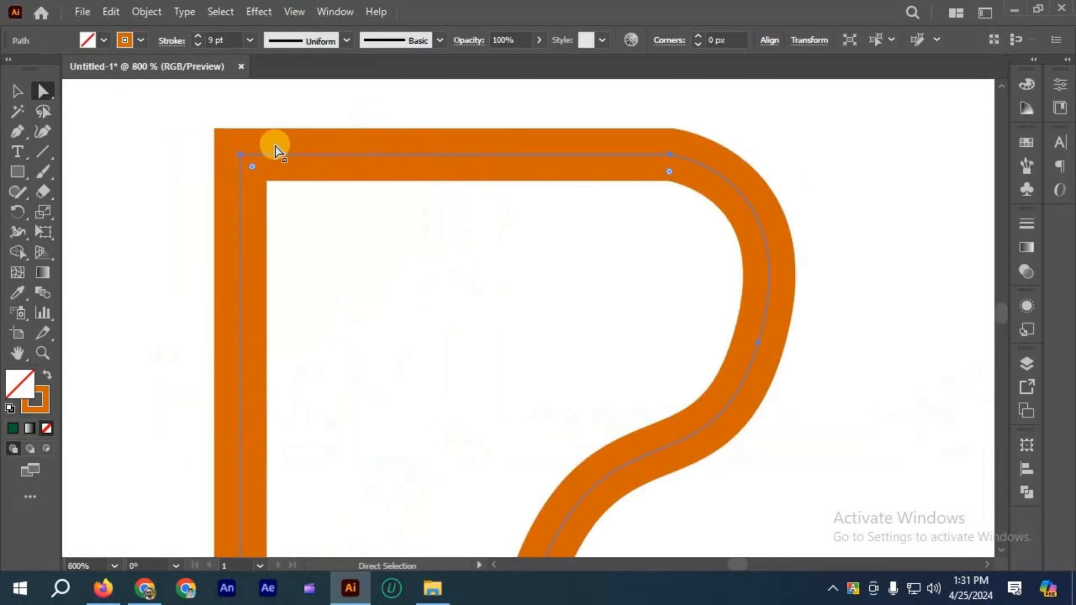
scroll(276, 149, "down", 1)
scroll(538, 185, "up", 1)
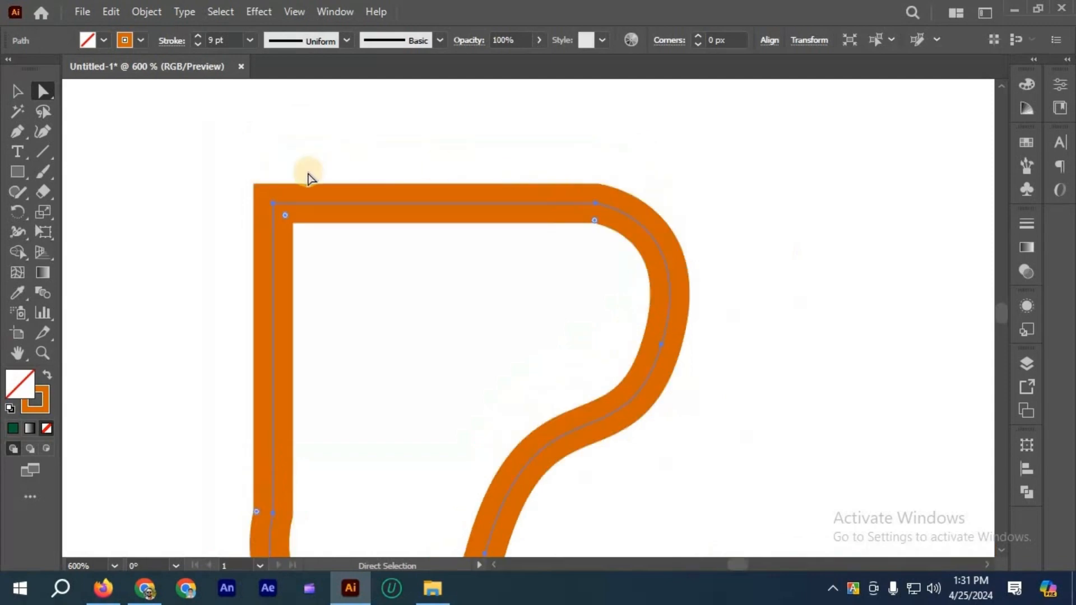
scroll(402, 208, "down", 1)
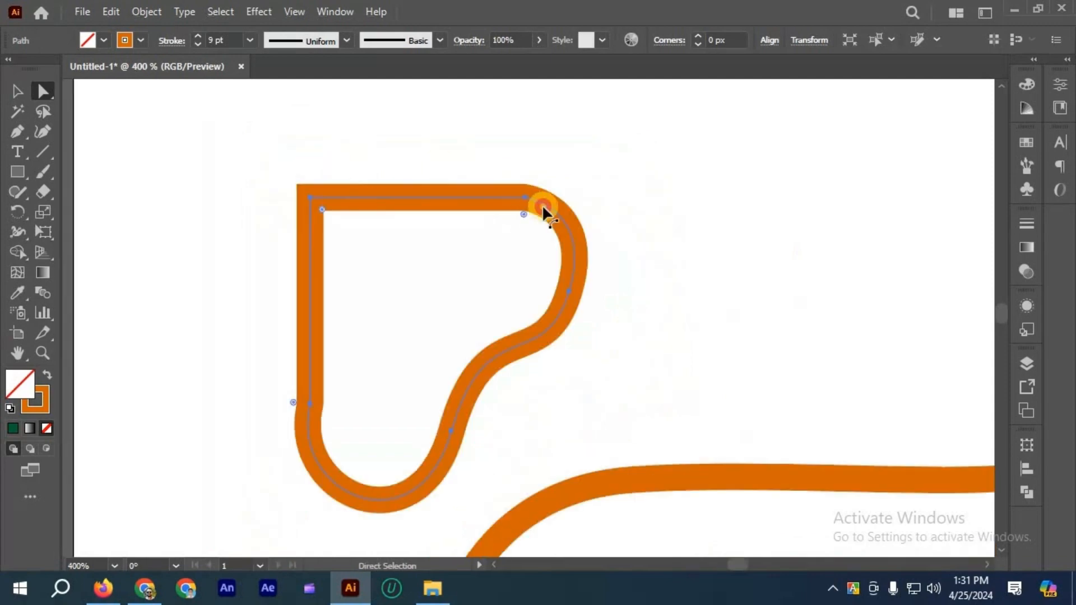
left_click(542, 206)
scroll(592, 230, "up", 2)
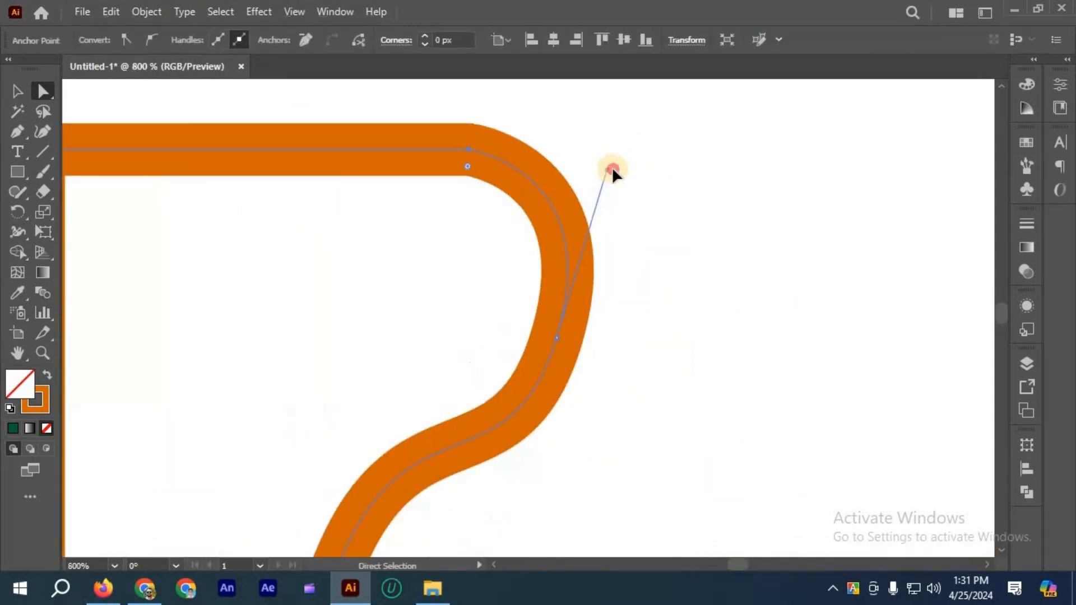
left_click_drag(607, 170, 666, 188)
scroll(616, 199, "down", 2)
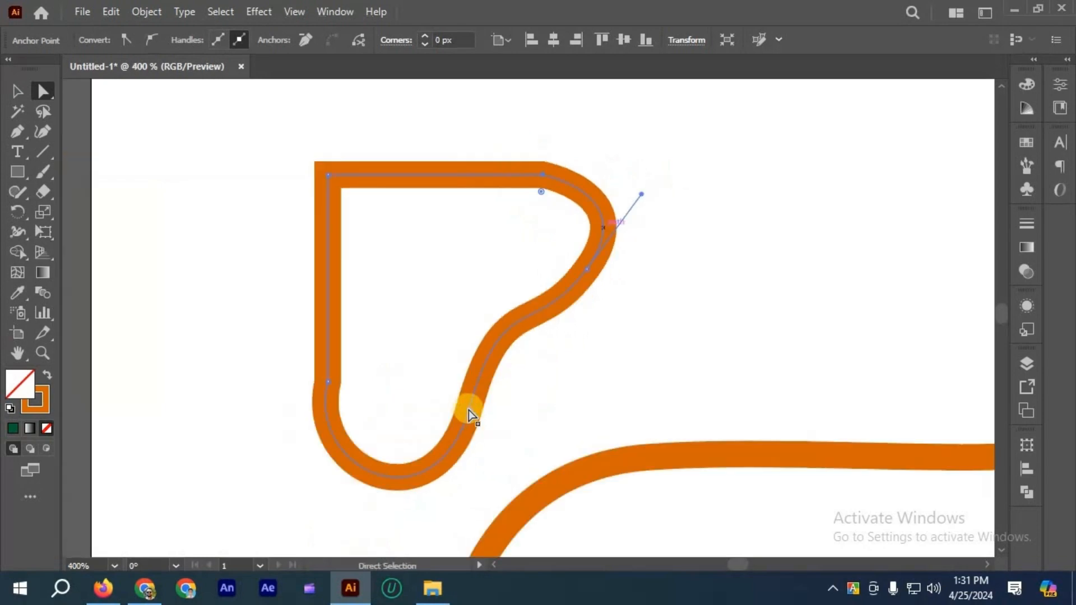
left_click_drag(477, 370, 479, 250)
- Convert the small shape's square upper-left corner to a smooth point with the Anchor Point tool, pulling its handles out diagonally
left_click(334, 174)
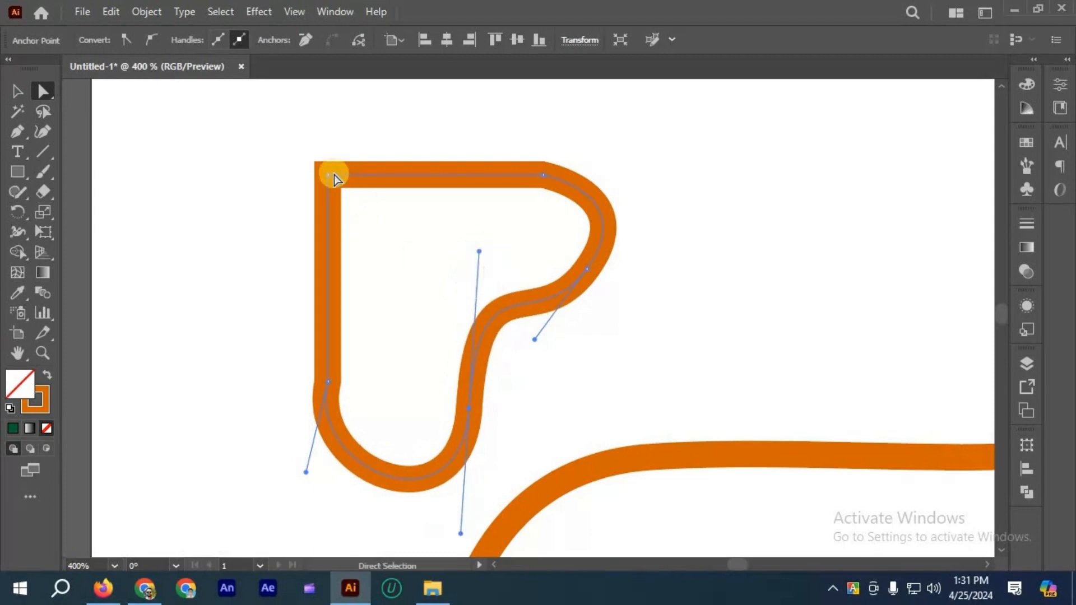
scroll(334, 175, "up", 2)
left_click(306, 166)
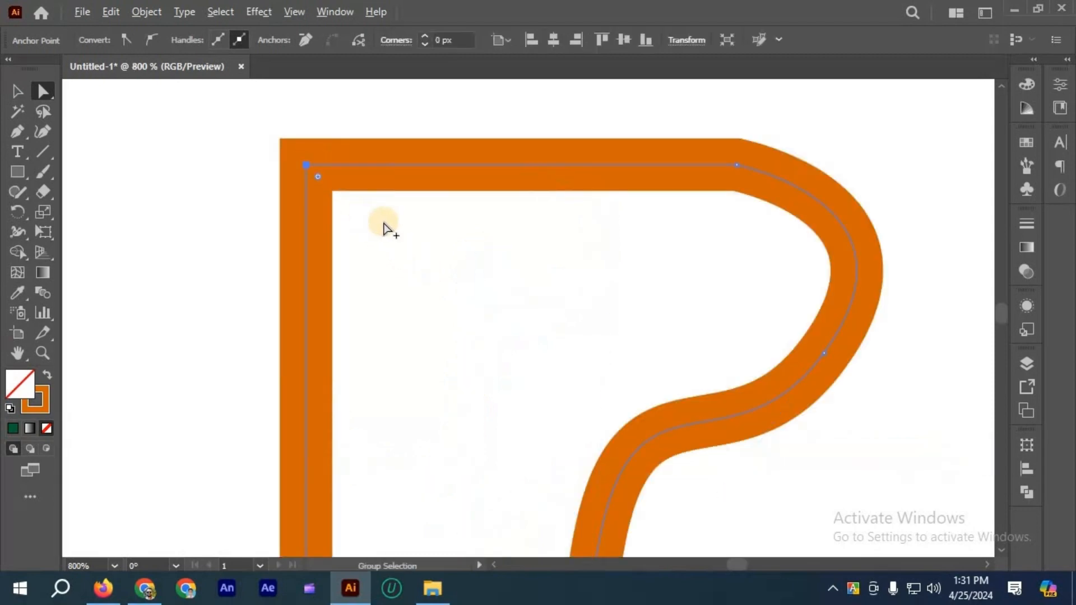
scroll(384, 227, "down", 2)
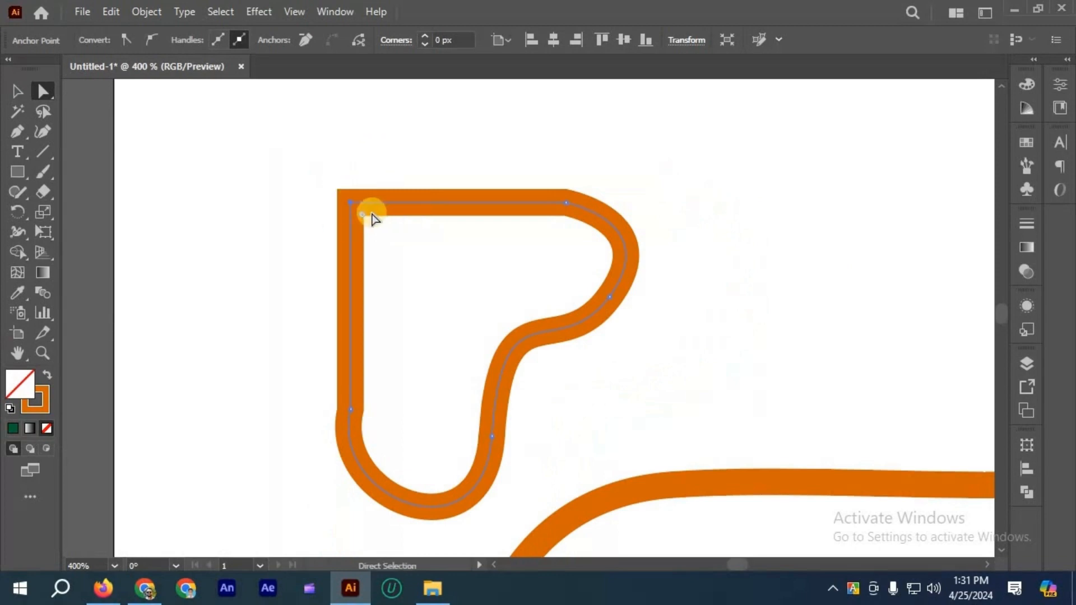
right_click(18, 134)
left_click(93, 193)
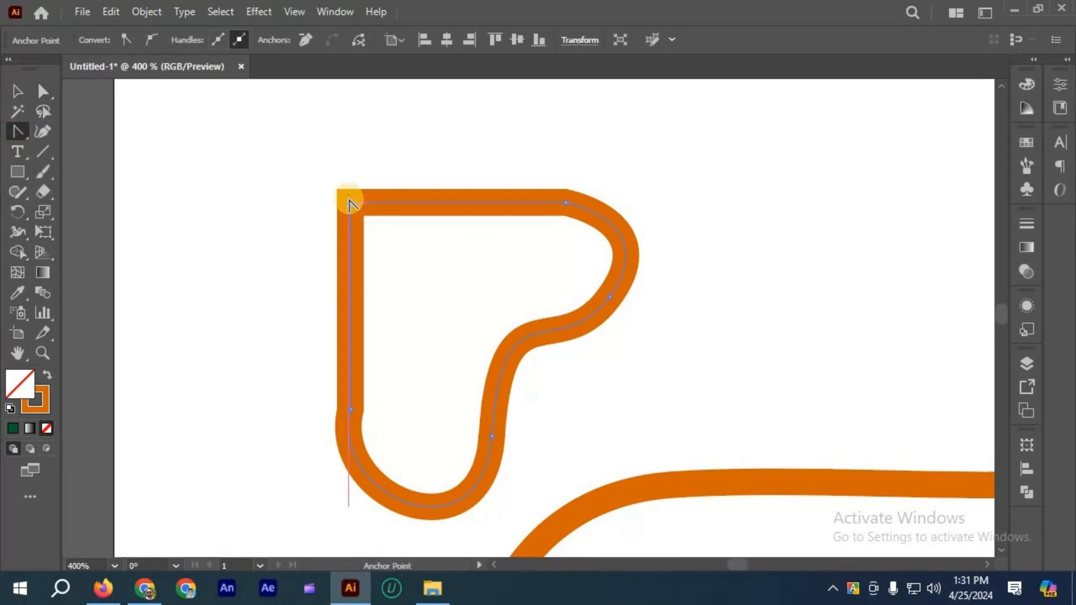
left_click_drag(351, 202, 470, 115)
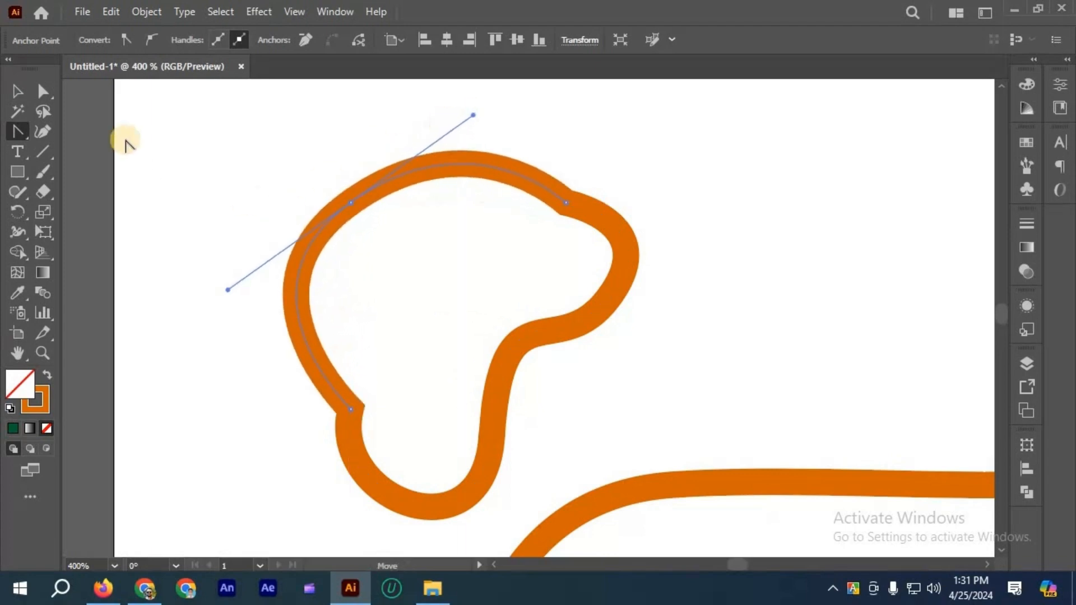
- Move the smoothed upper-left anchor slightly outward and steepen its handles with Direct Selection
left_click(24, 95)
scroll(139, 167, "up", 1)
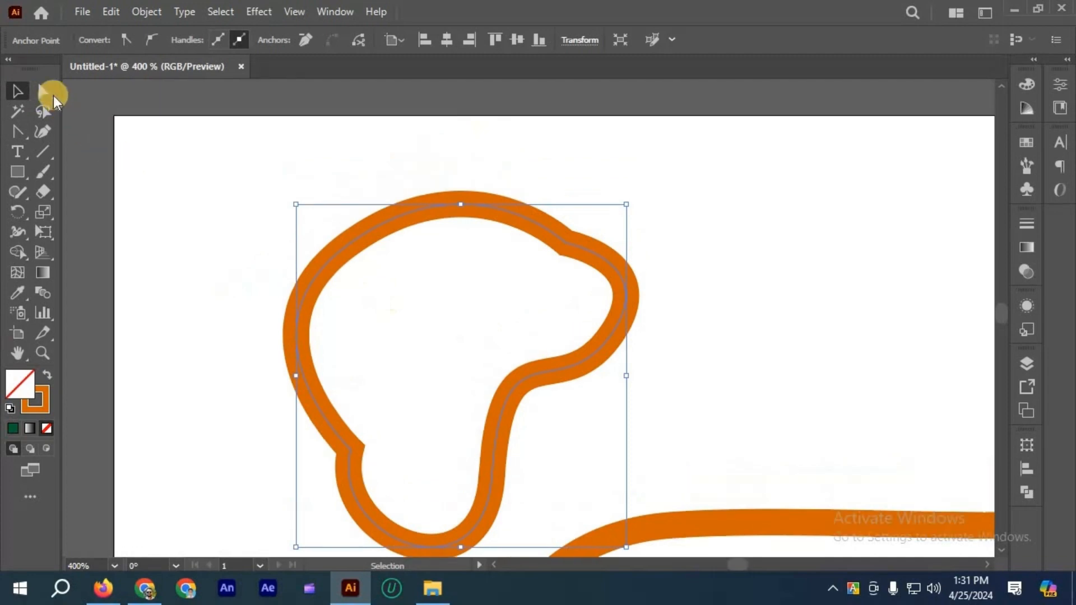
key("a")
left_click(352, 241)
left_click_drag(350, 242, 339, 234)
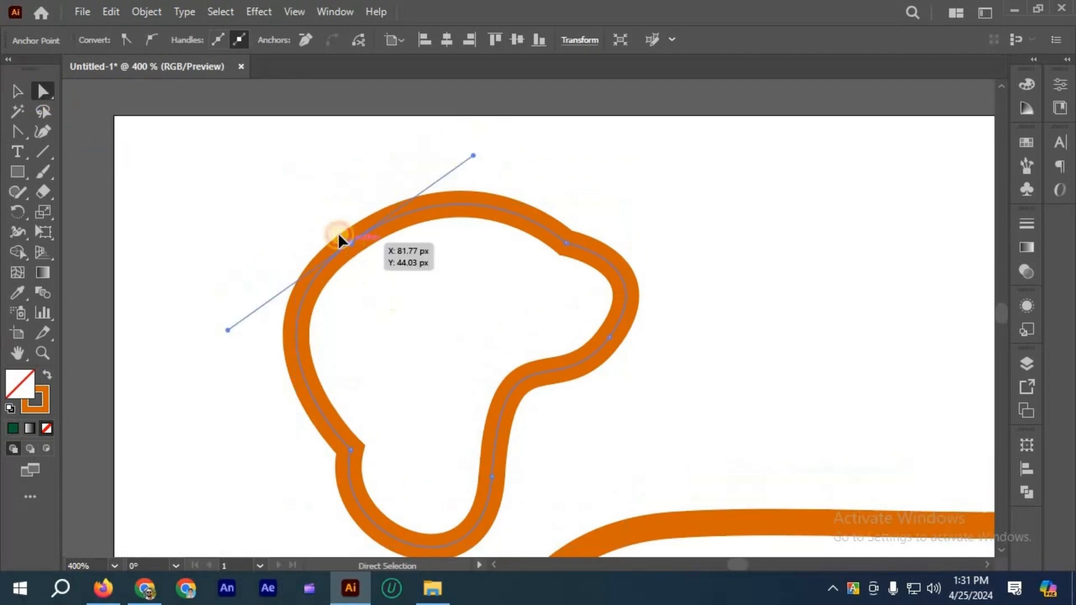
left_click(454, 129)
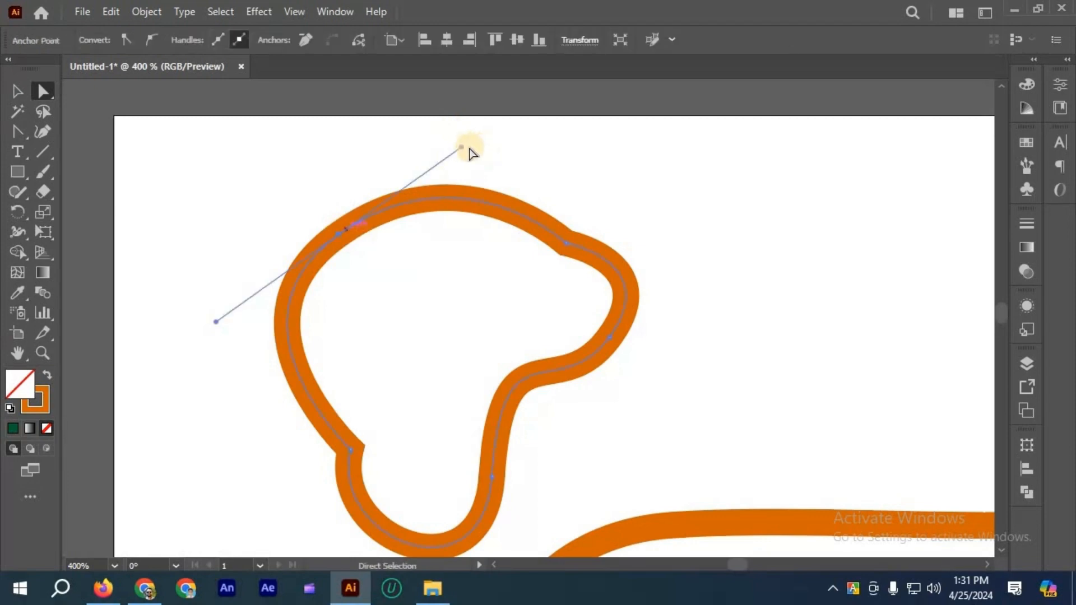
left_click_drag(459, 130, 426, 141)
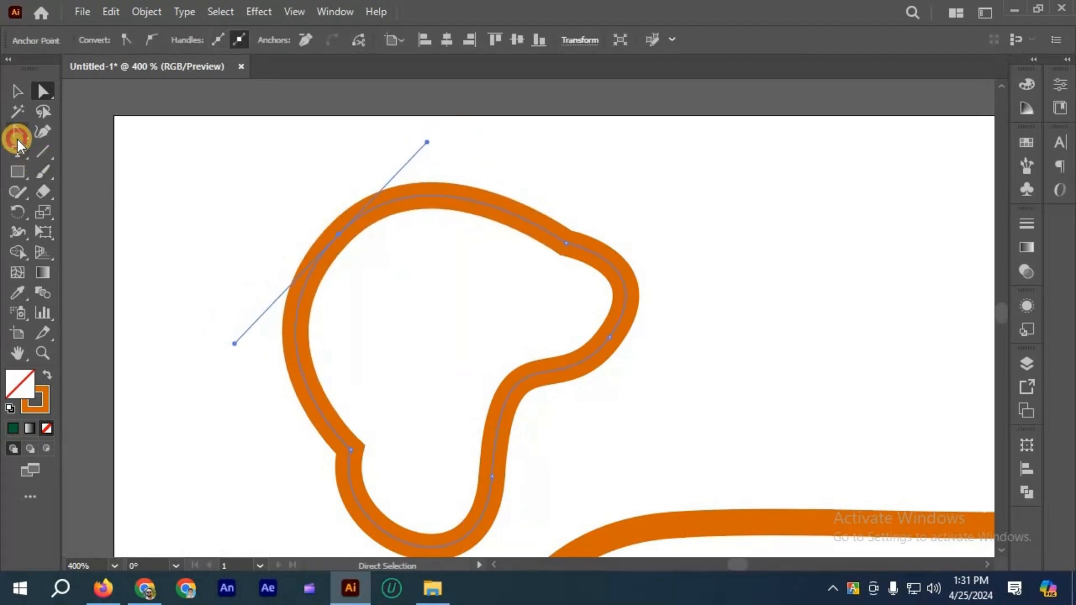
- Convert the small shape's lower-right smooth anchor to a corner point with the Anchor Point tool, and select it with Direct Selection
left_click_drag(17, 140, 101, 192)
scroll(616, 333, "down", 1)
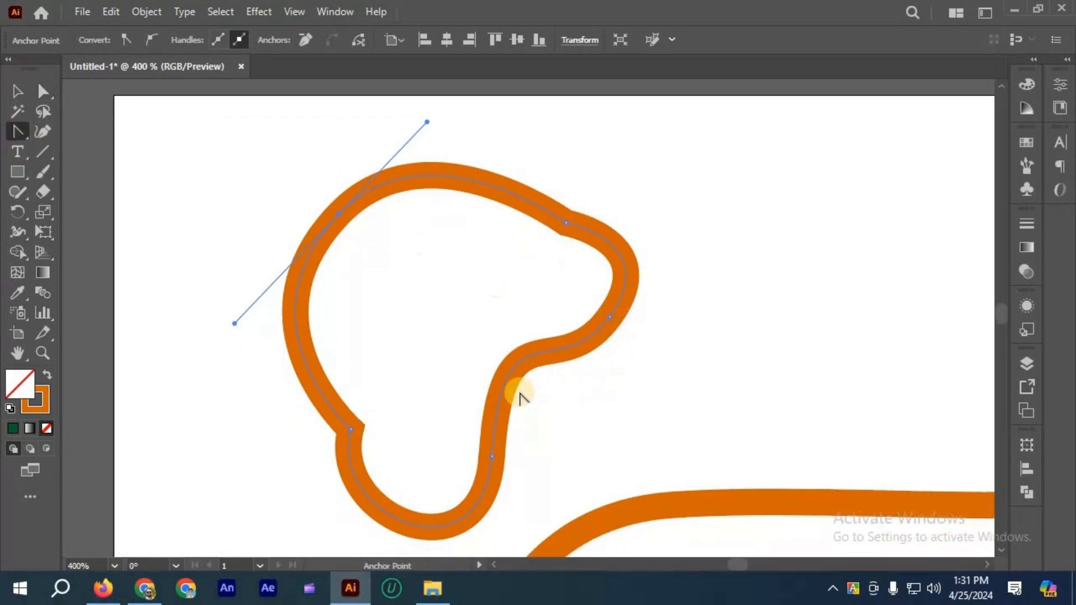
scroll(489, 421, "down", 2)
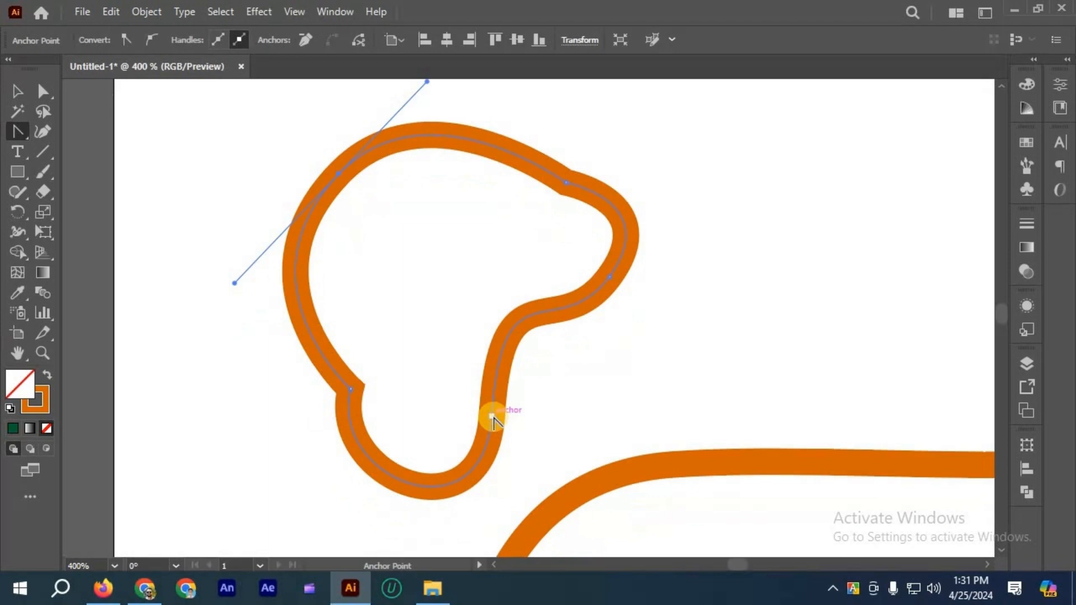
left_click(492, 418)
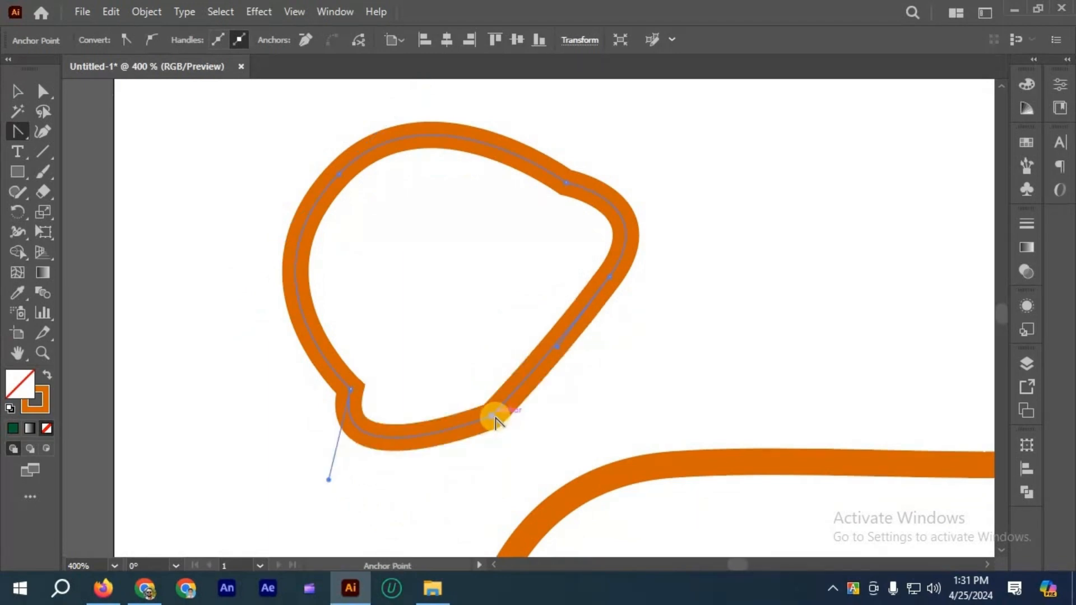
left_click(43, 90)
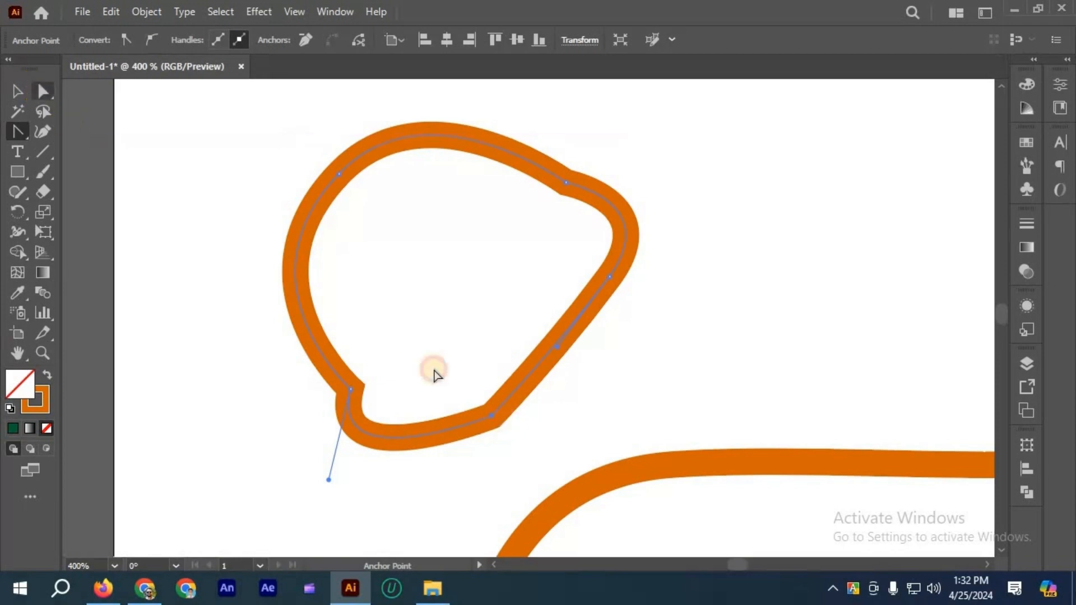
left_click(491, 419)
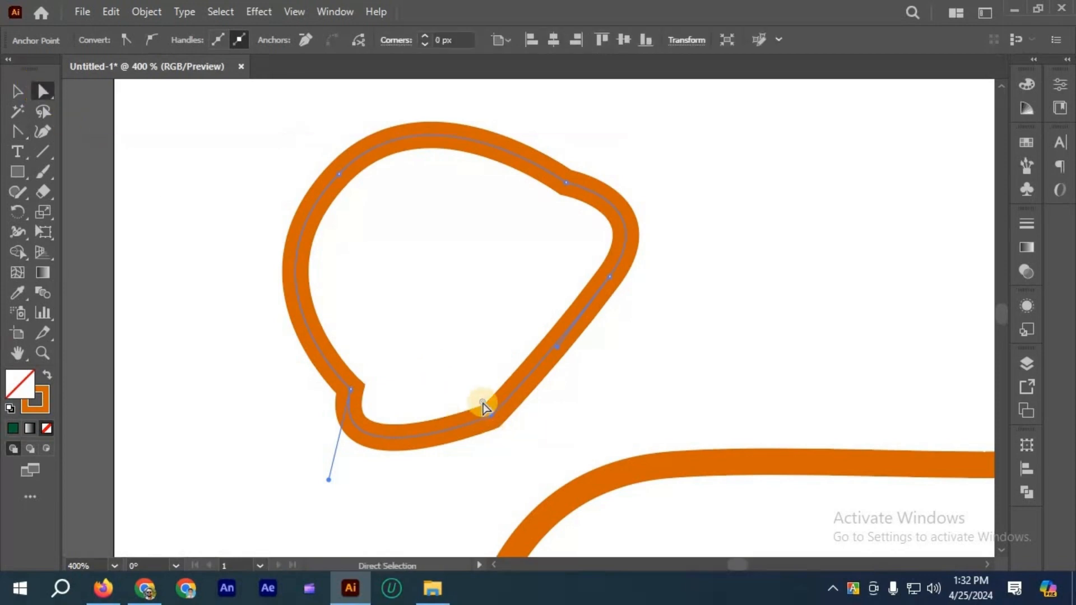
scroll(486, 408, "up", 2)
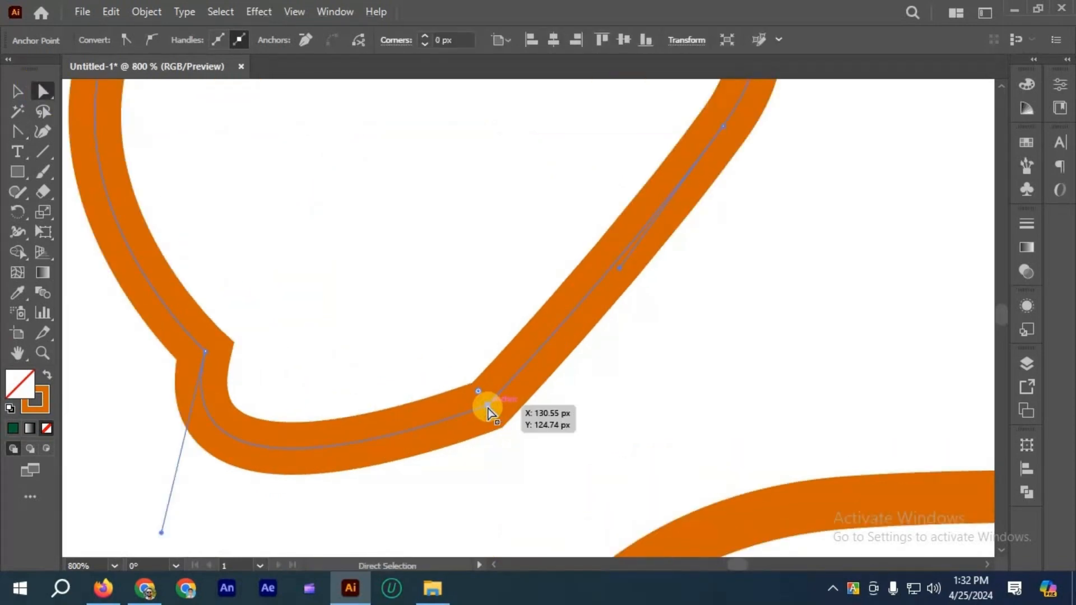
scroll(486, 410, "down", 2)
- Convert the small shape's smooth upper-left anchor back to a sharp corner with the Anchor Point tool
left_click(335, 206)
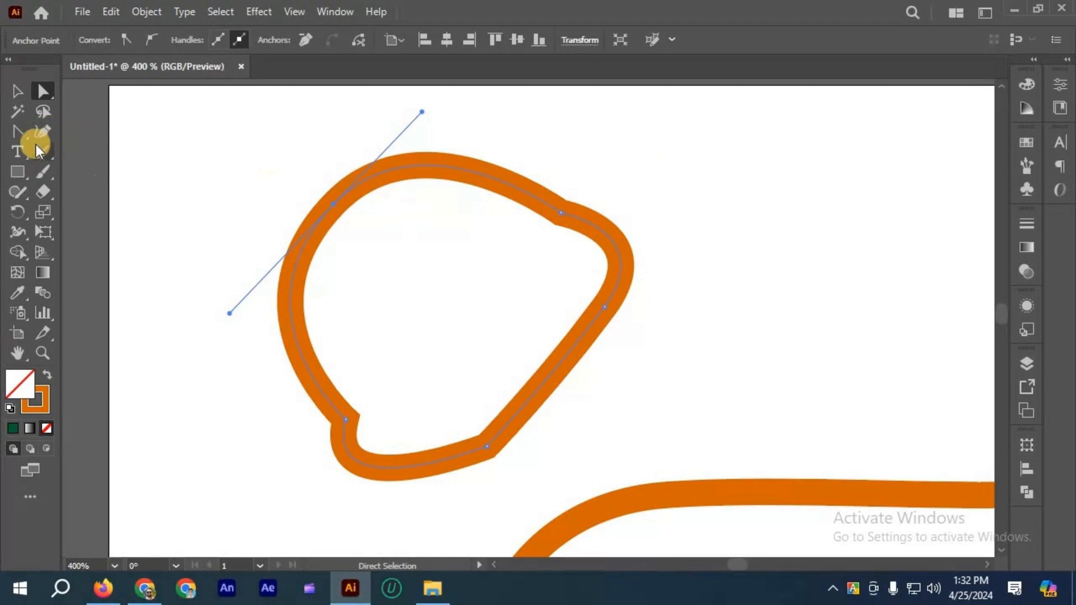
left_click(23, 132)
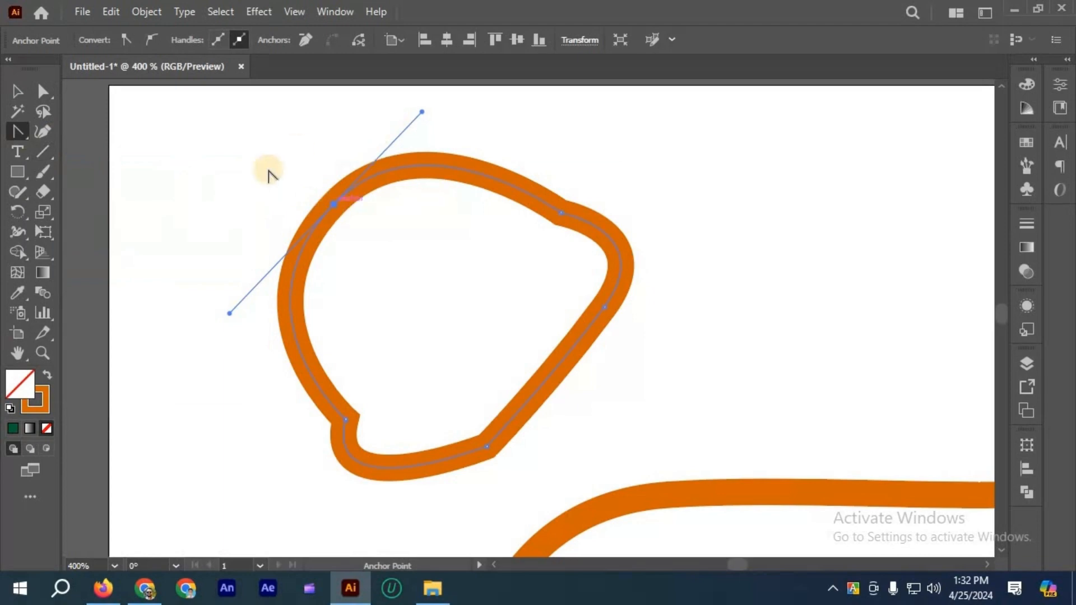
left_click(332, 205)
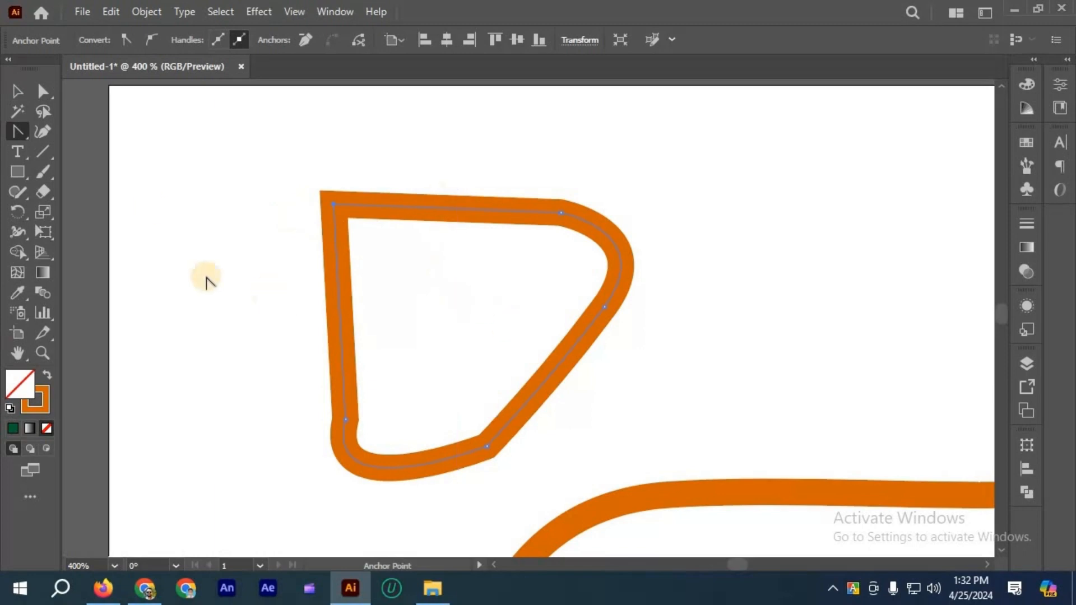
- Deselect the small orange shape with the Selection tool
left_click(20, 93)
left_click(449, 226)
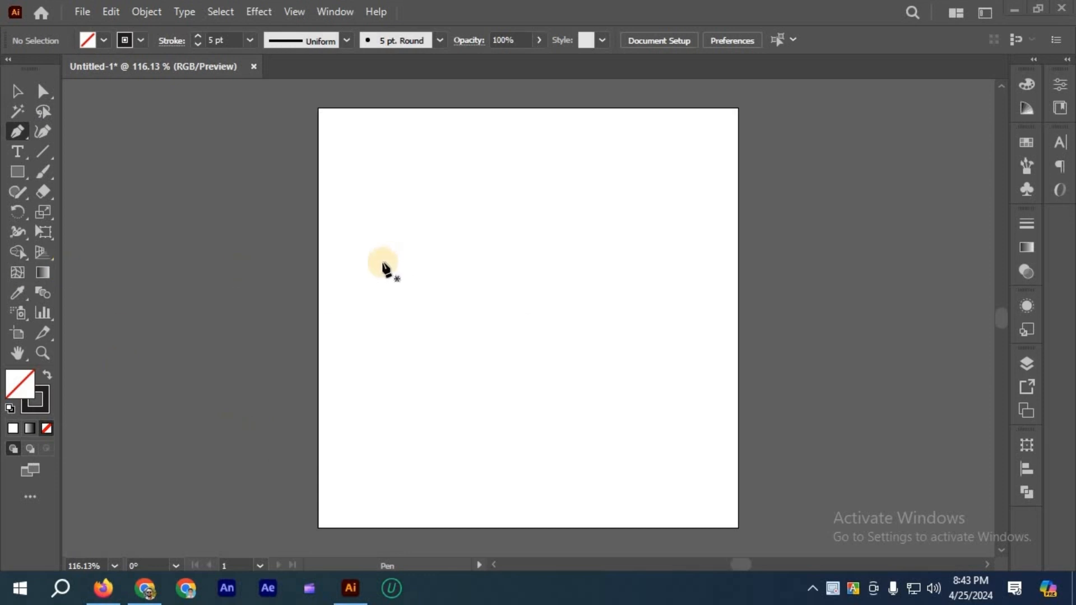
- Draw a three-segment triangle with the Pen tool, ending just short of its starting anchor, and move it slightly up and left
left_click(383, 262)
left_click(462, 195)
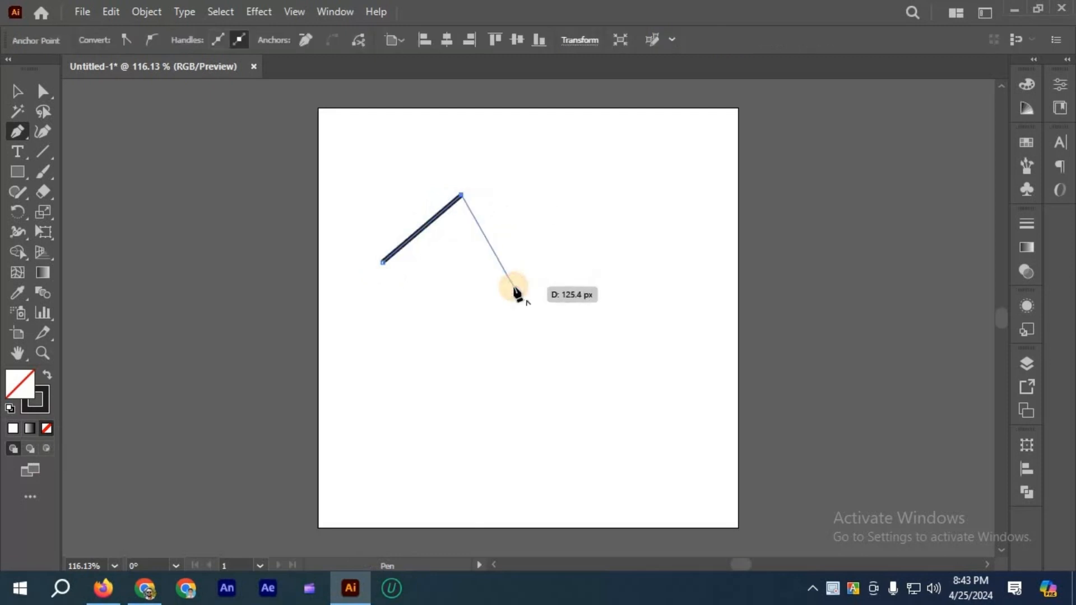
left_click(512, 285)
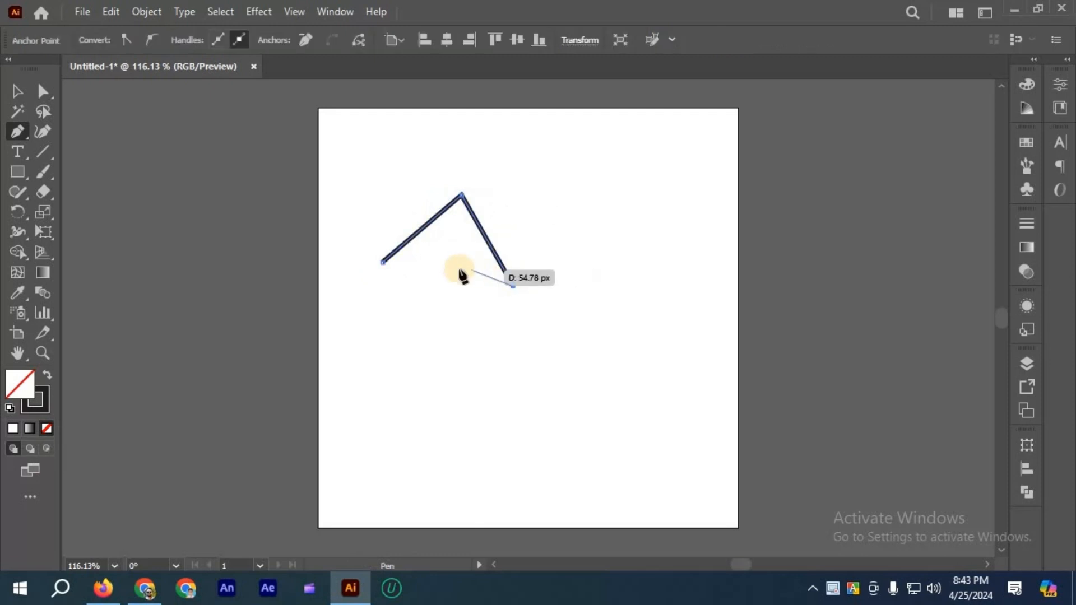
scroll(459, 271, "up", 3)
scroll(364, 286, "up", 2)
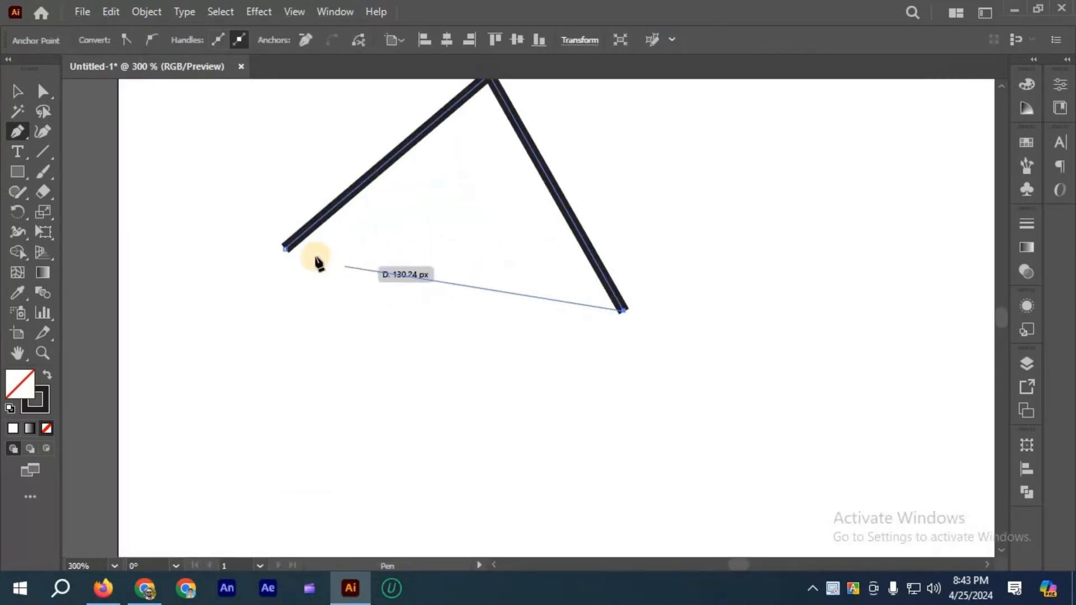
scroll(306, 261, "up", 3)
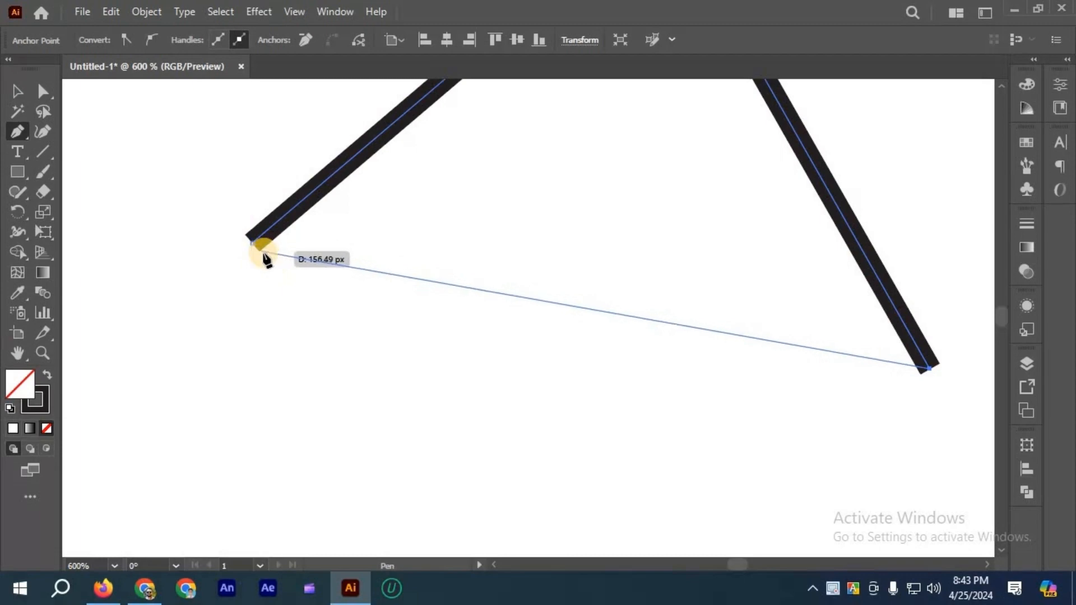
left_click(263, 253)
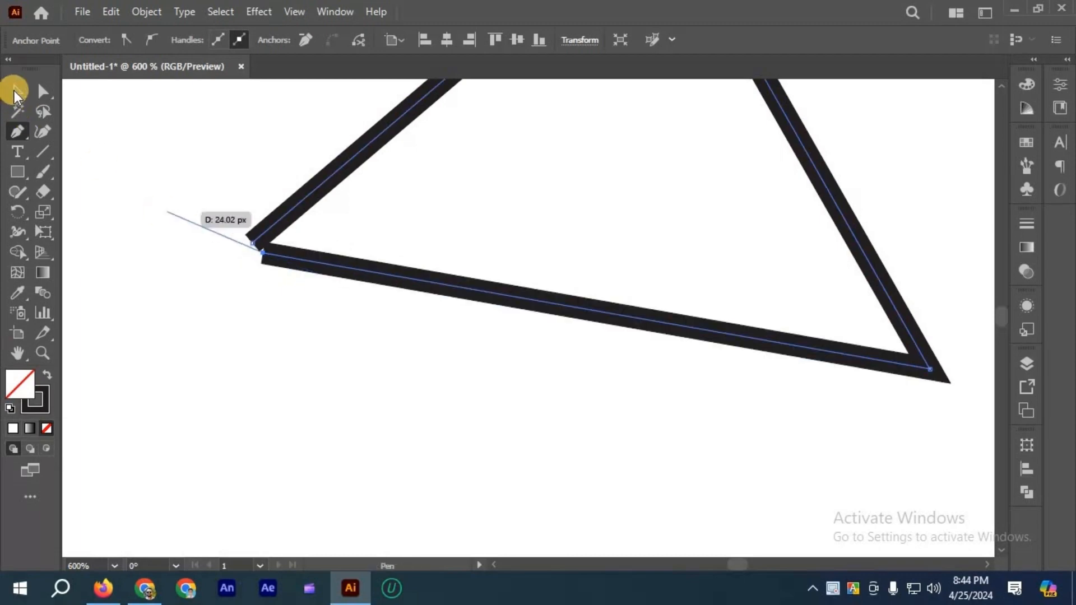
key("v")
left_click(407, 335)
scroll(405, 335, "down", 3)
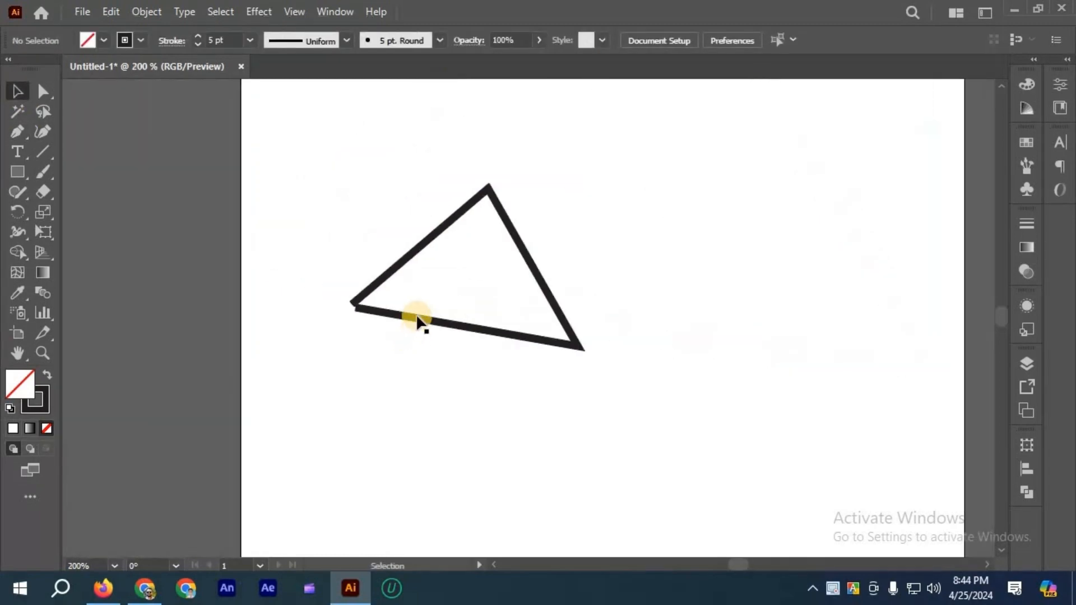
left_click_drag(419, 319, 360, 282)
- Draw an open six-segment zigzag path with the Pen tool below and right of the triangle, folding back toward its start, and deselect it
left_click(17, 131)
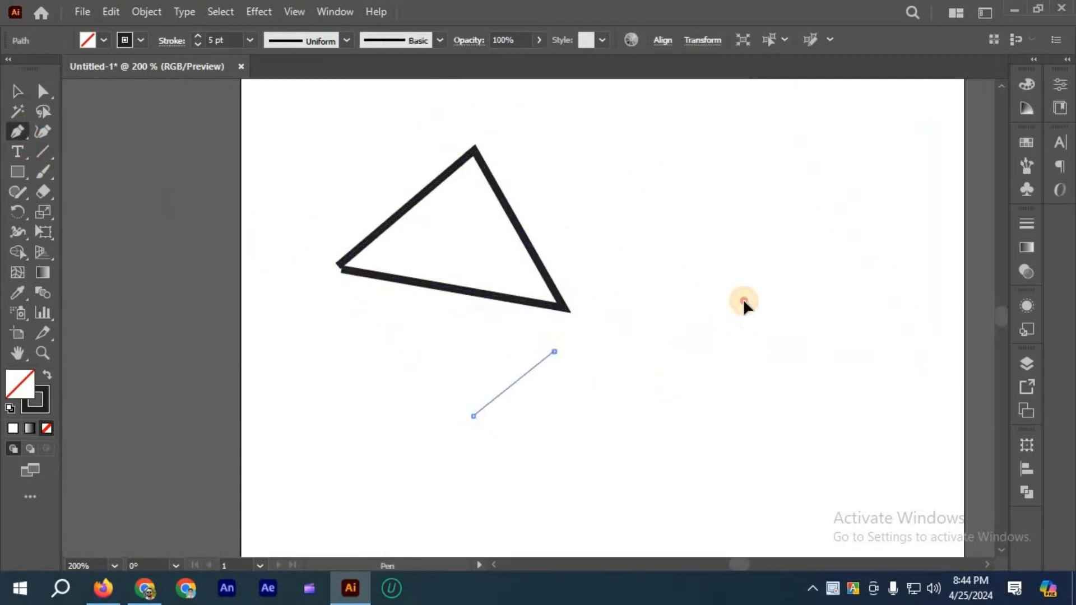
left_click(554, 351)
left_click(663, 384)
left_click(745, 301)
left_click(775, 418)
left_click(681, 485)
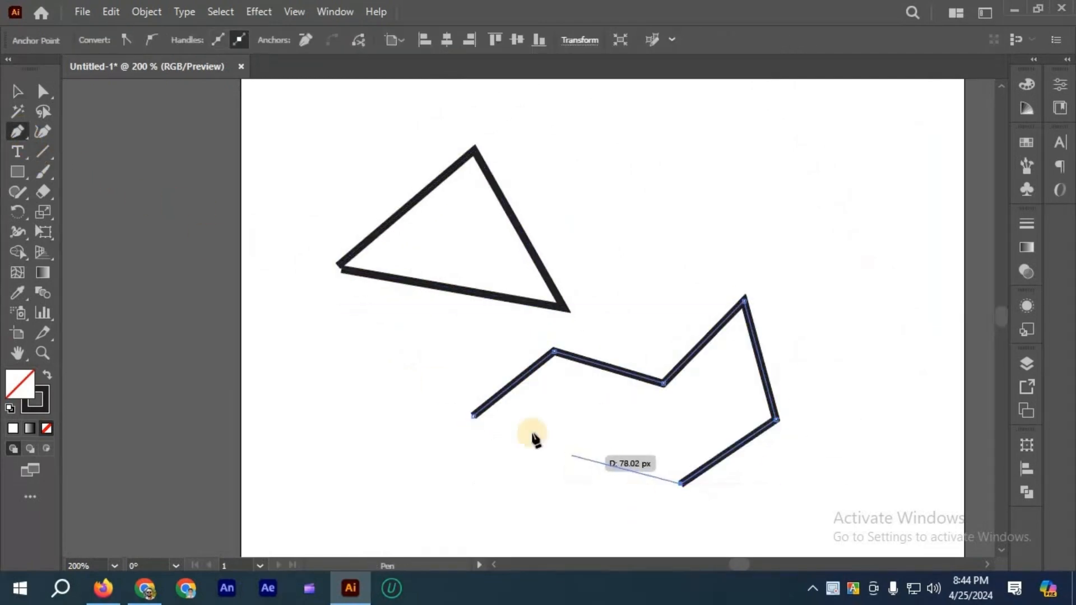
left_click(569, 452)
left_click(17, 91)
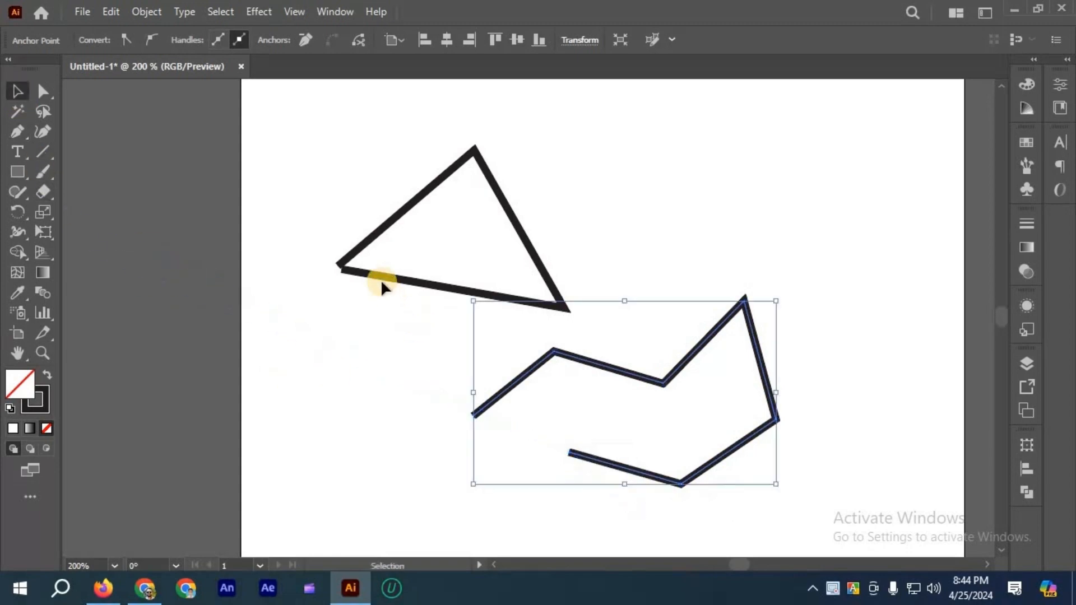
left_click(383, 301)
- Move the open end anchor of the triangle's lower edge away from the starting anchor with Direct Selection, widening the gap
scroll(384, 280, "up", 2)
scroll(263, 238, "up", 4)
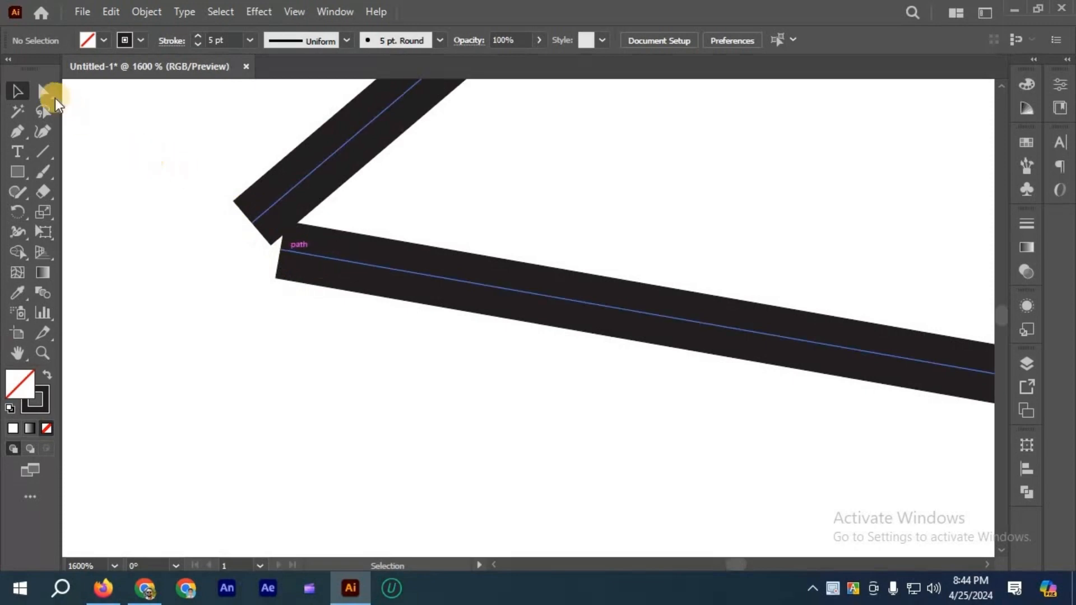
left_click(45, 93)
left_click(125, 133)
left_click_drag(278, 250, 317, 285)
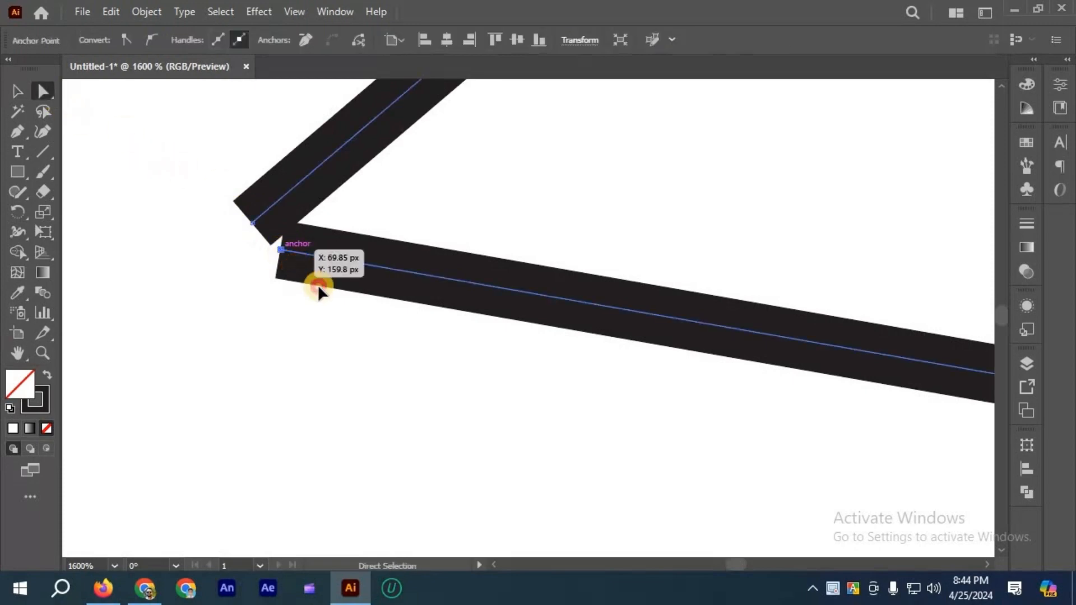
left_click(18, 92)
left_click(153, 178)
- Close the triangle with the Pen tool by continuing from the lower edge's open end to the opposite end anchor
scroll(408, 256, "down", 2)
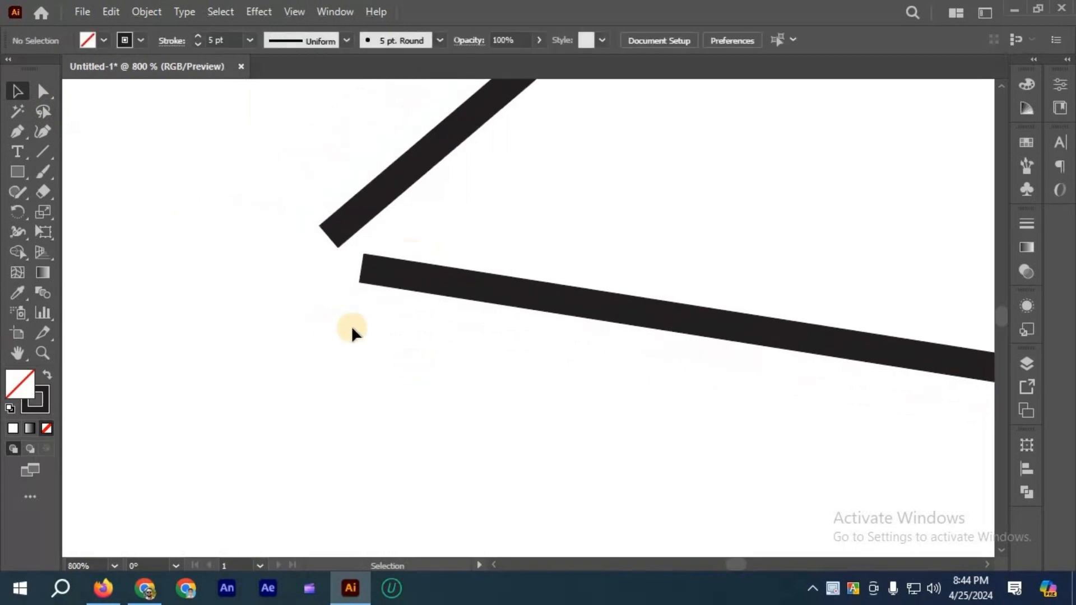
scroll(352, 334, "down", 2)
scroll(384, 276, "up", 2)
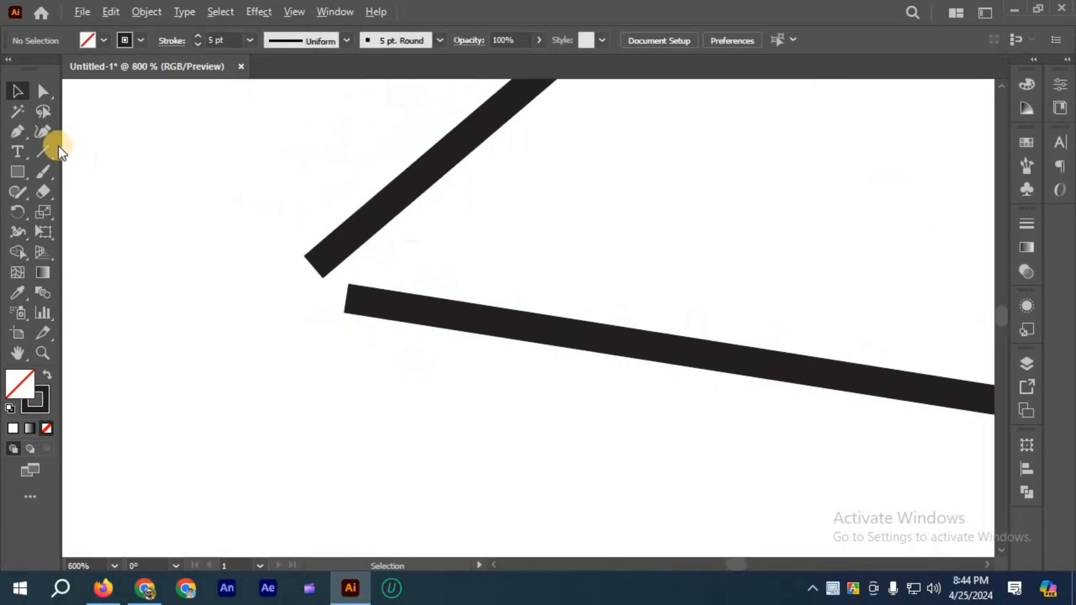
left_click(17, 132)
scroll(312, 228, "up", 1)
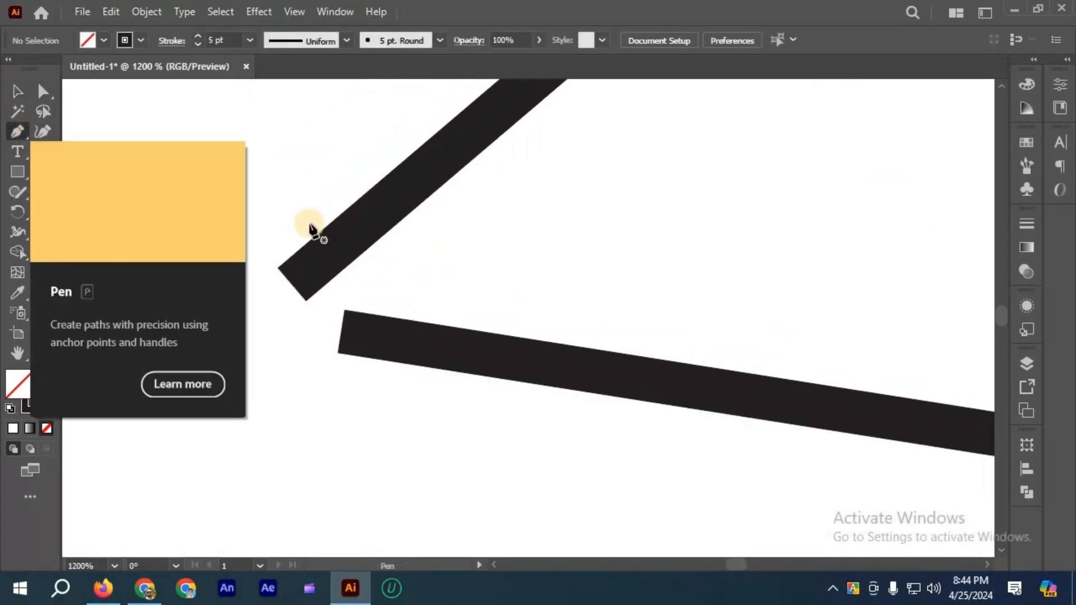
scroll(345, 303, "down", 2)
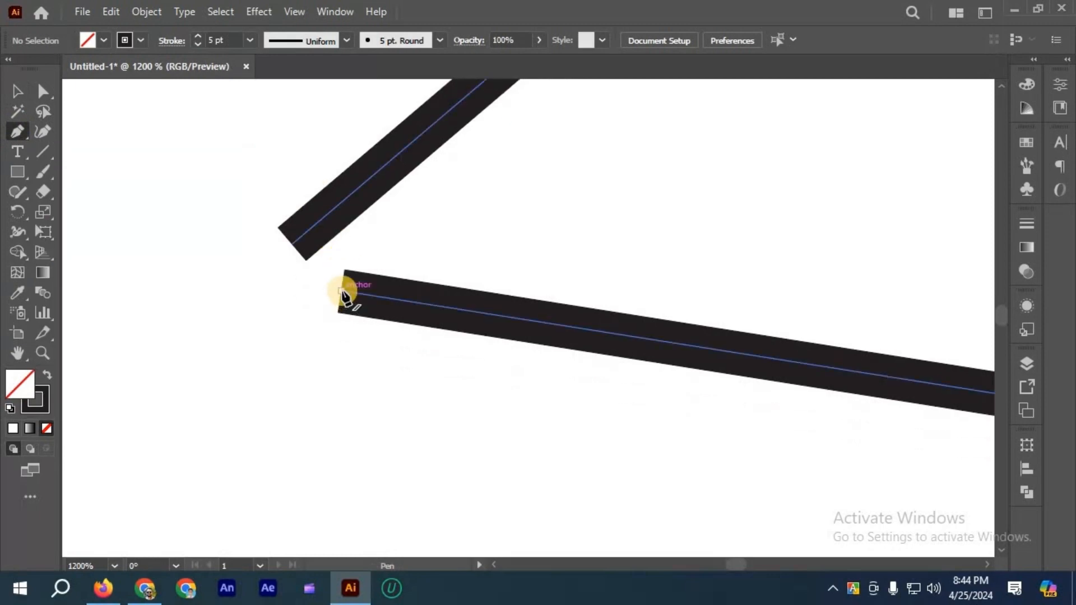
left_click(341, 296)
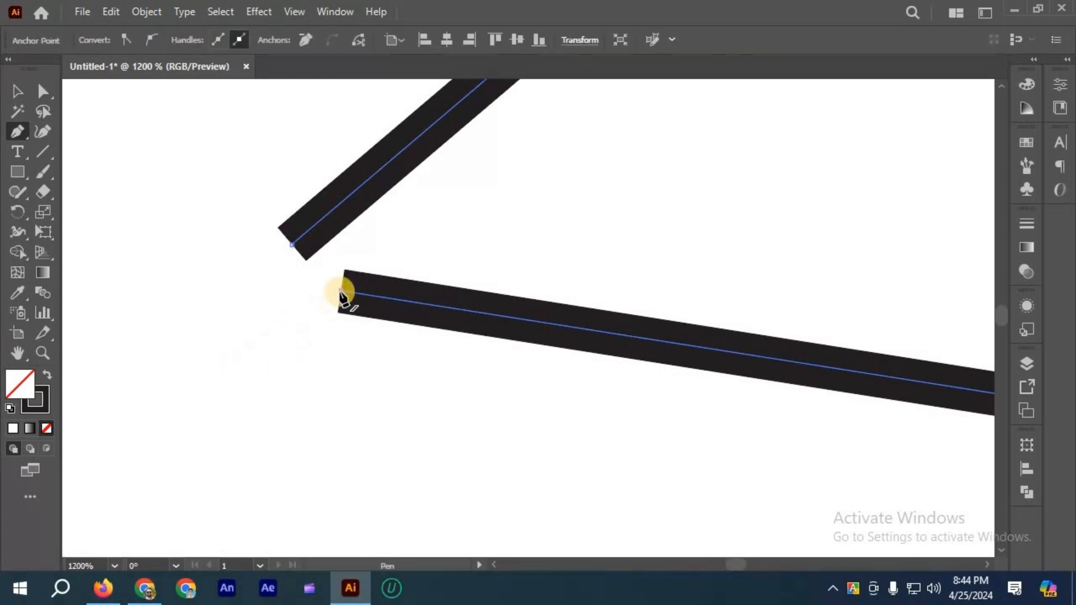
left_click(266, 387)
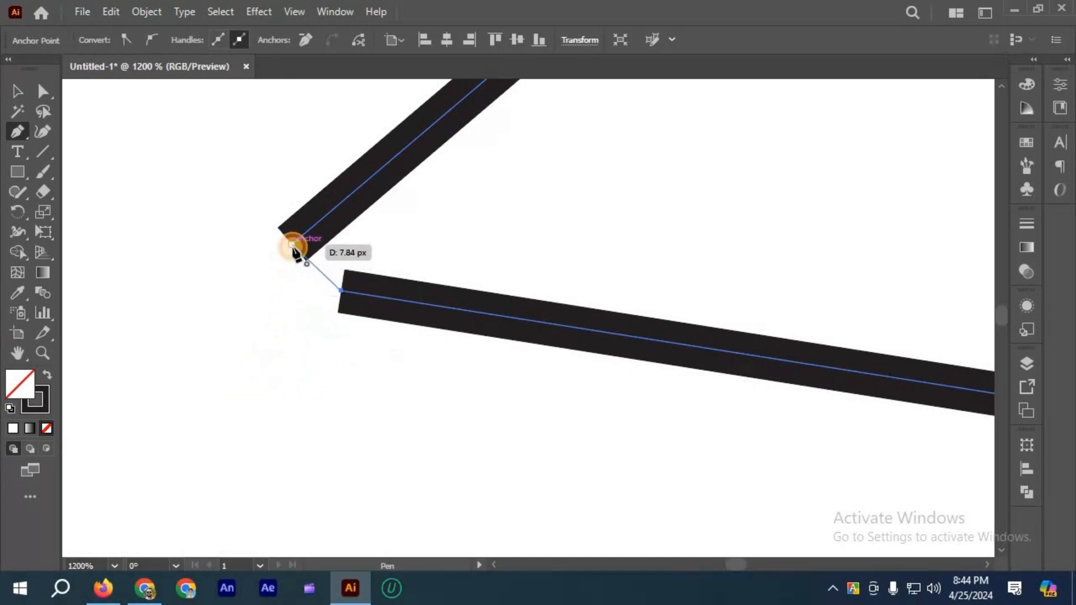
left_click(292, 246)
scroll(302, 327, "down", 5)
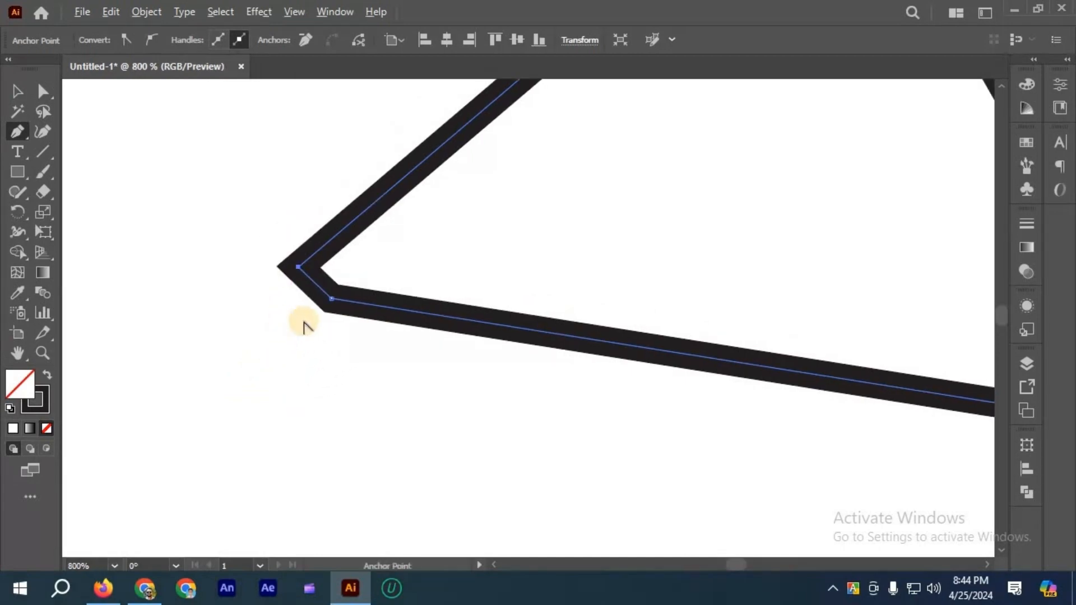
scroll(389, 304, "down", 1)
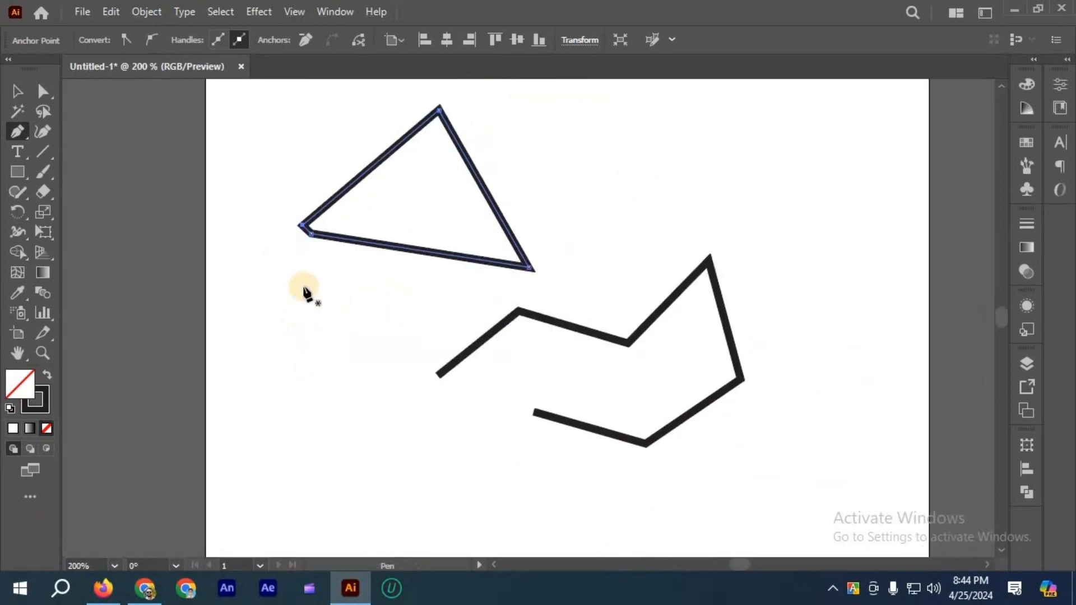
- Select both open end anchors of the zigzag path with Direct Selection and connect them using Join
scroll(391, 297, "up", 2)
scroll(377, 303, "down", 1)
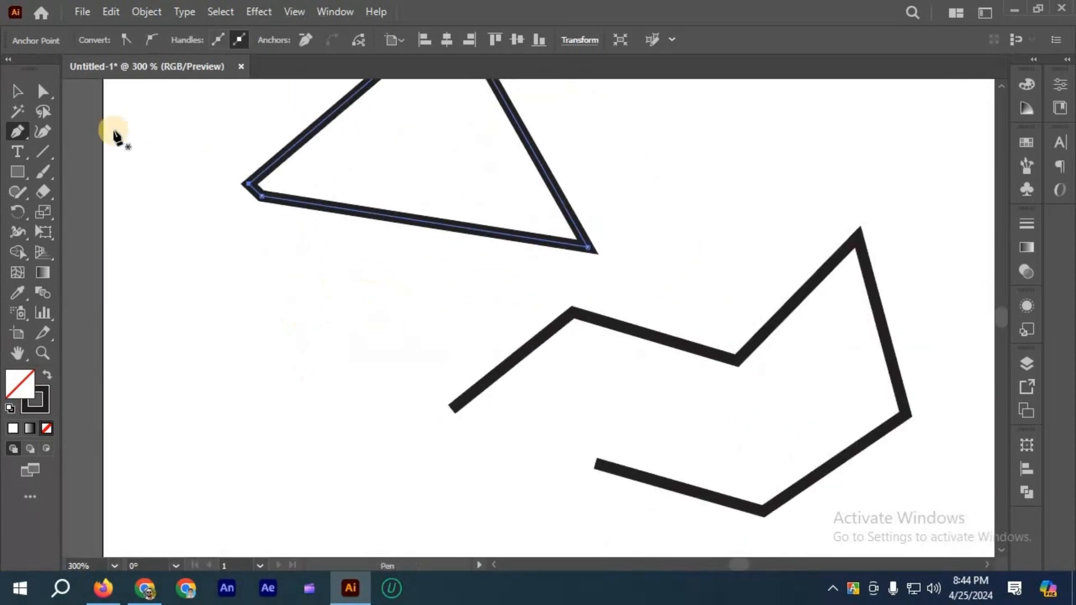
scroll(112, 137, "down", 1)
key("a")
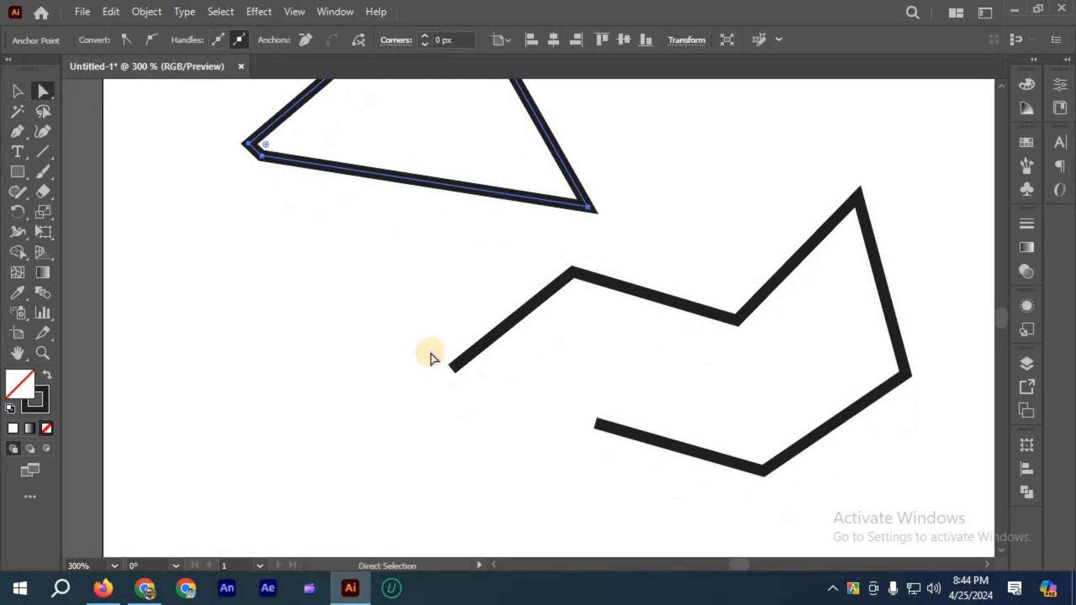
left_click_drag(428, 353, 474, 380)
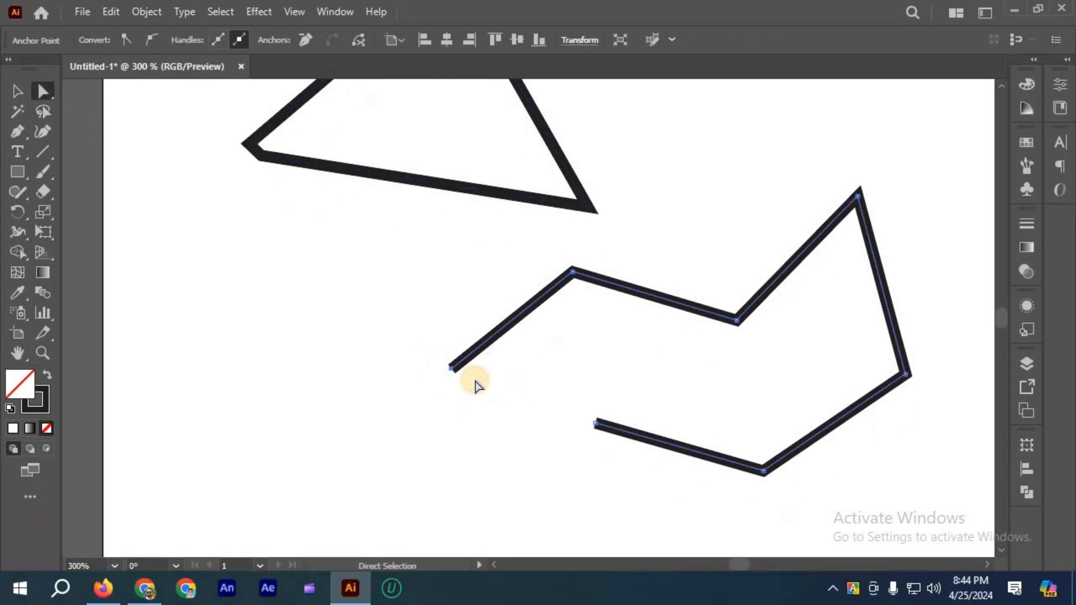
left_click(118, 130)
scroll(116, 129, "down", 1)
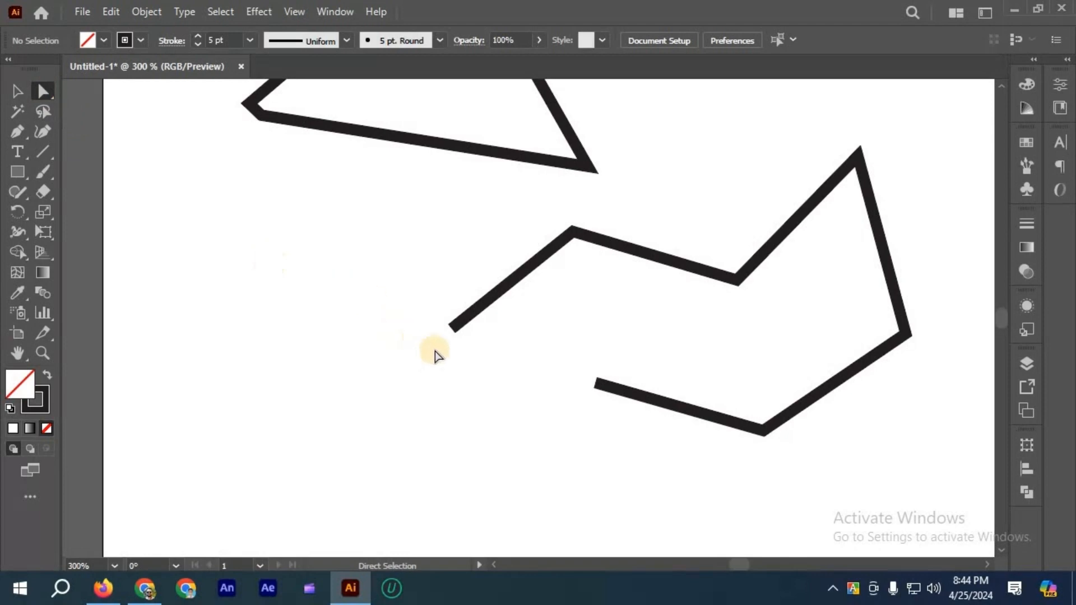
scroll(436, 354, "up", 1)
left_click_drag(455, 353, 596, 425)
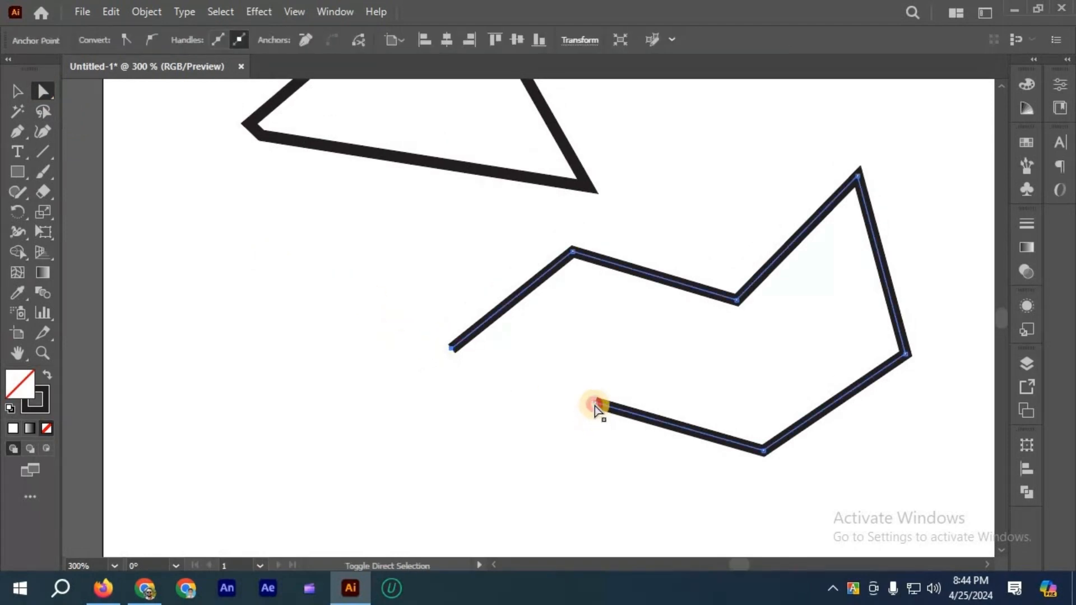
left_click(595, 405, "shift")
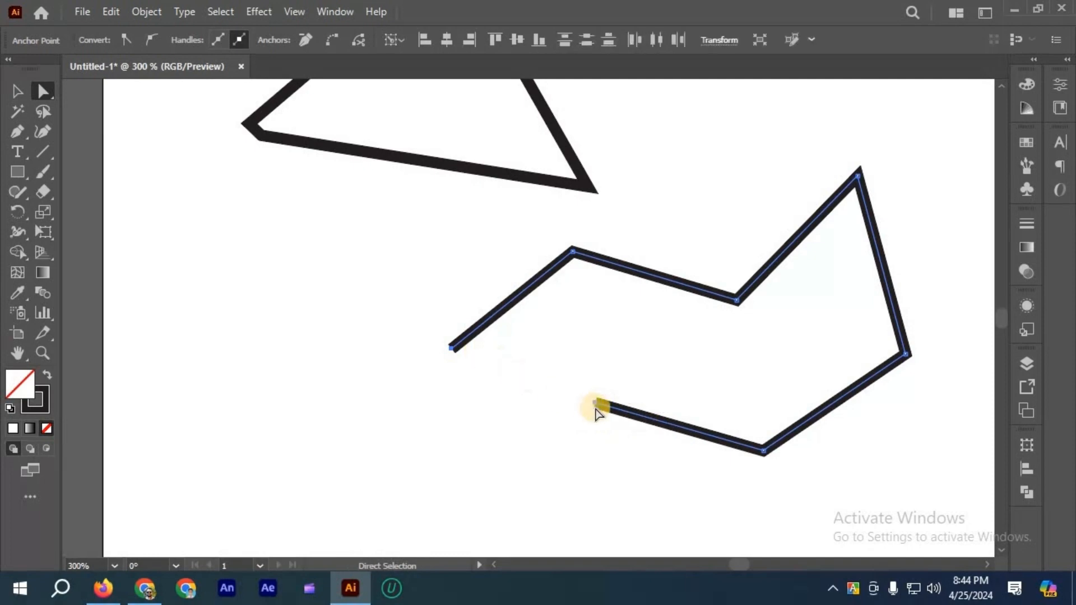
right_click(597, 409)
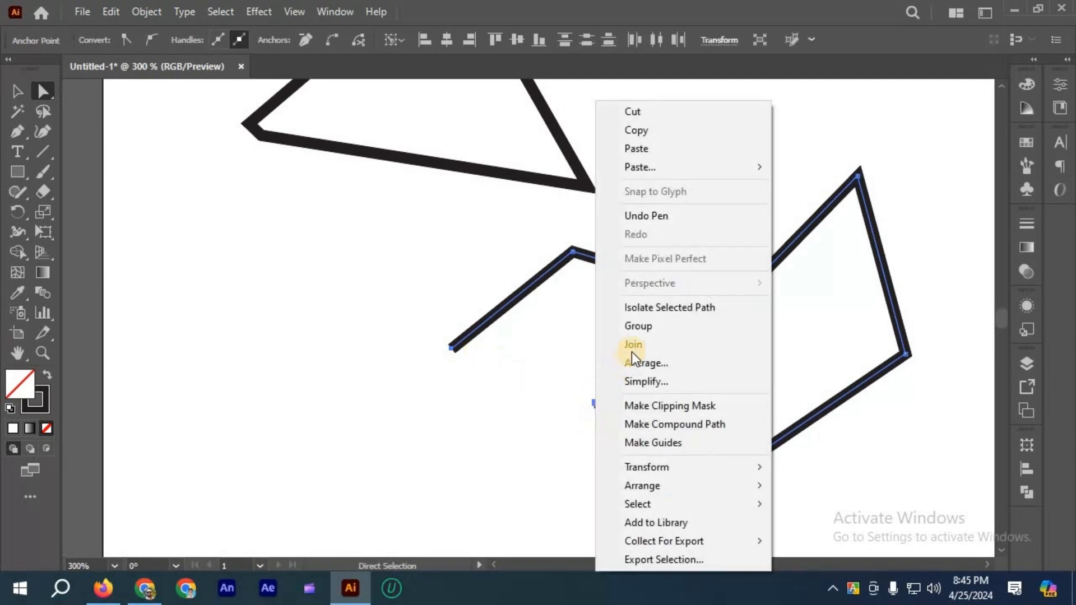
left_click(633, 344)
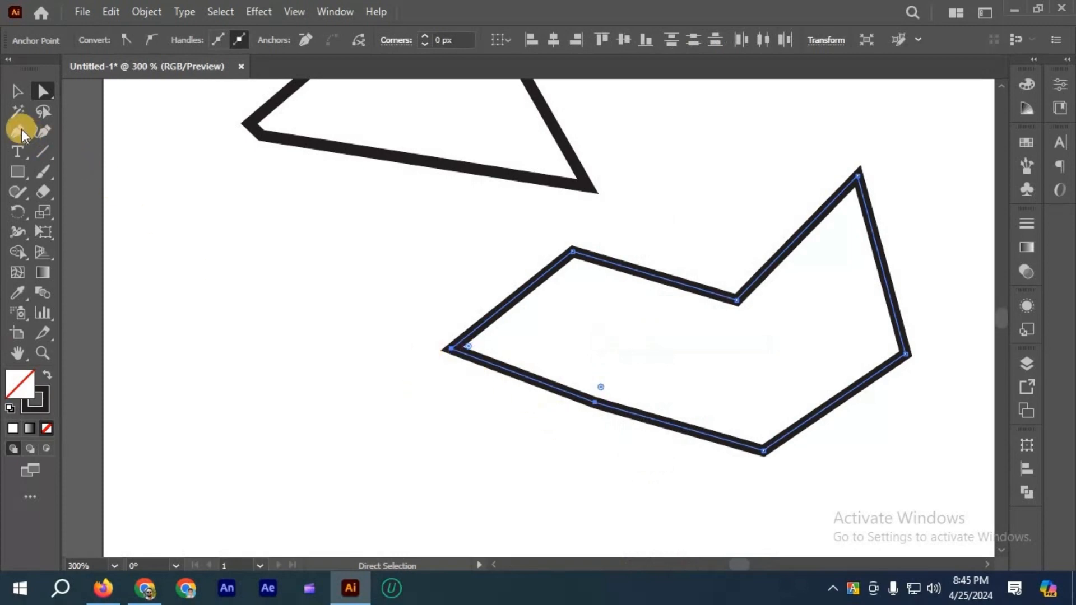
- Draw an open square about 73 px wide with the Pen tool above the zigzag shape, leaving a gap at its lower-left corner, and deselect it
left_click(43, 131)
key("p")
scroll(302, 367, "up", 3)
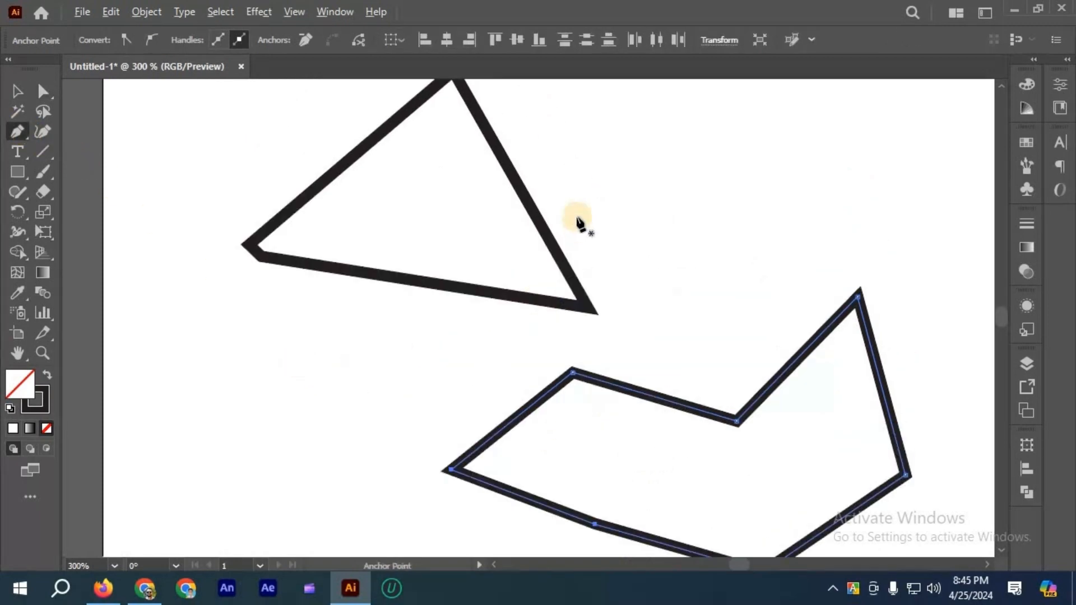
key("ctrl+minus")
key("ctrl+plus")
scroll(471, 291, "up", 1)
left_click(520, 287)
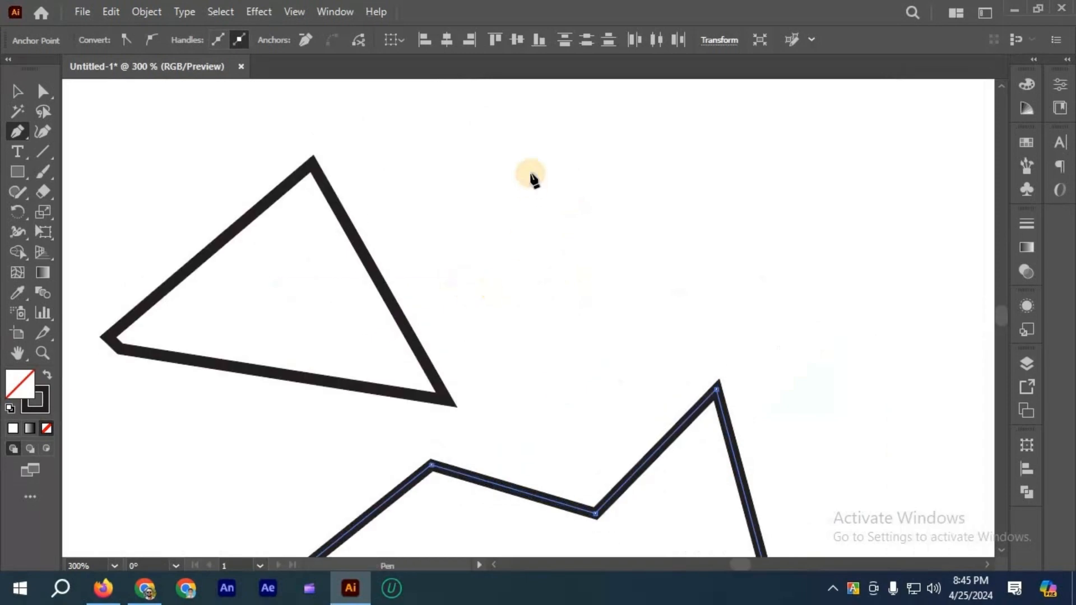
left_click(521, 142, "shift")
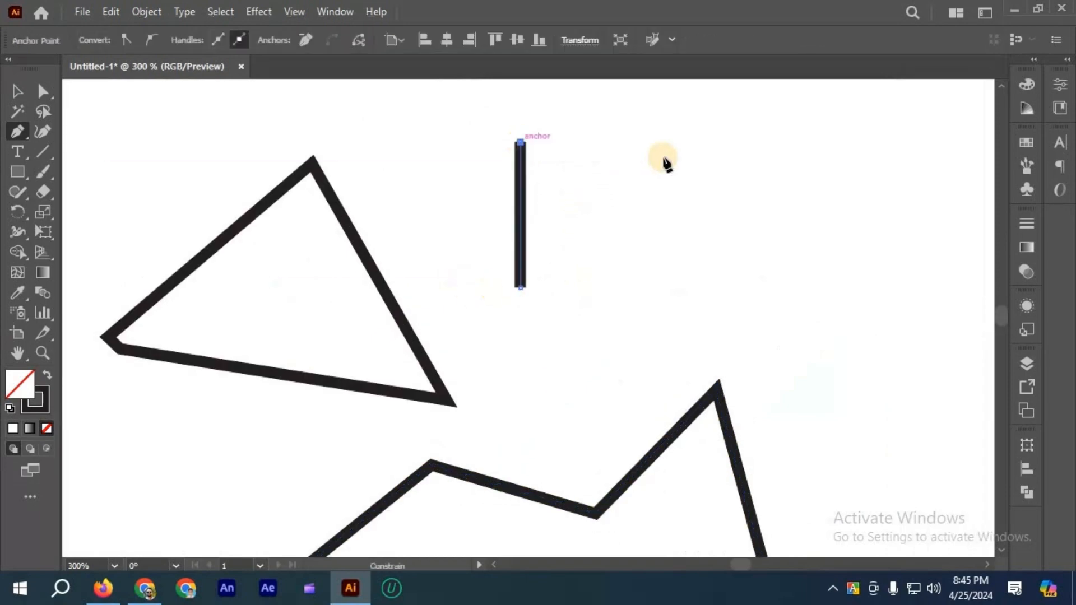
left_click(676, 160, "shift")
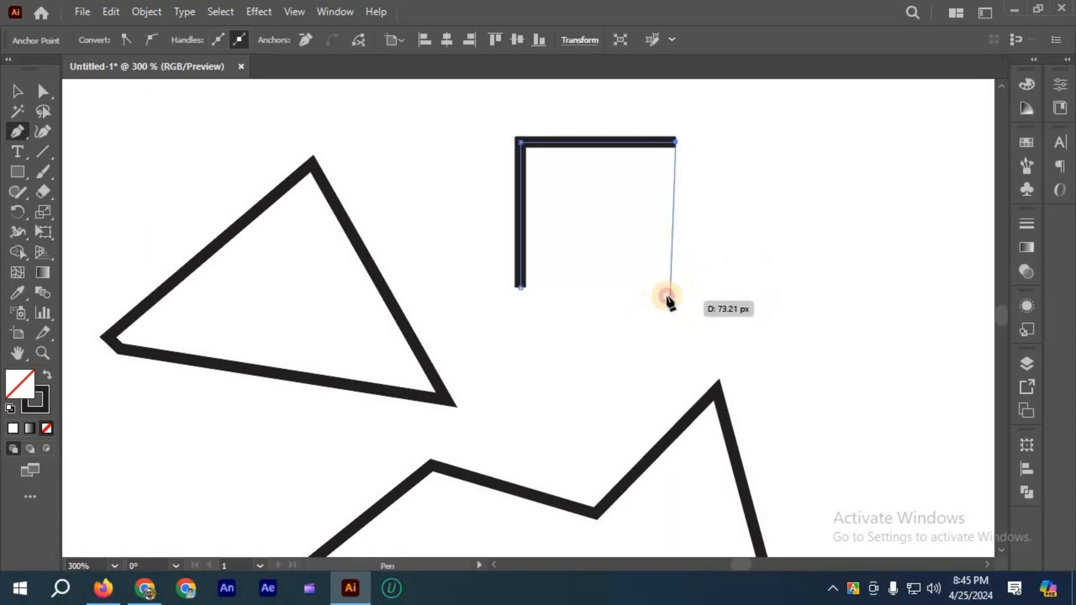
left_click(579, 299, "shift")
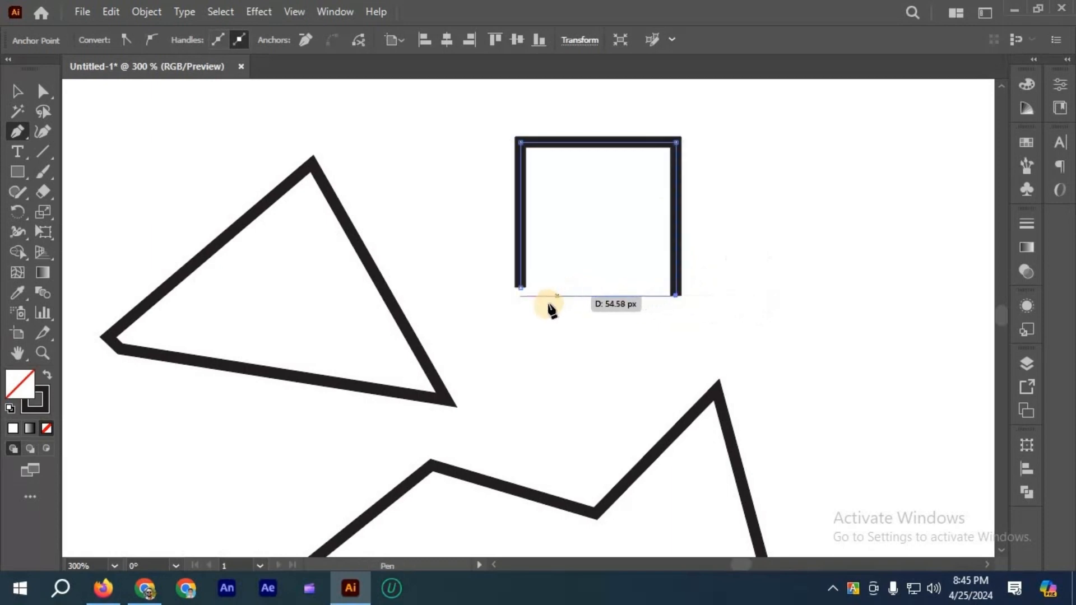
left_click(547, 304)
left_click(17, 92)
left_click(207, 145)
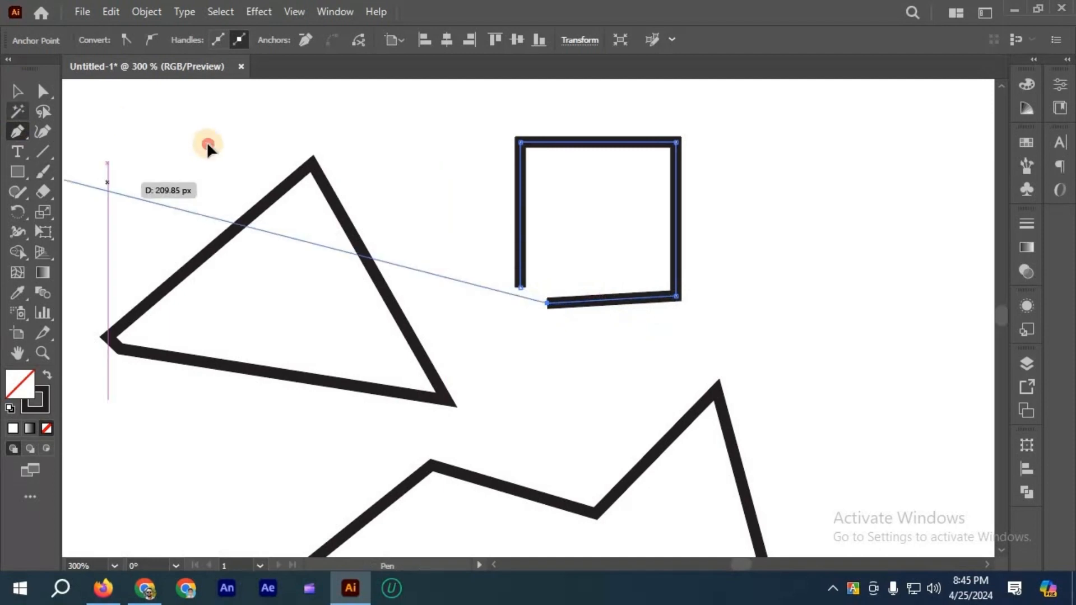
left_click(237, 178)
- Select both open end anchors at the square's lower-left gap with Direct Selection and connect them using Join
scroll(645, 294, "up", 2)
left_click(42, 93)
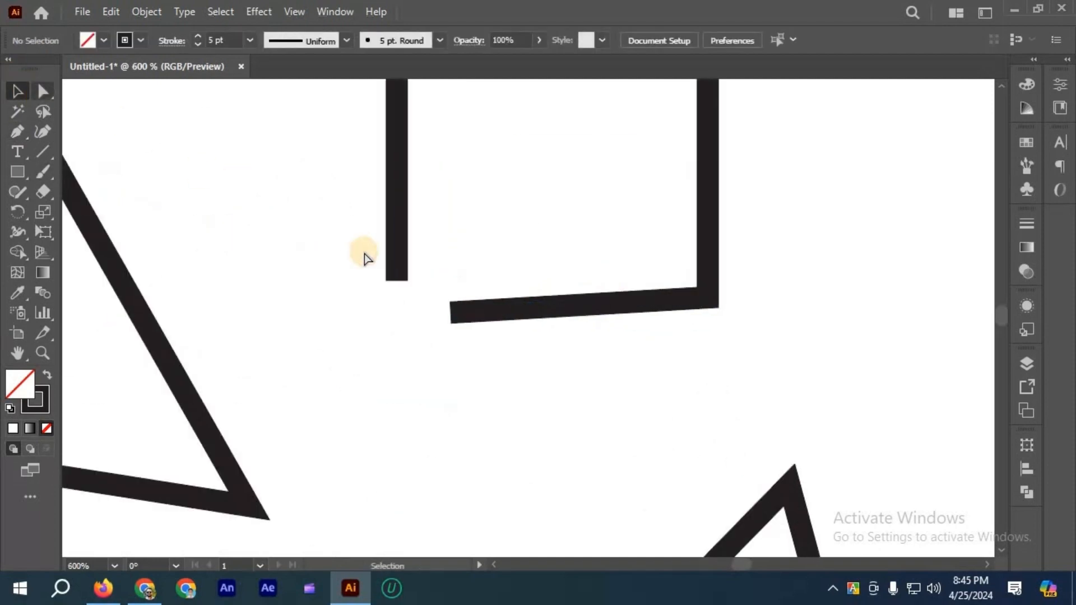
mouse_move(359, 264)
left_mouse_down()
mouse_move(461, 331)
mouse_move(444, 321)
mouse_move(451, 313)
left_mouse_up()
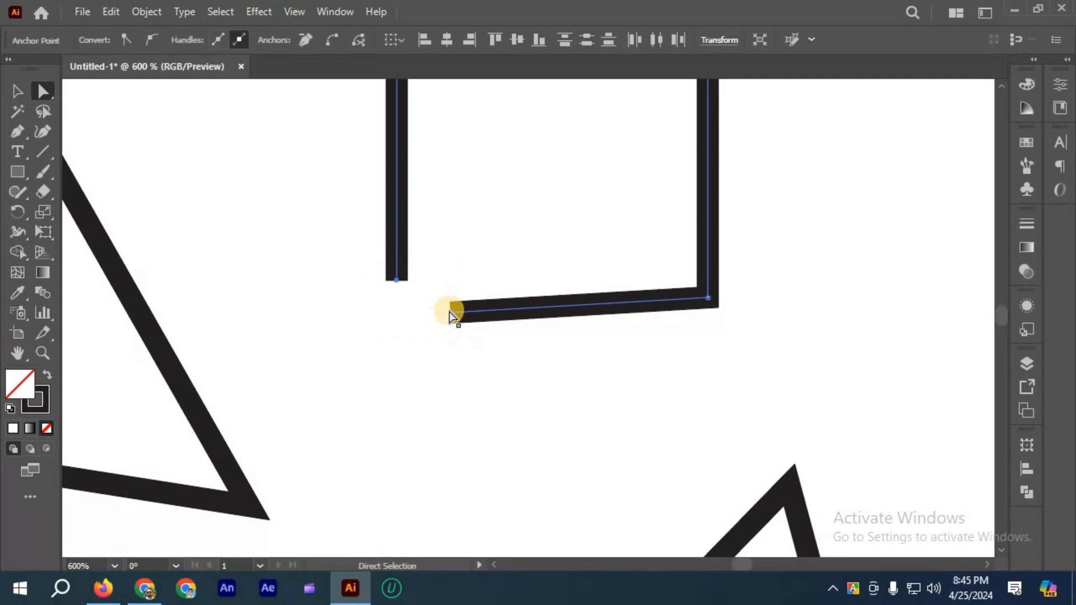
right_click(486, 341)
left_click(488, 345)
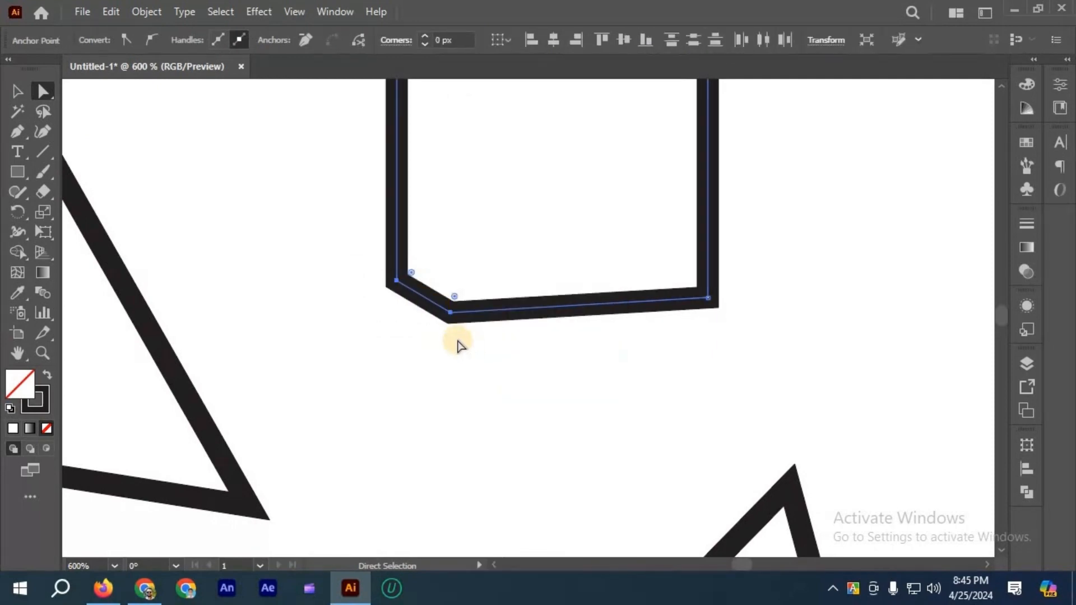
- Move the joined anchor on the square's lower edge up to nearly the height of the neighbouring lower-left corner anchor
scroll(460, 345, "down", 1)
scroll(461, 346, "down", 1)
scroll(534, 324, "left", 4)
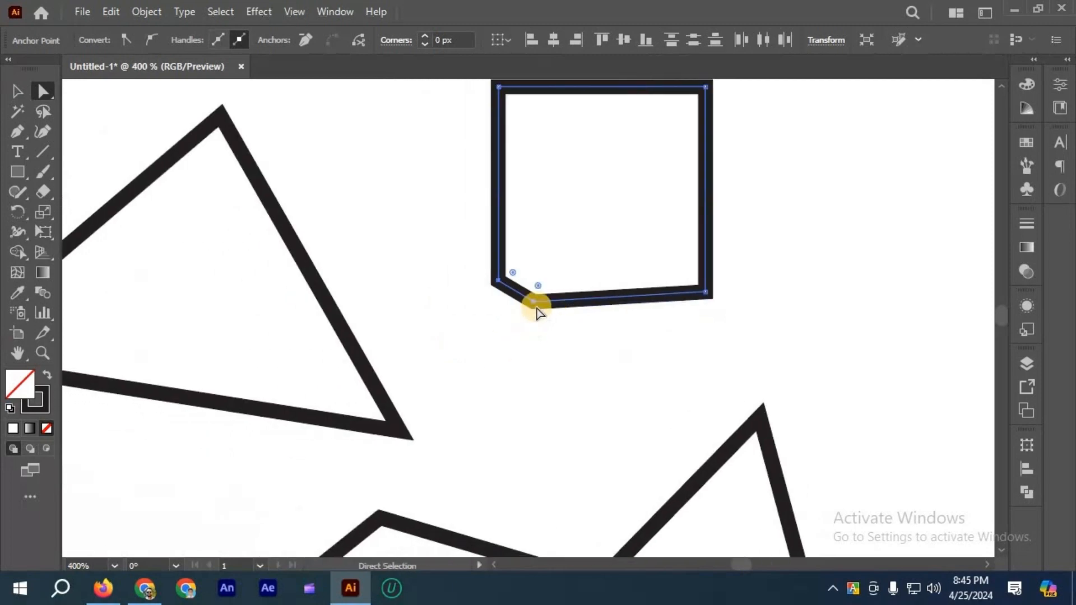
scroll(527, 297, "down", 1)
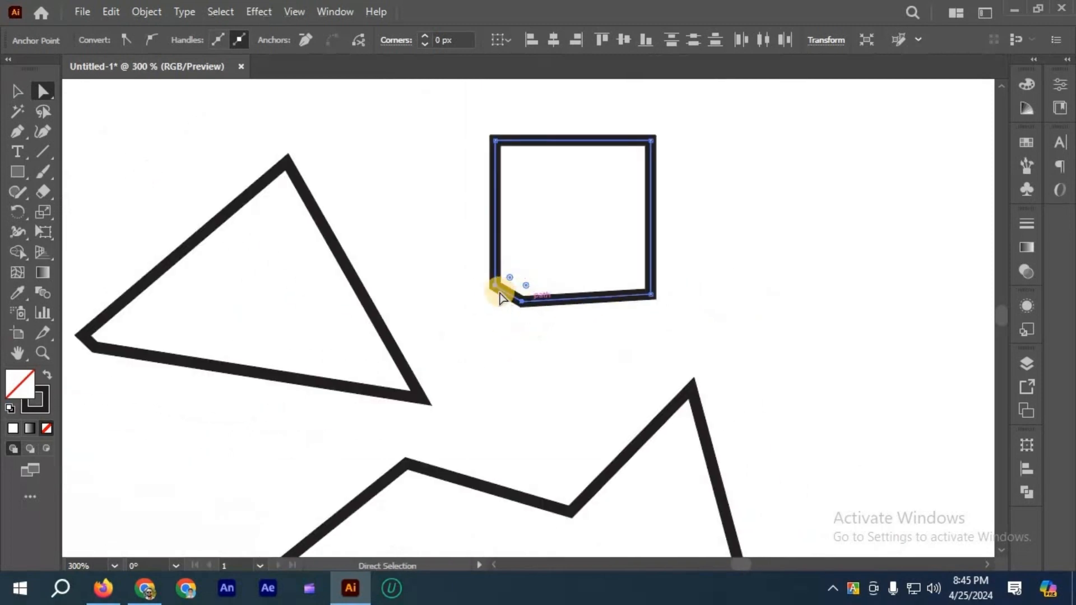
scroll(535, 320, "up", 1)
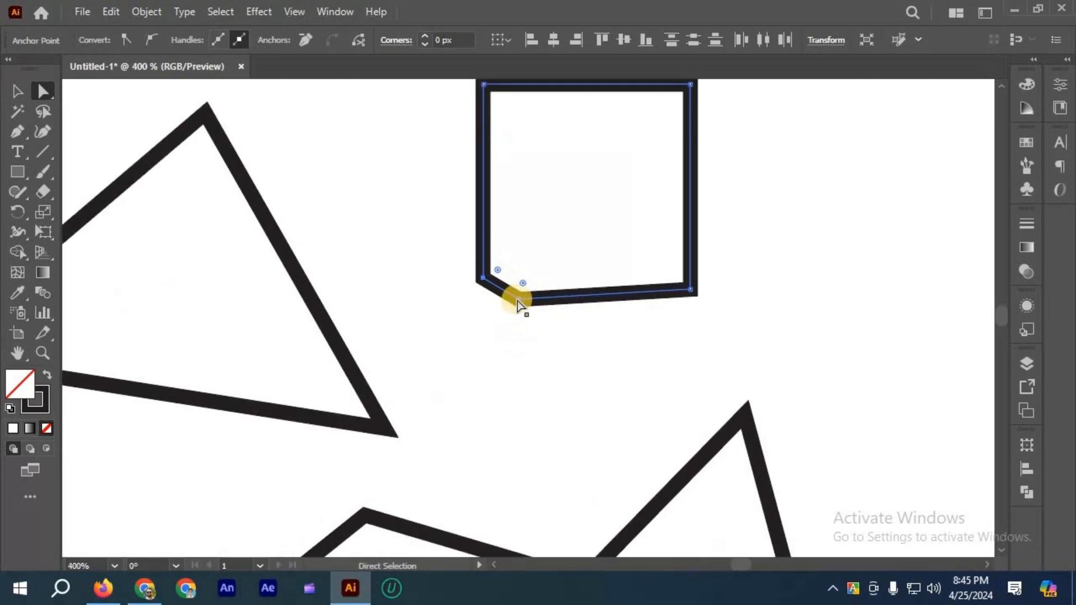
left_click(517, 303)
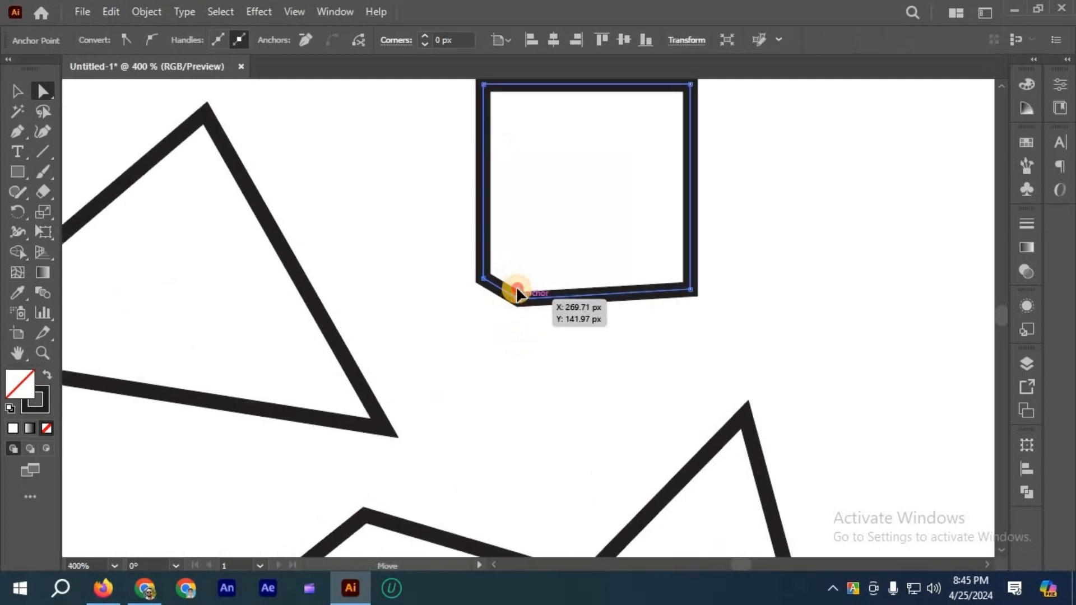
left_click_drag(516, 290, 517, 280)
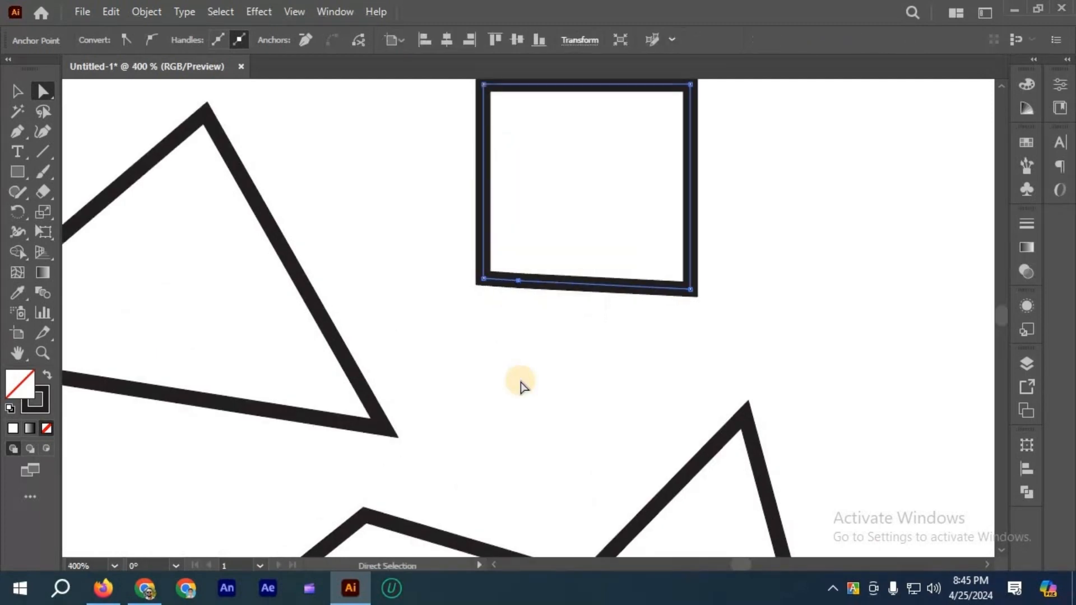
- Undo the anchor move and the join to reopen the square's lower-left corner, and deselect the path
scroll(520, 382, "up", 1)
key("ctrl+z")
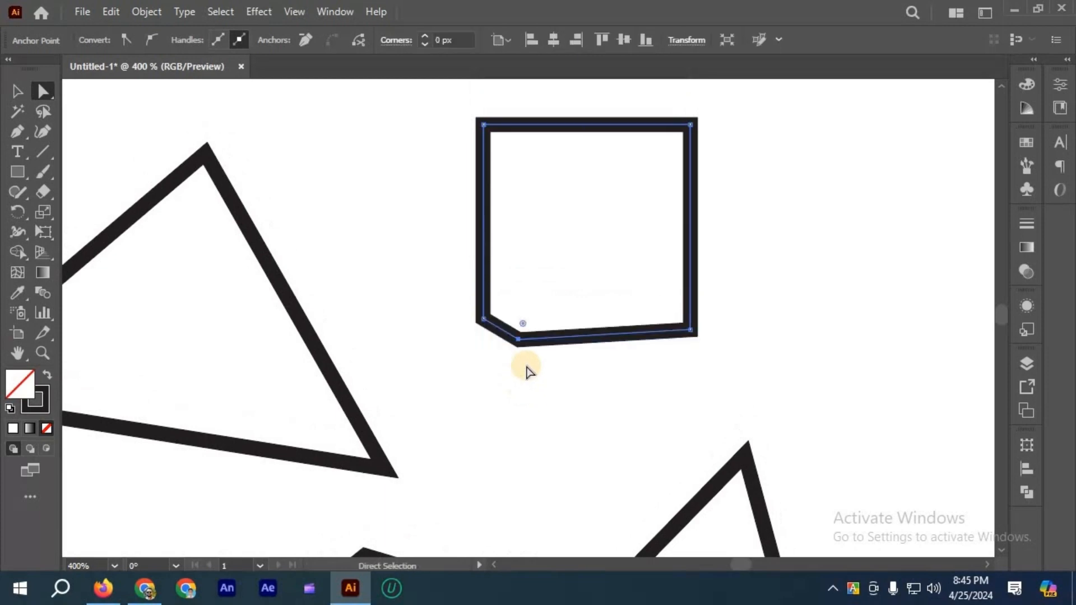
left_click(526, 346)
key("Delete")
scroll(540, 351, "up", 1)
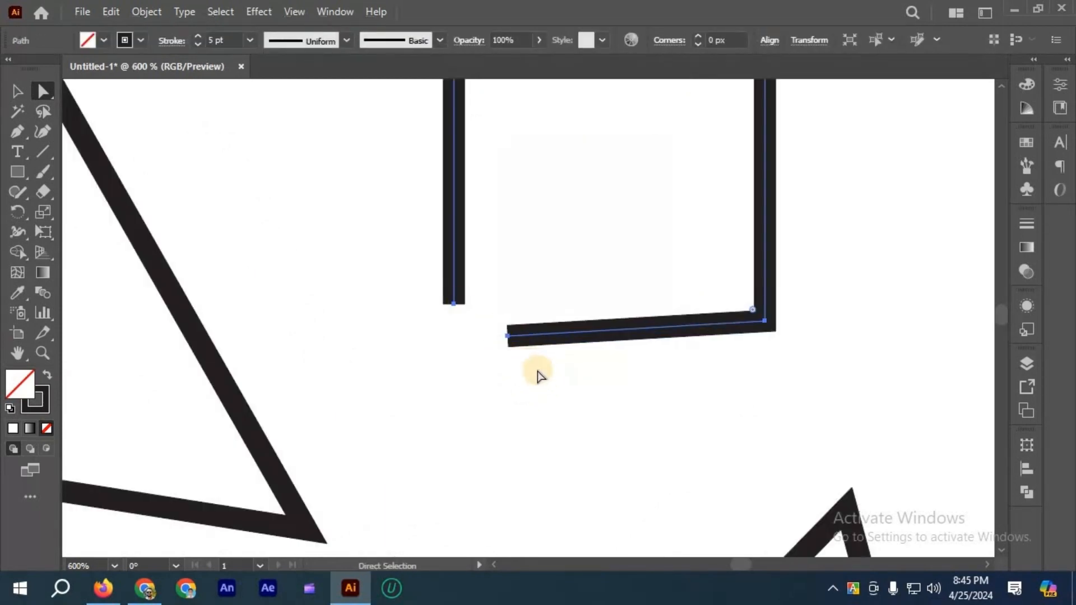
scroll(425, 309, "up", 1)
left_click(515, 387)
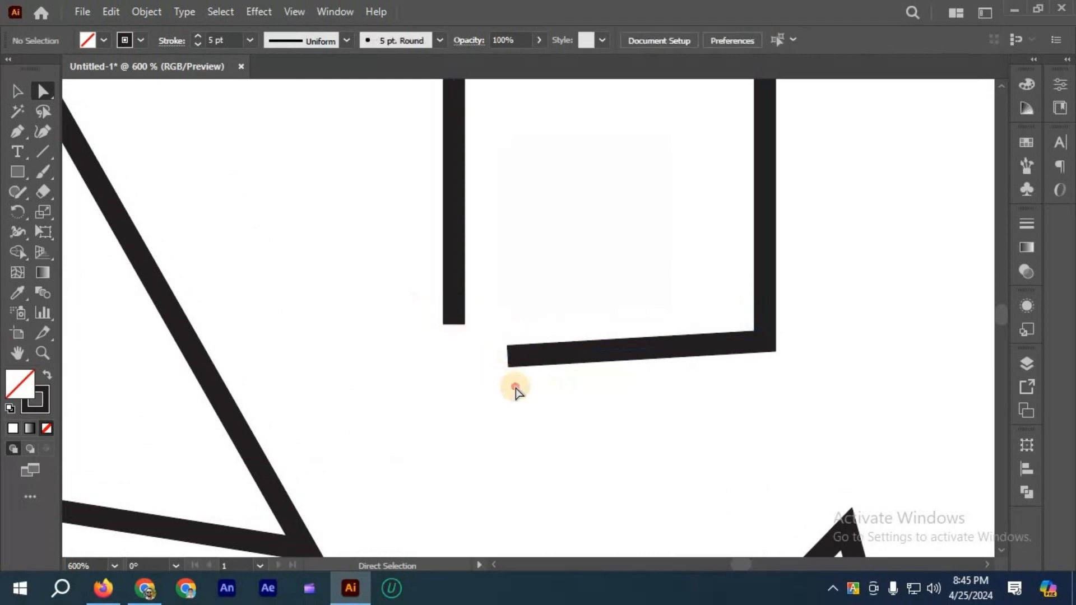
left_click_drag(520, 392, 503, 368)
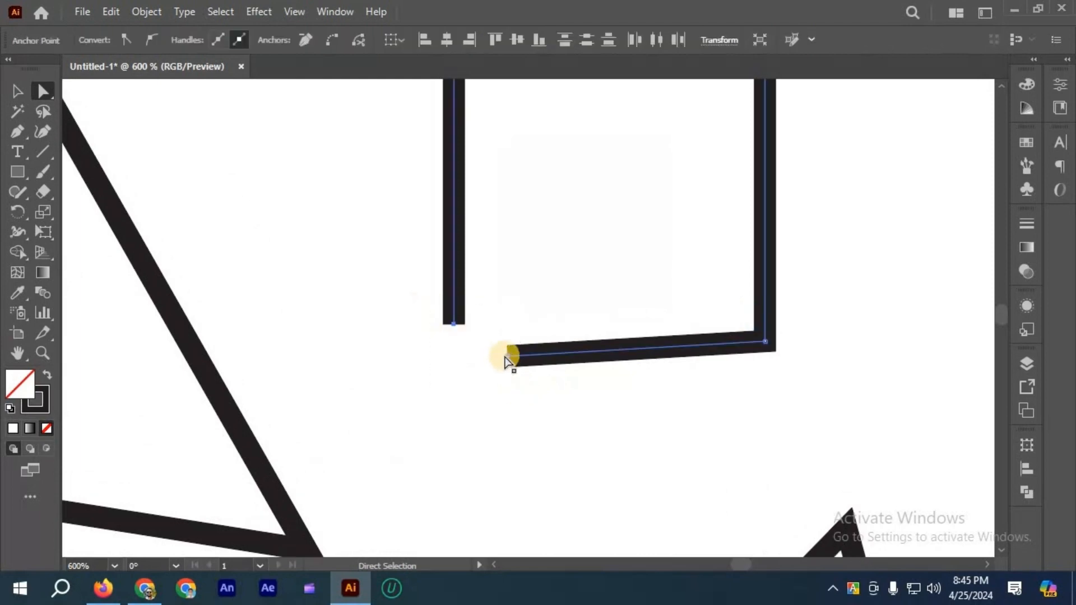
right_click(506, 358)
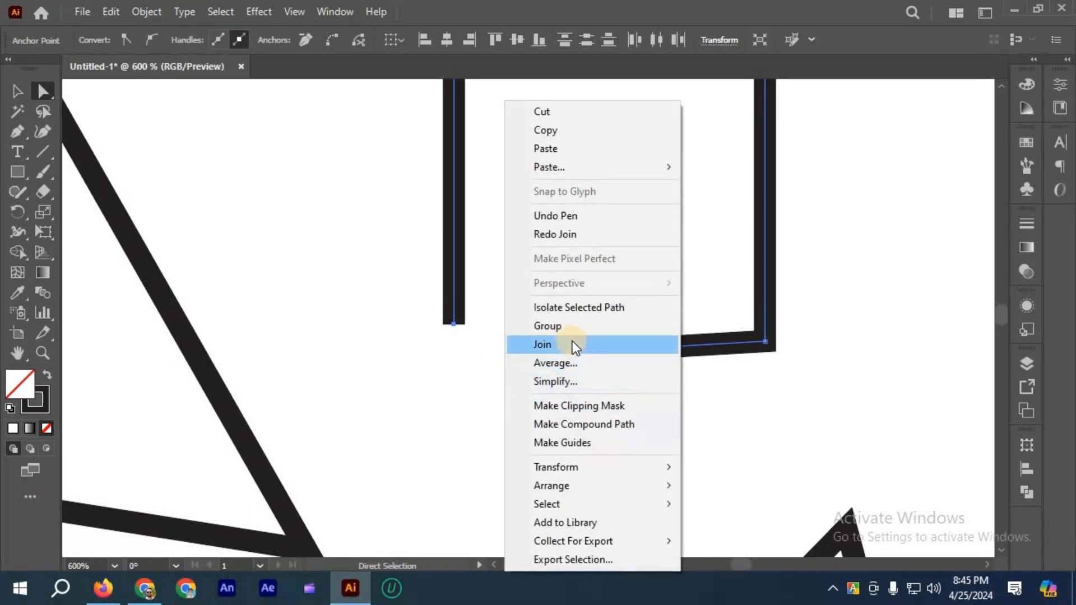
left_click(469, 339)
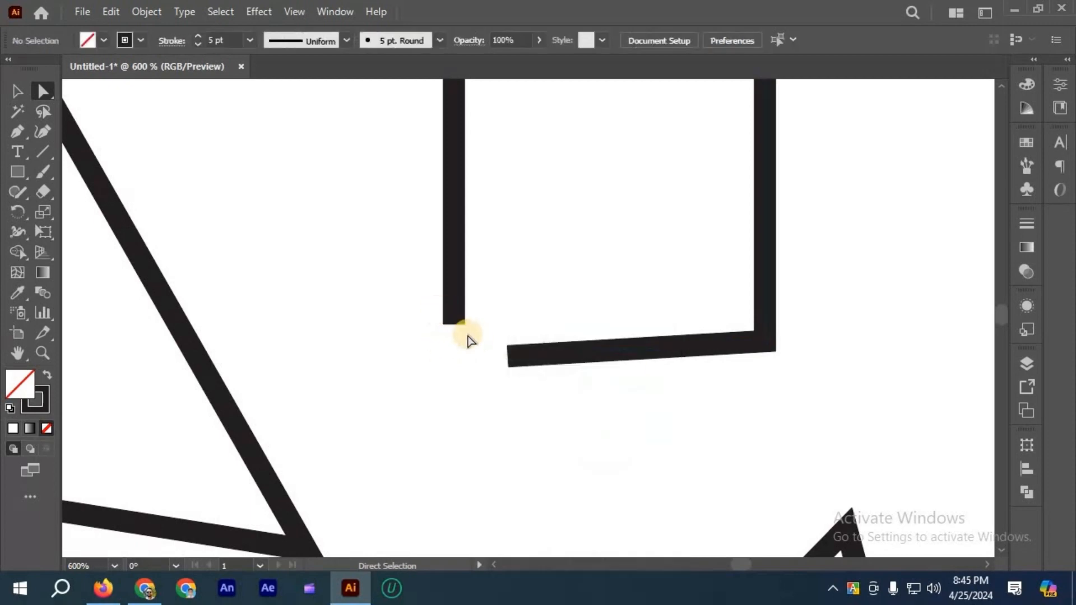
- Select both open end anchors at the square's gap and average them along the Horizontal axis
left_click(454, 324)
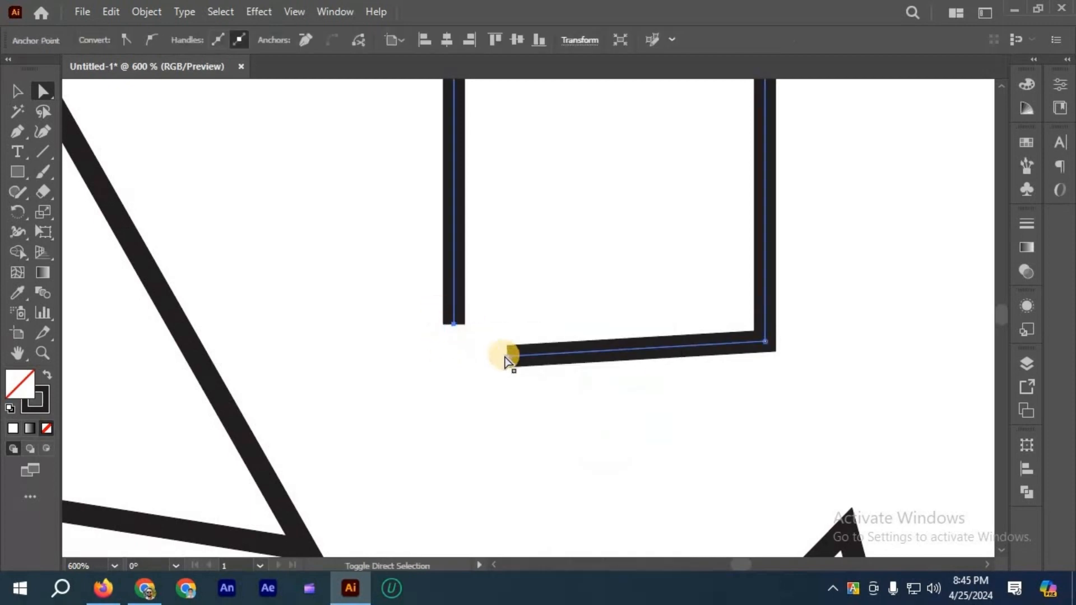
left_click(506, 356, "shift")
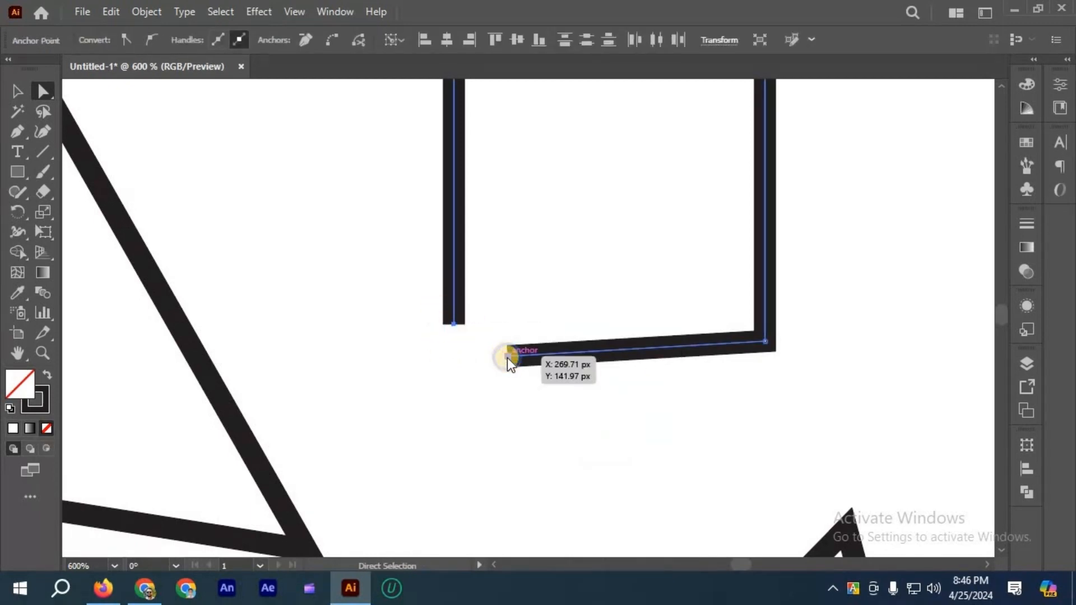
right_click(507, 358)
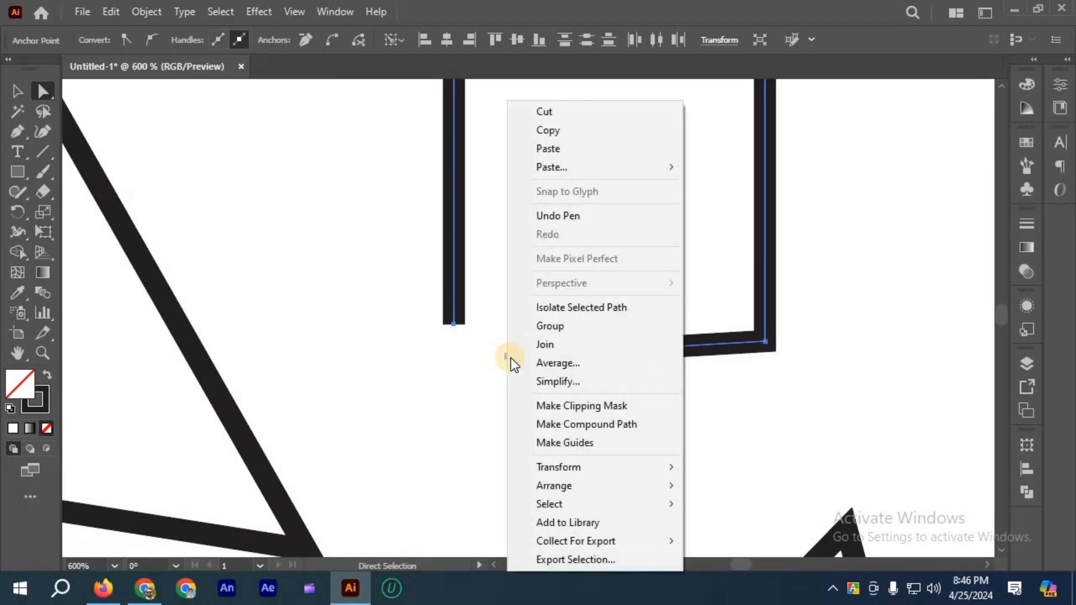
left_click(560, 362)
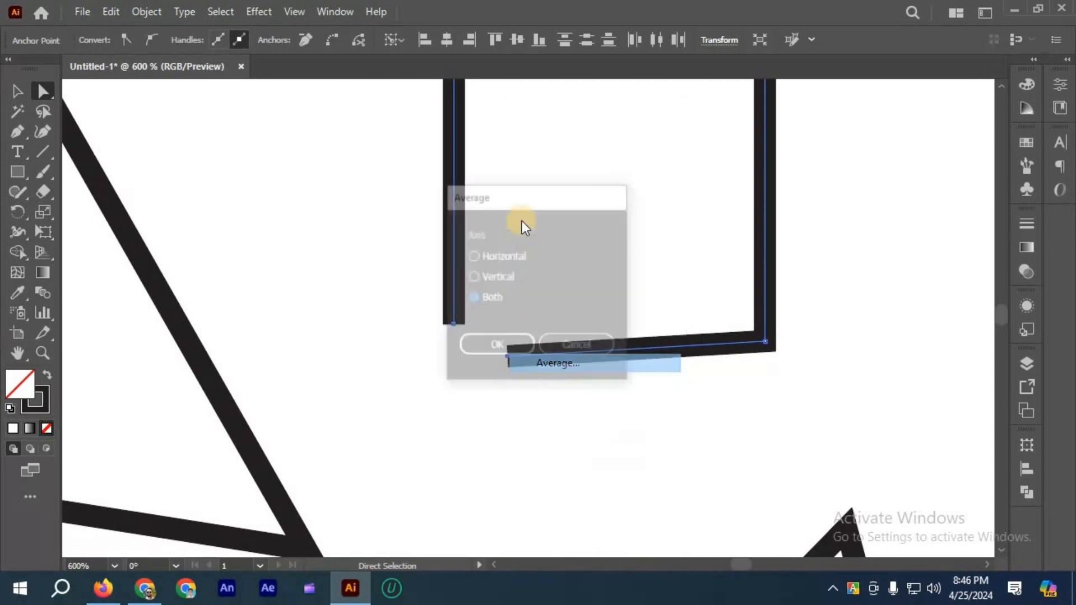
left_click_drag(526, 198, 789, 187)
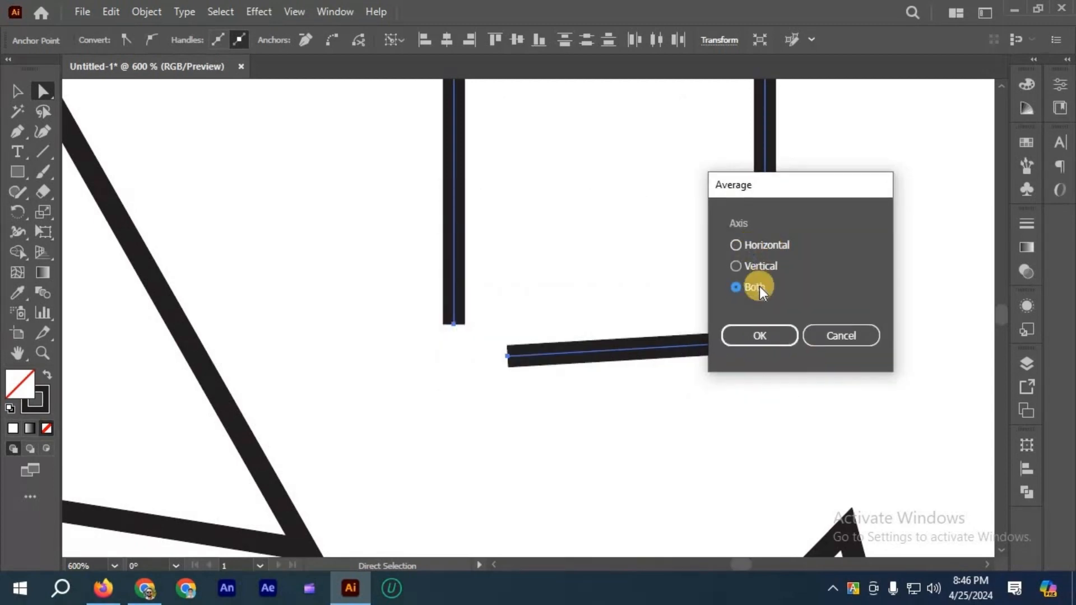
left_click(744, 245)
left_click(766, 337)
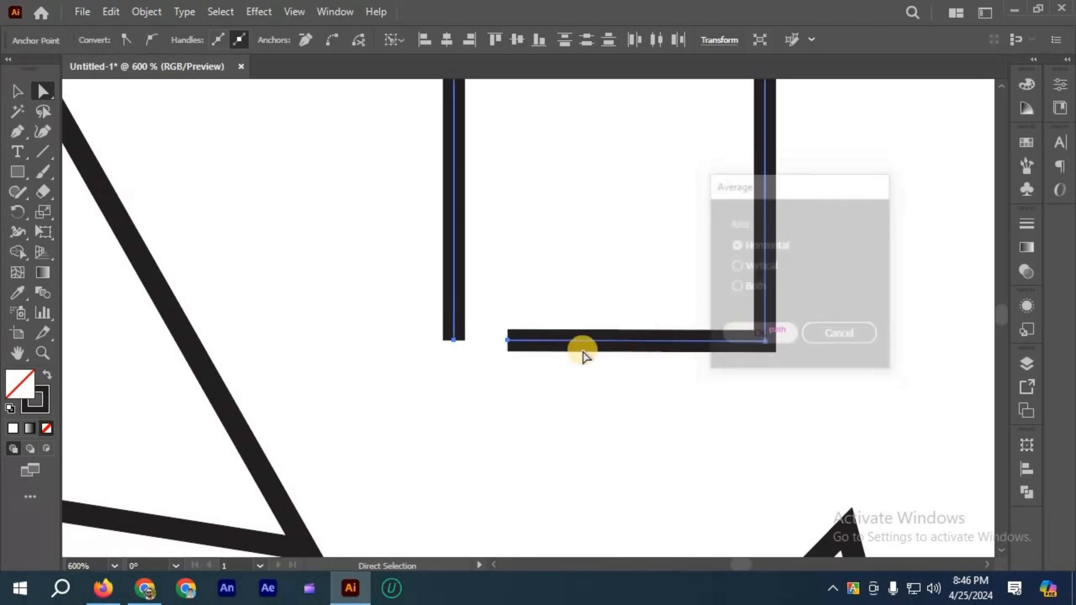
- Undo the horizontal averaging of the square's end anchors
key("ctrl+minus")
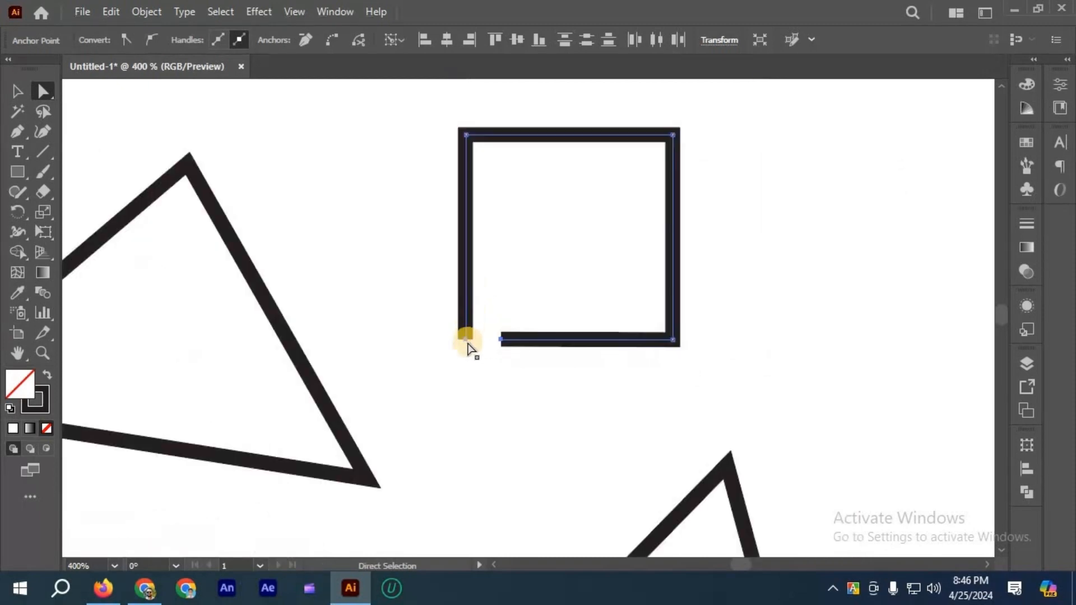
scroll(496, 352, "up", 1)
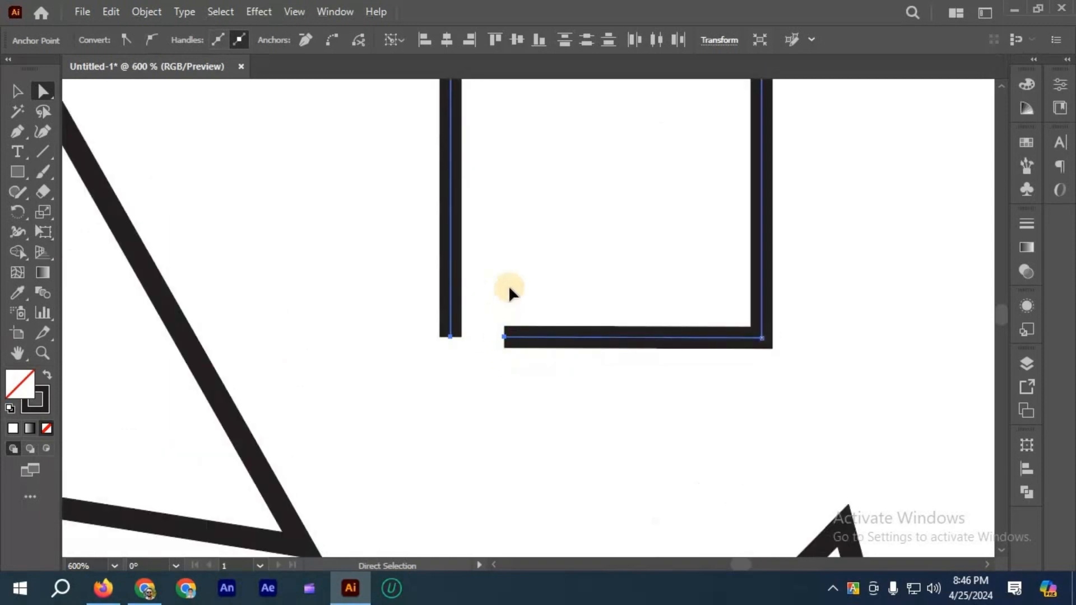
key("ctrl+z")
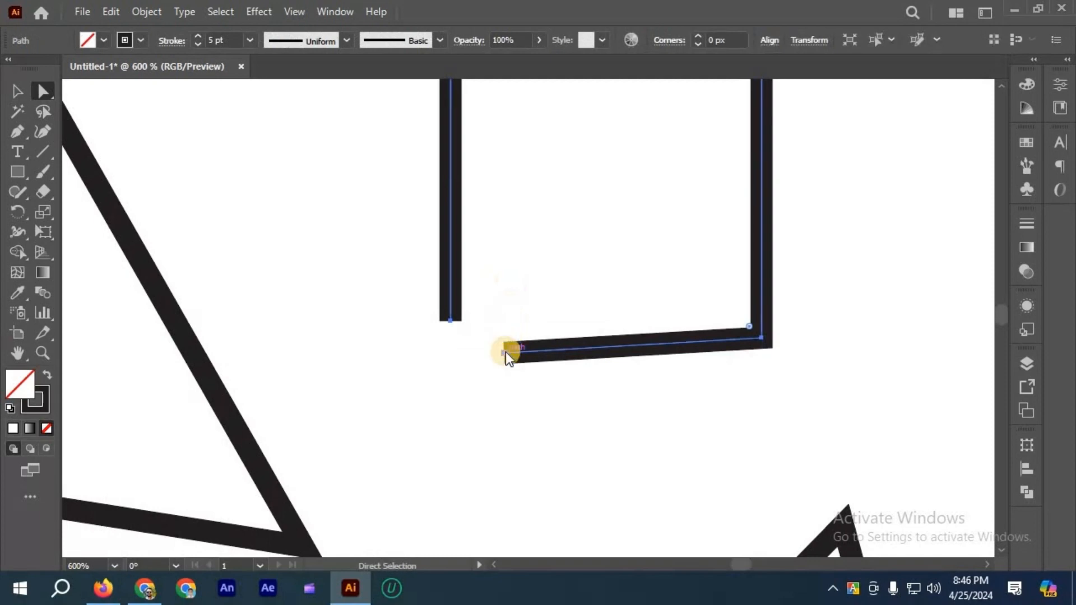
- Try applying Average to the whole selected open square path, and undo it
right_click(505, 352)
left_click(542, 363)
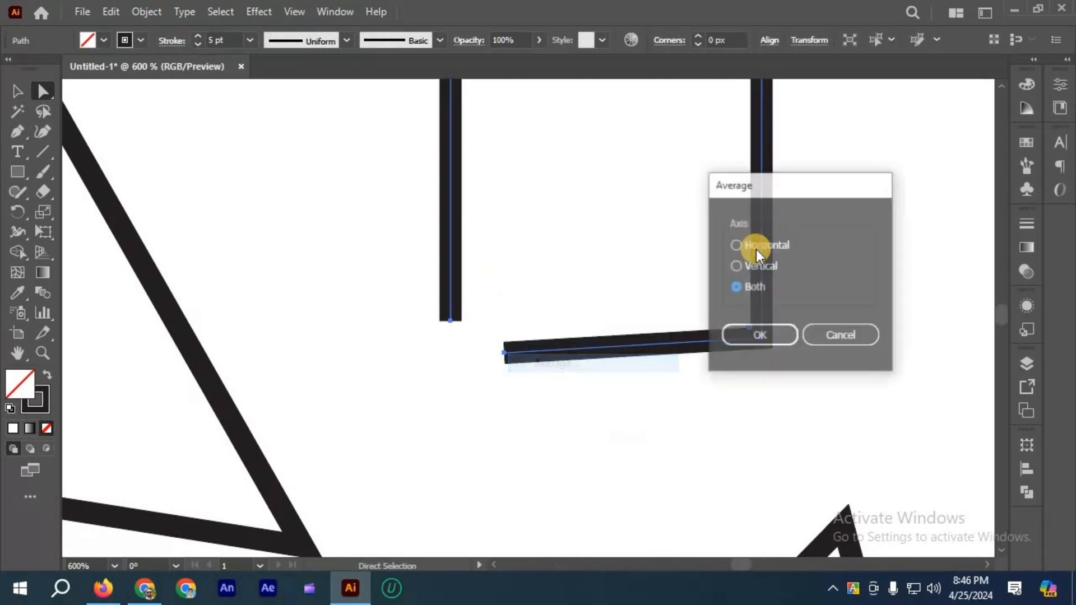
left_click(758, 246)
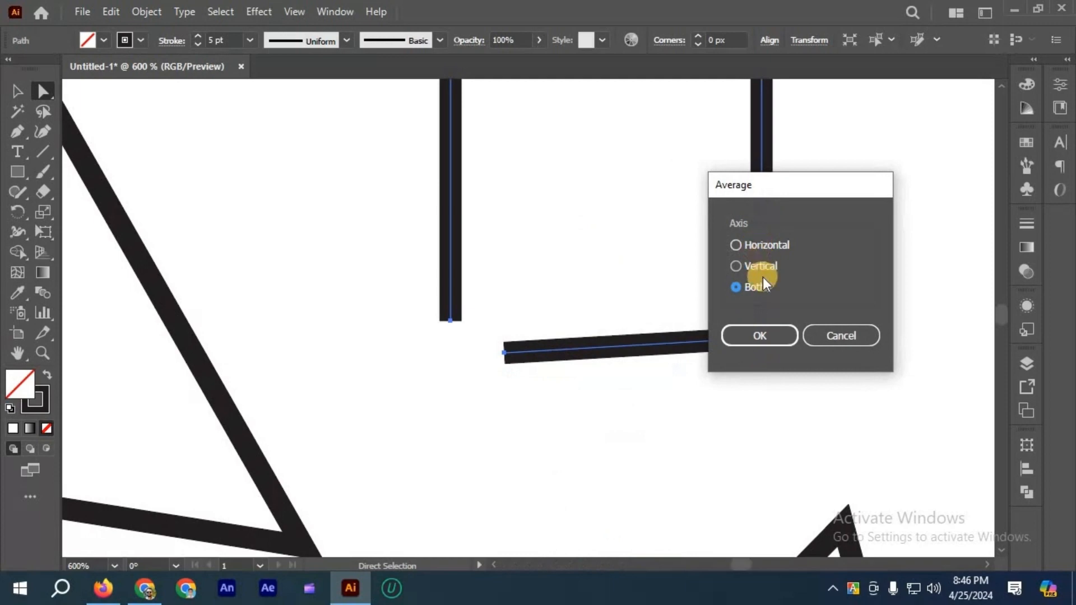
left_click(750, 338)
key("ctrl+z")
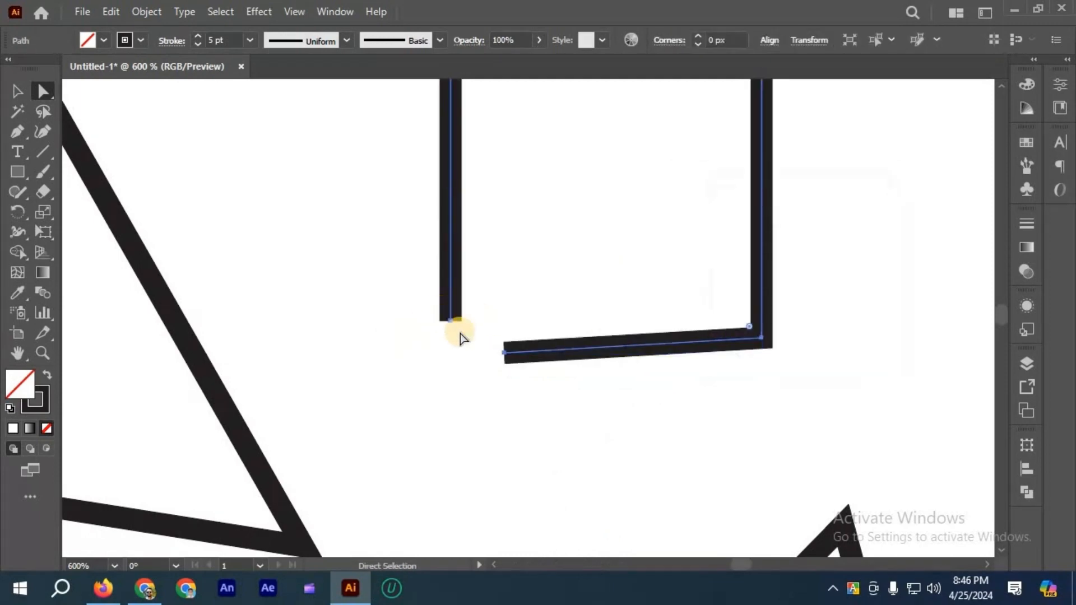
right_click(514, 348)
left_click(564, 357)
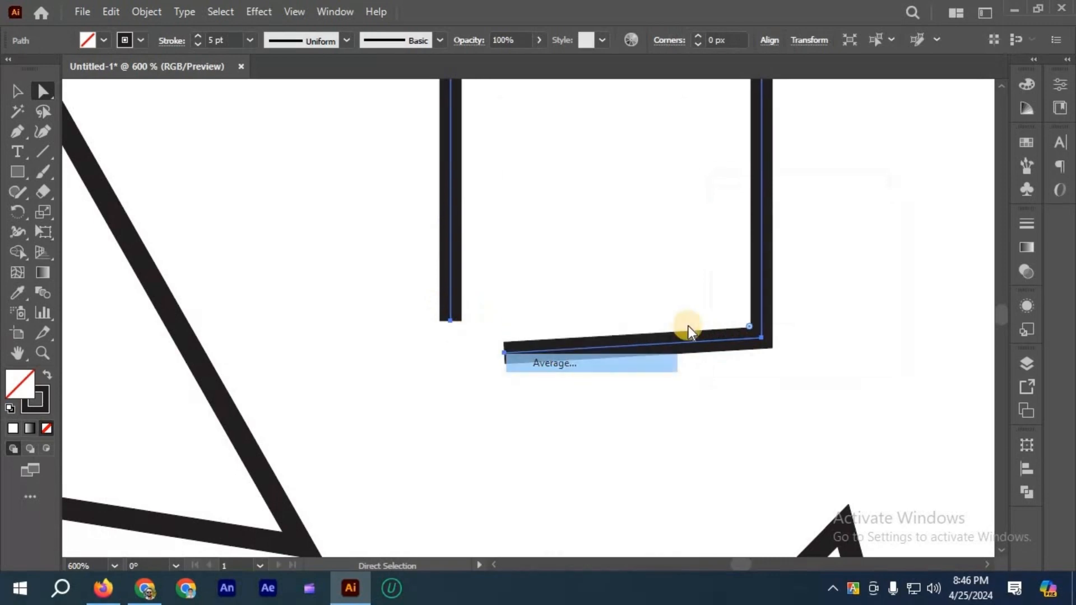
left_click_drag(829, 191, 934, 176)
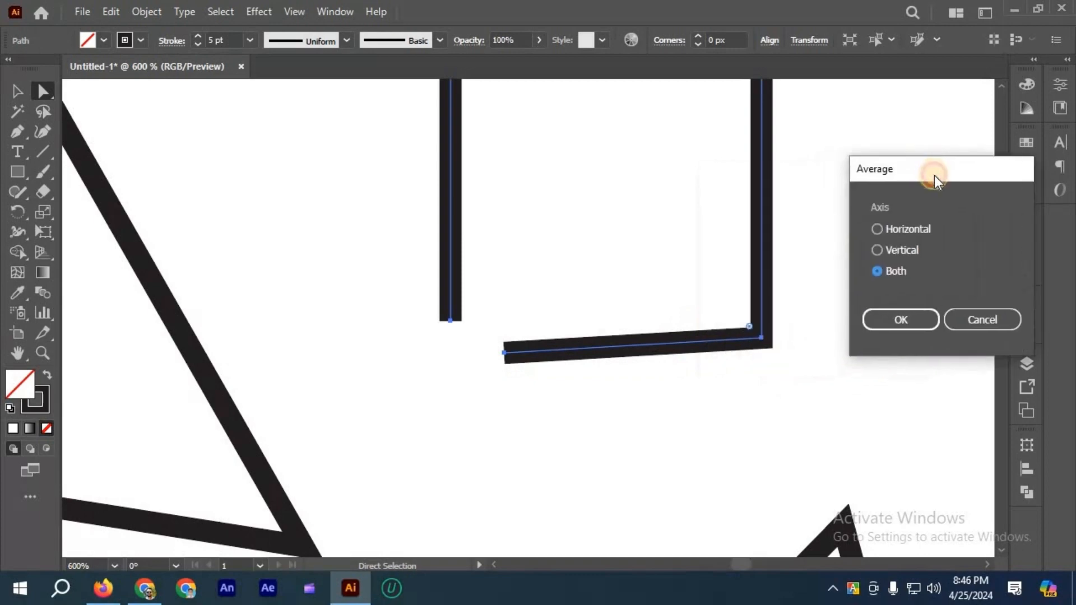
left_click(983, 321)
left_click(489, 314)
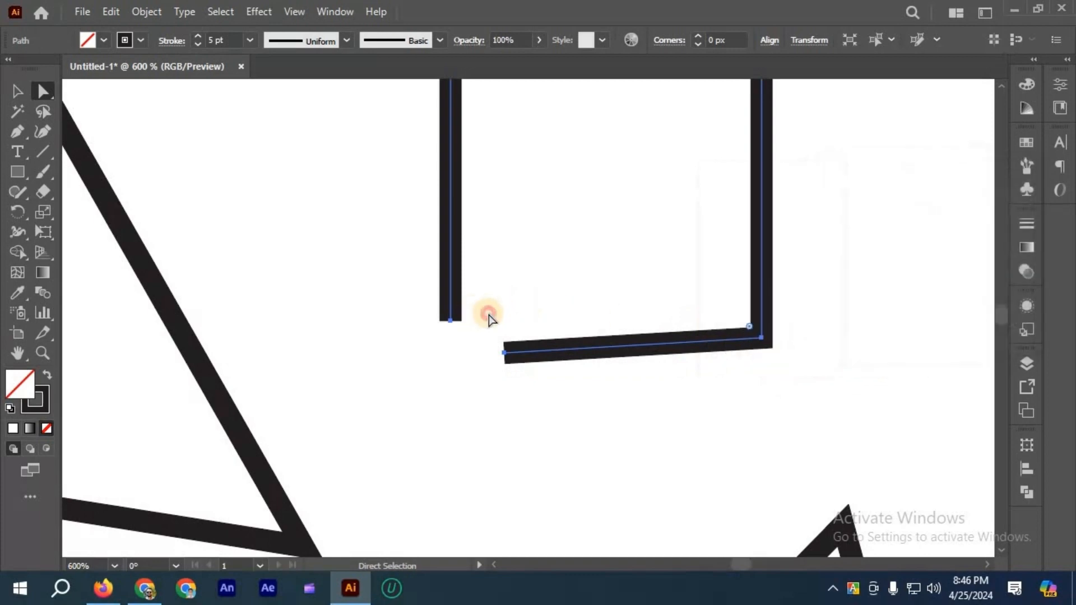
- Reselect only the square's two open end anchors, average them along the Horizontal axis, and undo the averaging
scroll(477, 329, "down", 1)
scroll(476, 328, "up", 1)
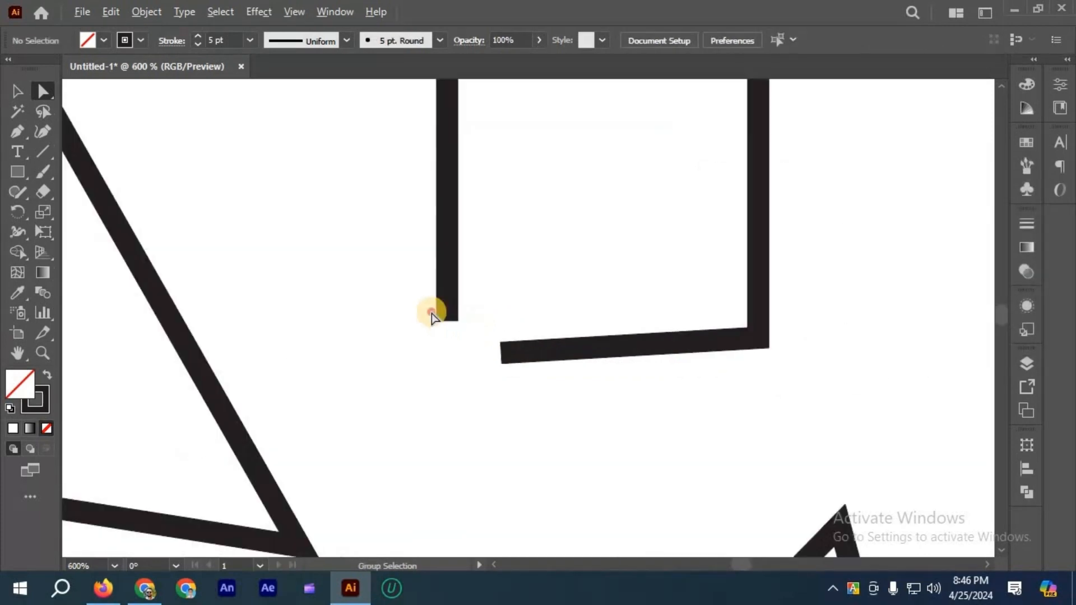
left_click(498, 371)
left_click_drag(510, 381, 490, 357)
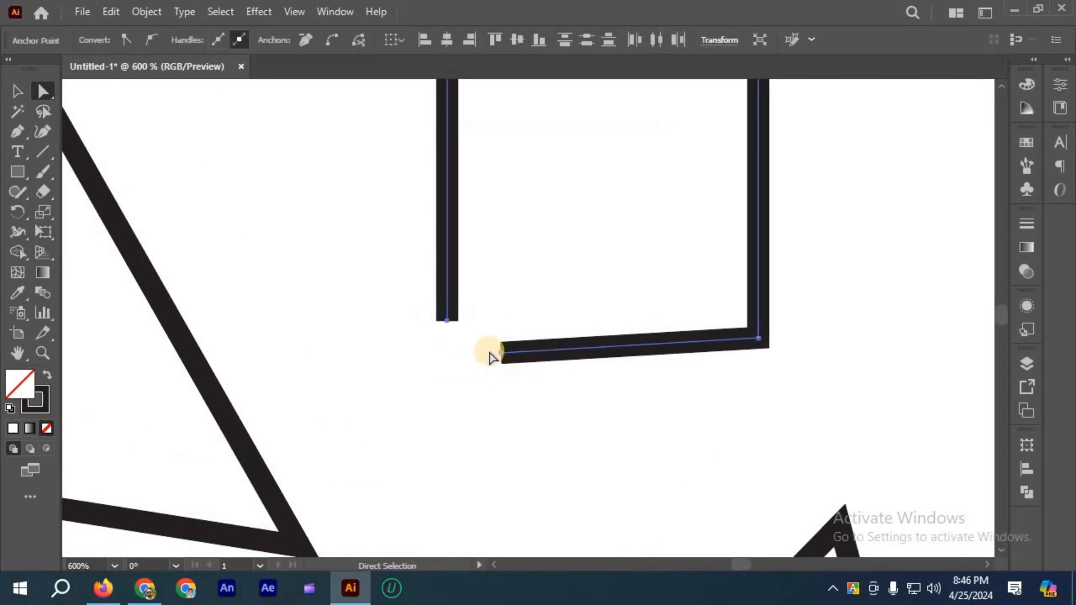
right_click(499, 351)
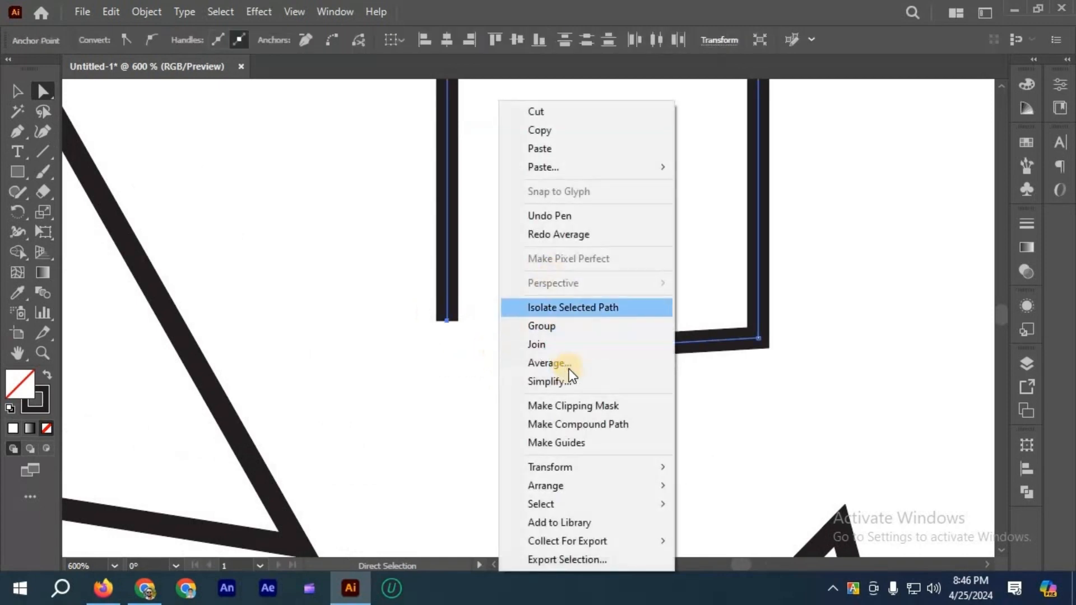
left_click(571, 366)
left_click(906, 230)
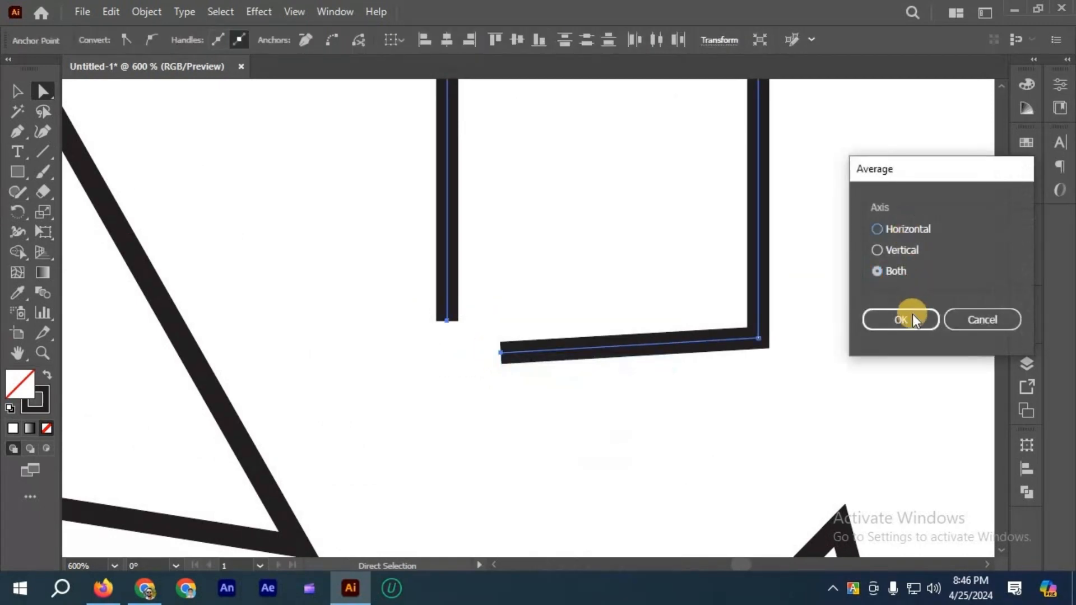
key("Return")
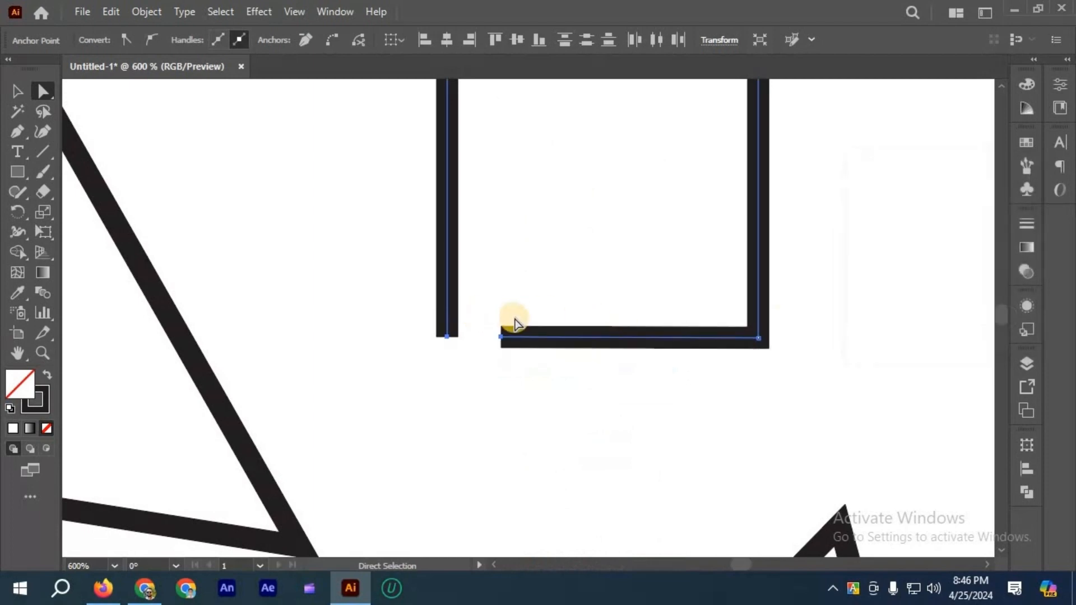
key("ctrl+z")
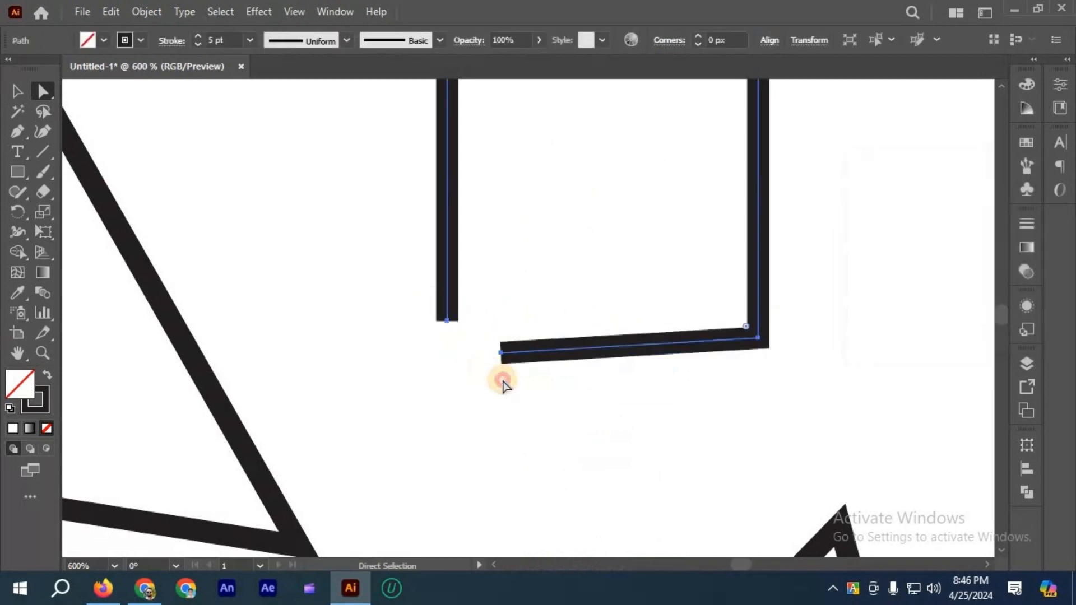
- Select the square's two open end anchors, average them along the Vertical axis, and undo the averaging
left_click_drag(428, 300, 512, 392)
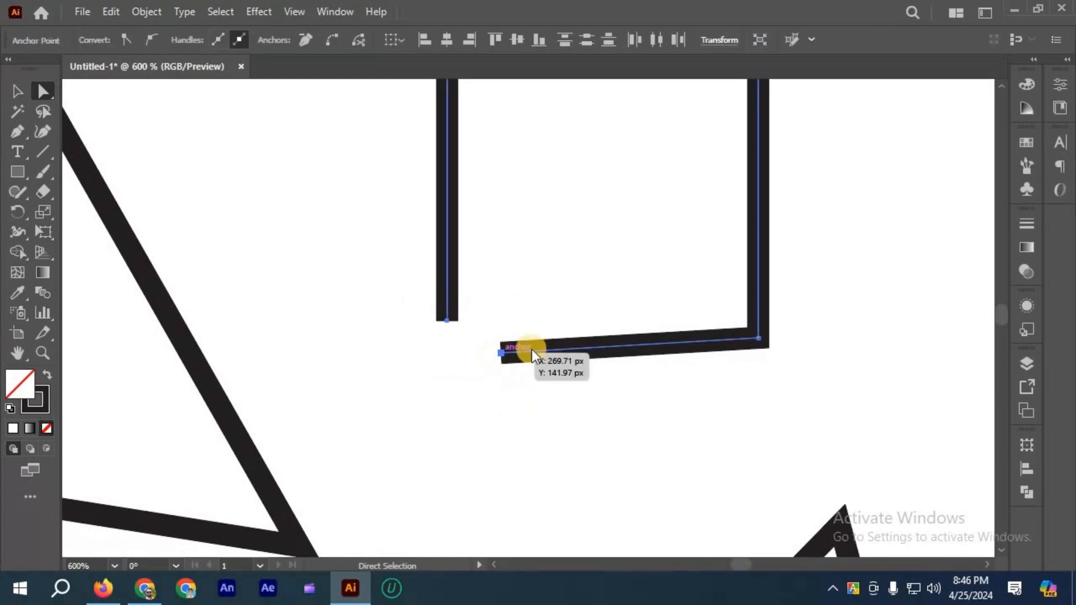
right_click(498, 354)
left_click(549, 363)
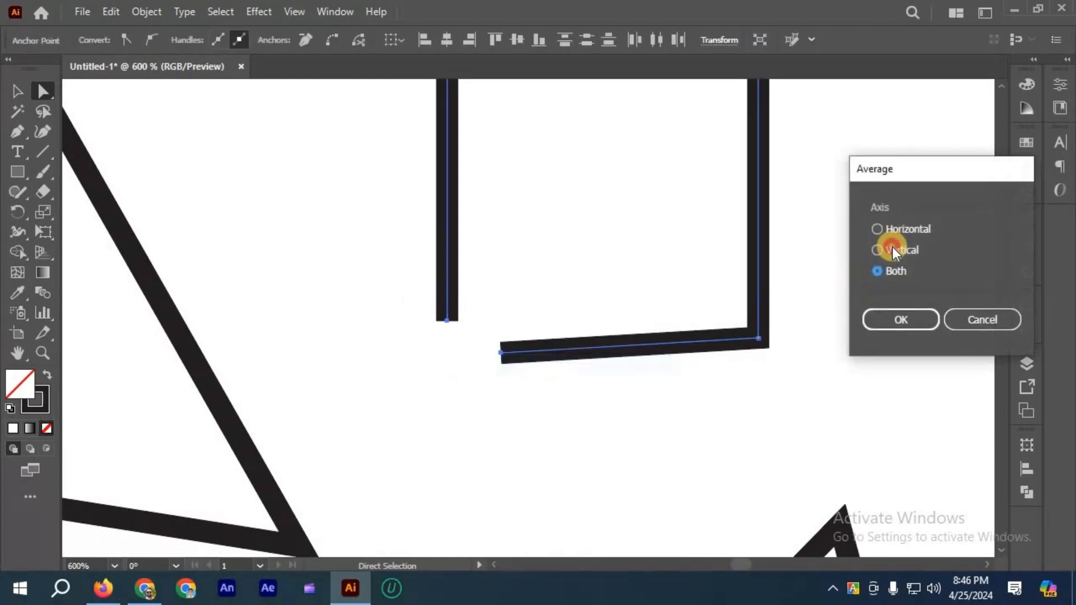
left_click(892, 248)
key("Return")
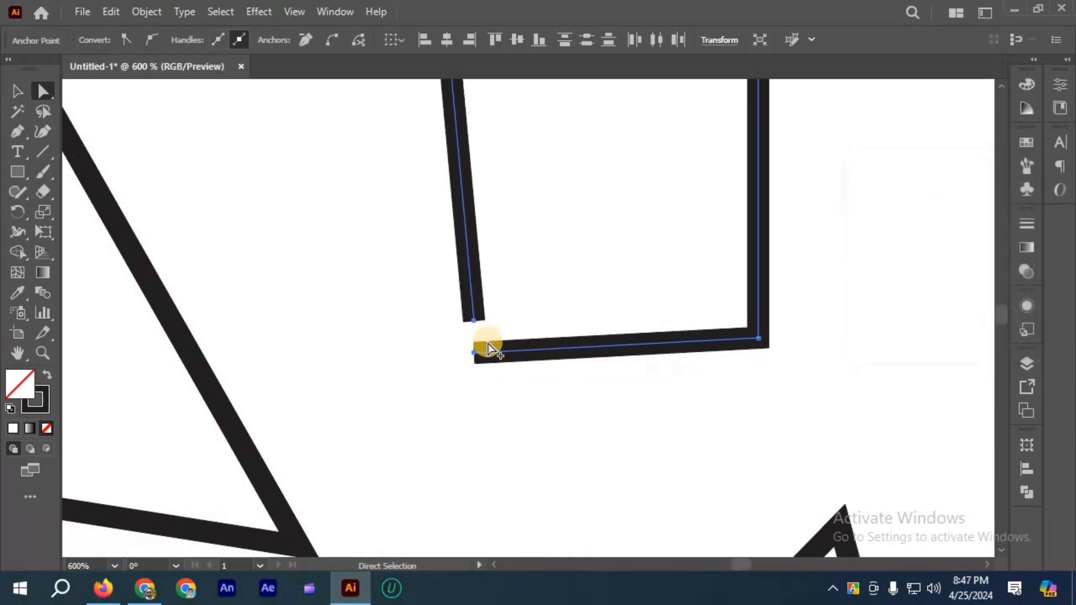
scroll(482, 325, "down", 1)
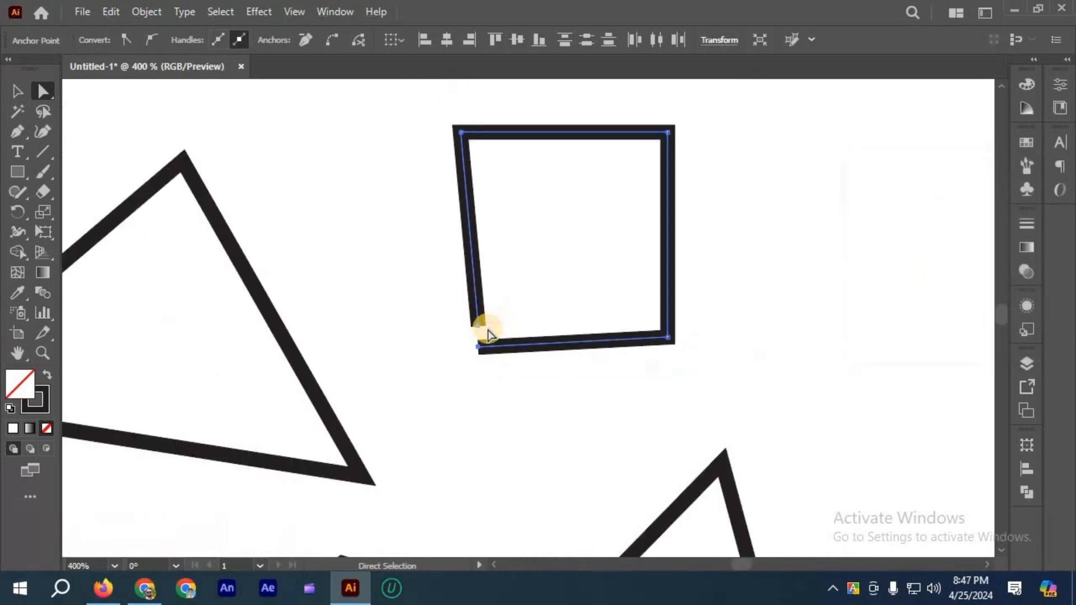
scroll(482, 353, "up", 1)
left_click(476, 357)
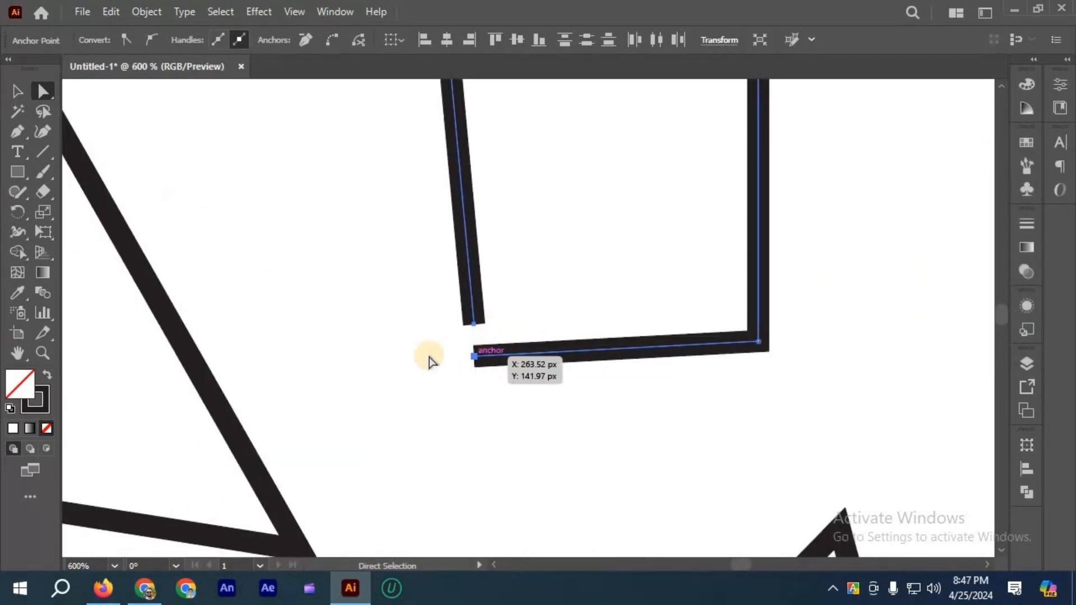
key("ctrl+z")
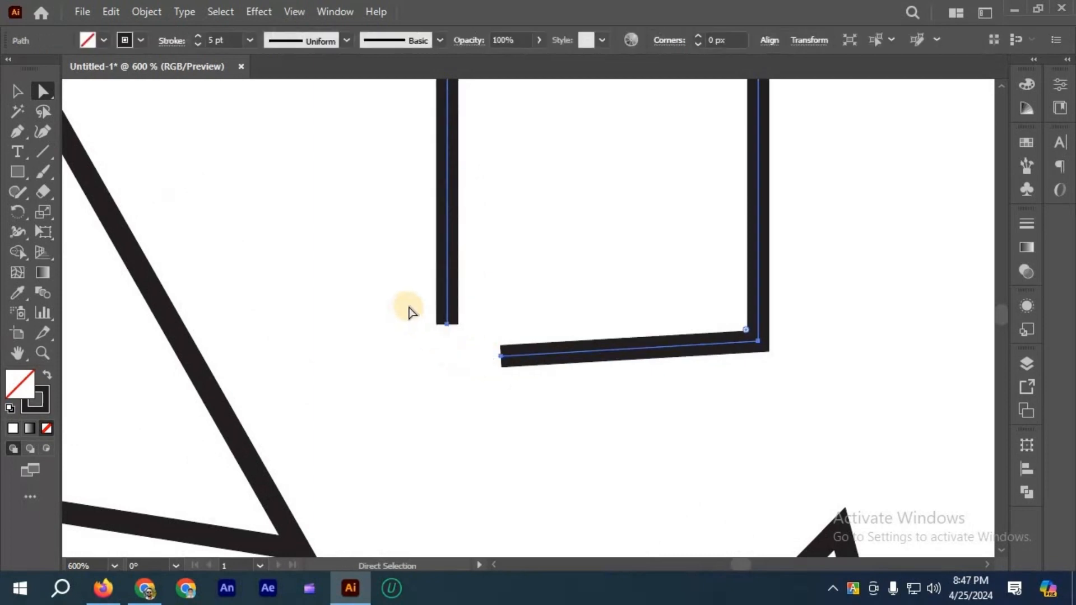
- Reselect the square's two open end anchors and average them along Both axes
left_click_drag(408, 305, 514, 393)
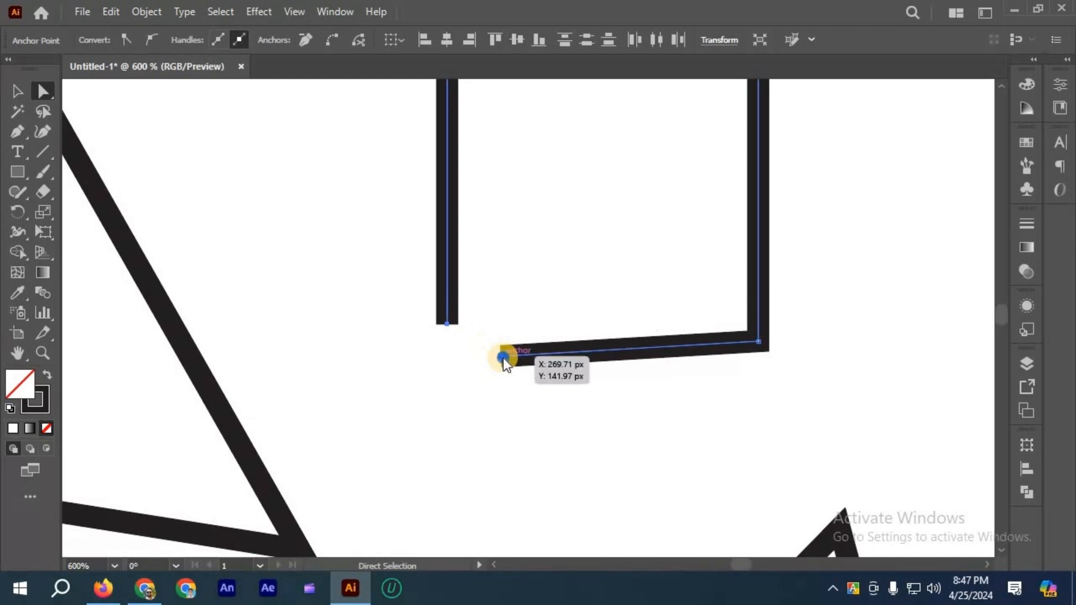
right_click(503, 359)
left_click(554, 363)
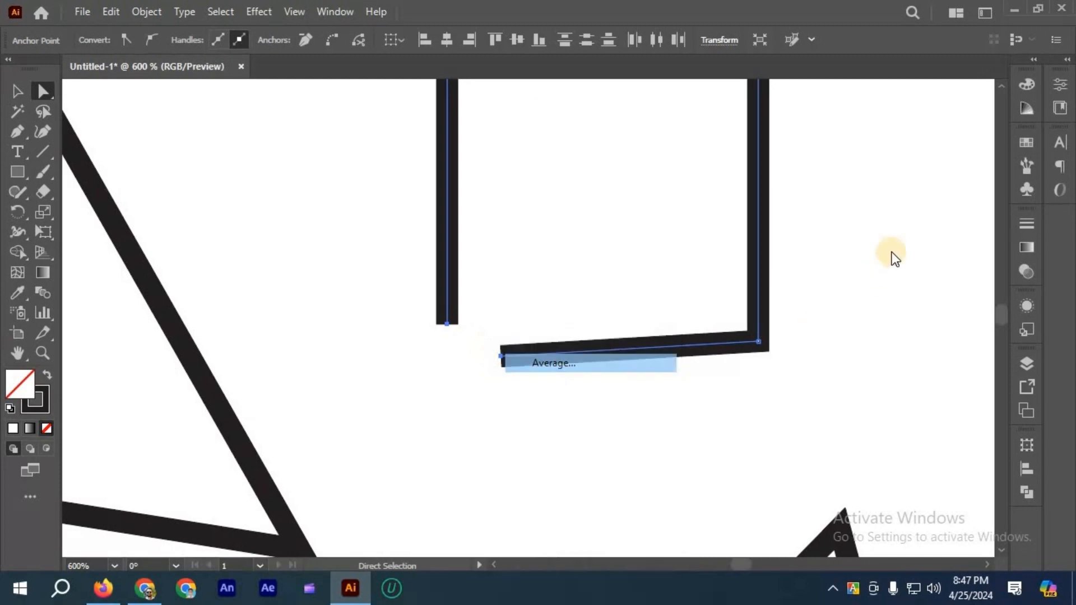
left_click(878, 270)
left_click(900, 318)
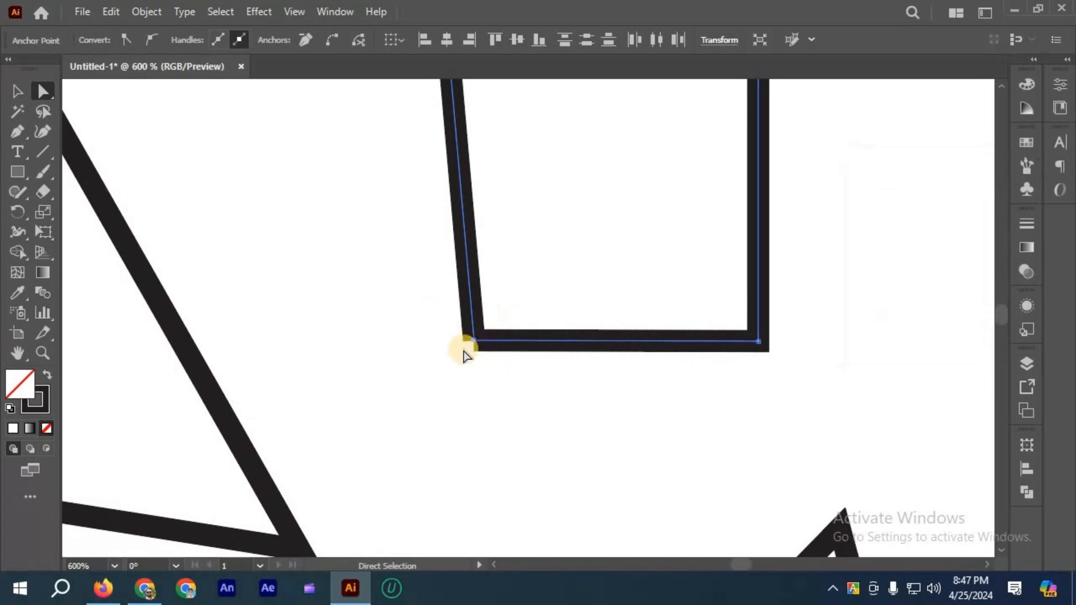
- Join the two coinciding end anchors at the square's corner, and undo the join and the averaging
scroll(478, 341, "up", 2, "alt")
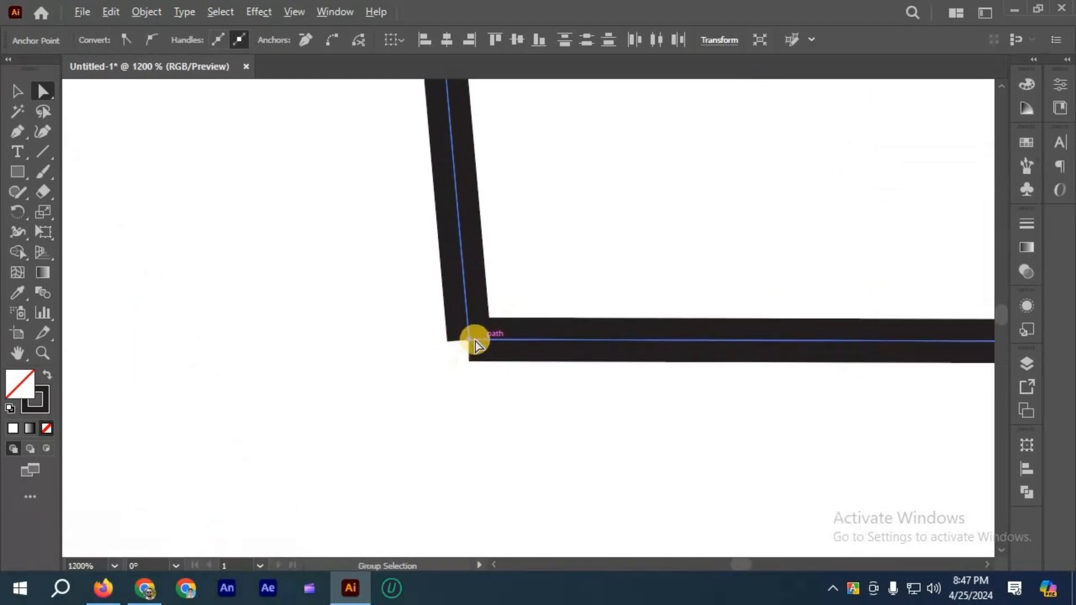
scroll(457, 358, "down", 1, "alt")
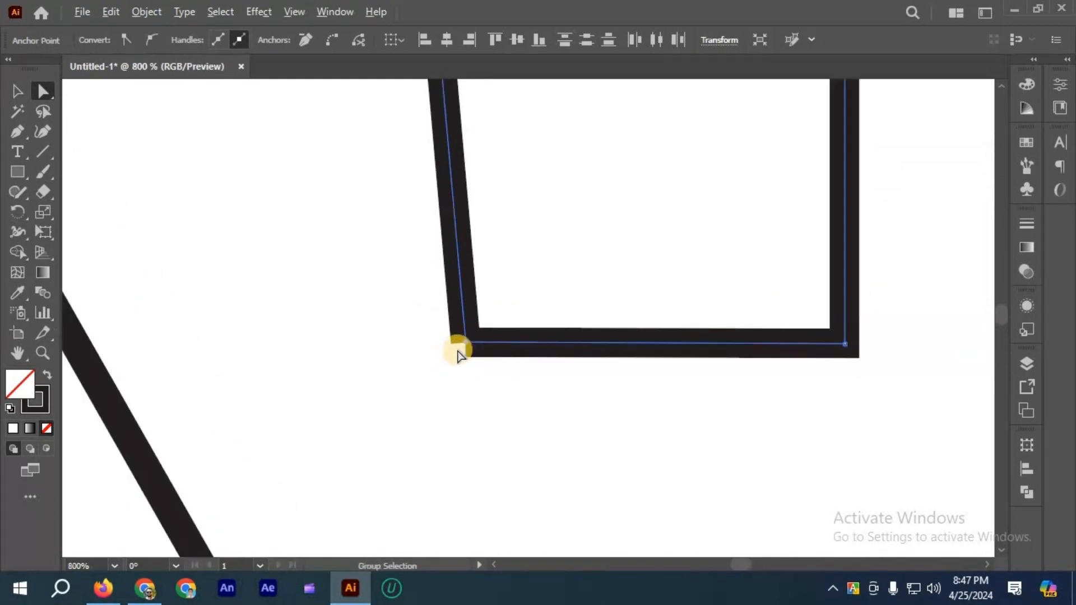
scroll(476, 312, "down", 1)
scroll(448, 310, "up", 2, "alt")
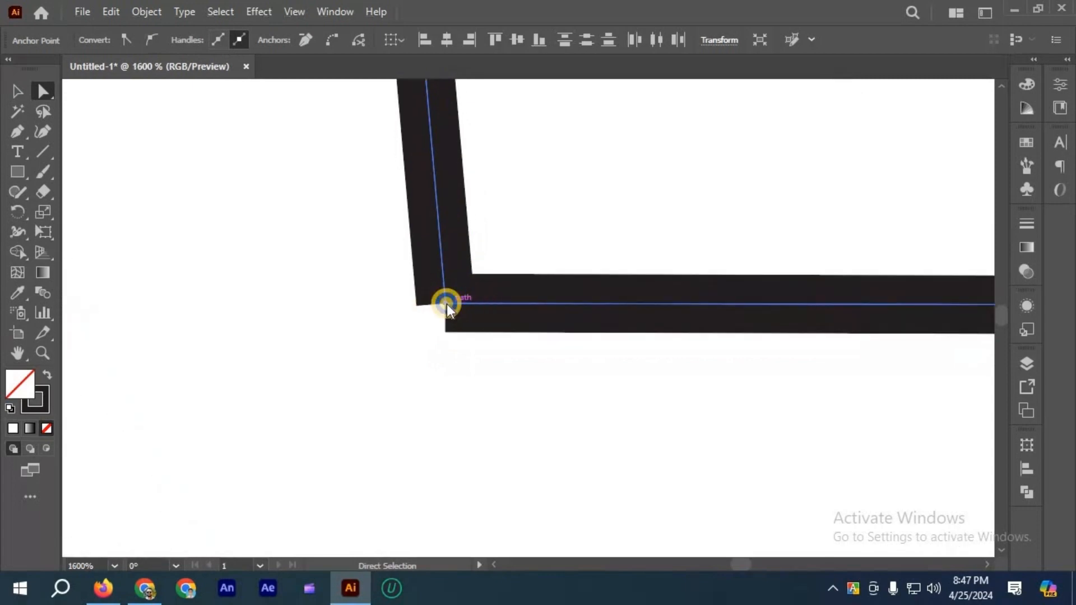
right_click(485, 337)
left_click(483, 344)
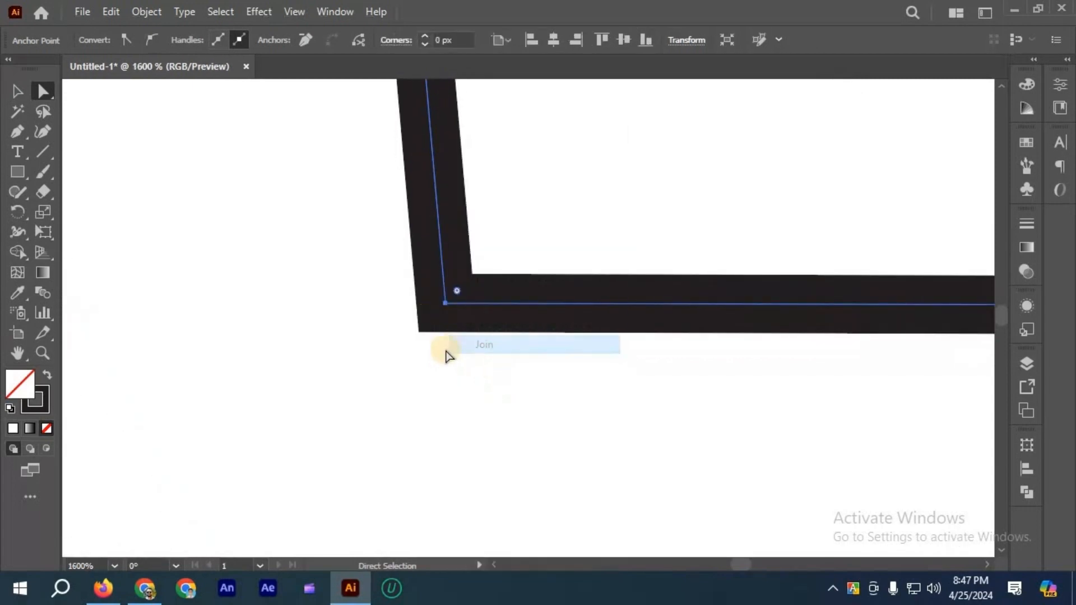
scroll(443, 369, "down", 1)
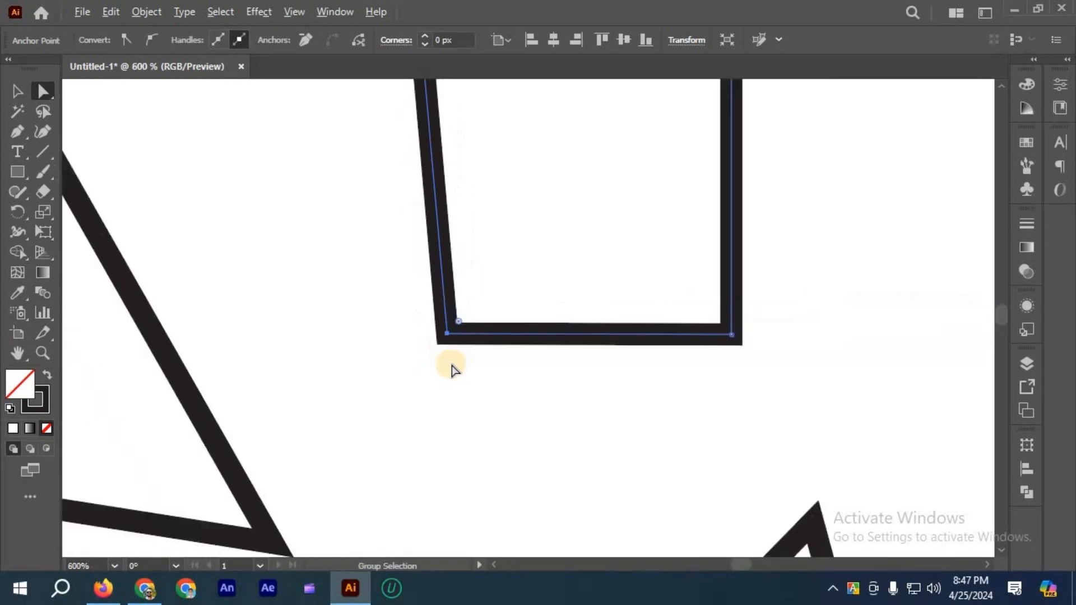
key("ctrl+z")
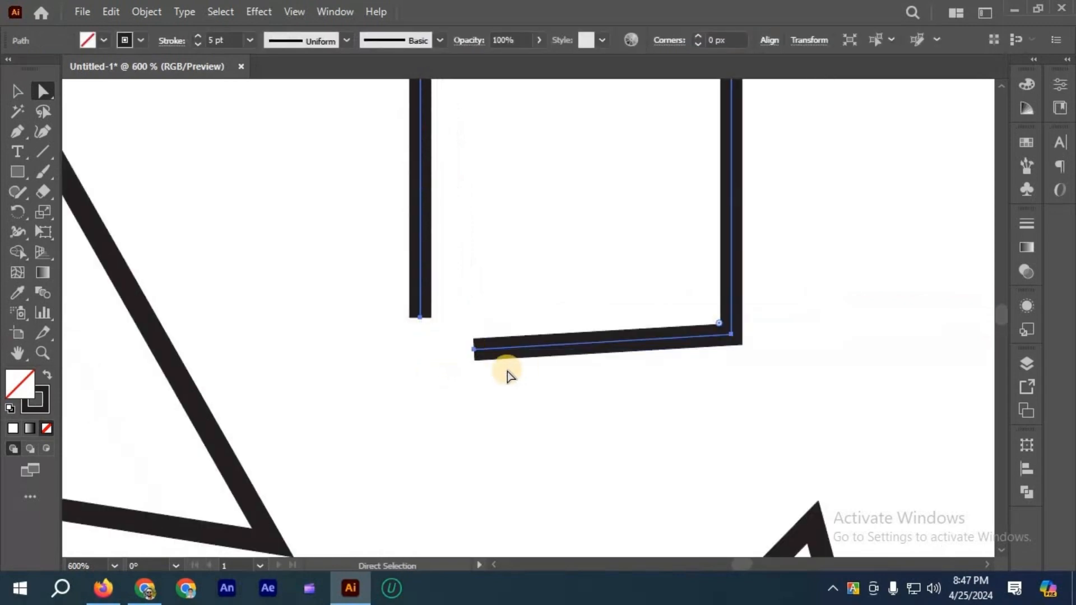
- Select the two open end anchors at the square's gap and average them along the Horizontal axis
scroll(499, 364, "down", 1)
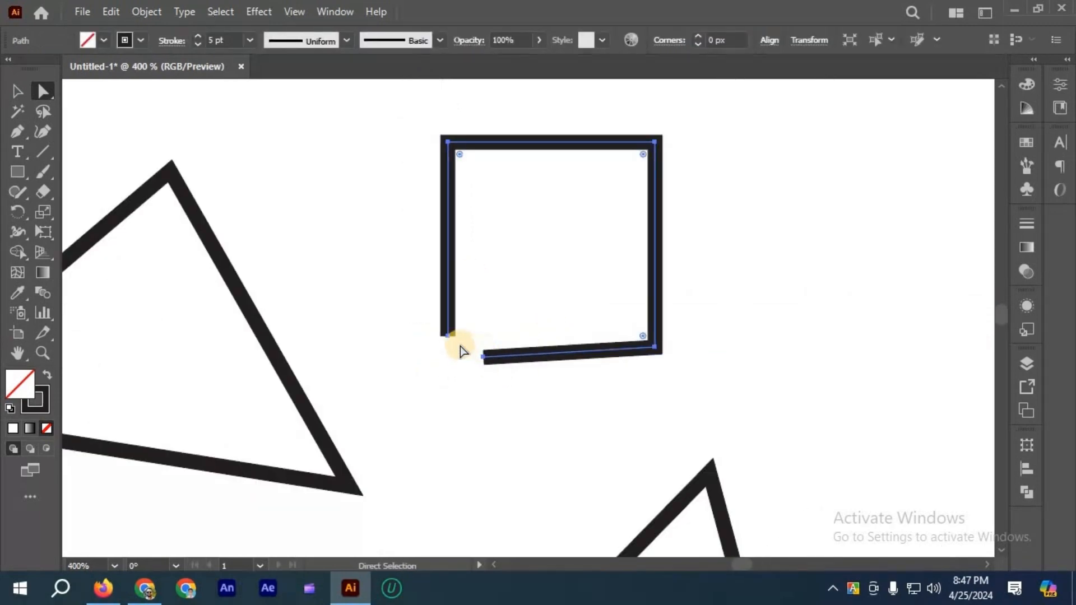
scroll(465, 350, "up", 2)
left_click_drag(392, 301, 491, 369)
right_click(489, 368)
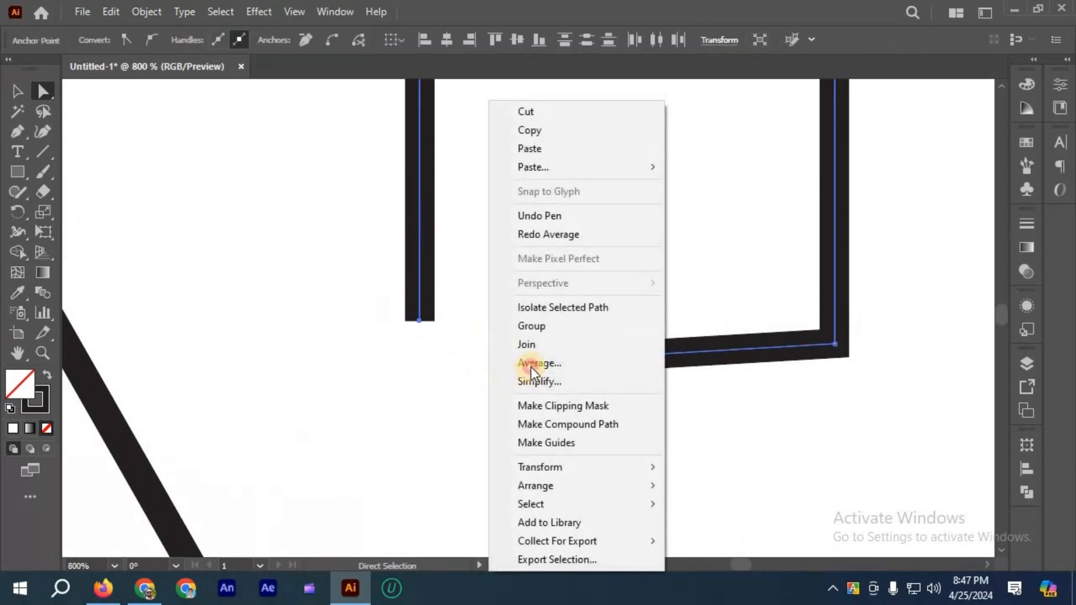
left_click(530, 365)
left_click(892, 233)
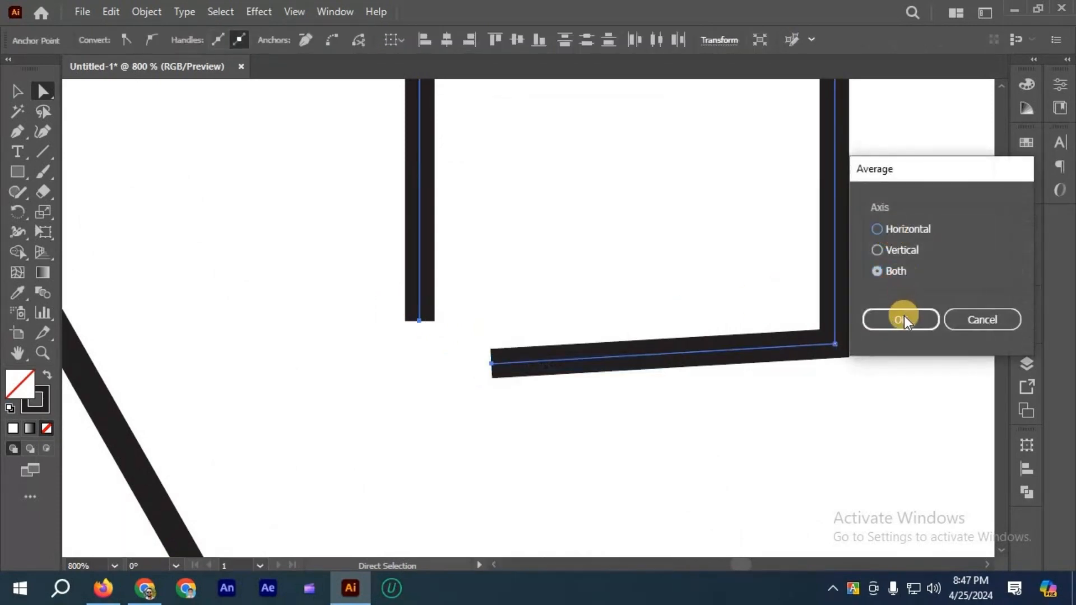
left_click(901, 320)
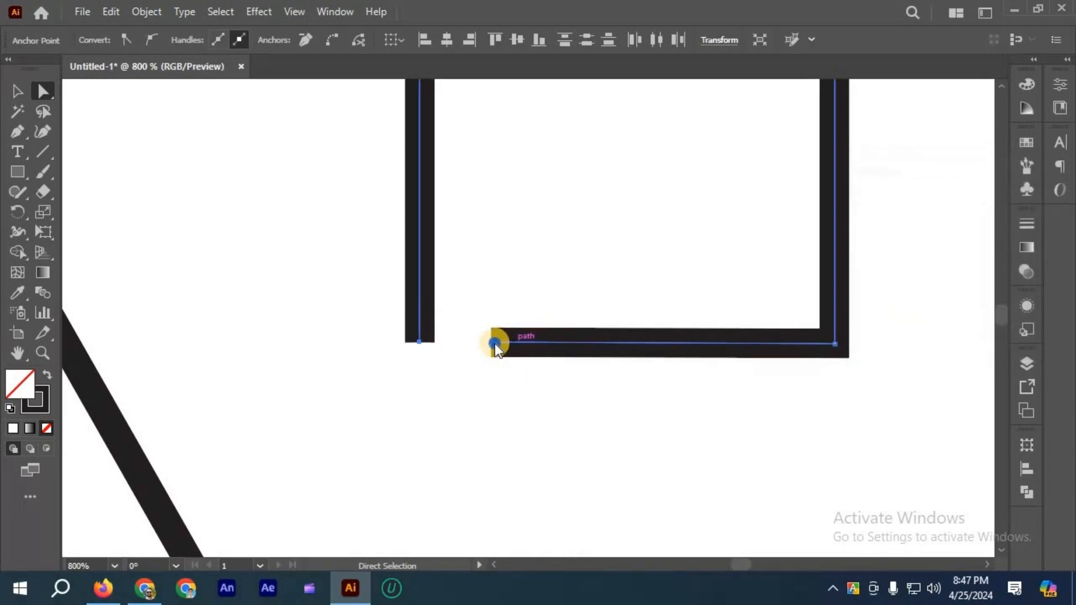
- Join the square's two levelled end anchors to close the path
right_click(495, 344)
left_click(535, 345)
scroll(462, 417, "down", 3)
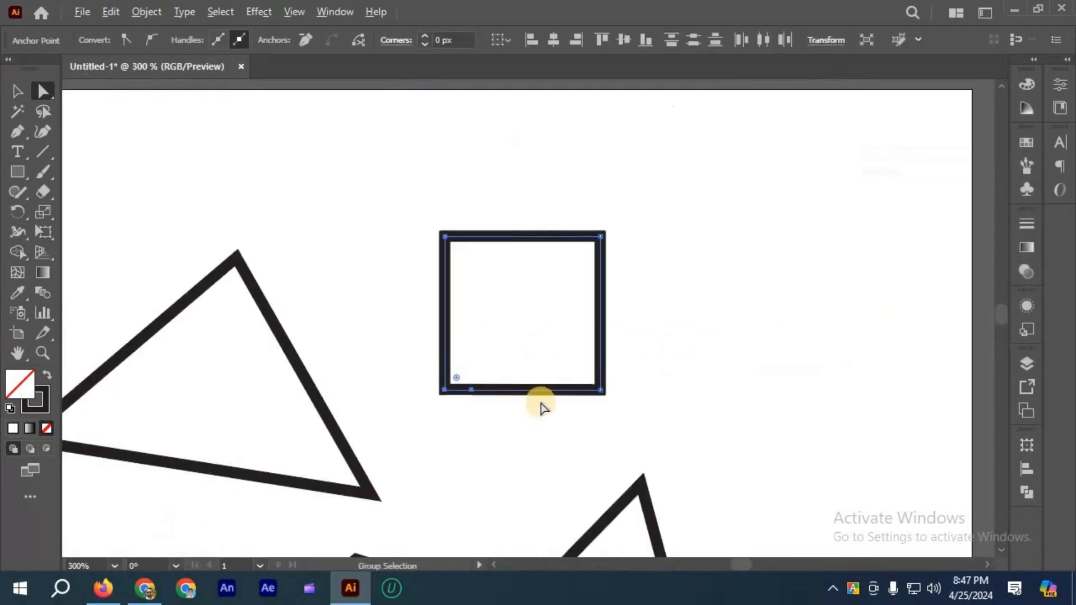
scroll(541, 405, "down", 2)
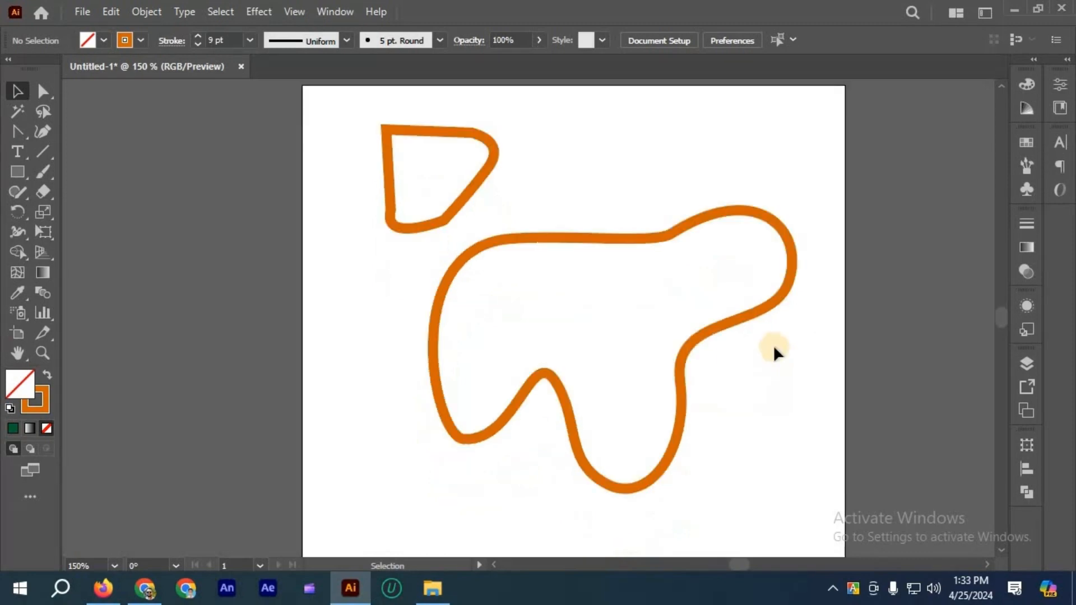
- Paste the copied bird image and move it off the artboard into the empty canvas beside it
scroll(772, 345, "down", 3)
scroll(540, 310, "up", 1)
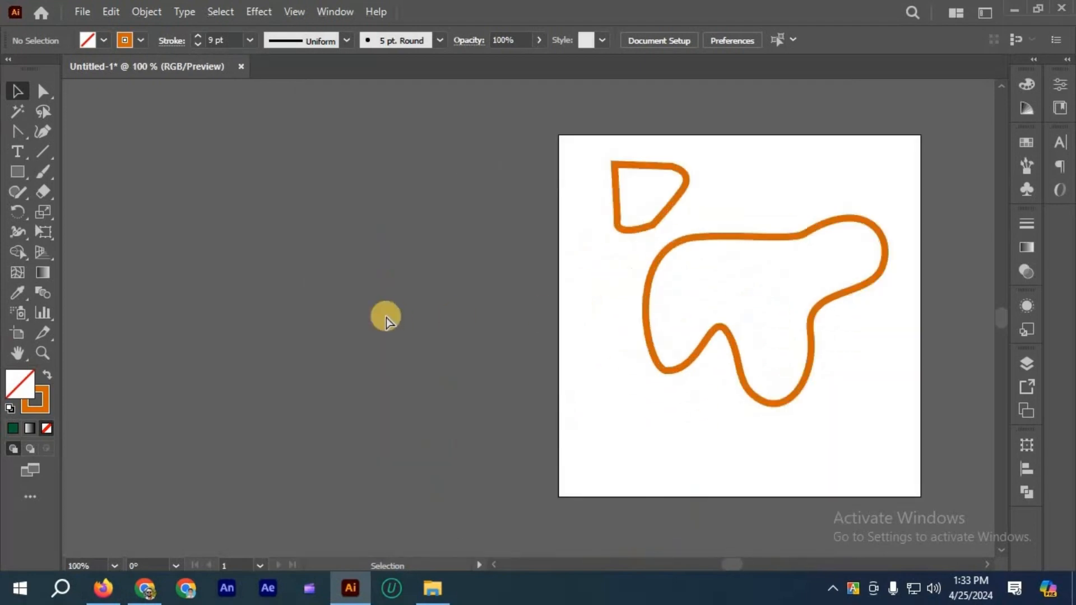
key("ctrl+v")
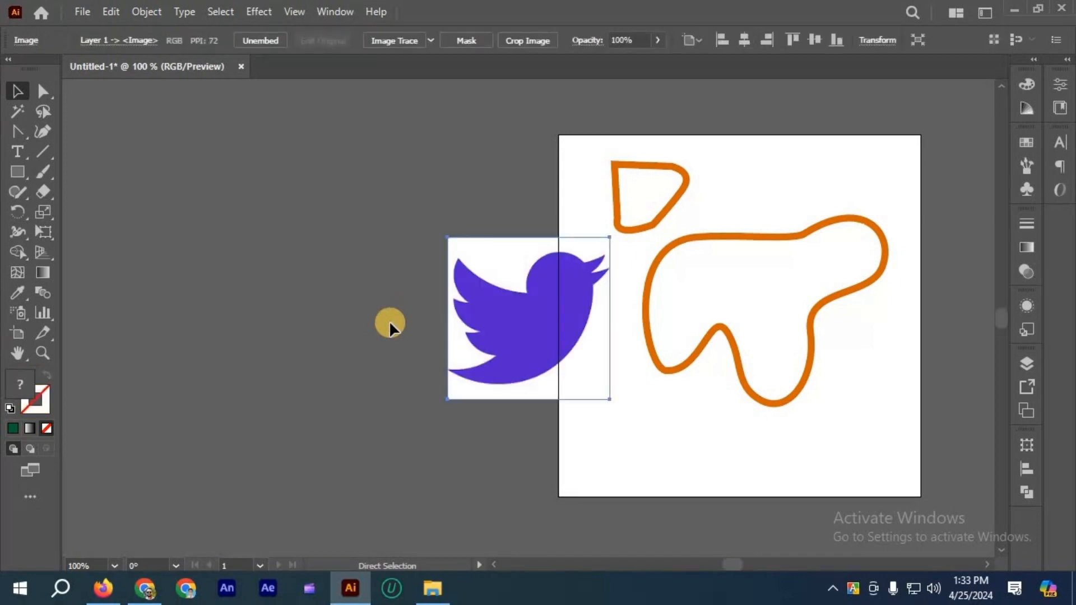
left_click(619, 289)
scroll(619, 289, "up", 2)
scroll(568, 308, "down", 1)
left_click_drag(568, 307, 428, 233)
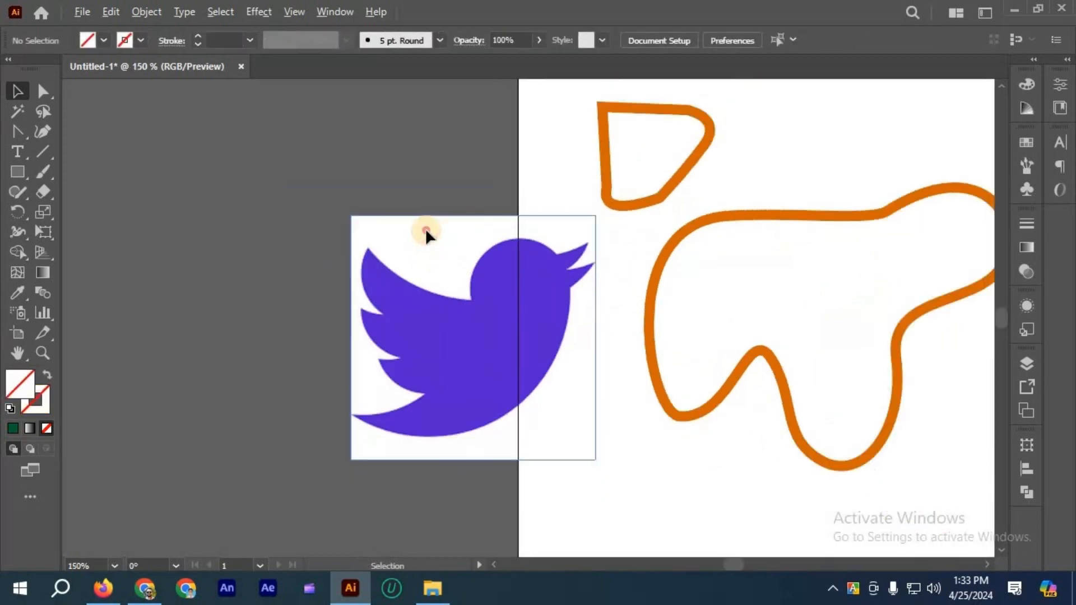
- Lock the bird image, unlock it again, and relock it in its position beside the artboard
key("ctrl+2")
scroll(443, 284, "left", 1)
key("ctrl+alt+2")
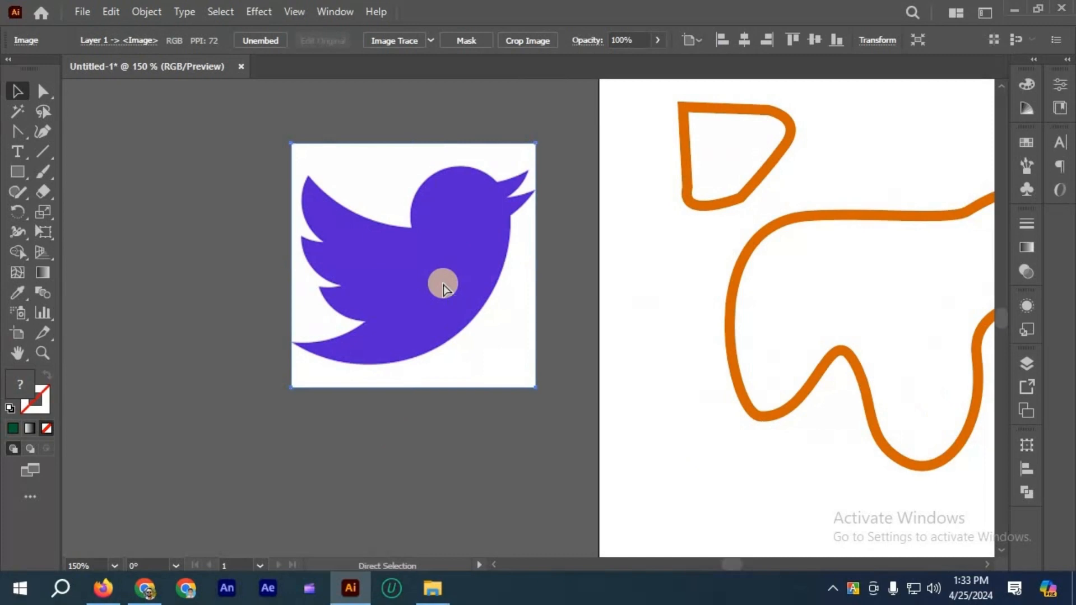
key("ctrl+2")
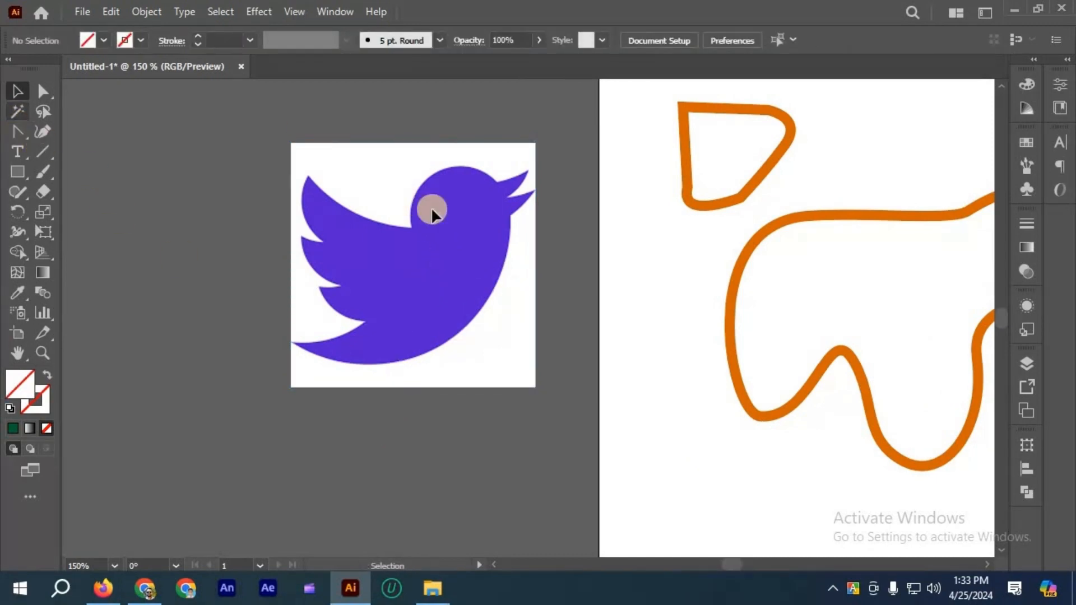
- Activate the Pen tool and set its stroke weight to 1 pt
key("p")
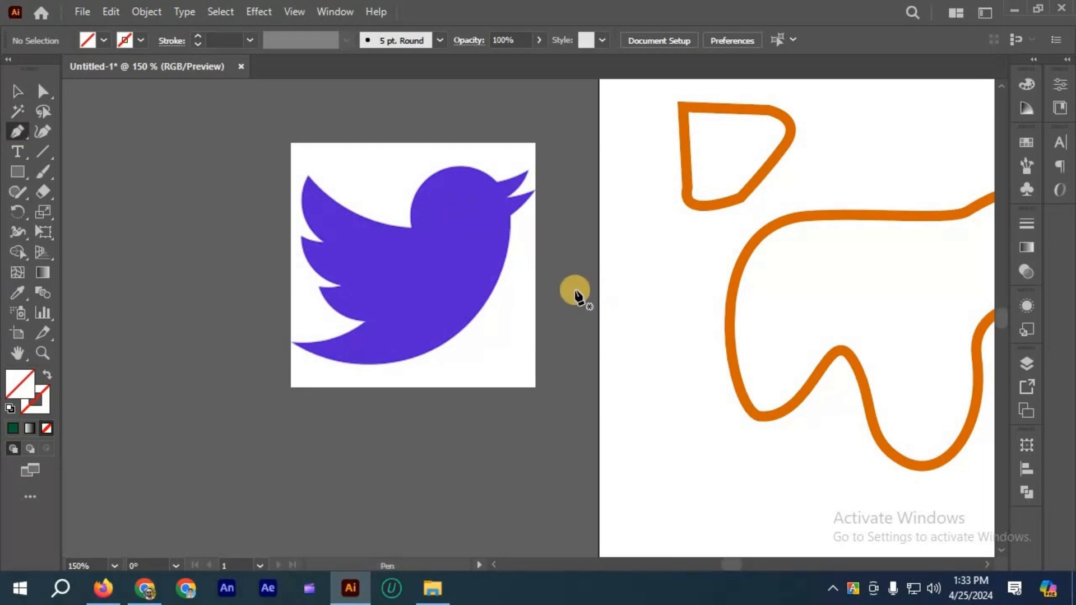
scroll(189, 265, "up", 1)
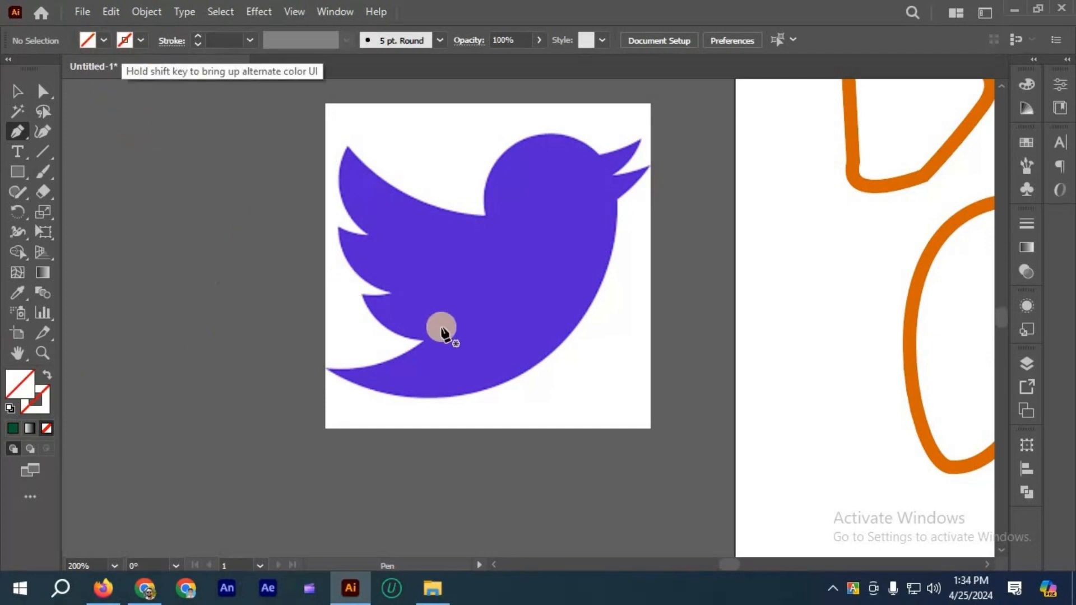
scroll(611, 185, "up", 1)
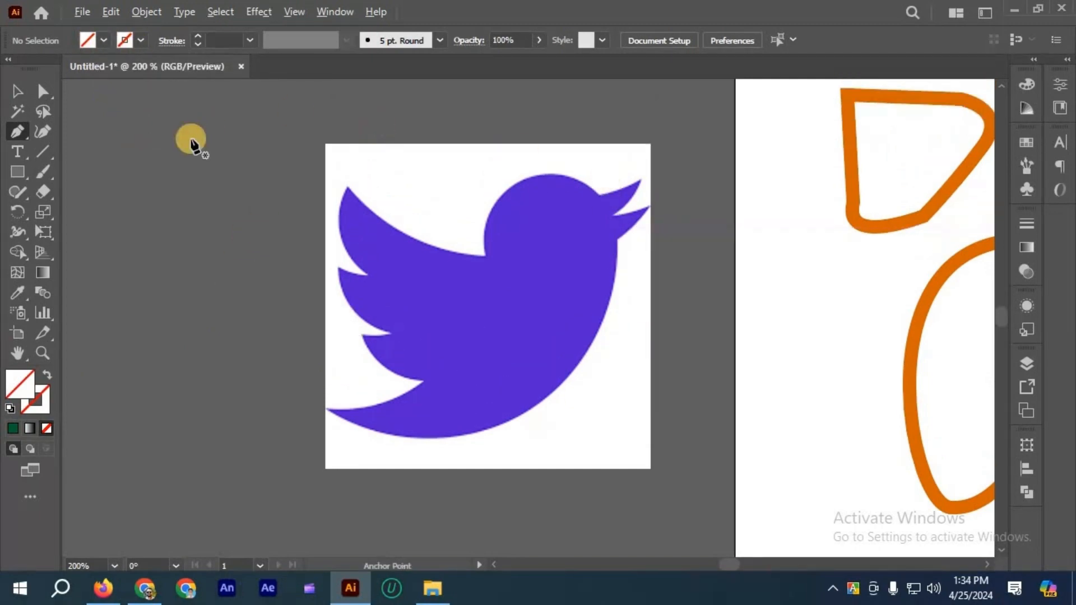
key("ctrl+plus")
left_click(197, 36)
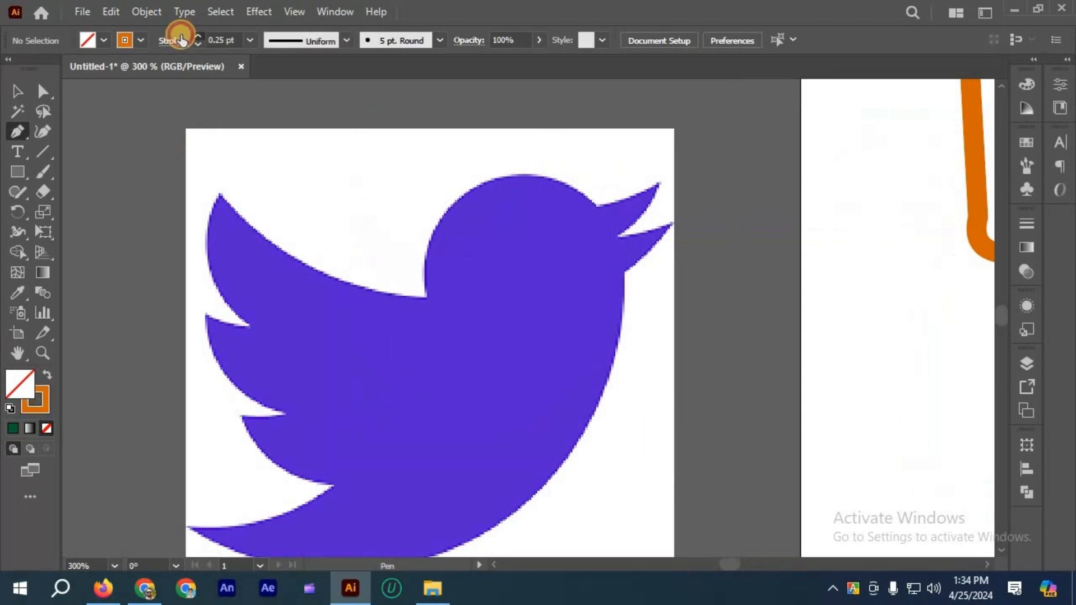
left_click(197, 36)
- Set the Pen tool's stroke color to black and its fill to None
left_click(141, 40)
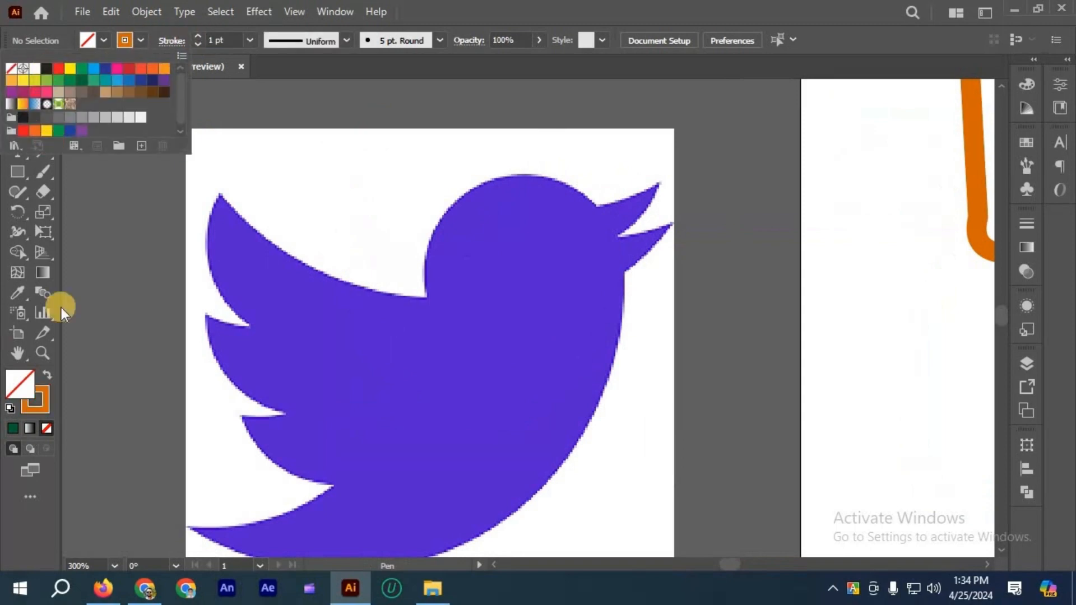
double_click(41, 407)
left_click(581, 366)
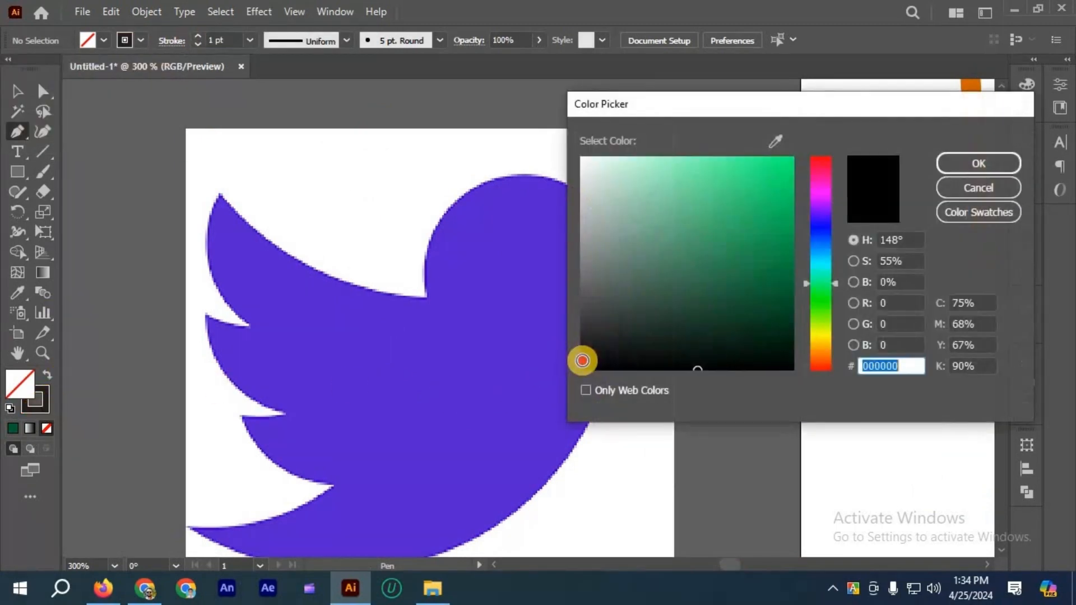
left_click(988, 192)
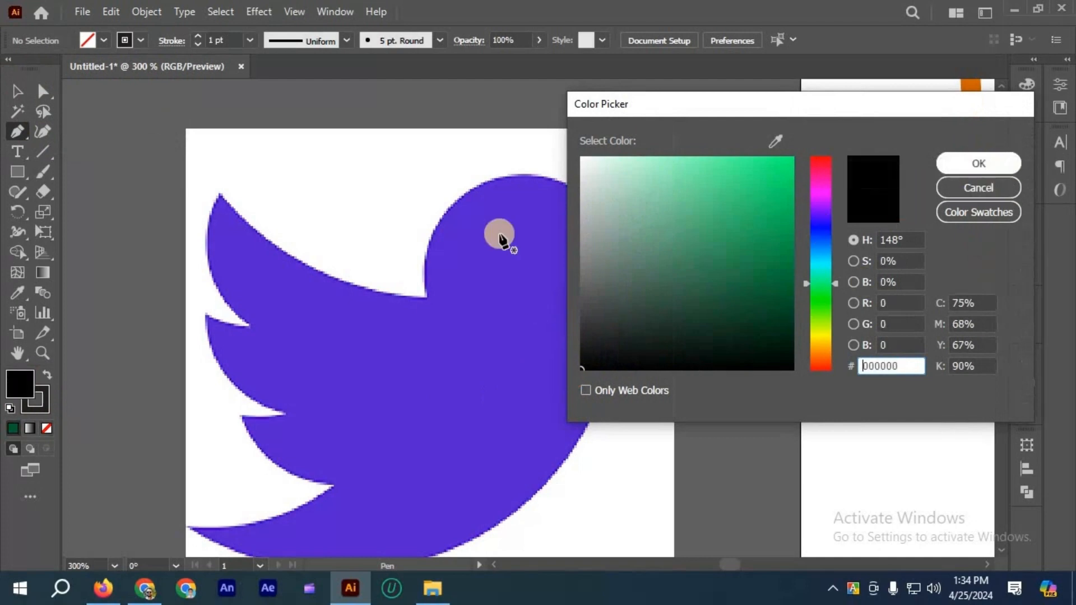
scroll(617, 185, "up", 2)
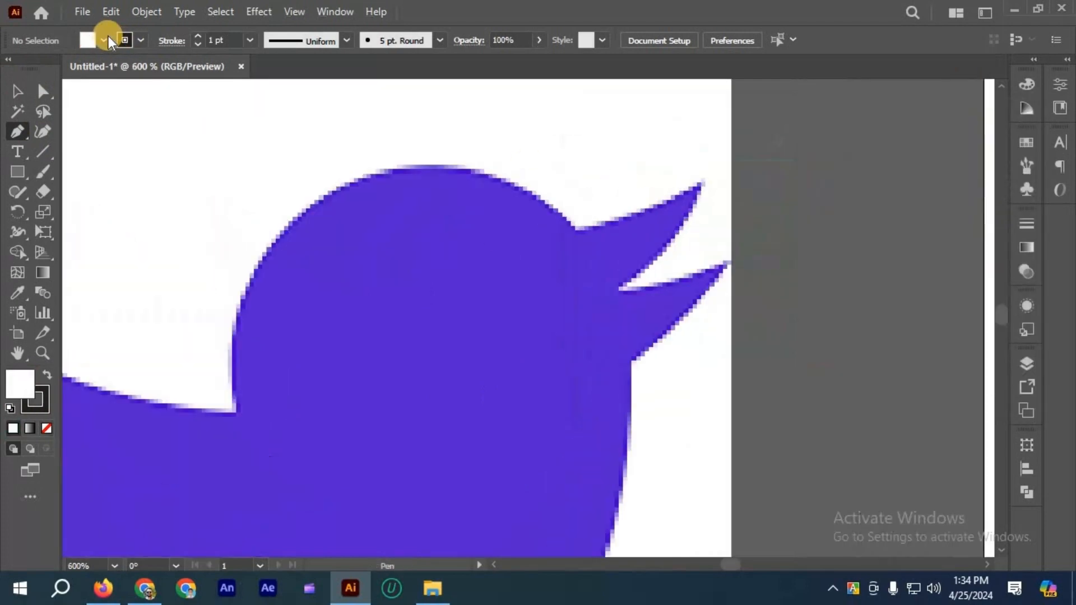
left_click(104, 40)
left_click(11, 68)
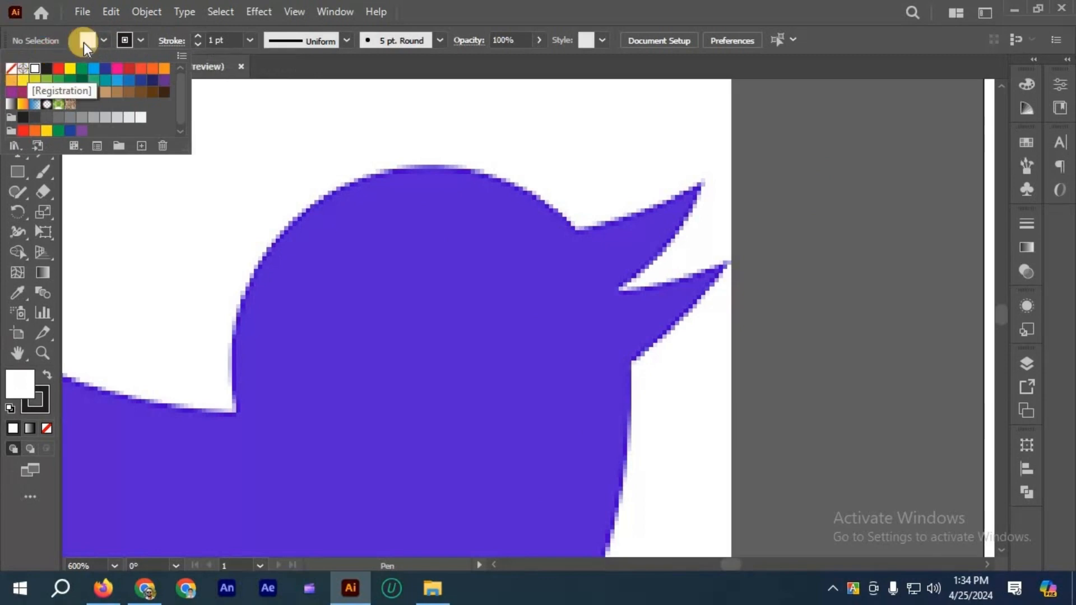
- Restore the default white fill and black stroke, and start a Pen path at the tip of the bird's upper beak
left_click(432, 132)
scroll(402, 189, "down", 1)
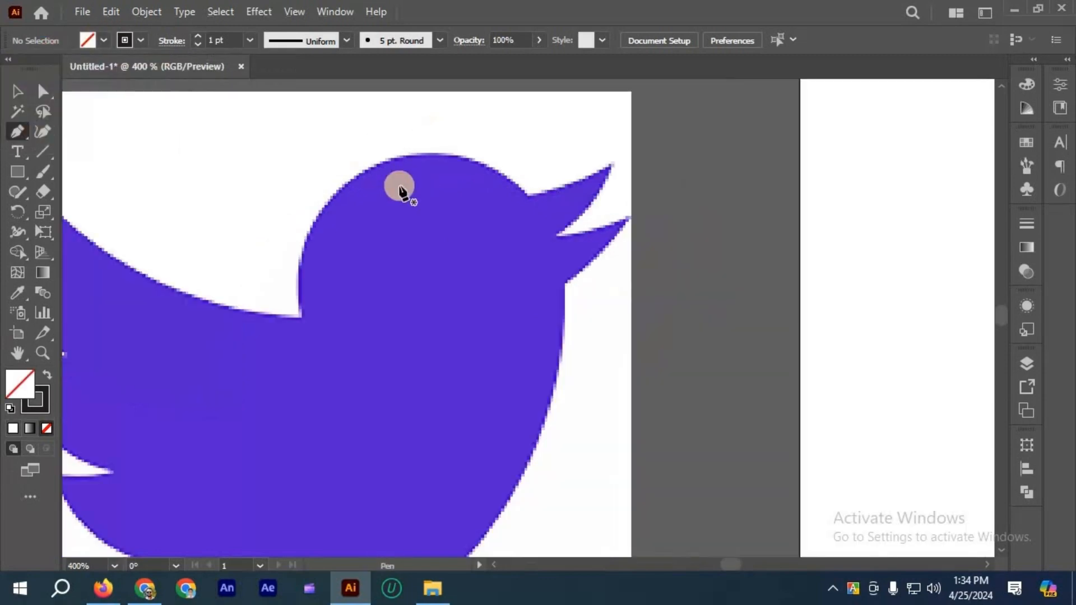
scroll(269, 152, "left", 2)
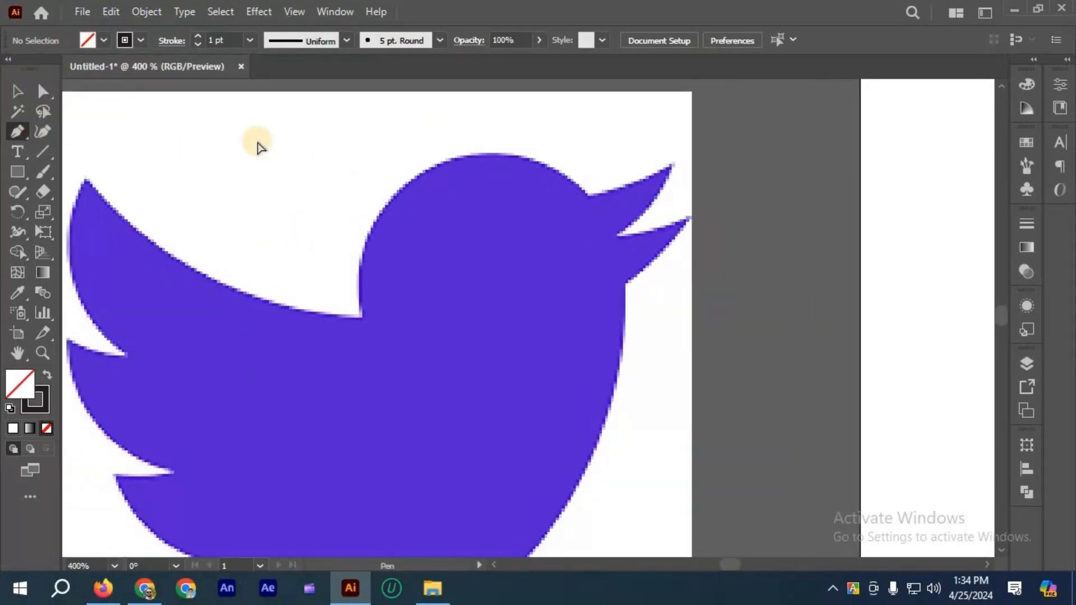
key("d")
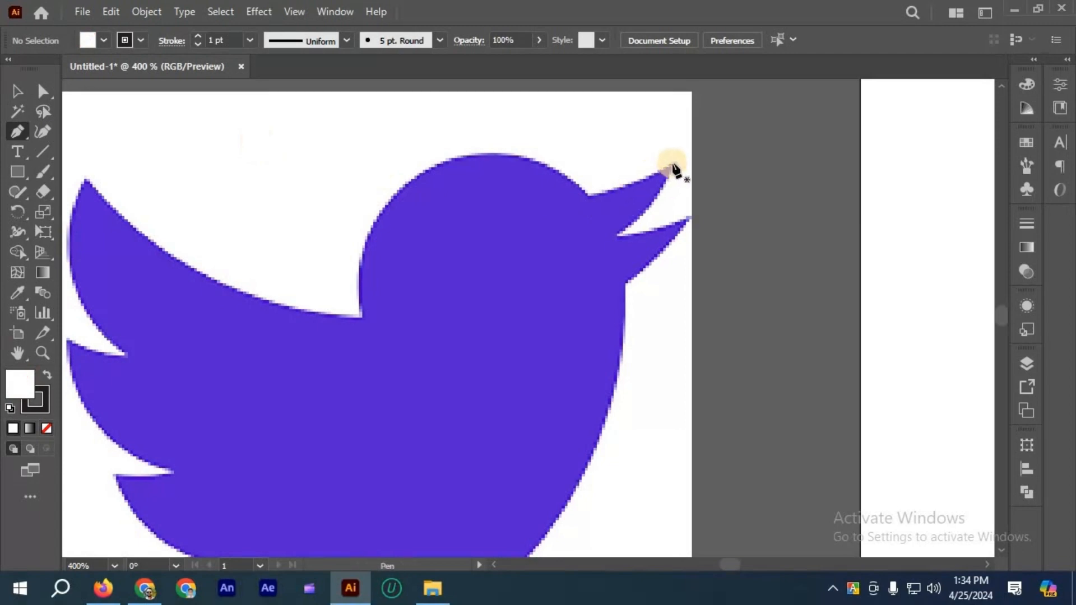
left_click(673, 165)
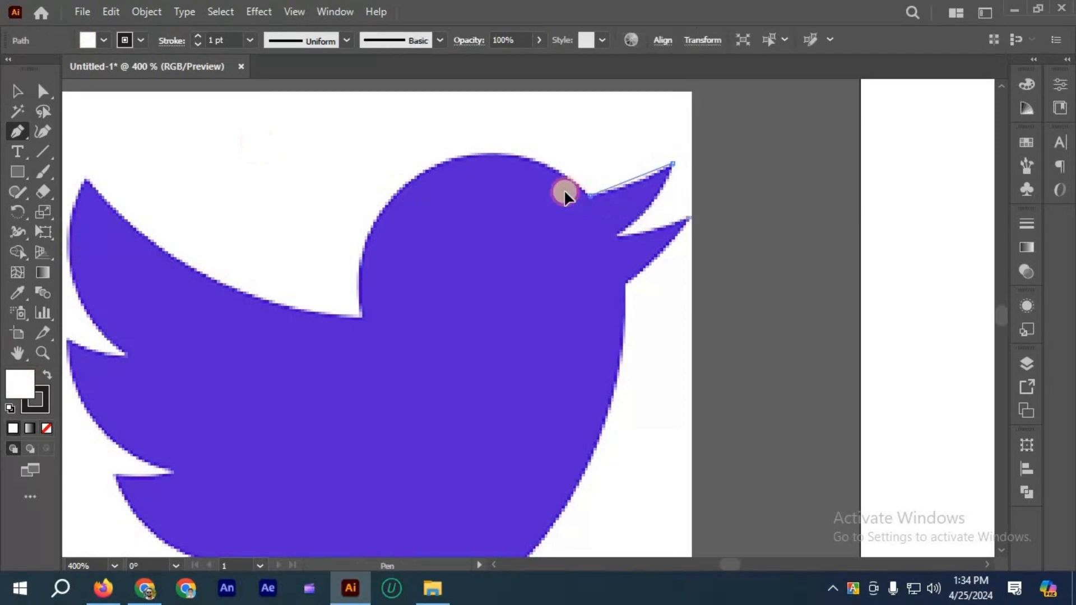
- Trace the bird's upper beak edge, head, back, and outer wing with curved Pen segments using the white fill
left_click_drag(565, 191, 565, 192)
left_click(590, 197)
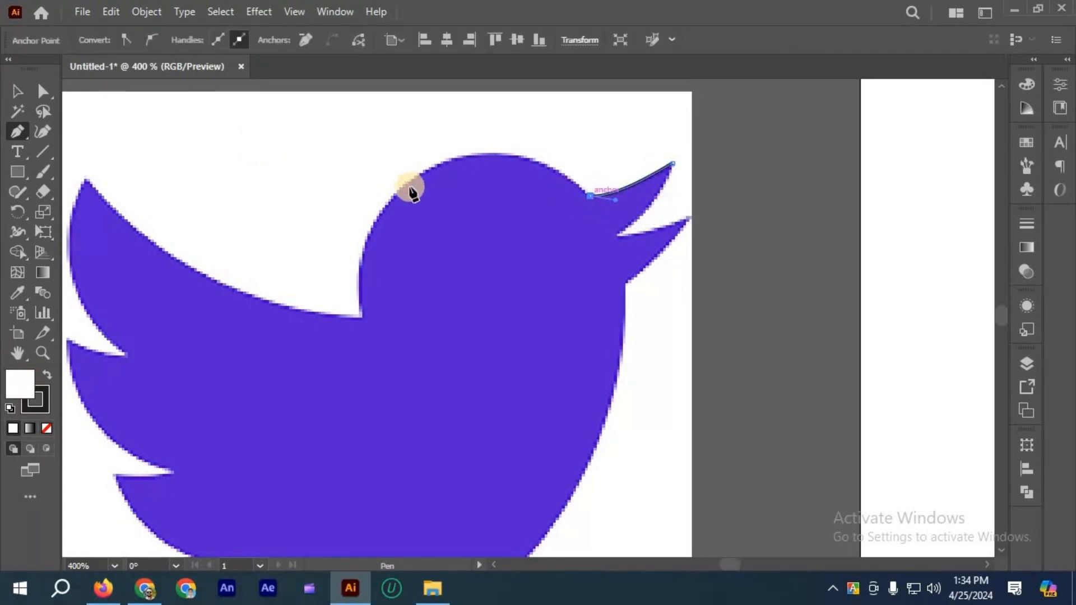
left_click_drag(409, 186, 342, 248)
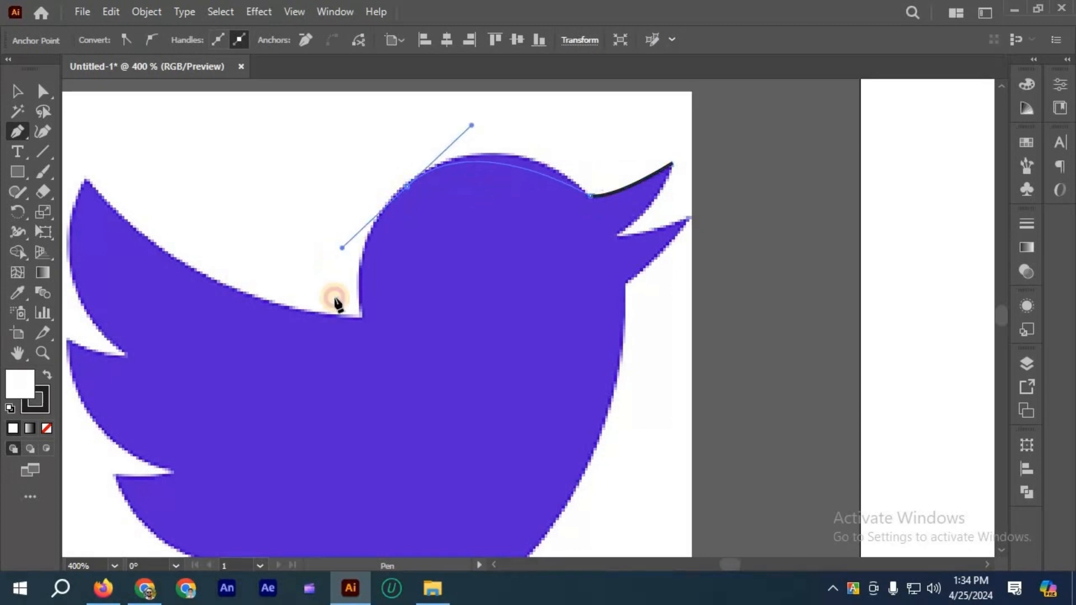
left_click(366, 320)
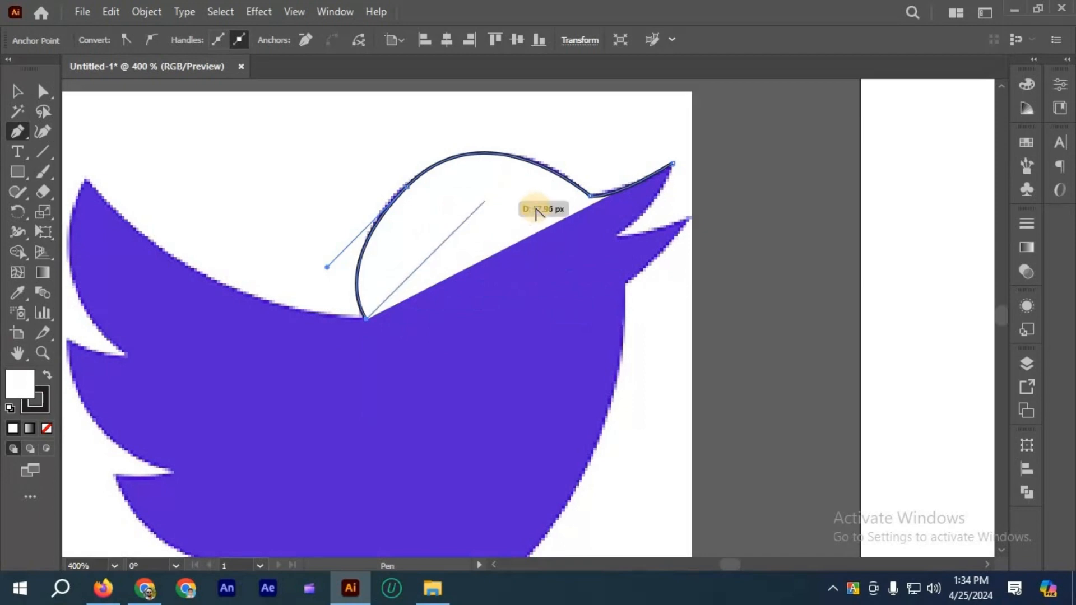
scroll(531, 208, "down", 1)
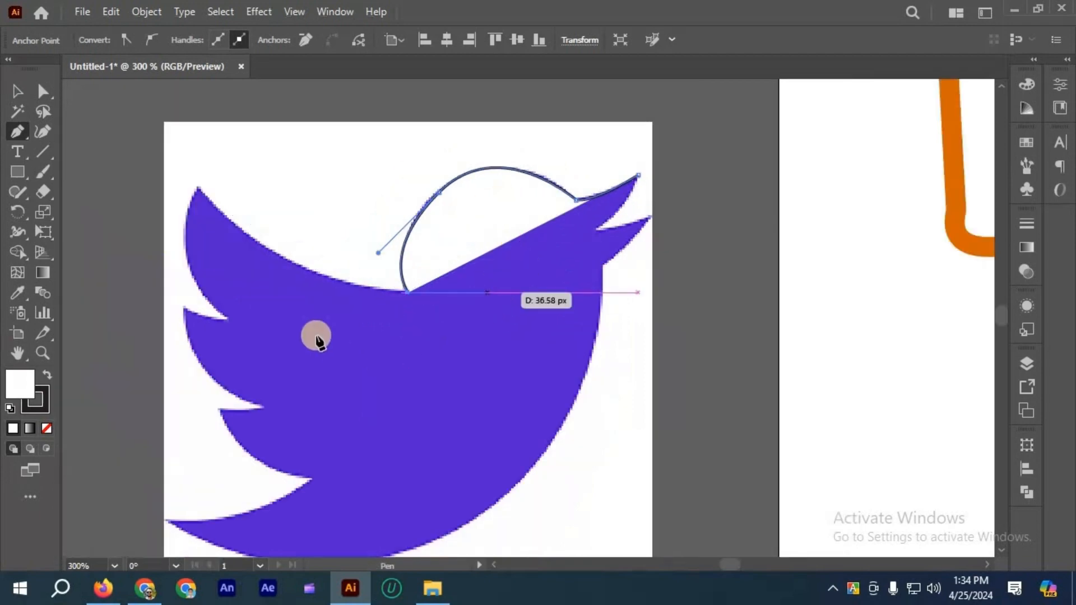
left_click_drag(194, 180, 491, 516)
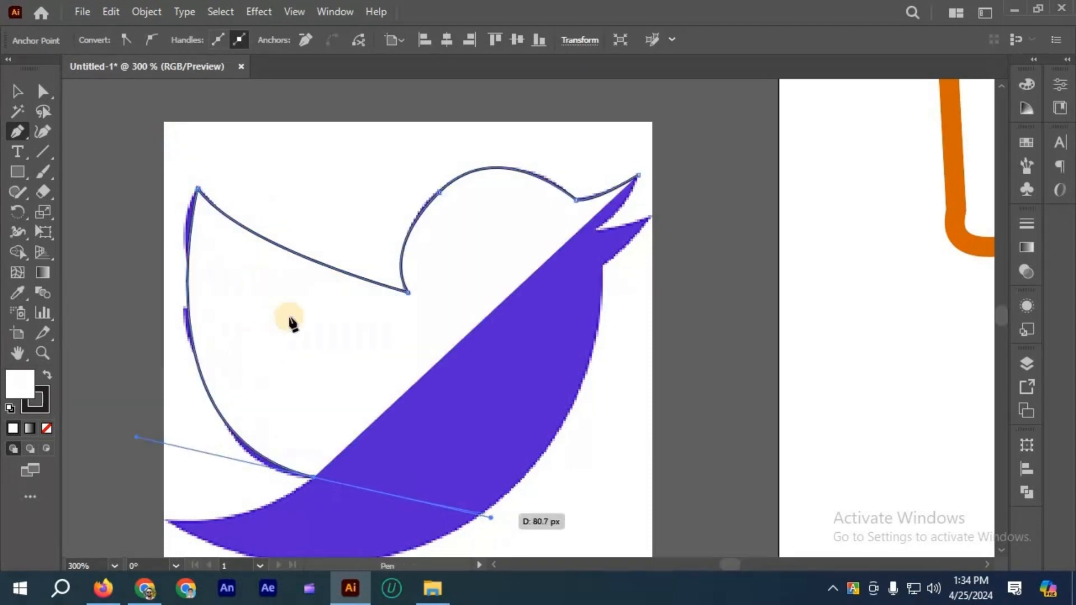
- Undo the white-filled trace back to the starting anchor at the beak tip
scroll(208, 306, "up", 1)
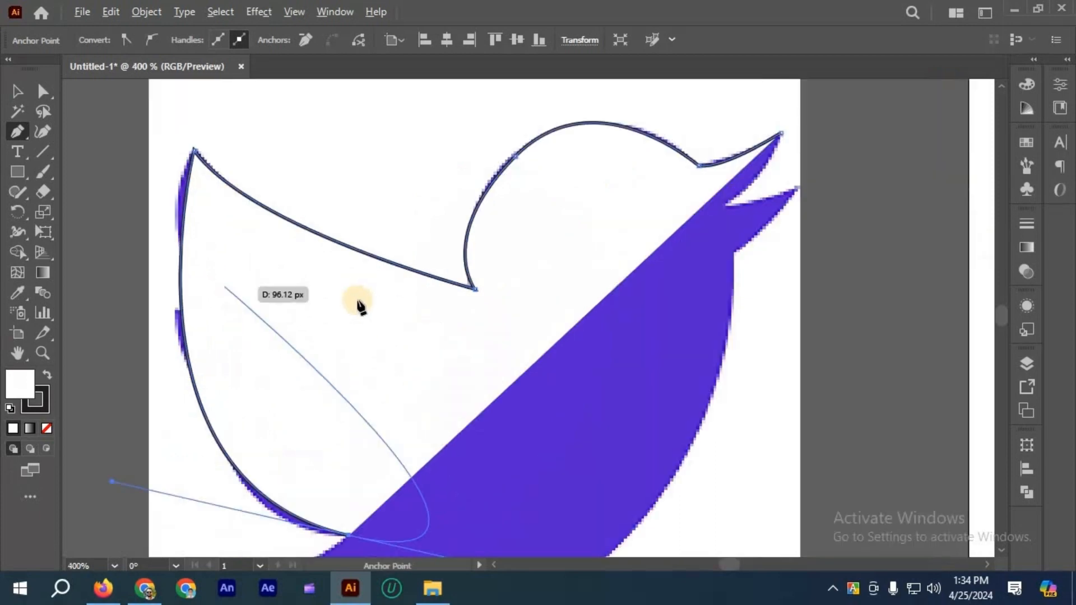
scroll(463, 310, "down", 1)
key("ctrl+z")
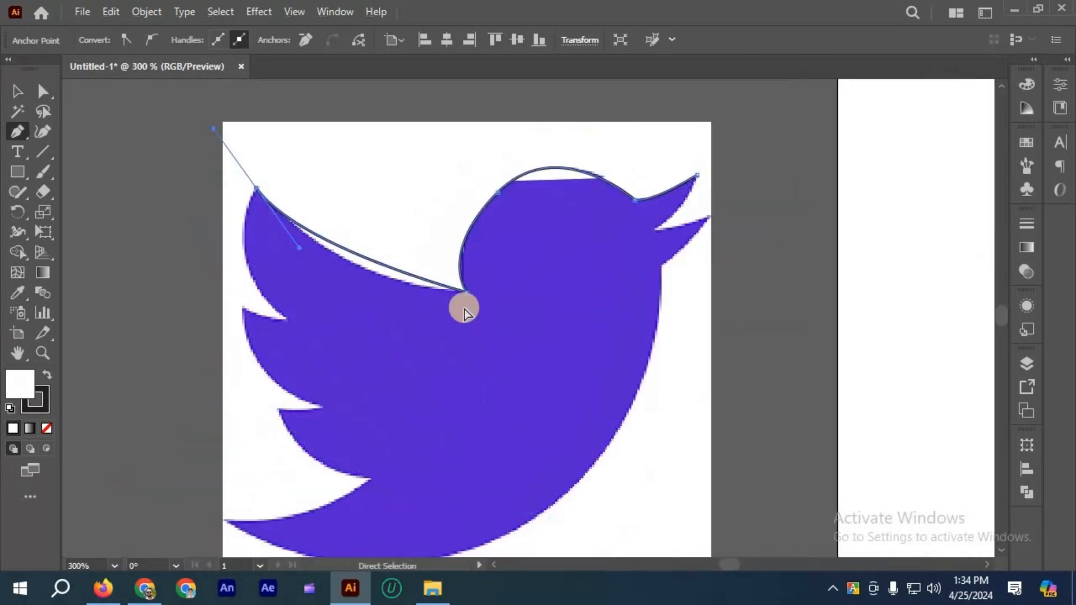
key("ctrl+z")
key("ctrl+z")
key("ctrl+z")
scroll(635, 204, "up", 1)
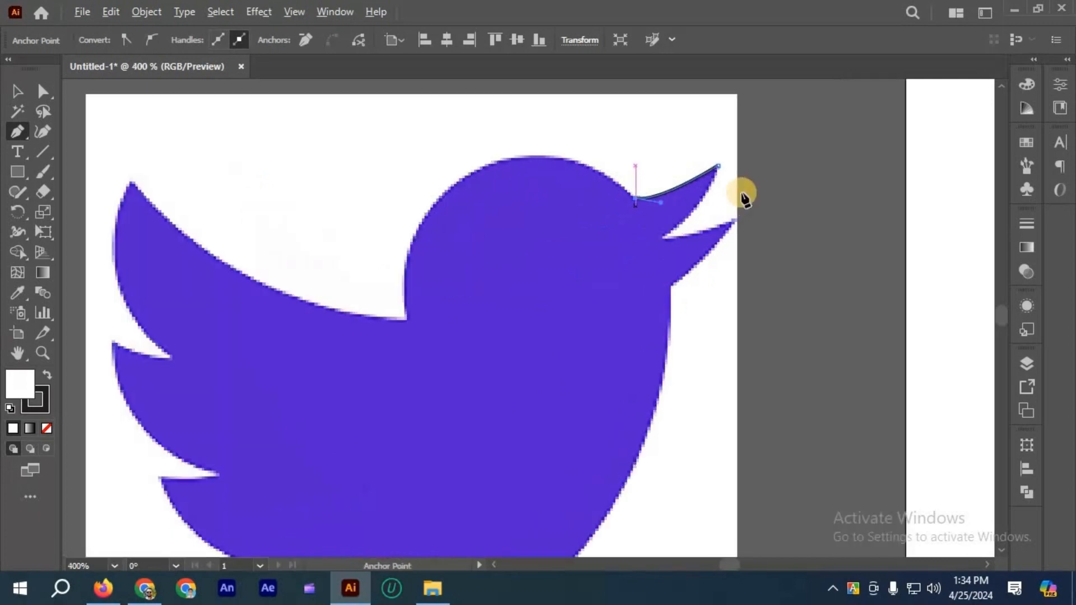
key("ctrl+z")
key("ctrl+z")
- Set the new path's opacity to 50%
scroll(744, 163, "up", 1)
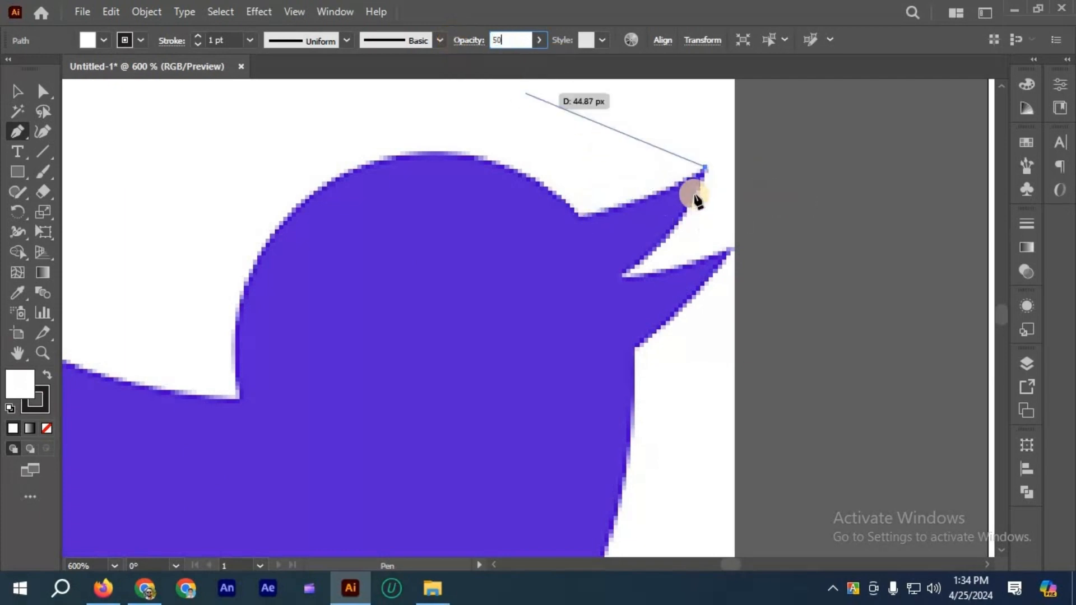
scroll(638, 204, "down", 1)
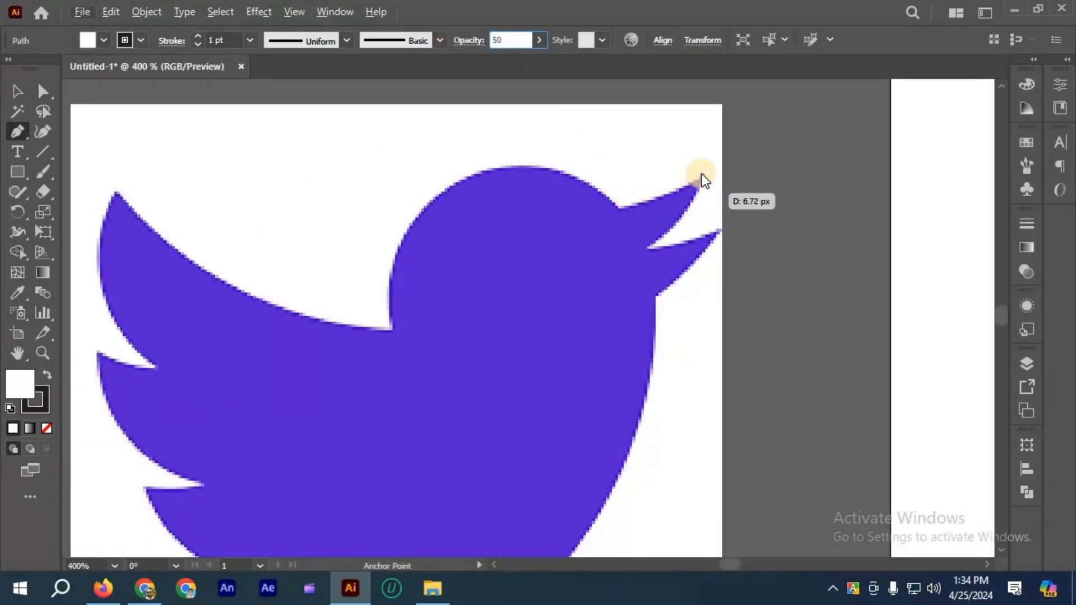
left_click(539, 40)
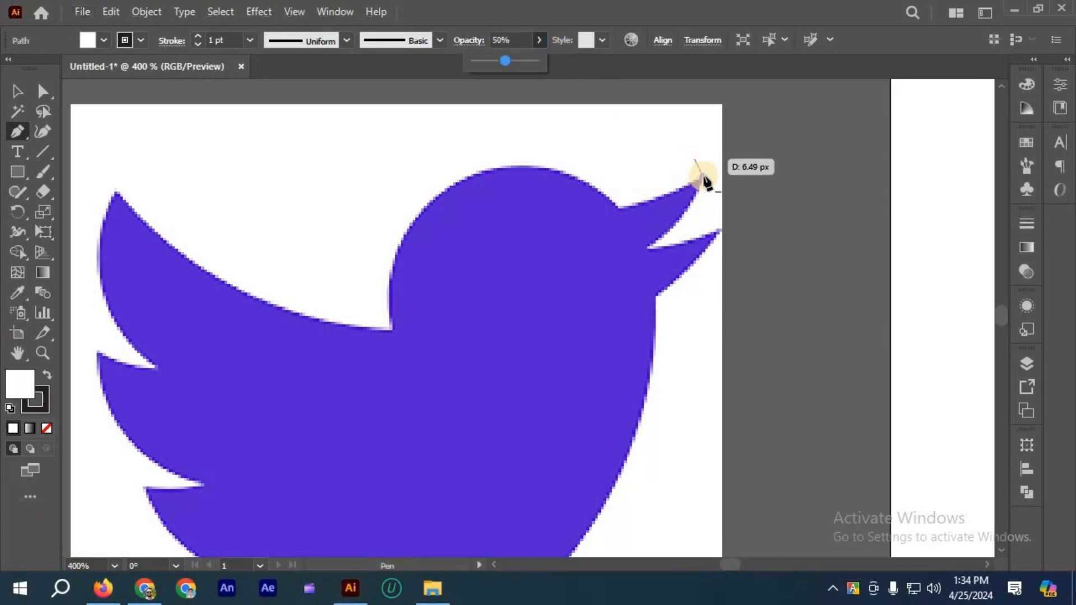
- Trace the upper beak edge and the head down to the back joint with curved segments at 50% opacity
left_click(619, 209)
left_click_drag(593, 207, 605, 209)
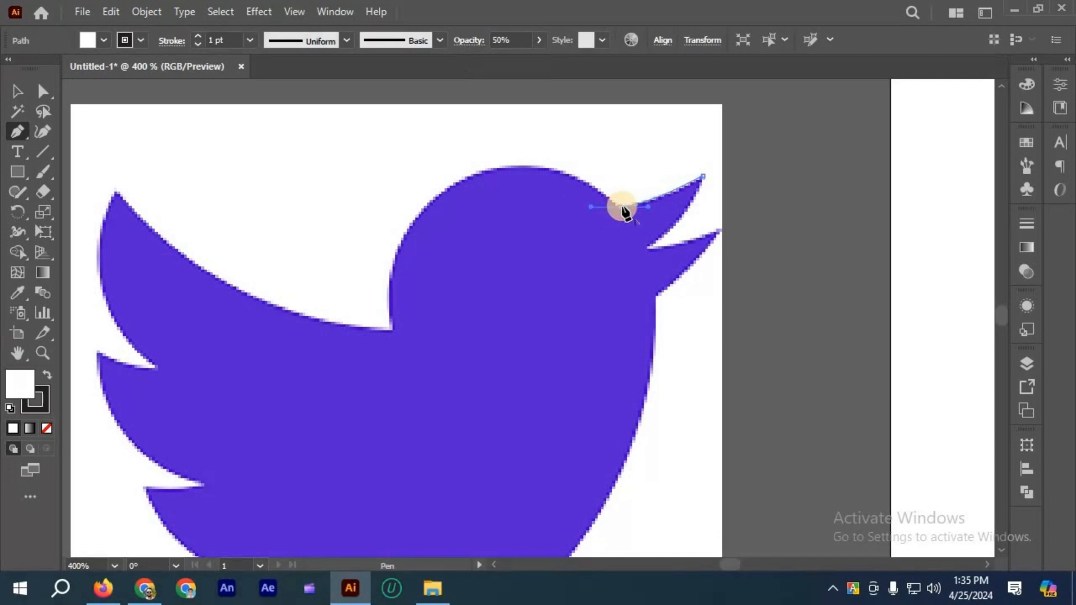
left_click(621, 207)
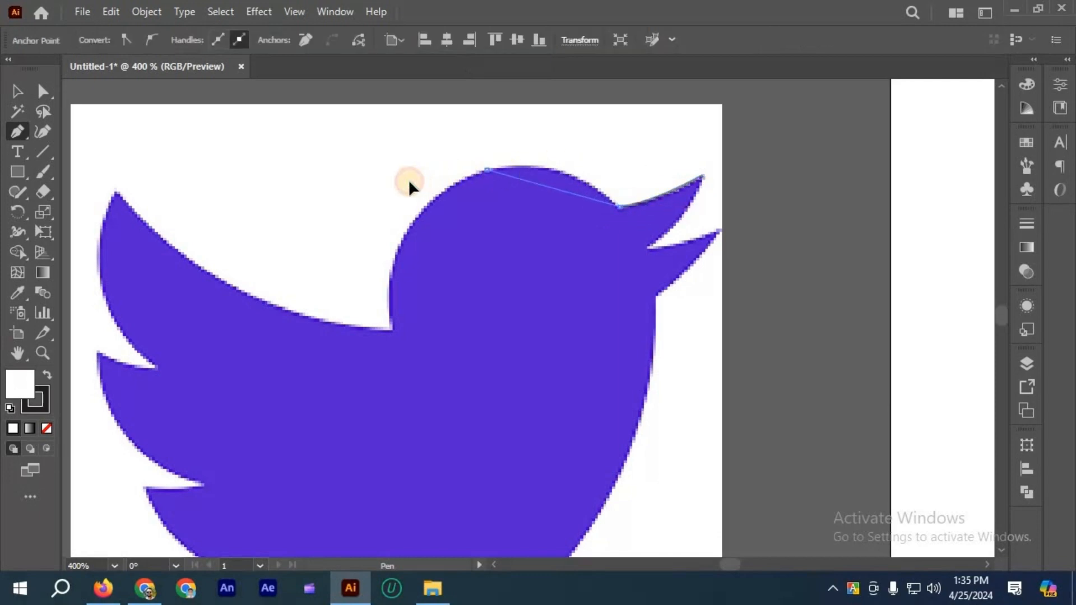
left_click_drag(409, 179, 403, 183)
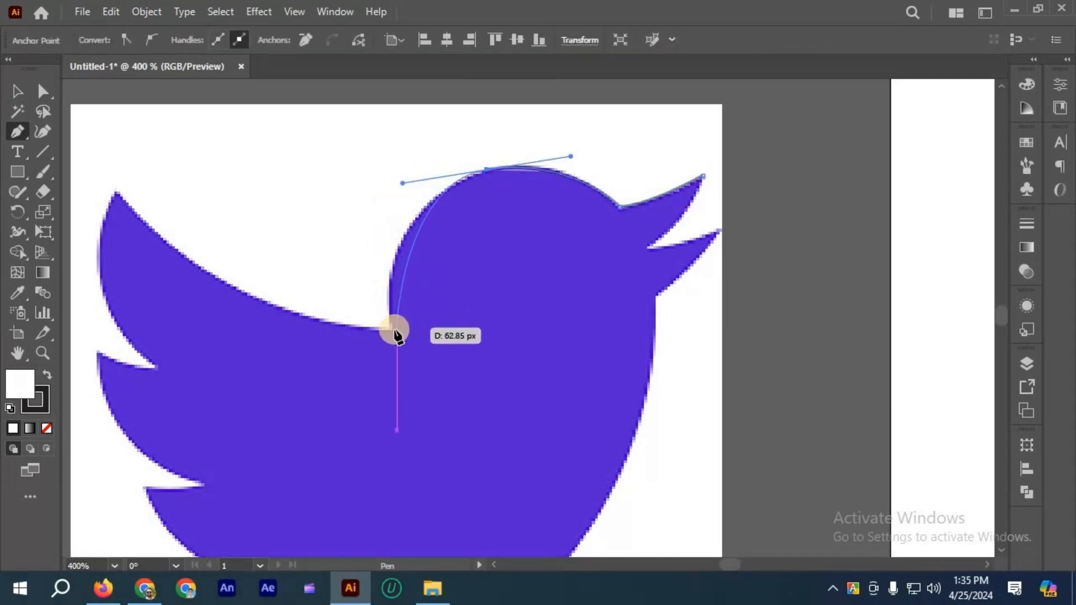
left_click_drag(407, 357, 422, 372)
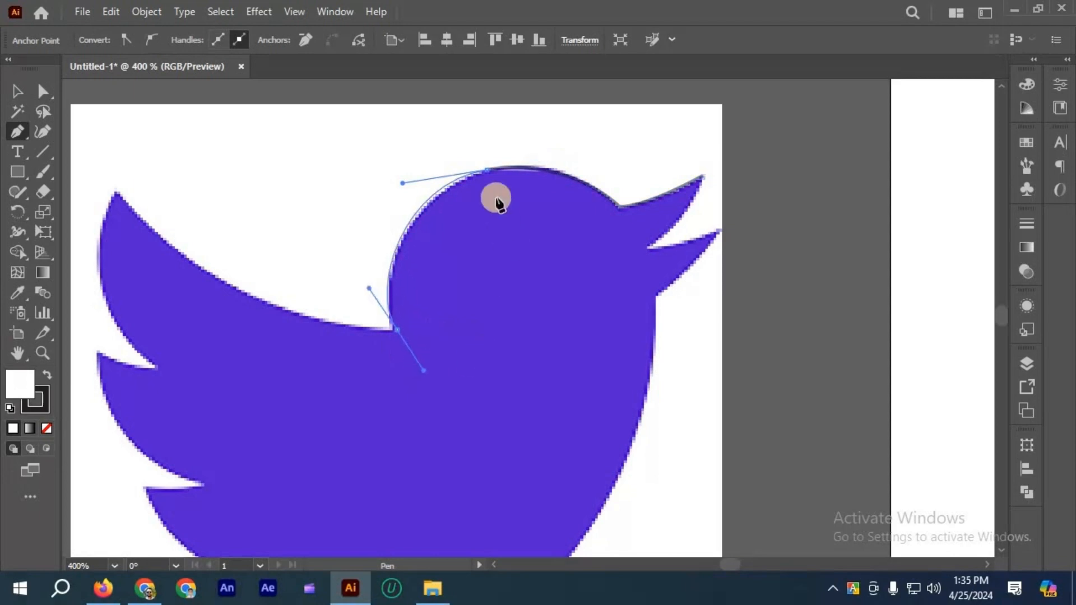
- Continue the semi-transparent trace along the back to the wing tip and around the outer wing, removing outgoing handles at the corners
scroll(505, 218, "down", 2)
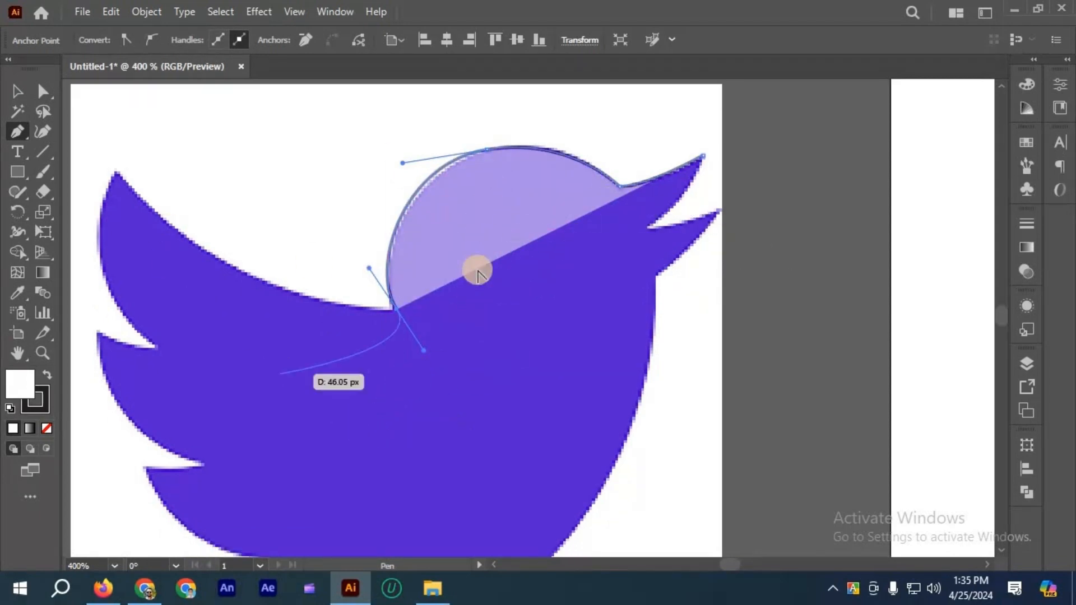
key("ctrl+minus")
left_click(415, 299)
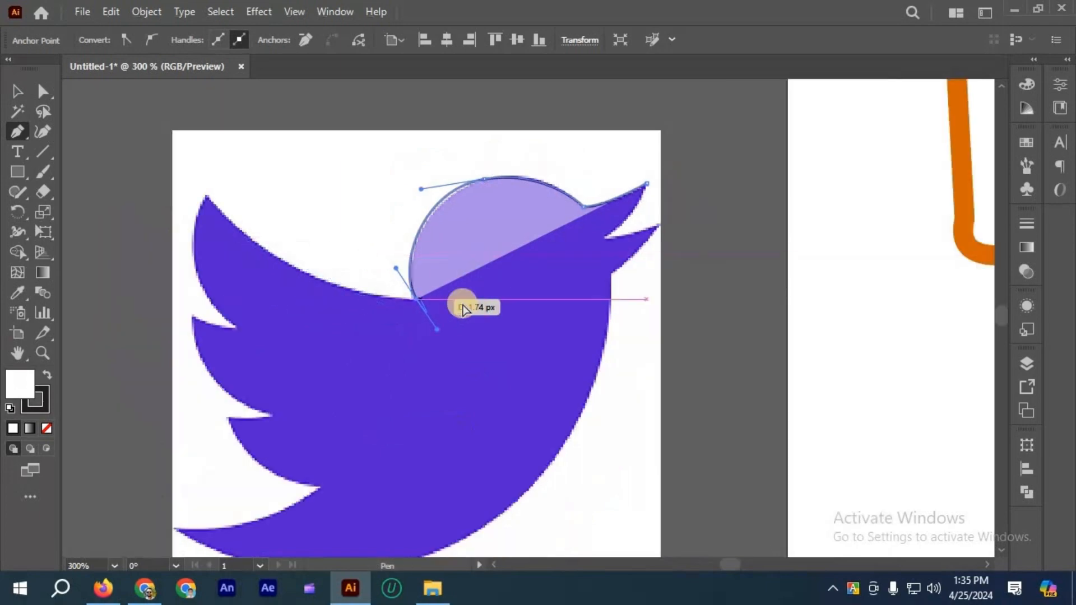
scroll(283, 207, "left", 2)
left_click_drag(269, 197, 225, 121)
left_click(269, 196)
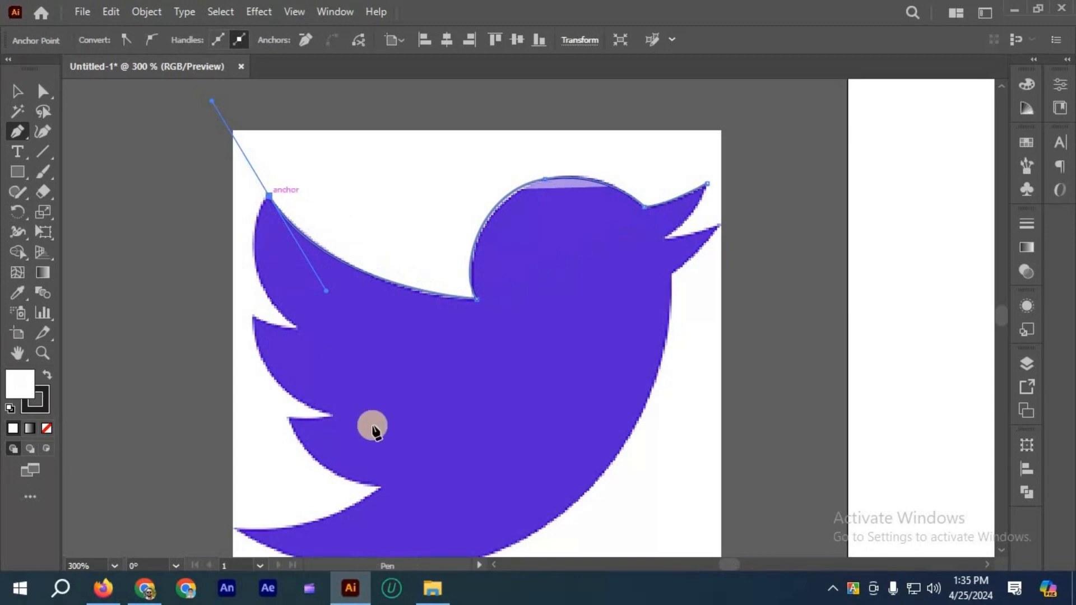
scroll(377, 431, "down", 2)
left_click_drag(383, 428, 572, 478)
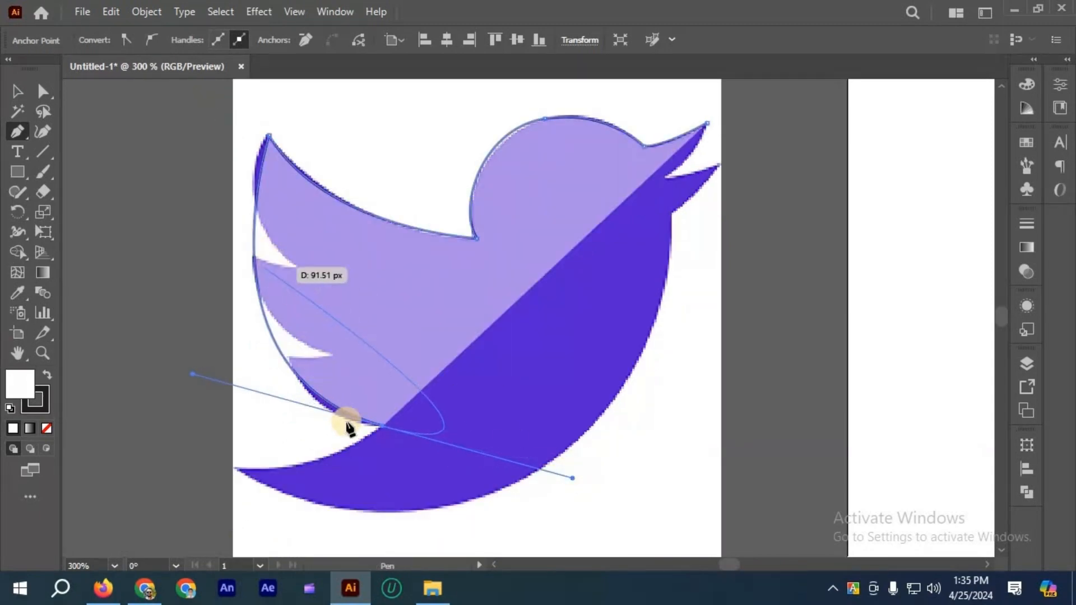
- Undo the semi-transparent trace and its opacity change, keeping only the starting anchor at the beak tip
key("ctrl+z")
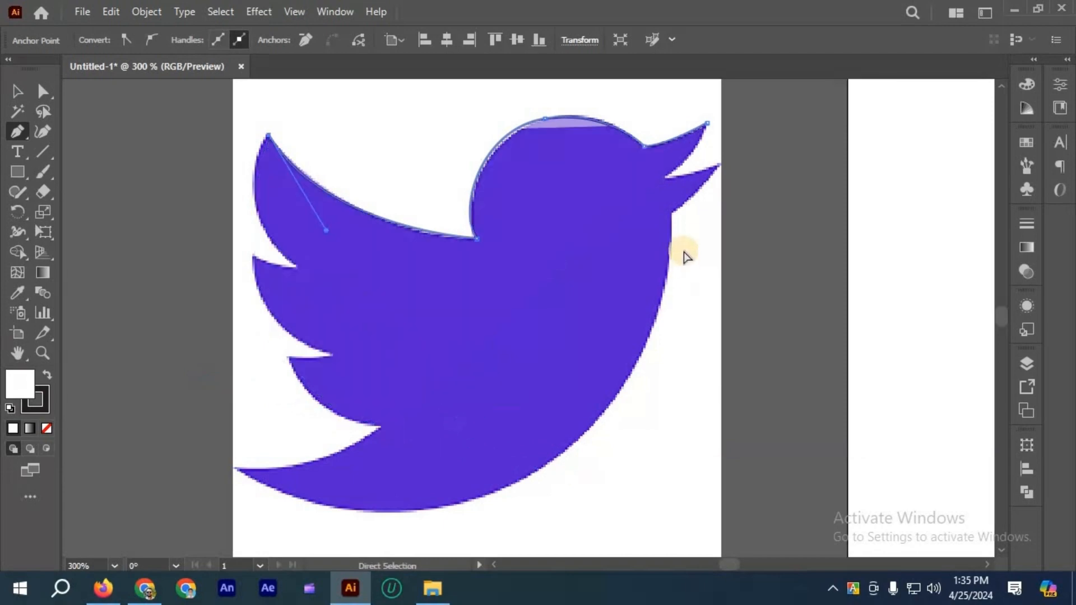
key("ctrl+z")
key("ctrl+z")
key("ctrl+z")
key("ctrl+z")
key("ctrl+z")
key("ctrl+z")
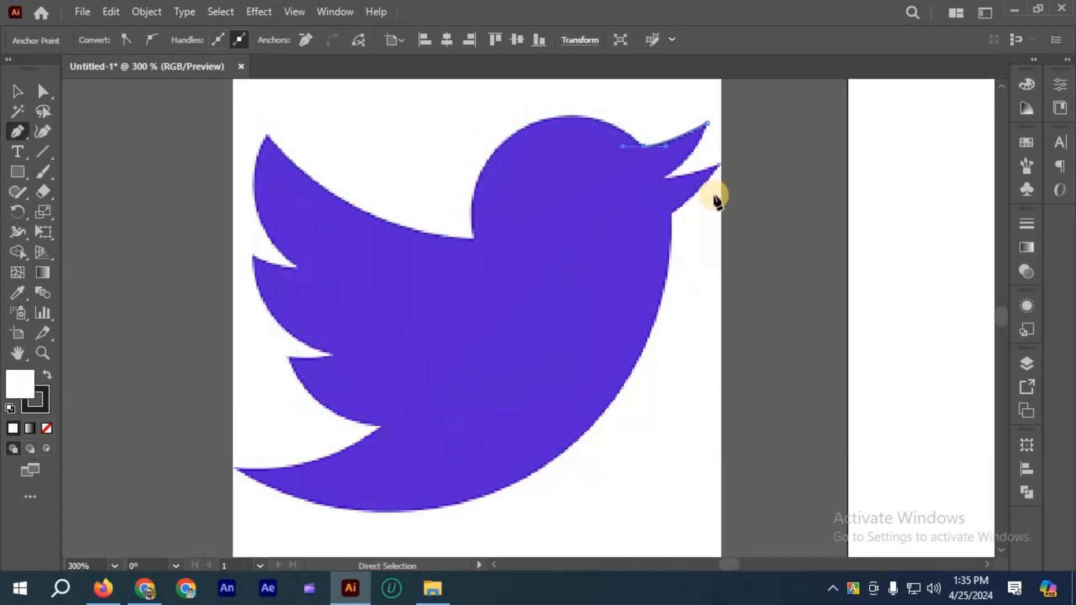
scroll(730, 241, "up", 1)
key("ctrl+z")
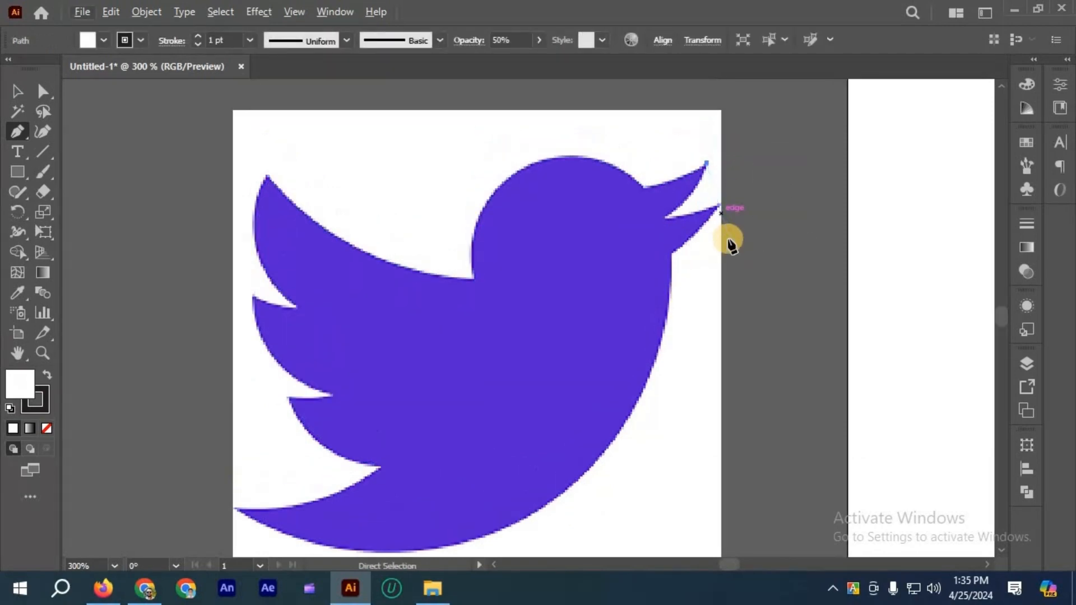
scroll(614, 230, "up", 1)
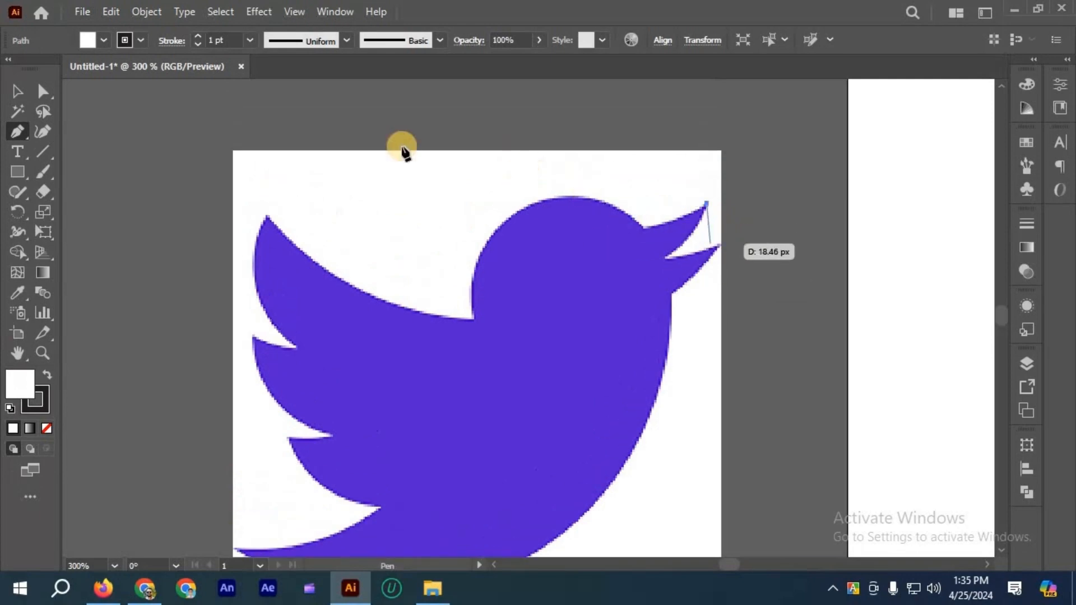
- Set the path's stroke weight to 2 pt and its fill to None
left_click(197, 35)
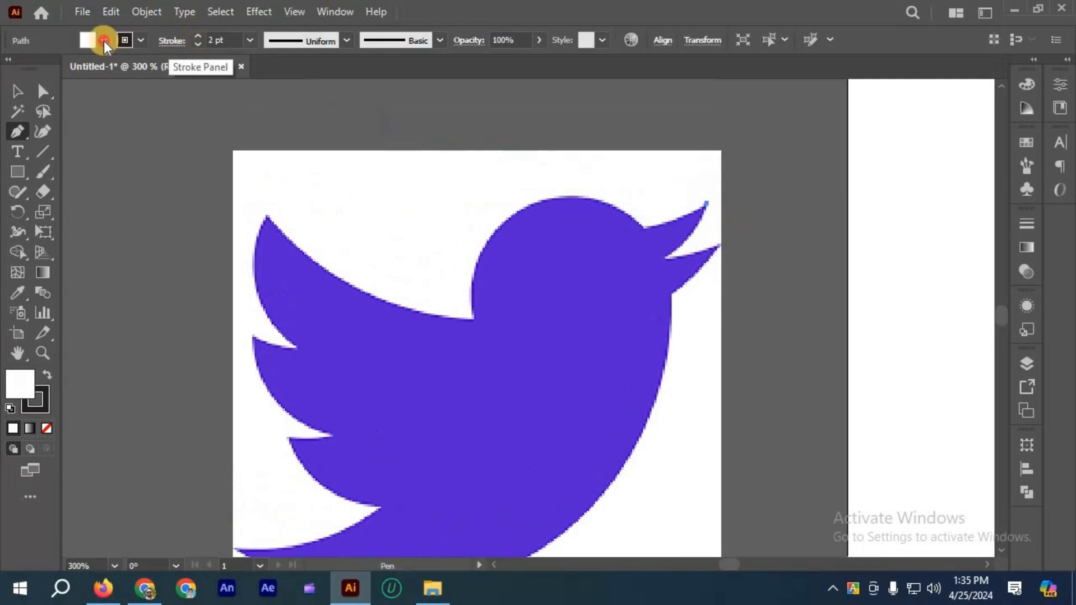
left_click(9, 69)
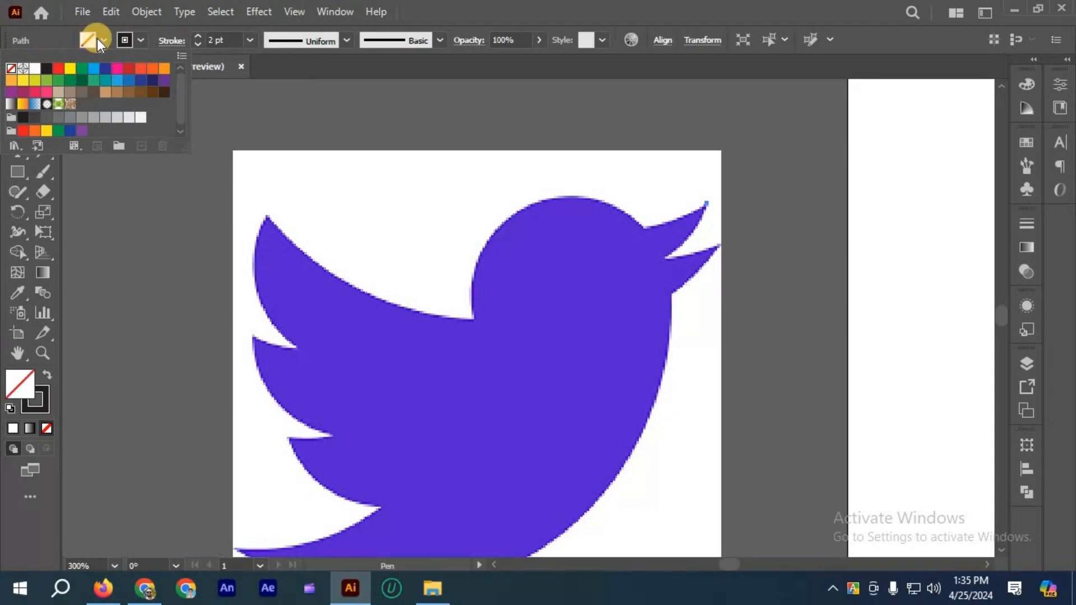
left_click(660, 203)
- Draw a curved segment along the upper beak edge from its tip to where it meets the head, redoing the first attempt
scroll(640, 251, "up", 2)
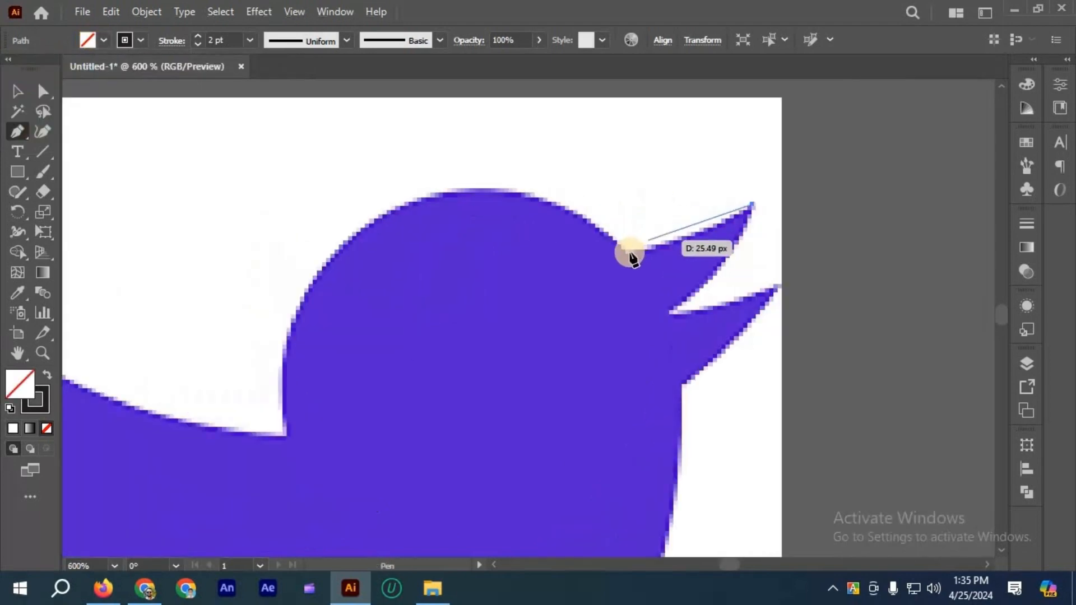
left_click_drag(621, 254, 592, 257)
key("ctrl+z")
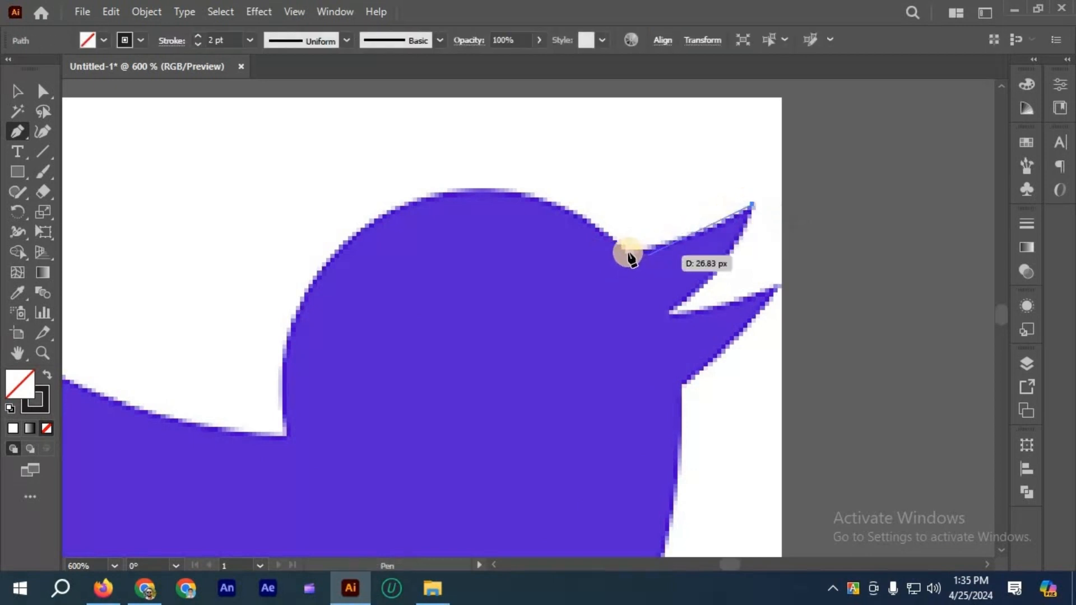
left_click_drag(625, 255, 565, 256)
- Try a curve over the head, undo it, and remove the outgoing handle from the anchor where the beak meets the head
scroll(481, 151, "down", 2)
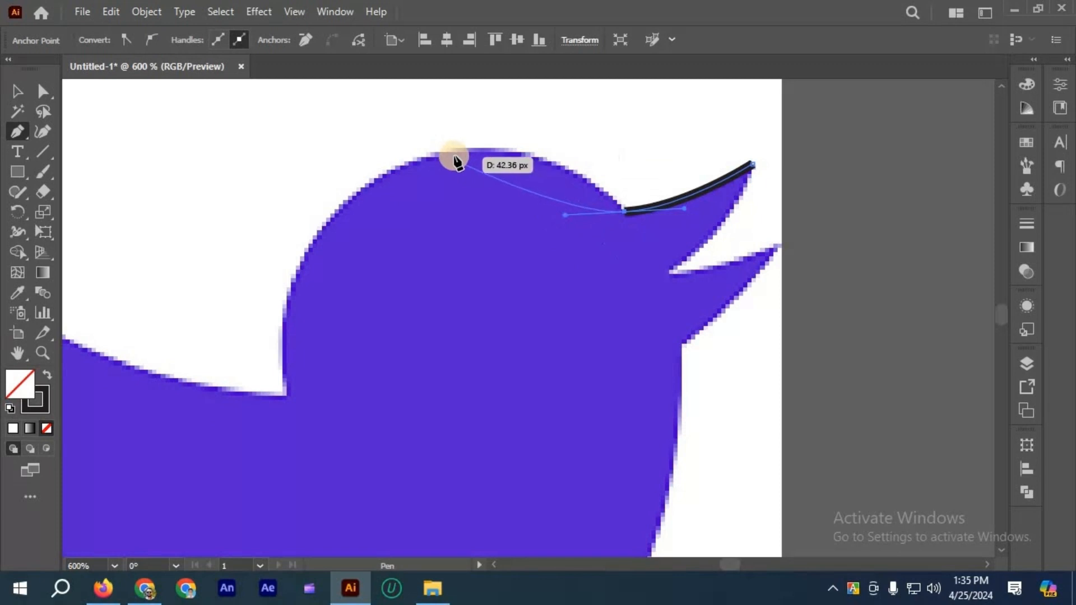
left_click_drag(453, 152, 358, 146)
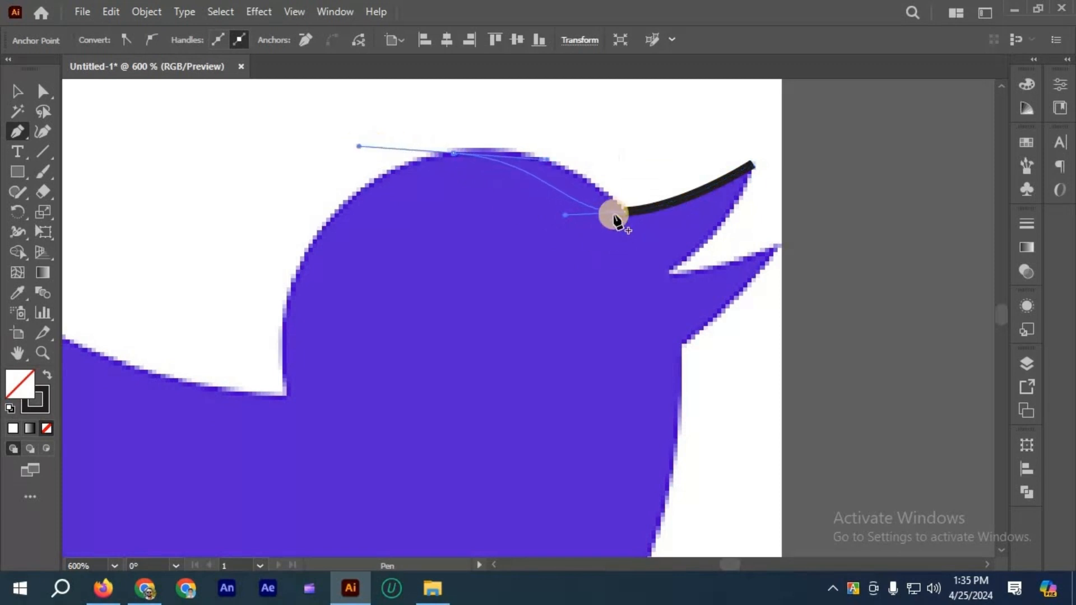
key("ctrl+z")
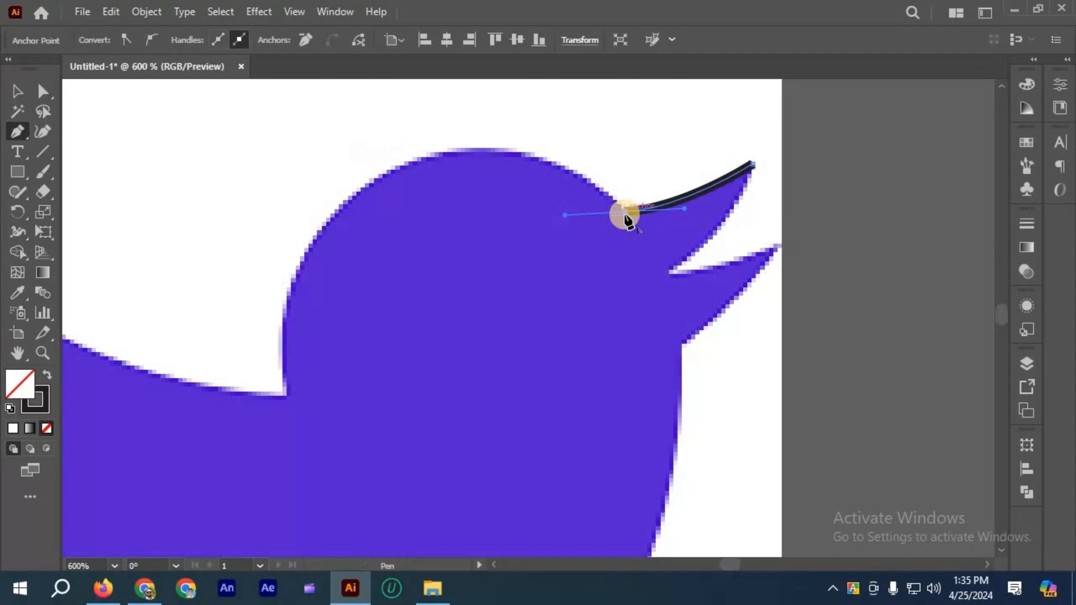
left_click(625, 213)
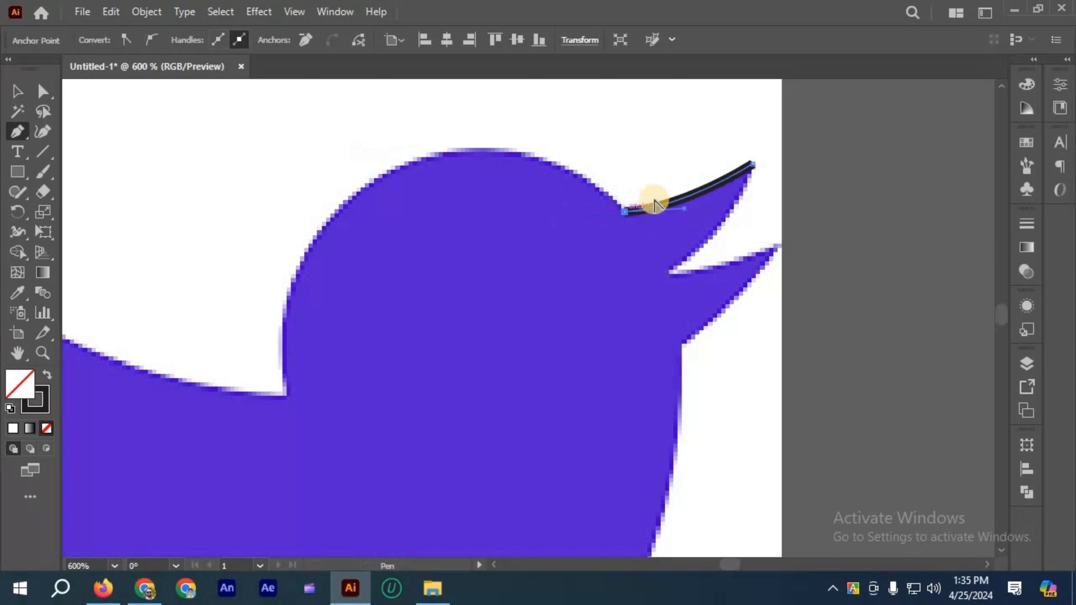
- Draw a curved segment from the beak-head junction to the crown of the head, redoing the first attempt
key("ctrl+minus")
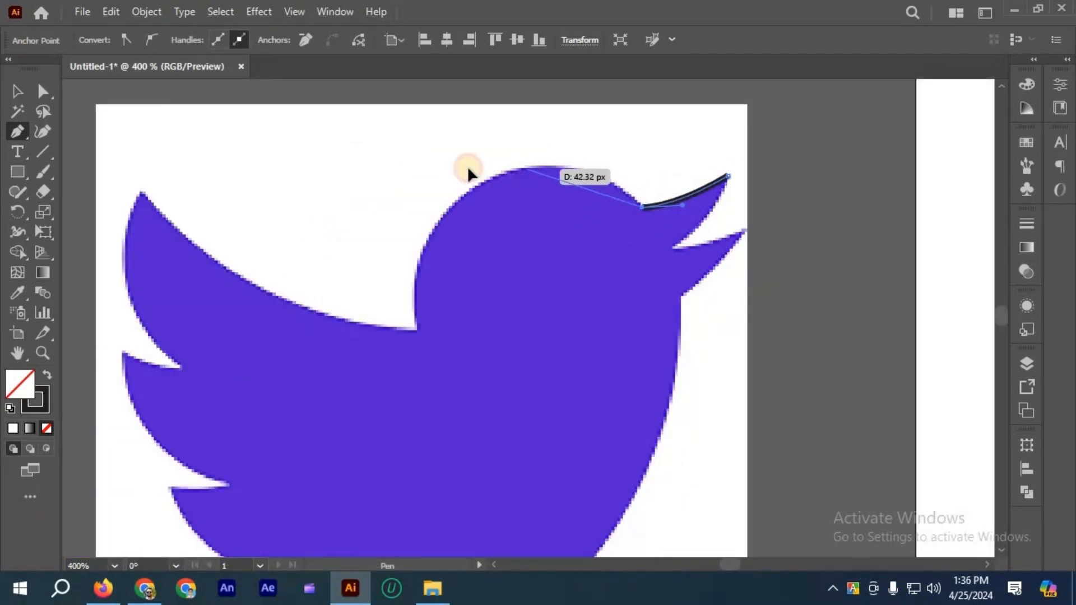
left_click_drag(527, 168, 436, 176)
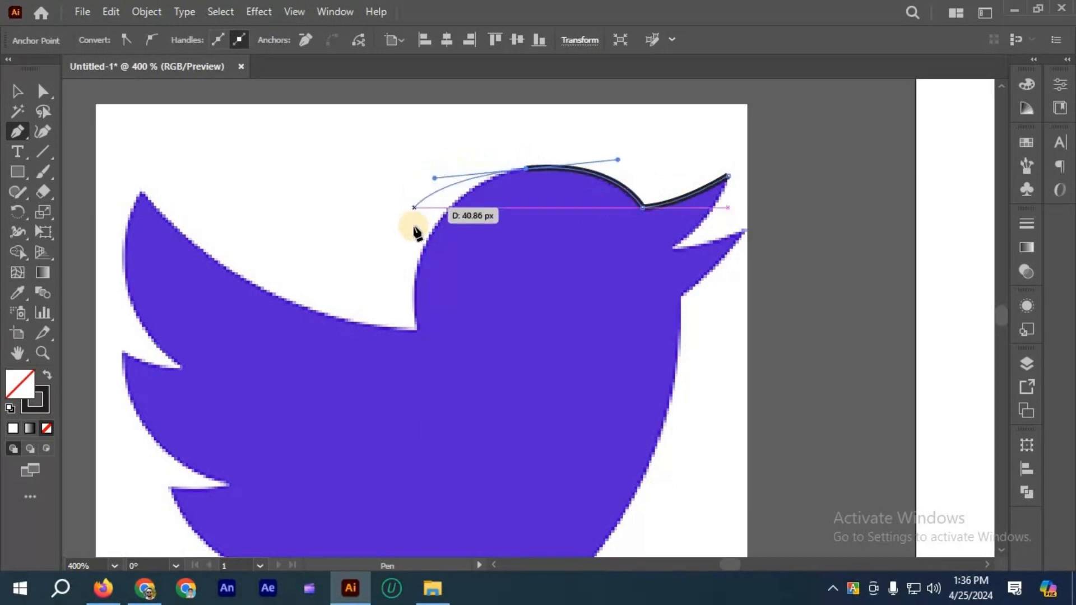
key("ctrl+z")
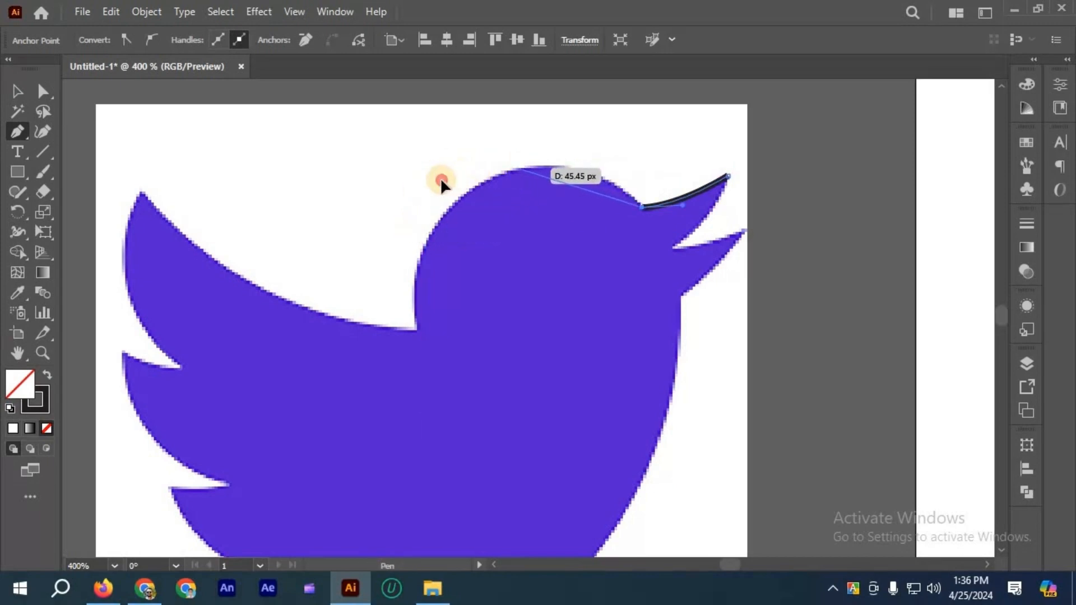
left_click_drag(442, 180, 435, 181)
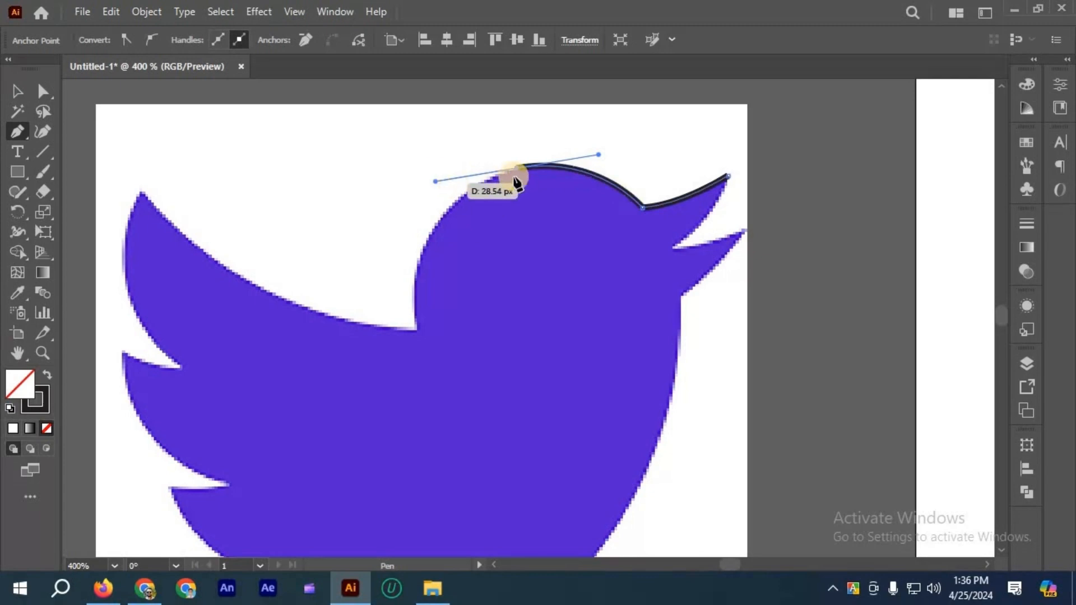
- Continue the path with a curve down the back of the head to the corner where it meets the wing
mouse_move(414, 329)
left_mouse_down()
mouse_move(516, 169)
mouse_move(492, 173)
mouse_move(421, 277)
mouse_move(420, 339)
left_mouse_up()
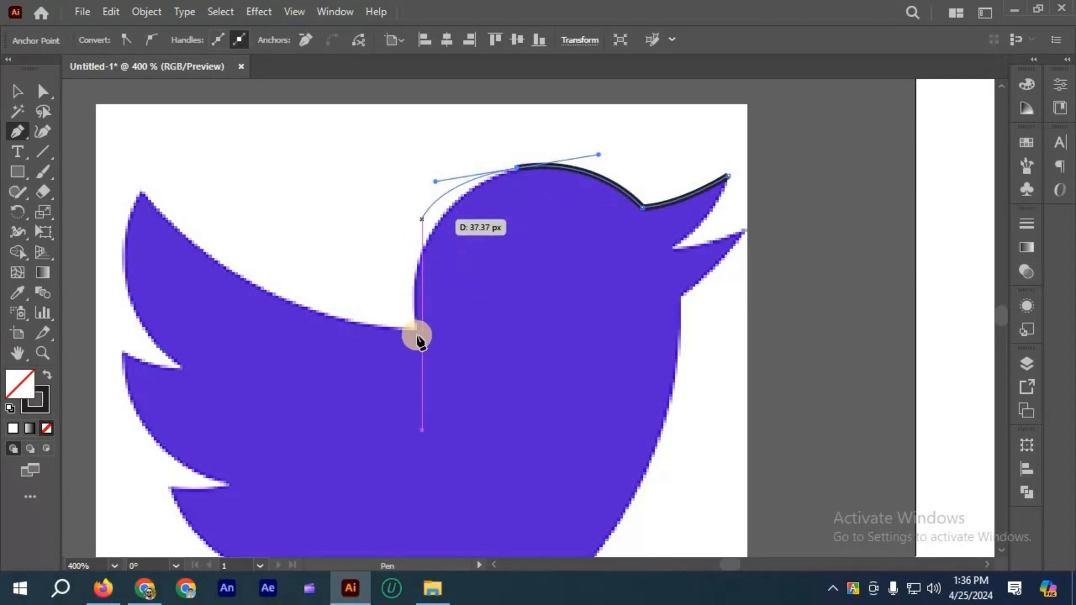
scroll(545, 208, "left", 1)
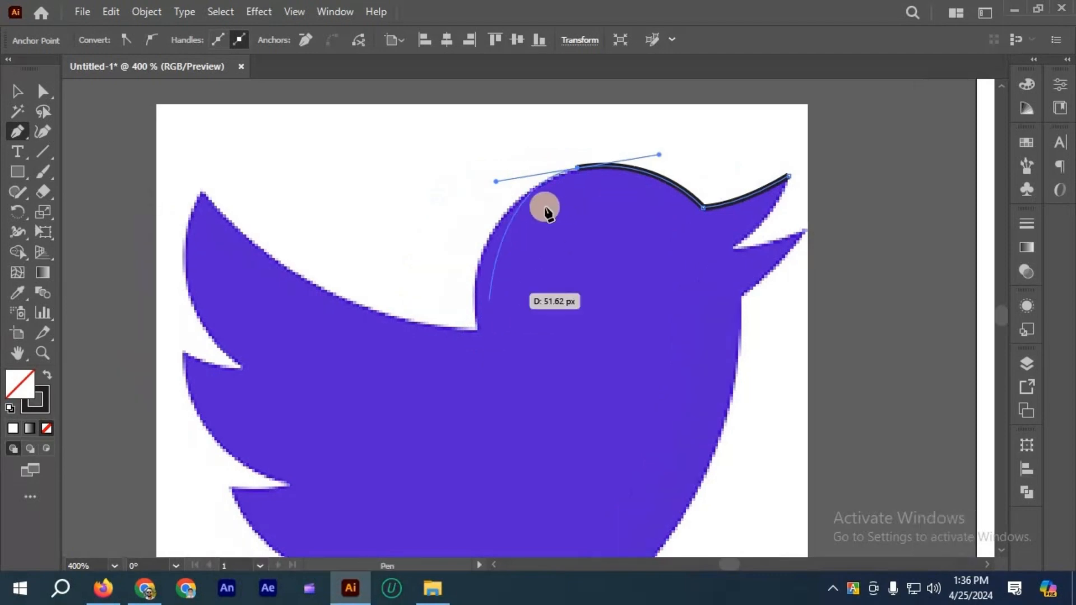
scroll(508, 237, "down", 1)
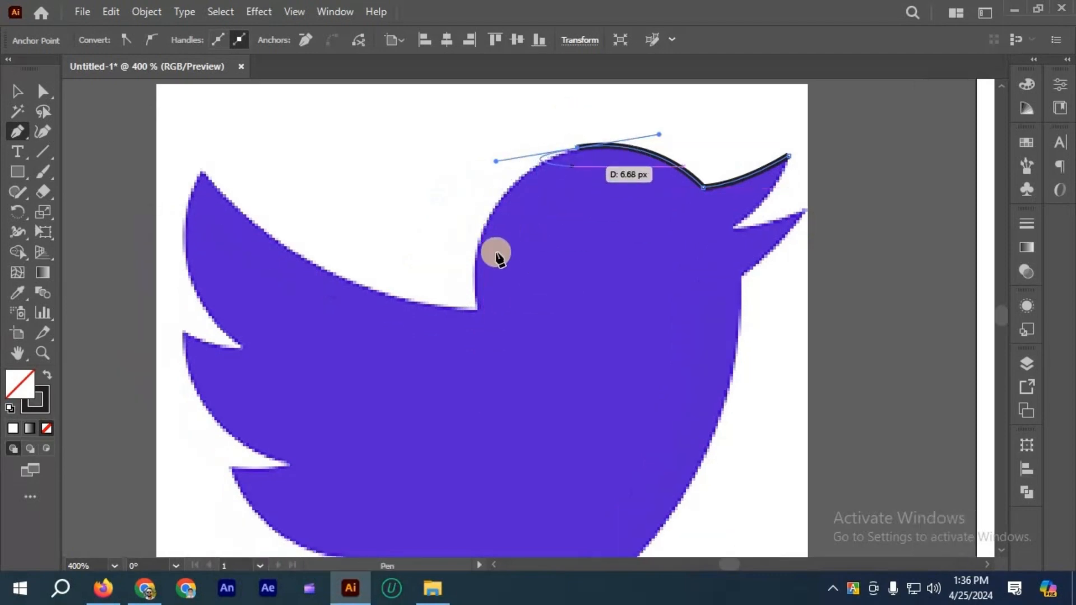
left_click(476, 317)
left_click_drag(494, 366, 494, 365)
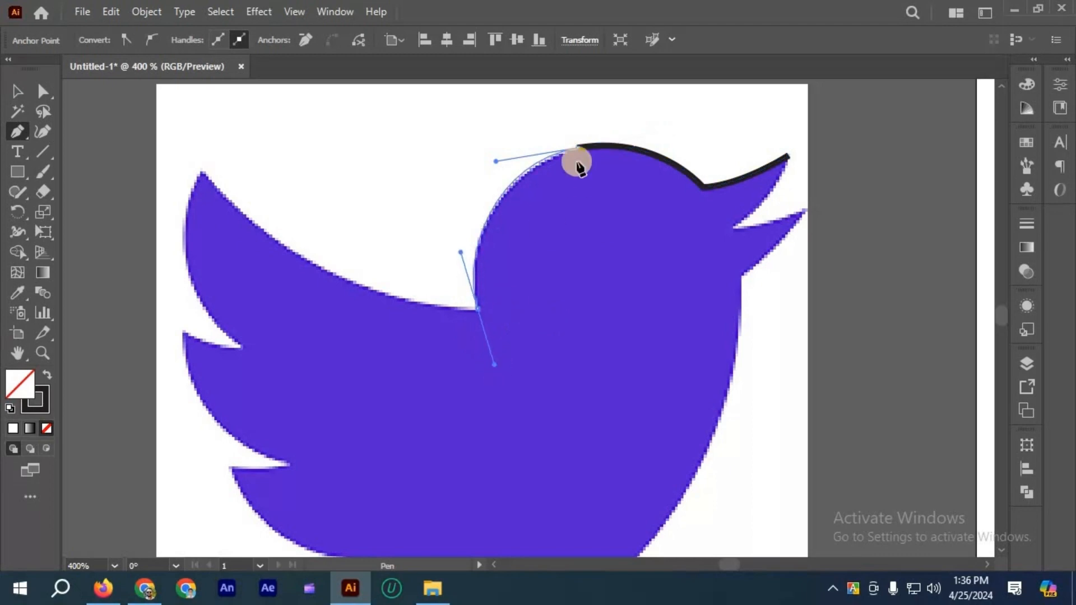
- Remove the outgoing handle from the anchor where the back of the head meets the wing
scroll(476, 302, "down", 2)
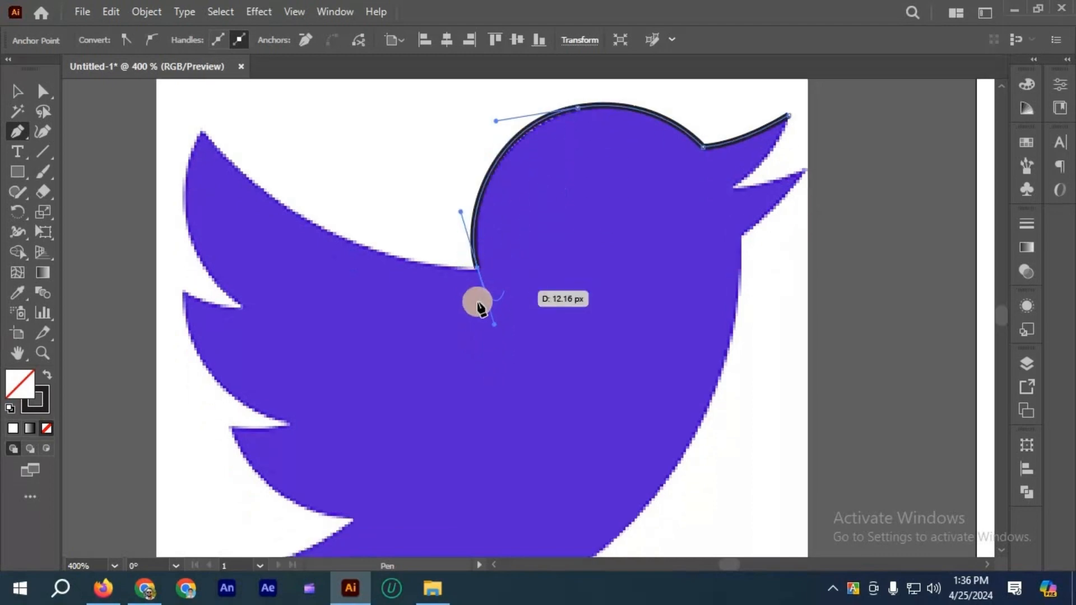
scroll(477, 303, "left", 2)
left_click_drag(495, 301, 503, 301)
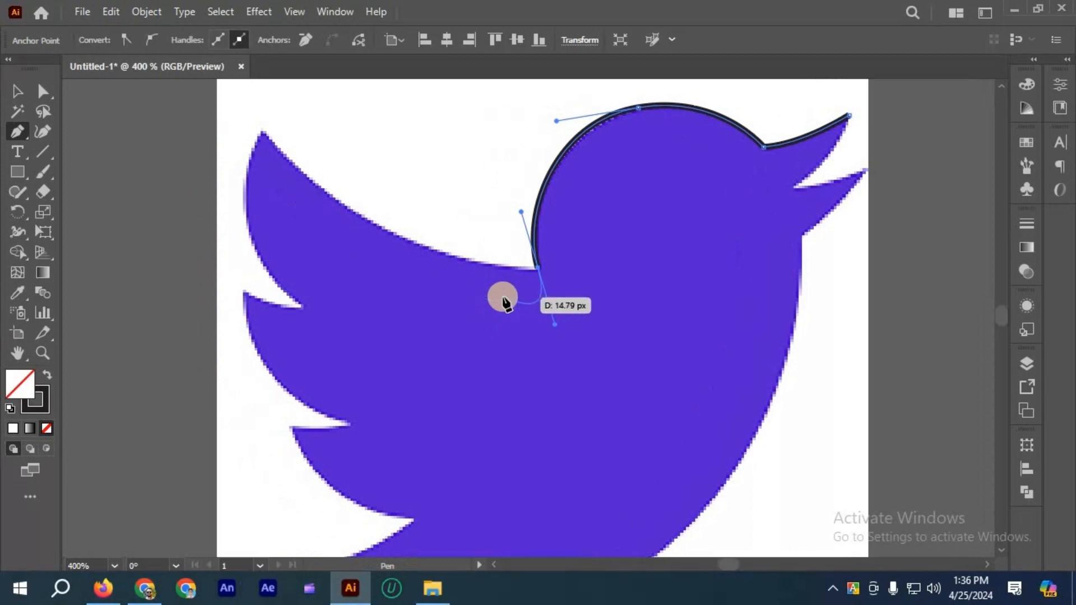
scroll(502, 301, "up", 2)
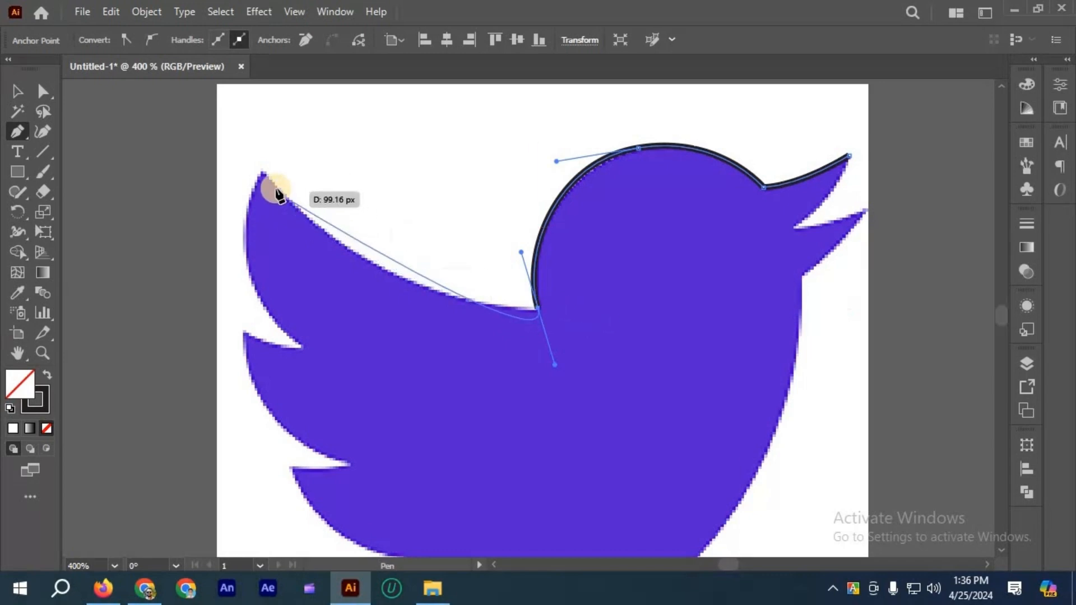
scroll(545, 317, "up", 2)
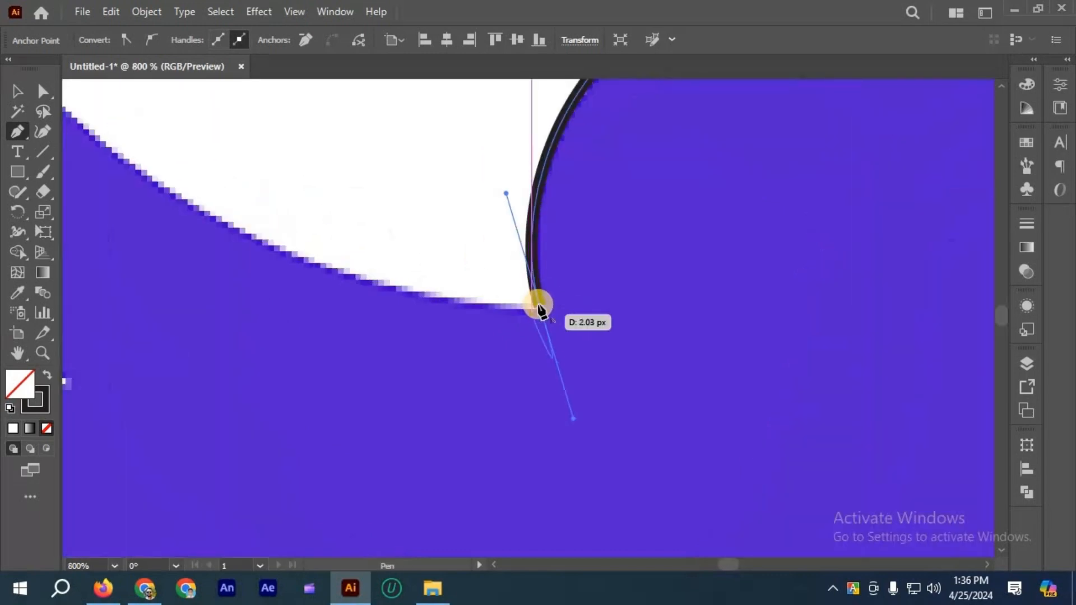
scroll(634, 297, "down", 3)
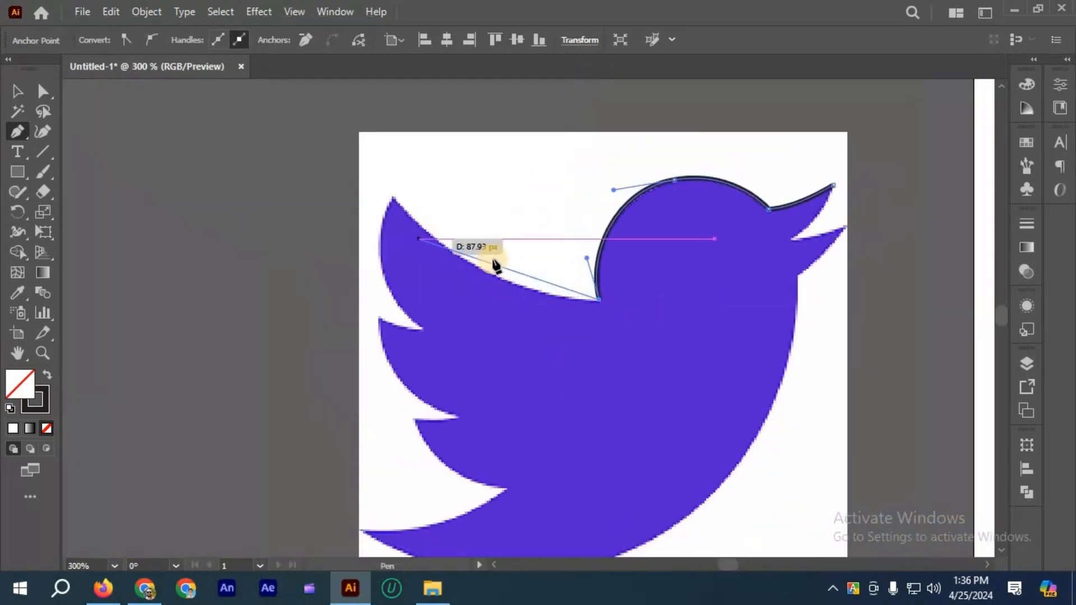
- Draw a curve along the wing's upper edge to its tip and remove the outgoing handle there
scroll(529, 320, "left", 3)
scroll(529, 320, "up", 3)
scroll(480, 193, "left", 1)
scroll(476, 201, "down", 2)
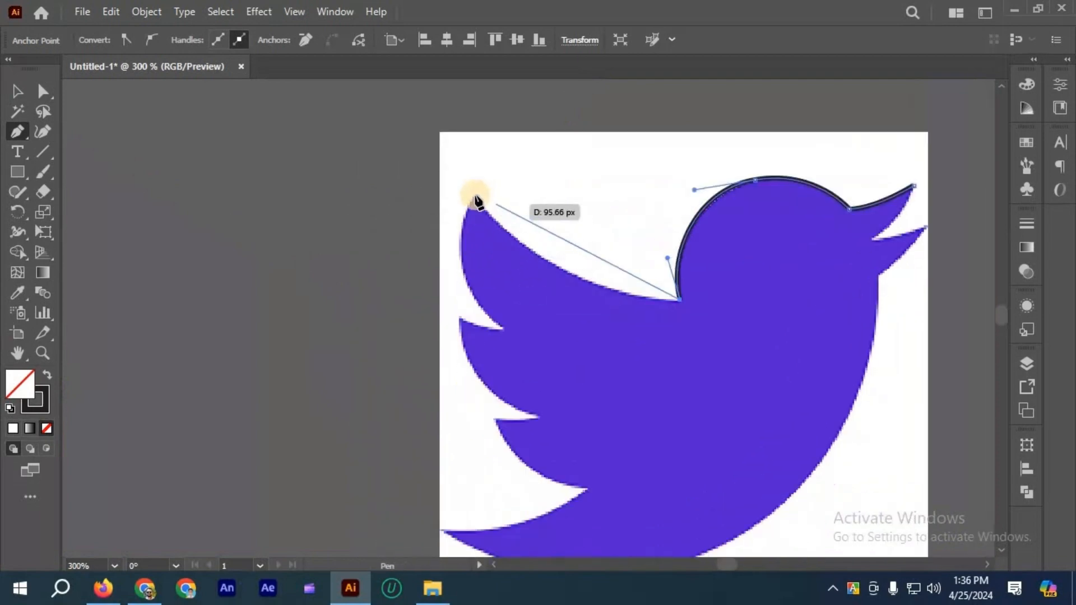
left_click_drag(475, 198, 408, 96)
left_click(475, 198)
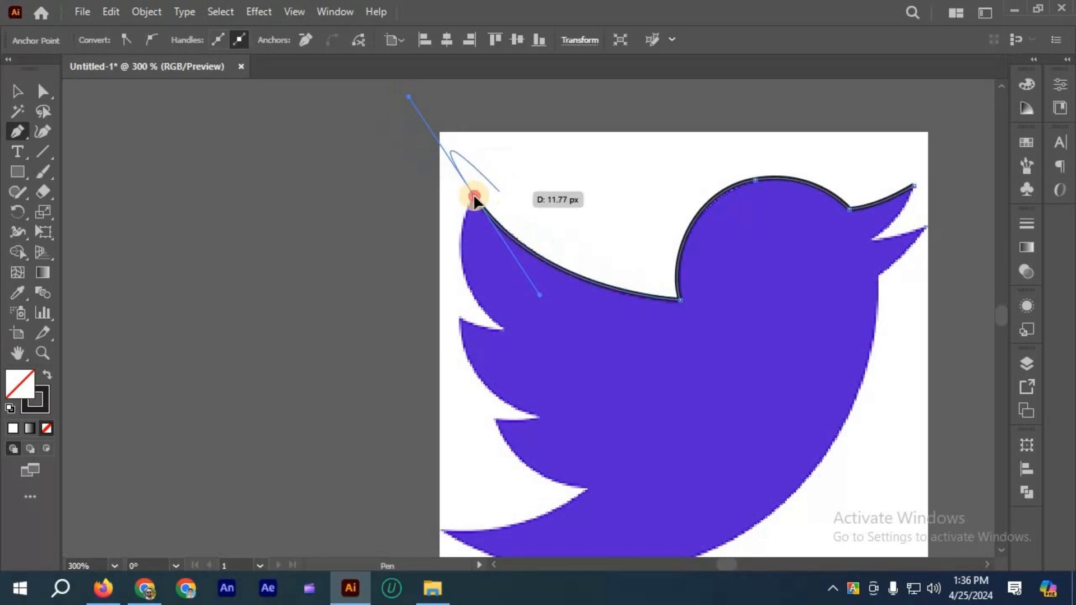
- Trace the first two wing feathers with curved segments down to the second notch, removing the outgoing handle there
scroll(501, 269, "down", 2)
mouse_move(475, 115)
left_mouse_down()
mouse_move(499, 252)
mouse_move(577, 298)
left_mouse_up()
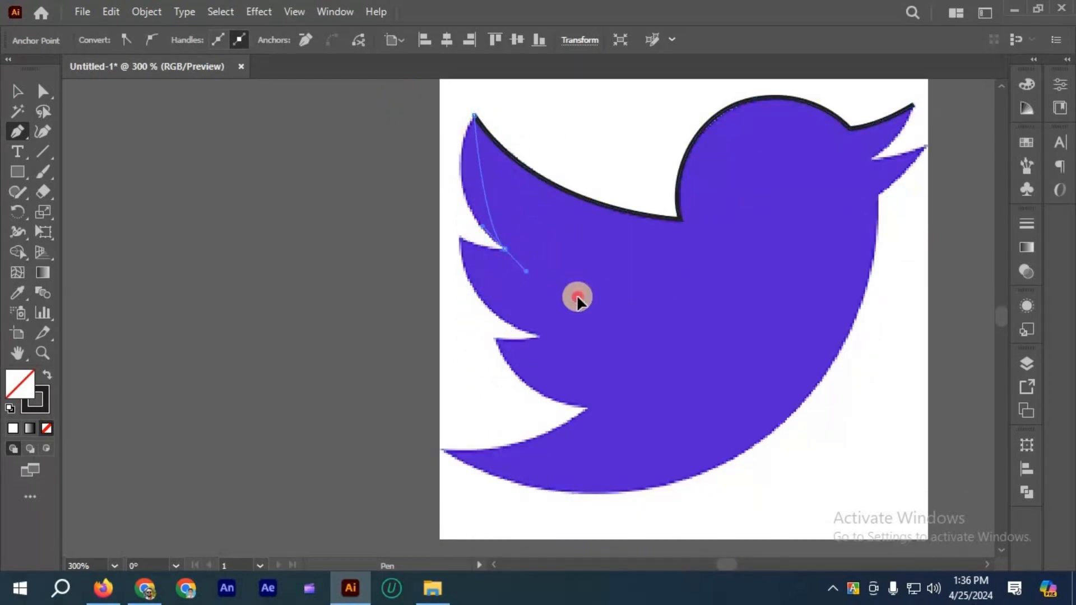
left_click_drag(509, 257, 541, 340)
left_click_drag(602, 371, 623, 364)
left_click(540, 340)
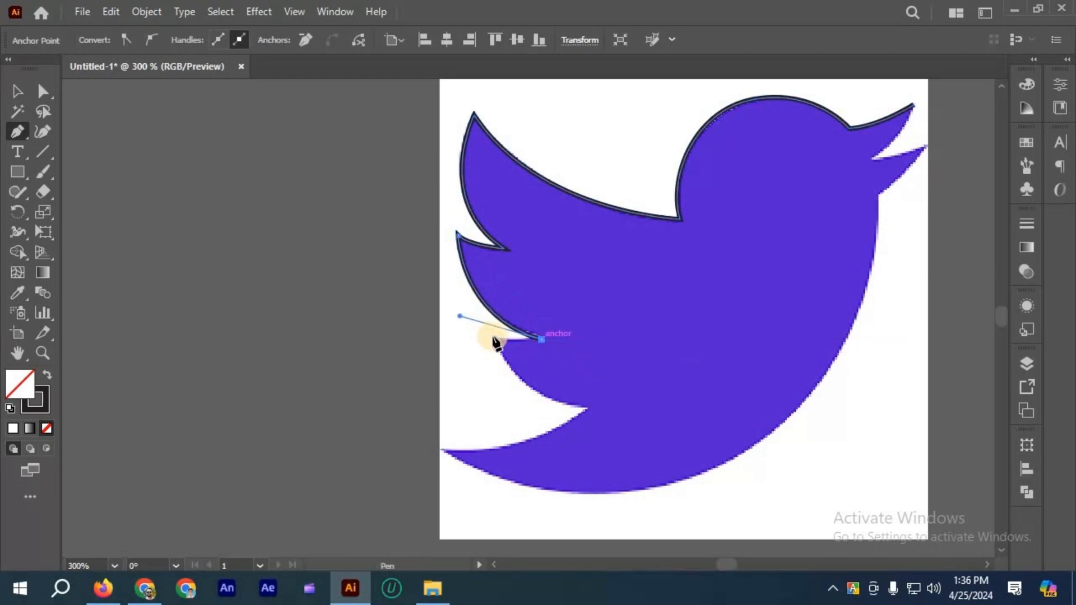
- Trace the third wing feather to its notch, remove the outgoing handle, and curve the path to the tail tip
left_click_drag(492, 336, 661, 347)
scroll(588, 352, "down", 2)
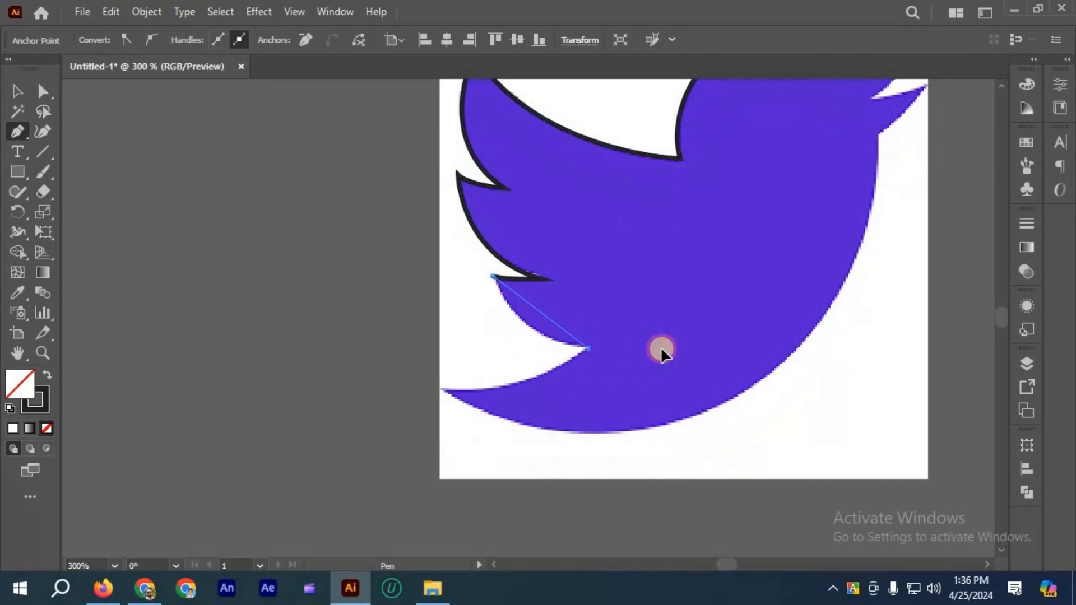
left_click(586, 349)
left_click_drag(443, 389, 359, 386)
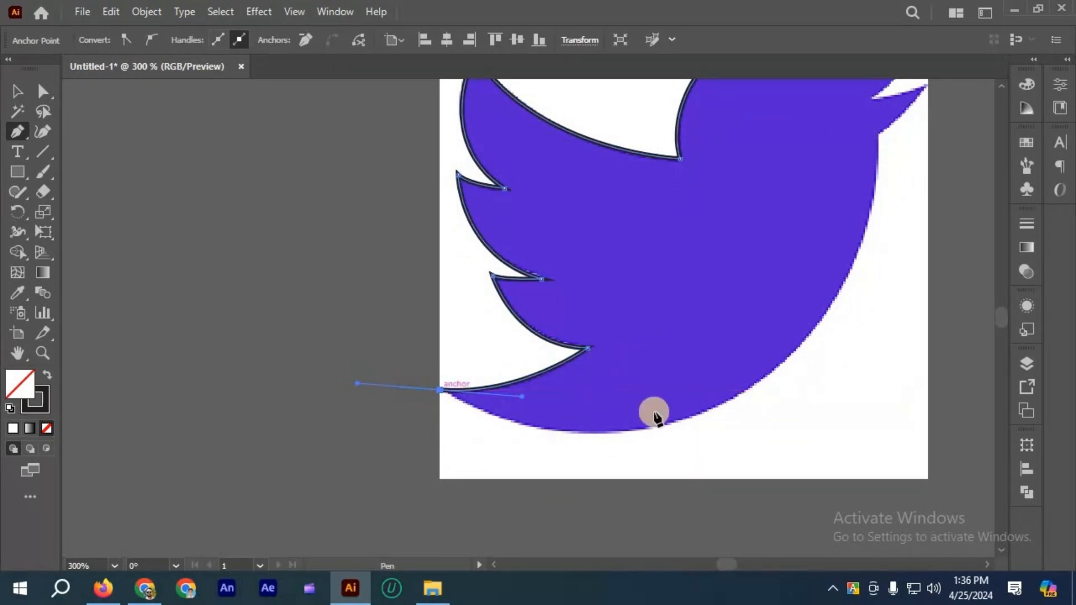
- Draw a curve along the bird's underside from the tail tip to the lower belly, redoing the first attempt
key("ctrl+minus")
key("ctrl+minus")
scroll(625, 415, "up", 2)
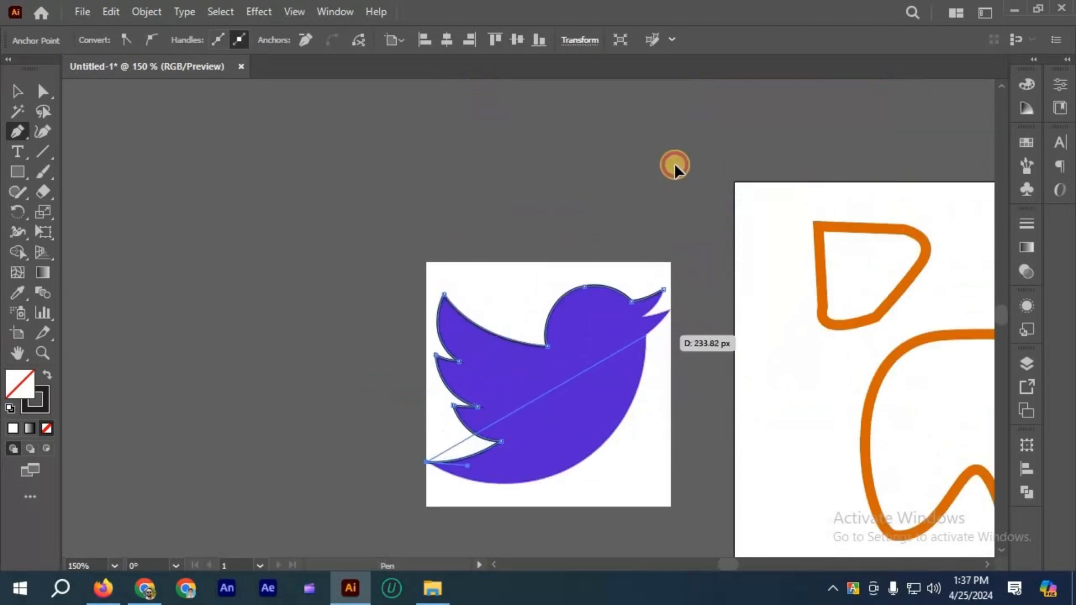
scroll(595, 364, "down", 3)
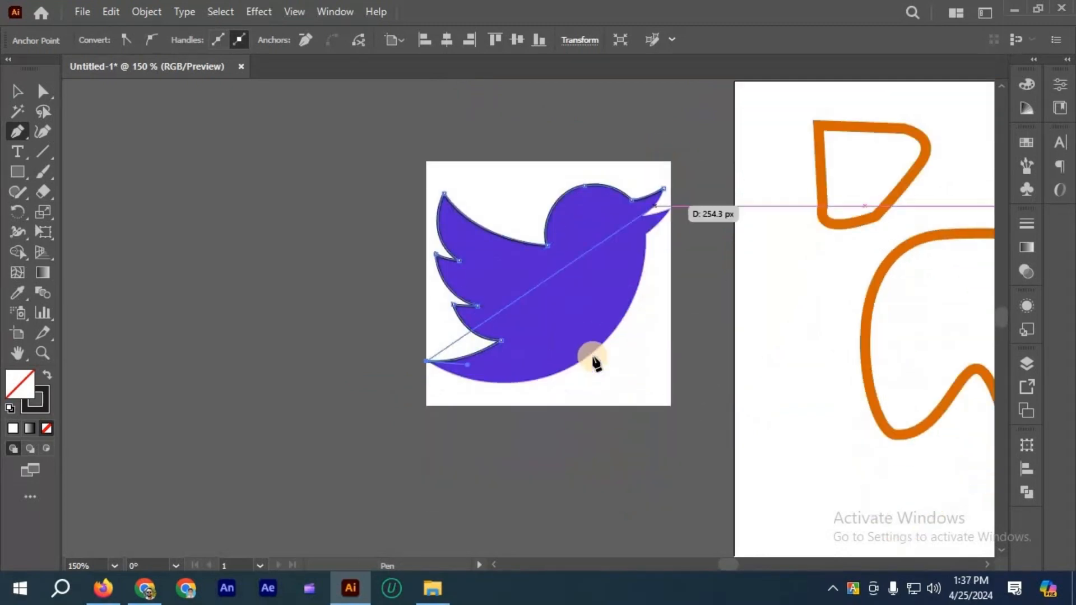
left_click_drag(598, 346, 687, 270)
key("ctrl+z")
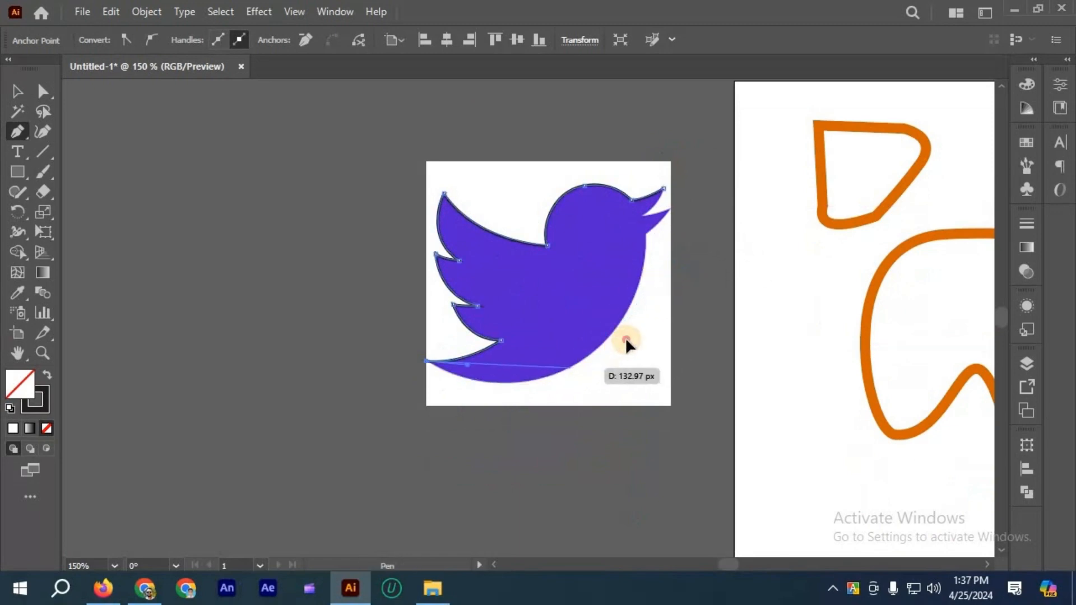
left_click_drag(626, 340, 653, 328)
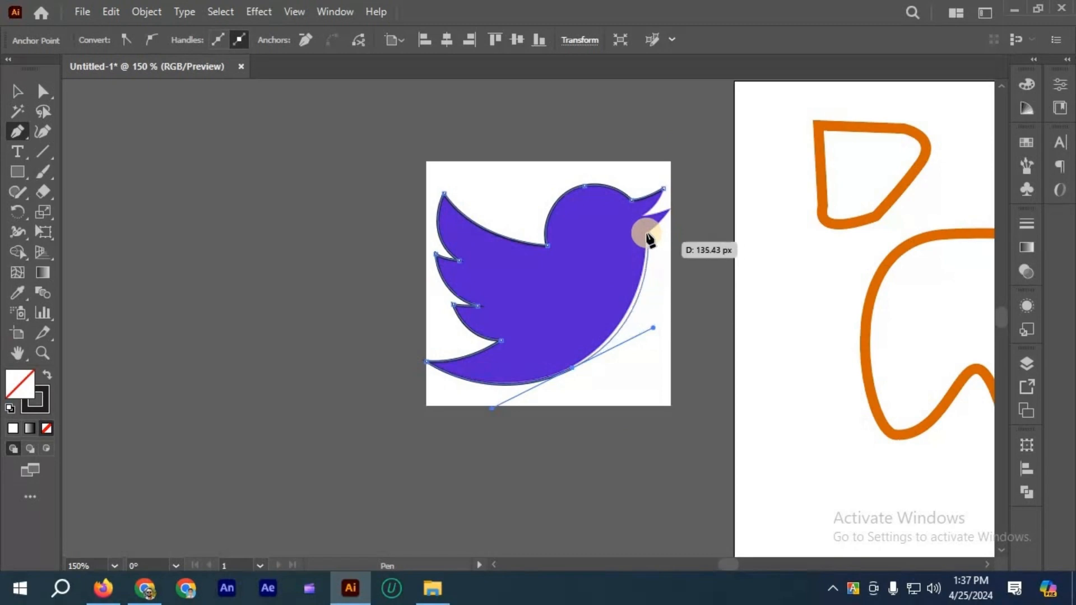
- Trace from the belly around the lower beak and mouth notch, closing the path at the upper beak tip
scroll(673, 208, "up", 3, "alt")
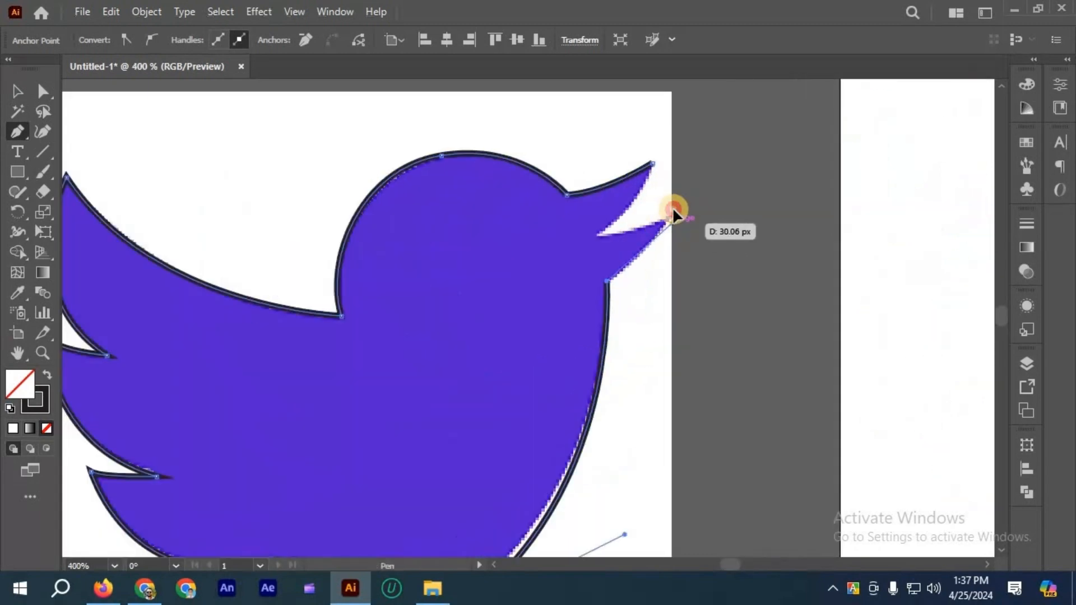
left_click_drag(672, 216, 688, 184)
left_click(672, 216)
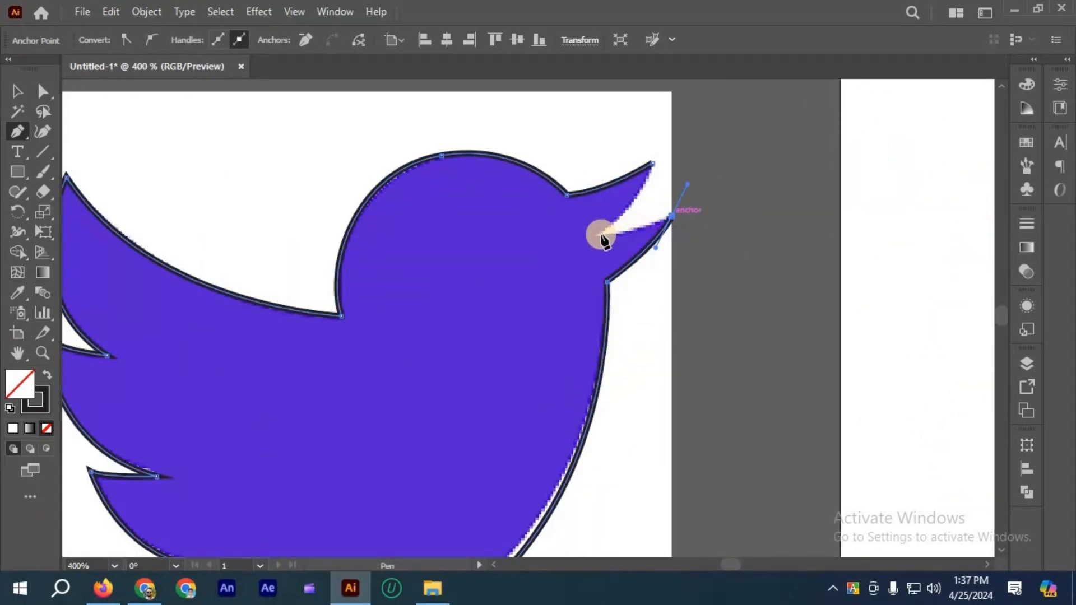
left_click_drag(594, 234, 567, 233)
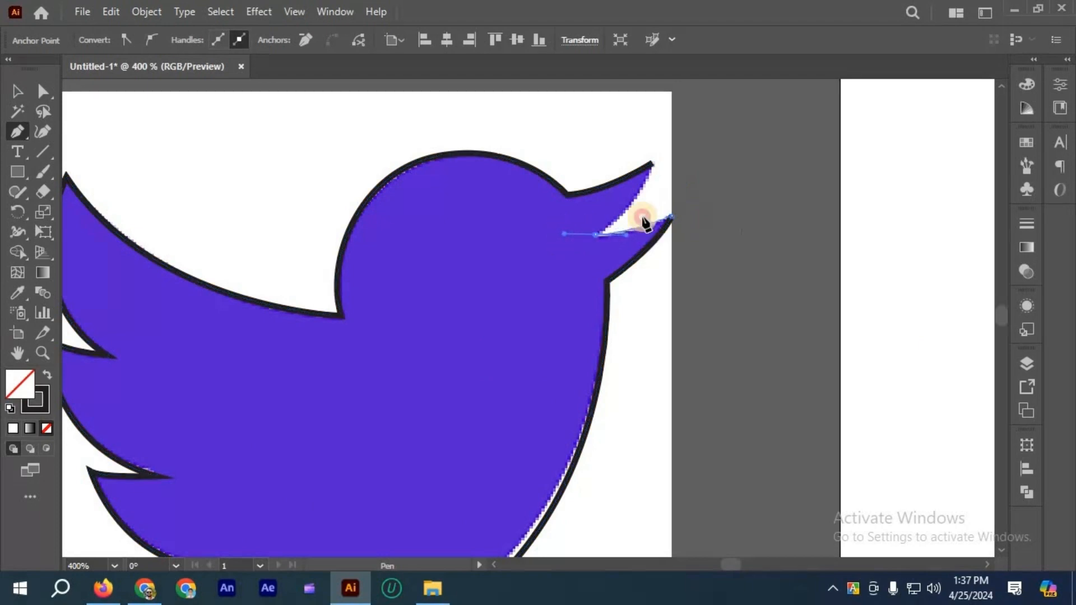
left_click_drag(652, 167, 661, 123)
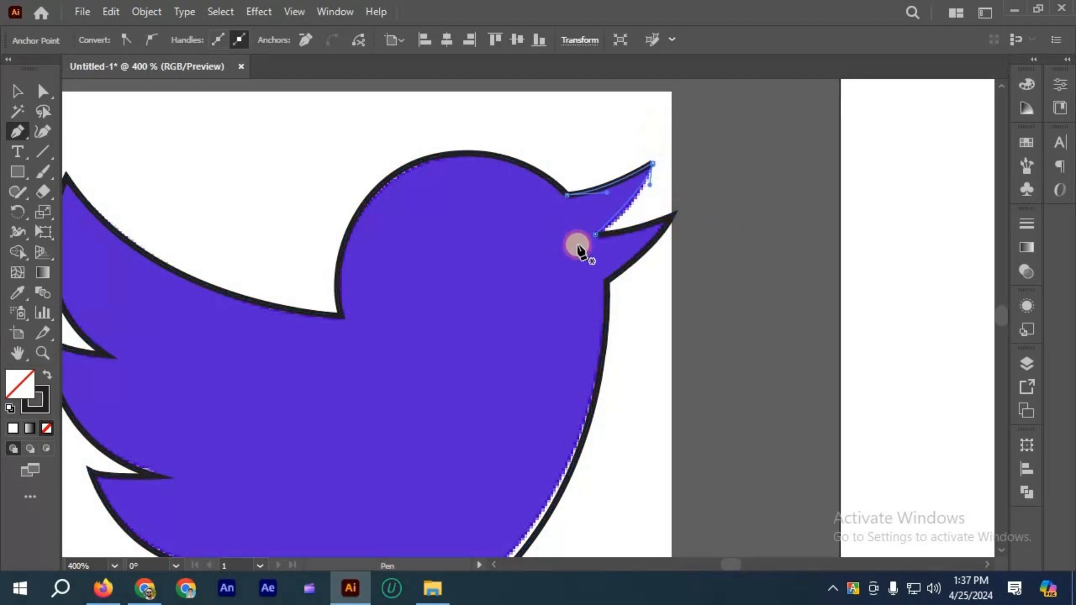
- Move the finished bird outline off the source image to the right side of the artboard and deselect it
key("ctrl+minus")
key("ctrl+minus")
key("ctrl+minus")
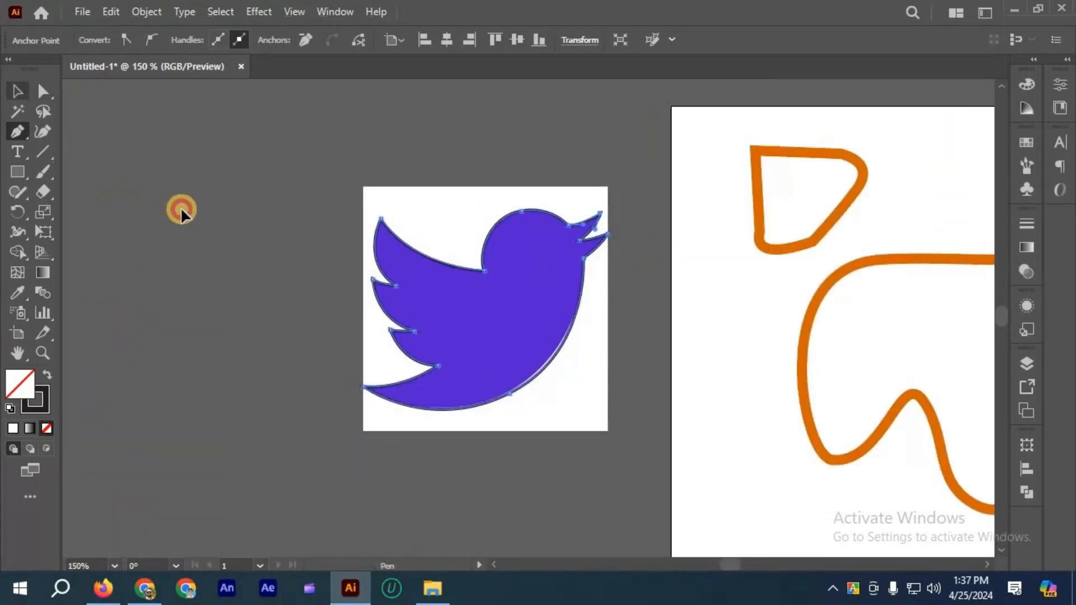
left_click(181, 209)
scroll(181, 209, "down", 1)
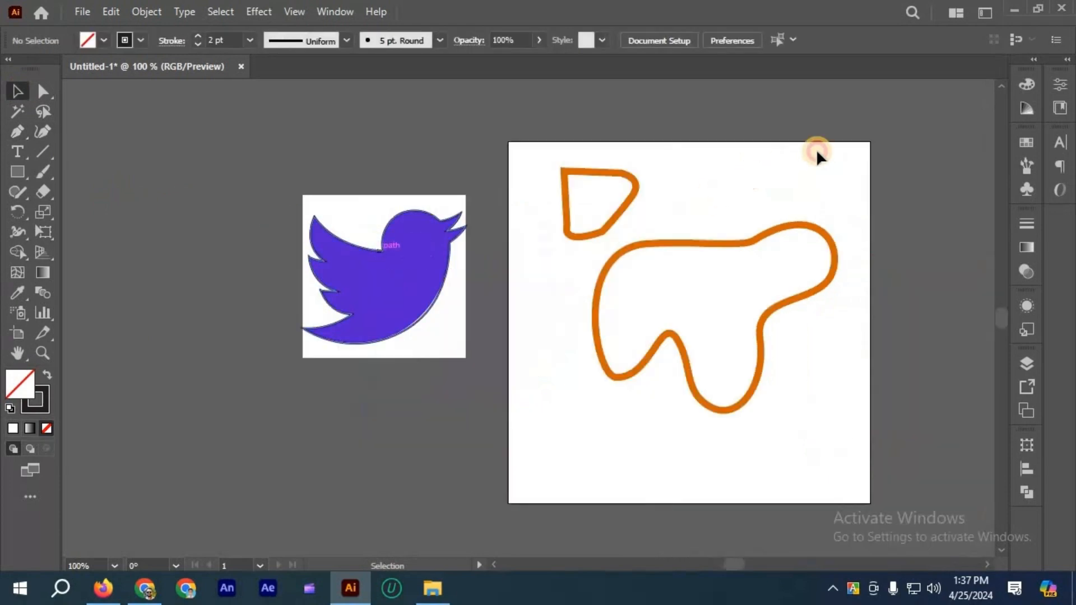
mouse_move(382, 249)
left_mouse_down()
mouse_move(711, 188)
mouse_move(889, 261)
mouse_move(801, 420)
mouse_move(866, 337)
left_mouse_up()
left_click(677, 457)
- Delete the orange practice shapes and reposition the bird outline within the empty artboard
scroll(499, 156, "right", 4)
left_click_drag(500, 157, 657, 358)
key("Delete")
left_click_drag(714, 438, 530, 371)
- Give the bird outline a dark navy blue fill, set its stroke to None, and deselect it
left_click(104, 40)
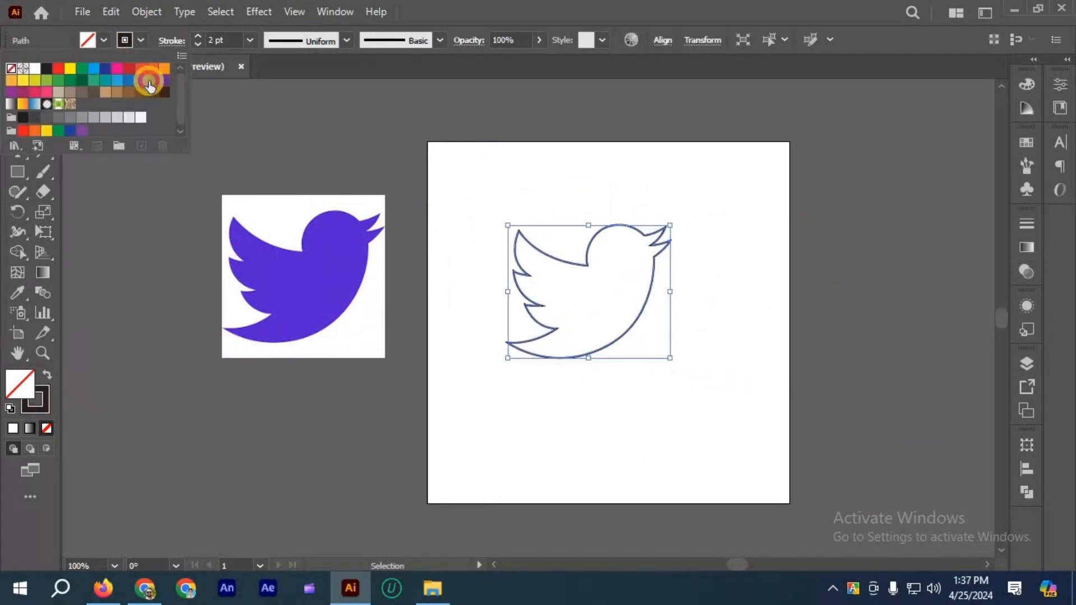
left_click(148, 84)
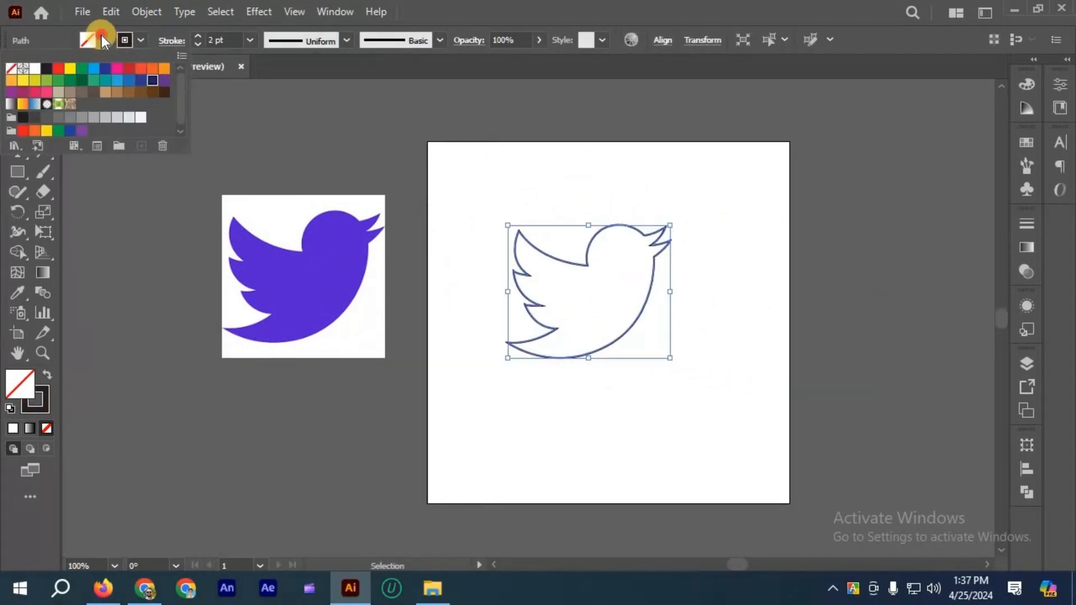
left_click(11, 69)
left_click(274, 138)
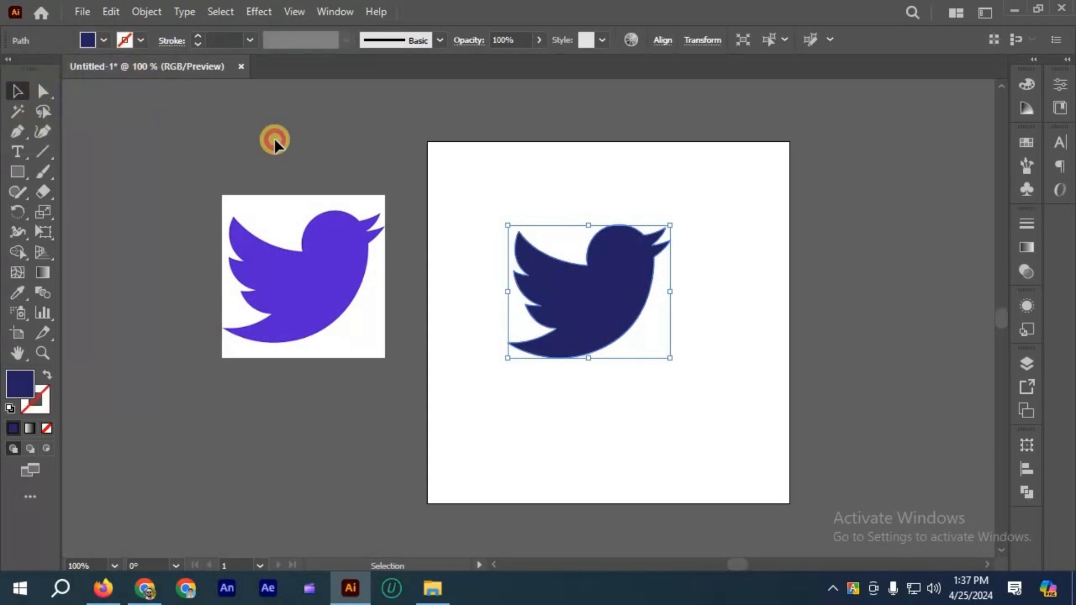
left_click(630, 354)
scroll(634, 344, "down", 1)
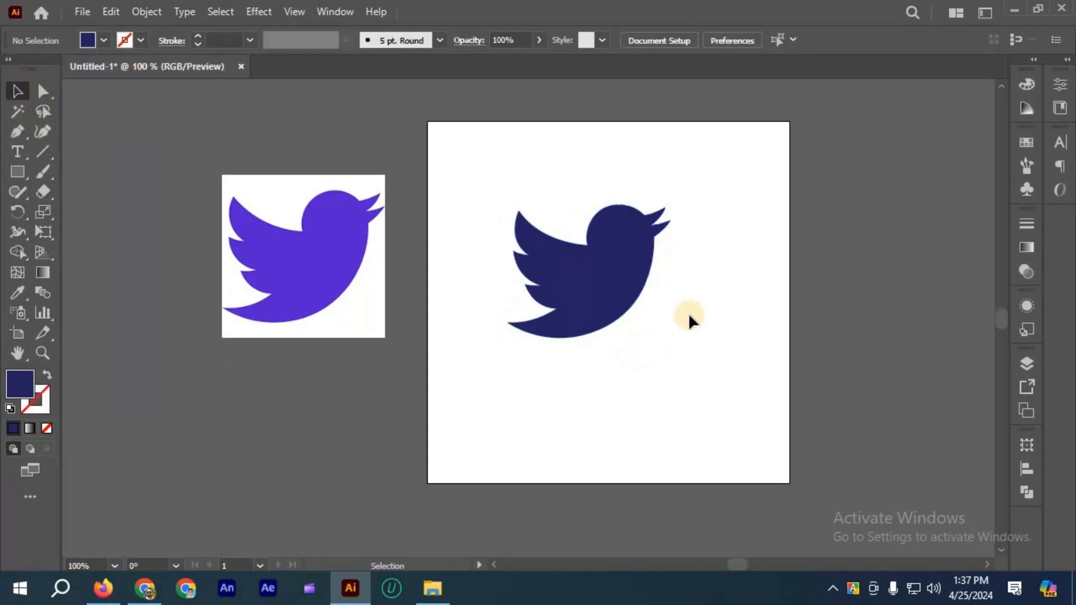
scroll(688, 314, "down", 1)
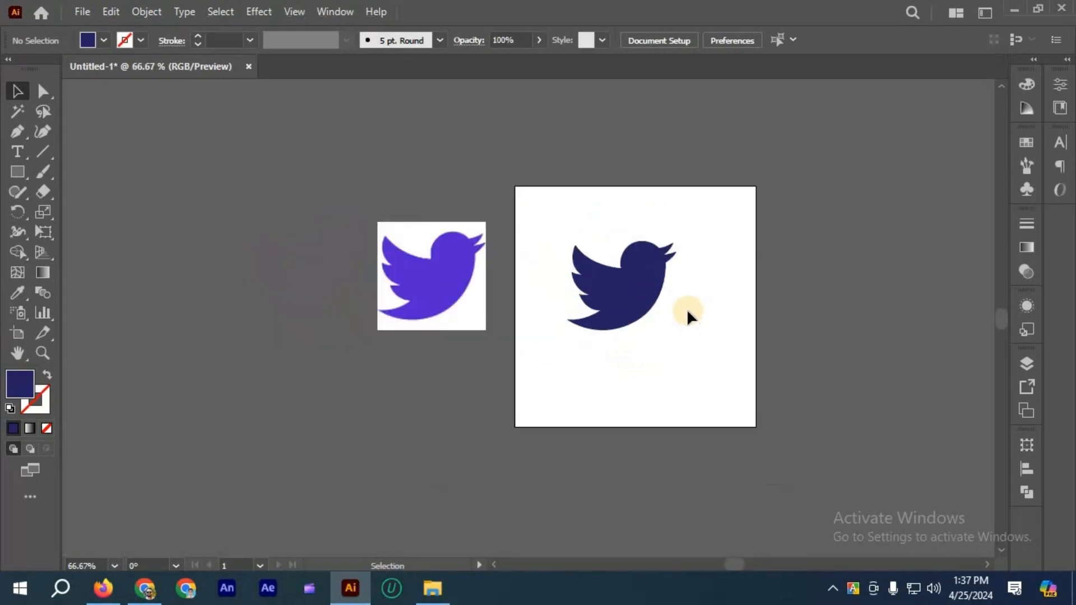